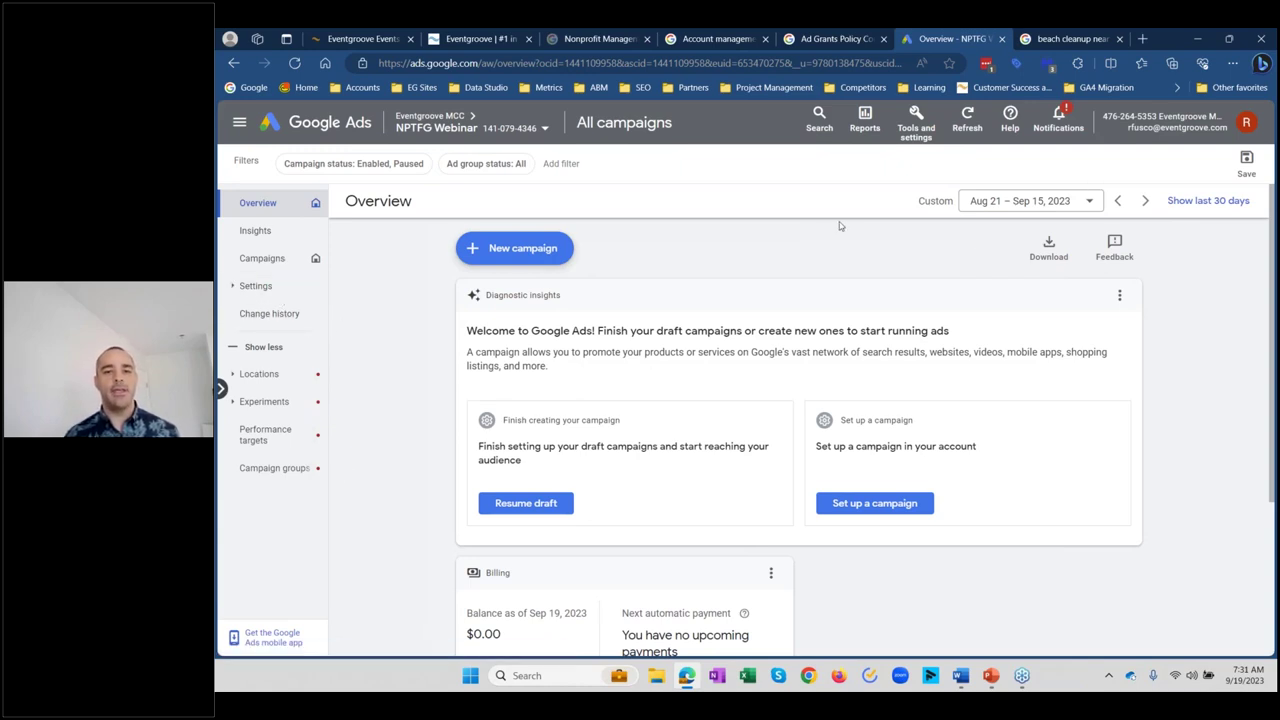
Step: Start a brand-new campaign rather than a draft from the New campaign menu
click(916, 125)
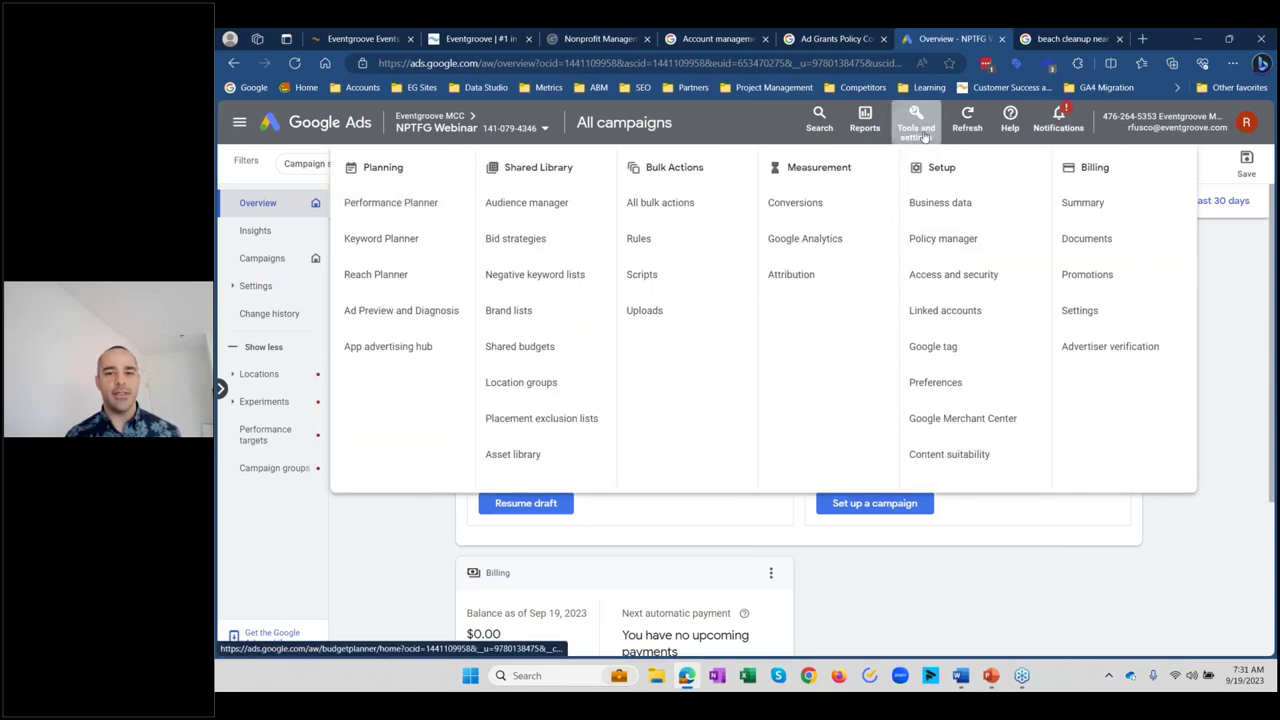
click(916, 125)
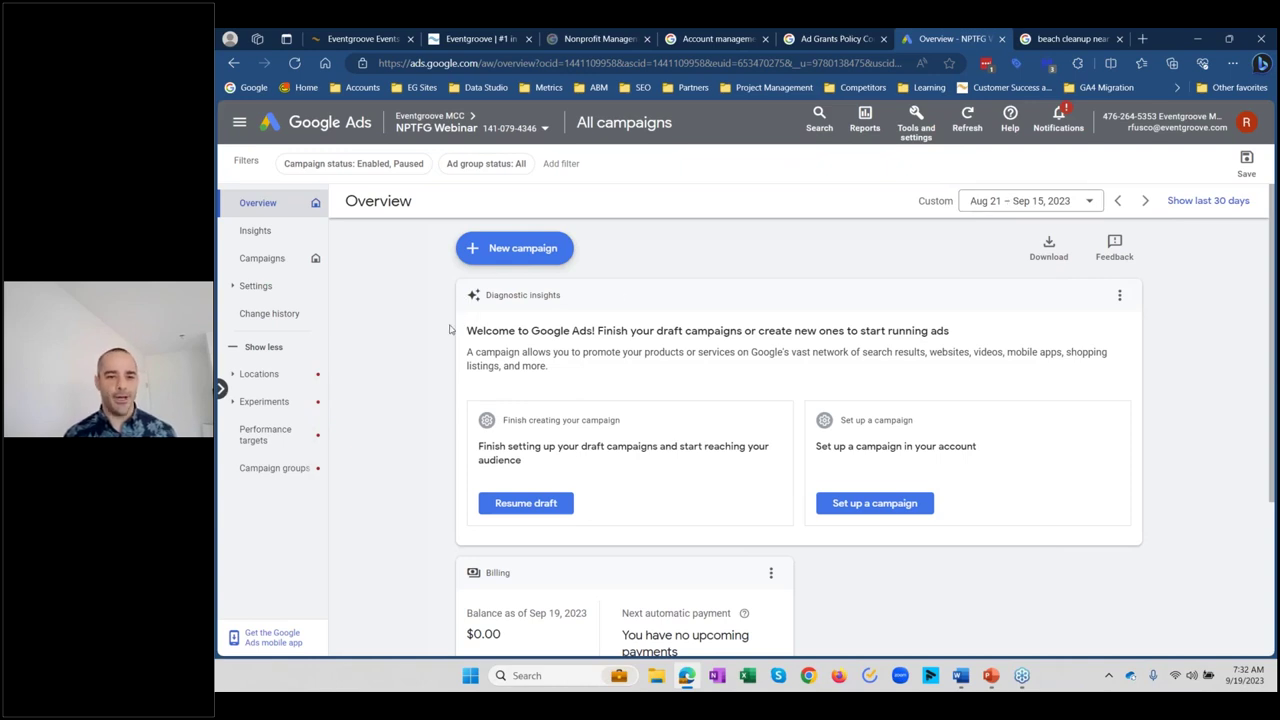
click(548, 260)
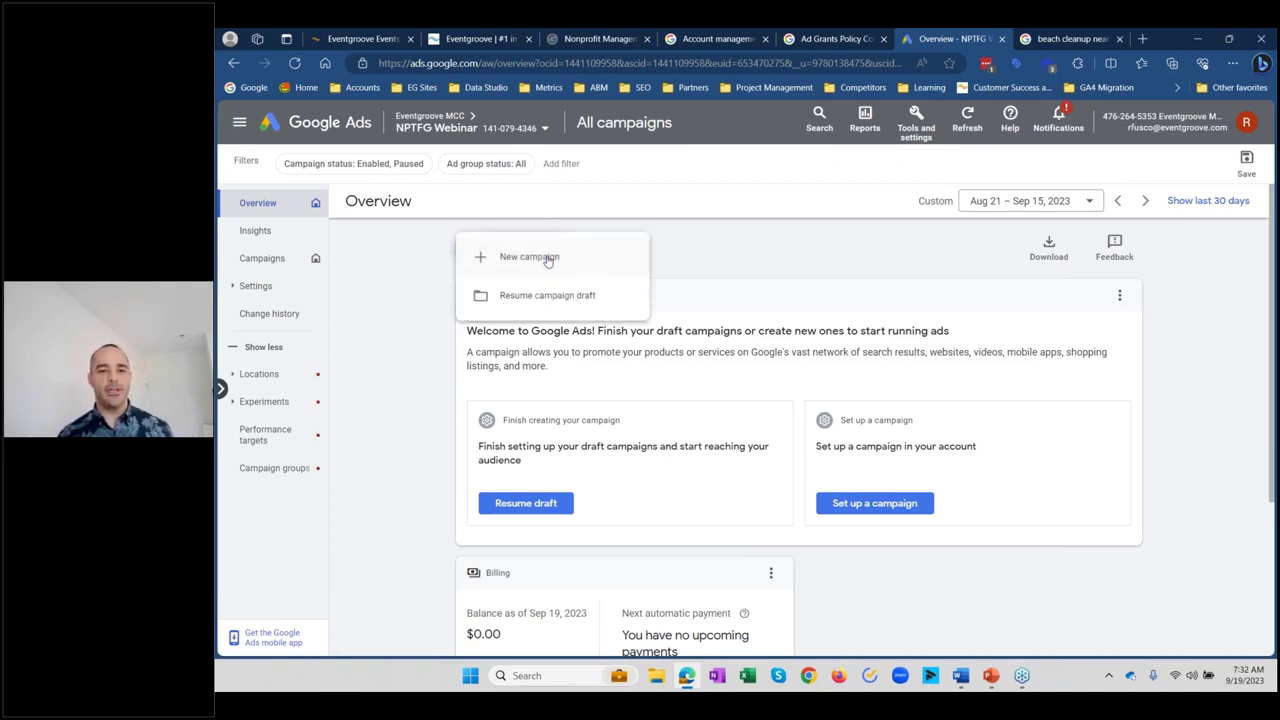
click(548, 260)
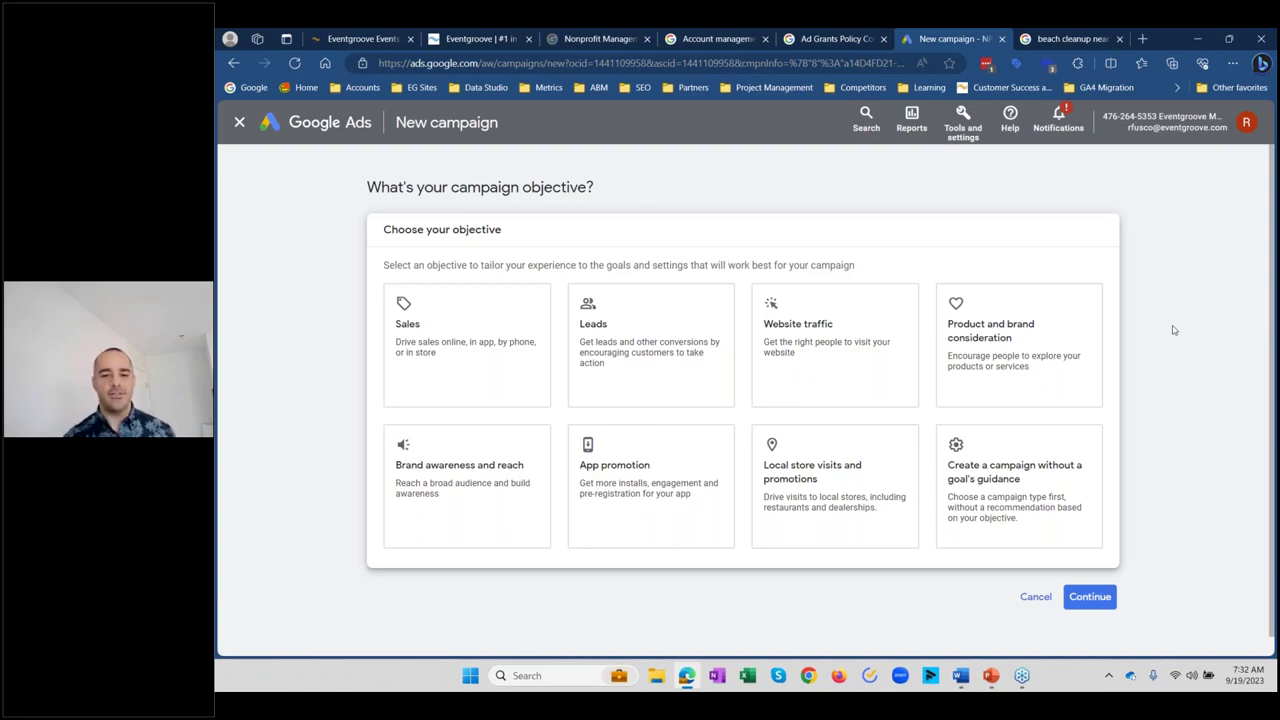
Step: Choose to create the campaign without a goal's guidance and select the Smart type
scroll(1174, 330, down, 1)
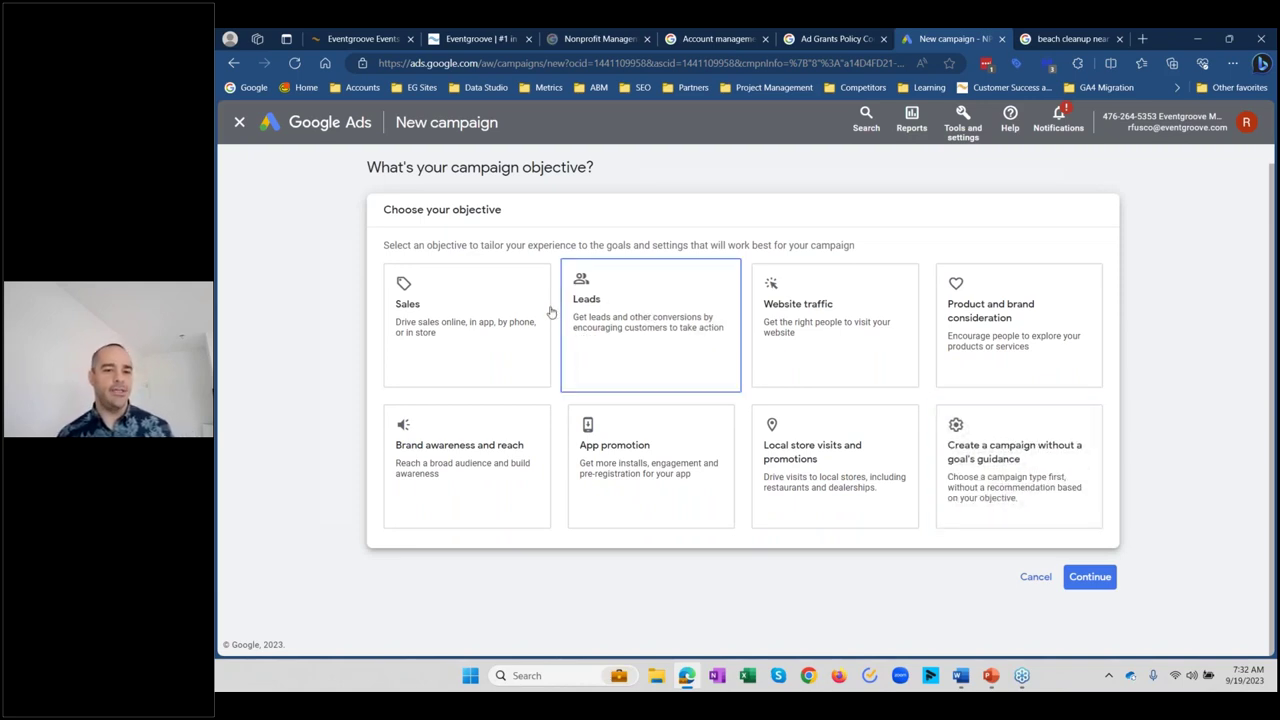
click(1008, 456)
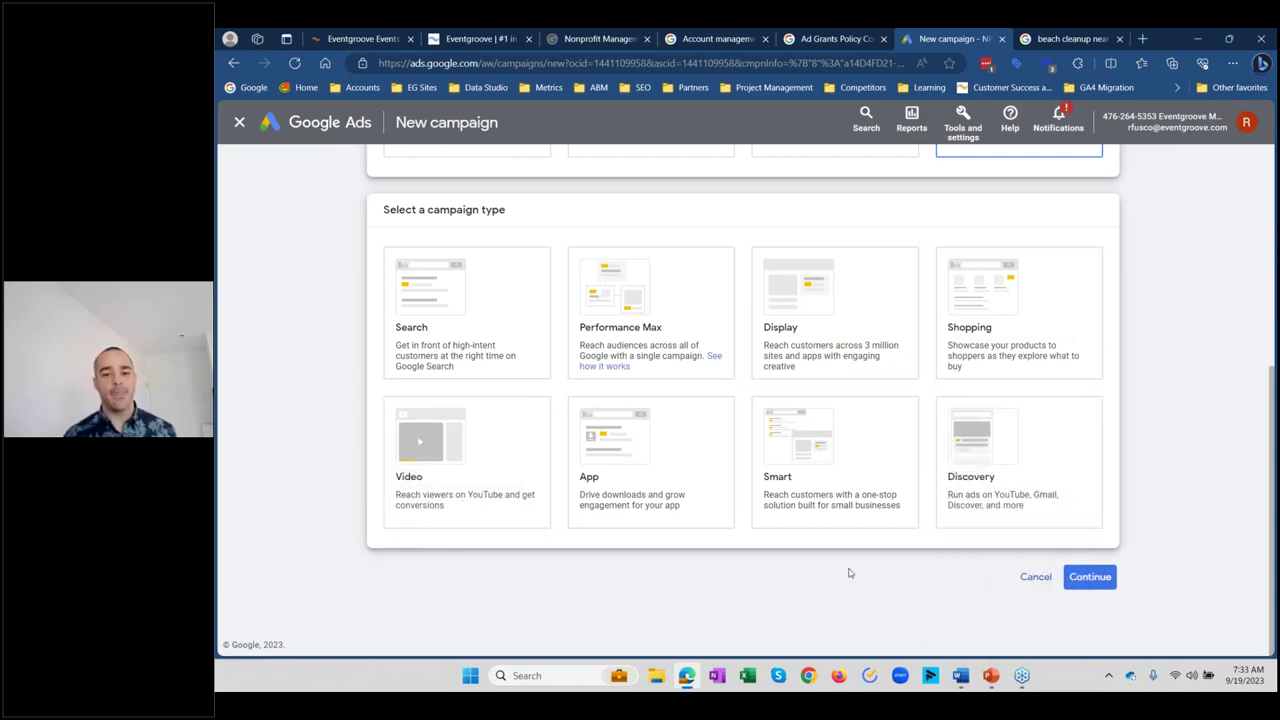
click(843, 481)
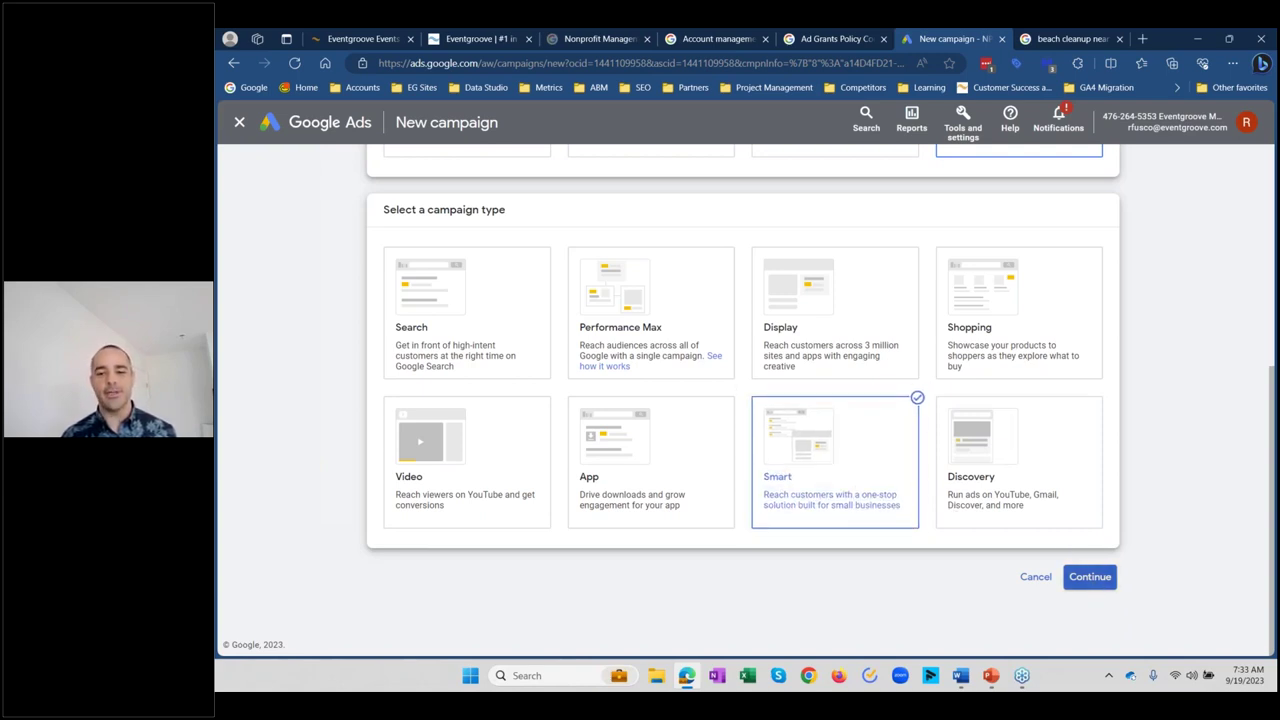
click(1088, 577)
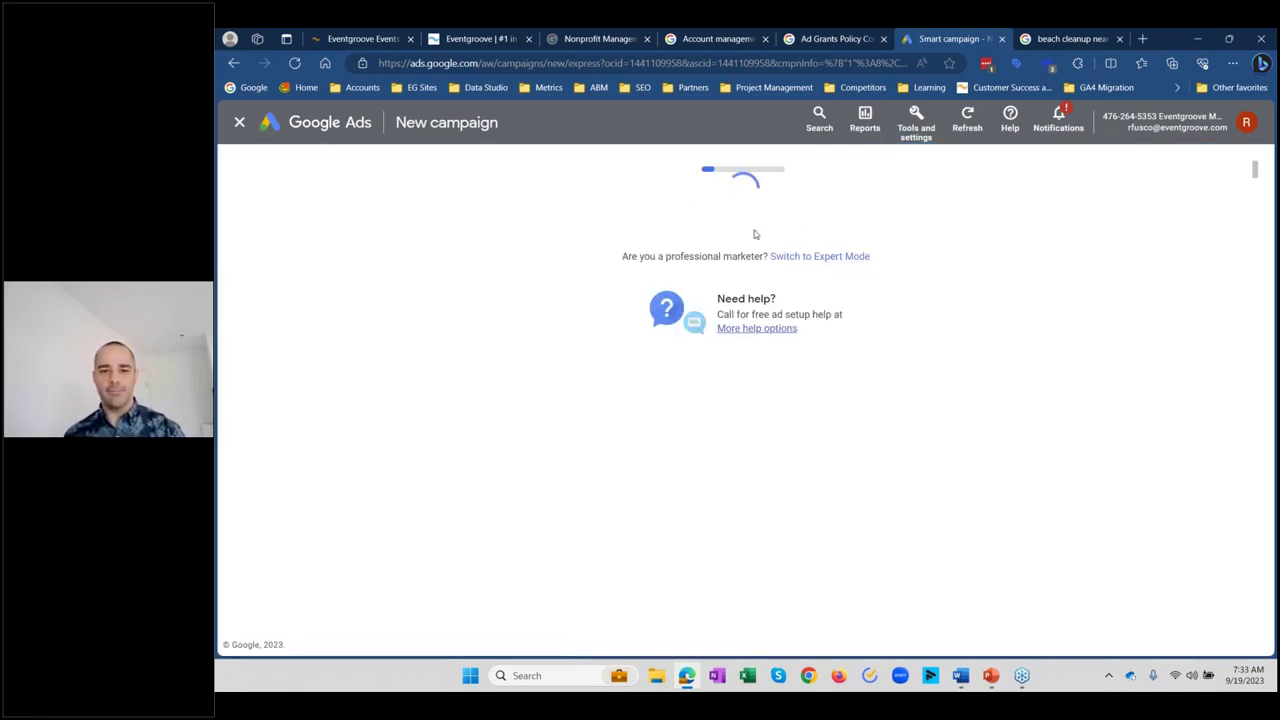
Step: Enter Eventgroove as the business name and continue
text(Eventgroove)
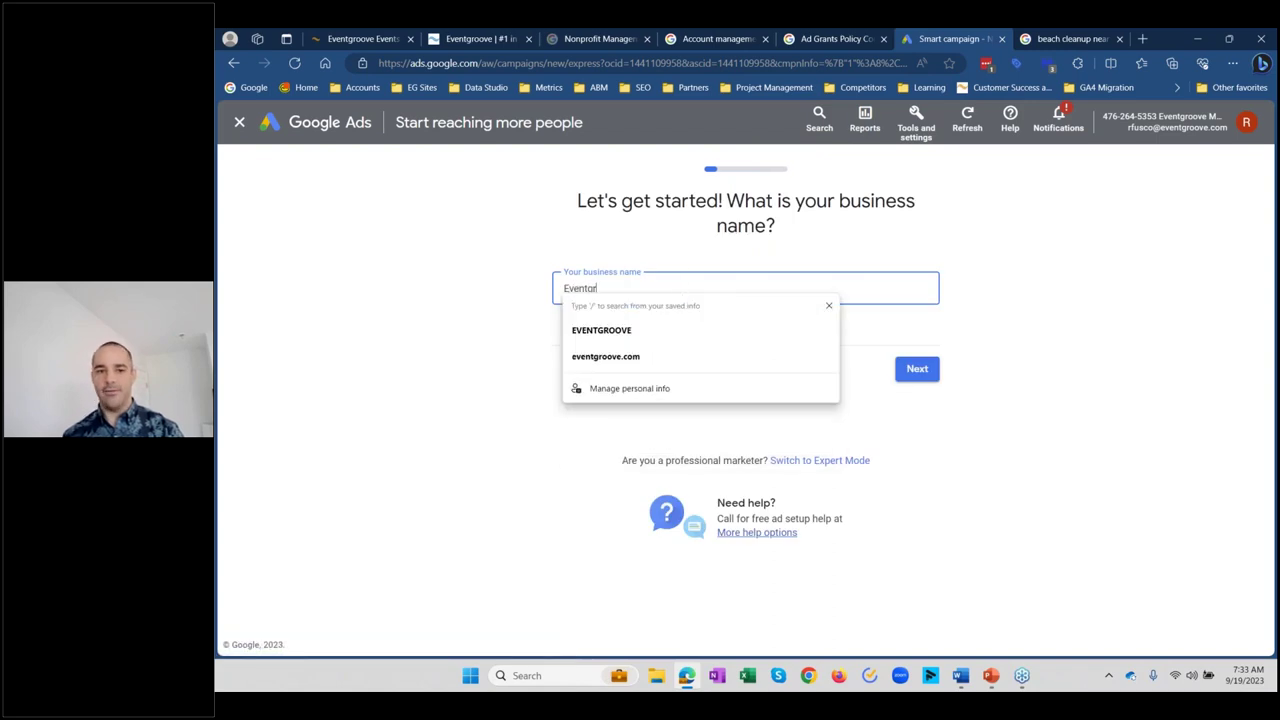
click(966, 298)
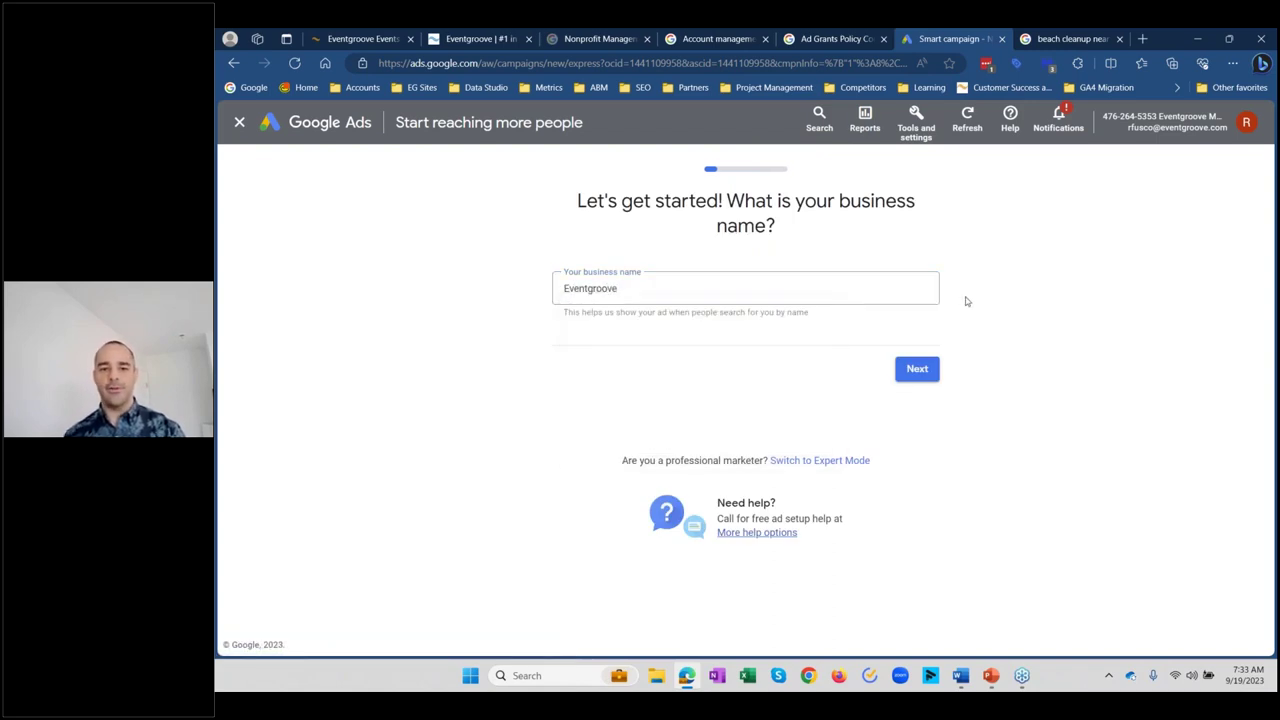
click(917, 370)
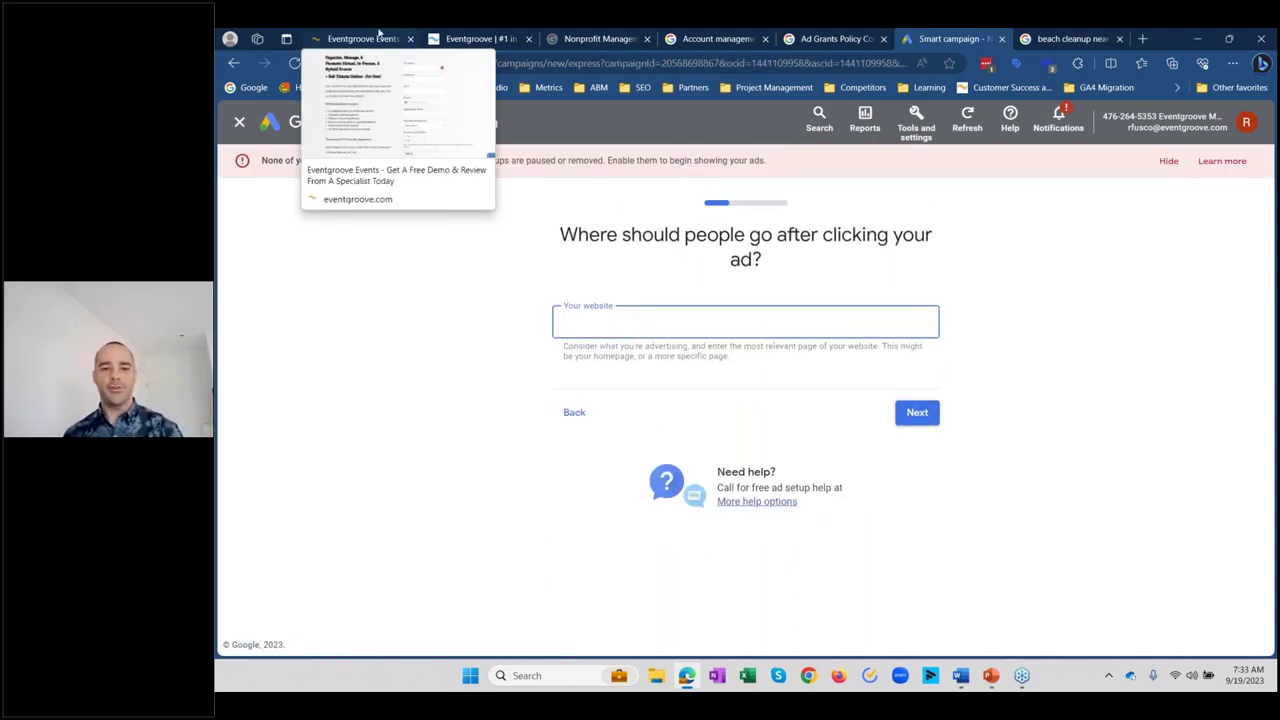
click(380, 38)
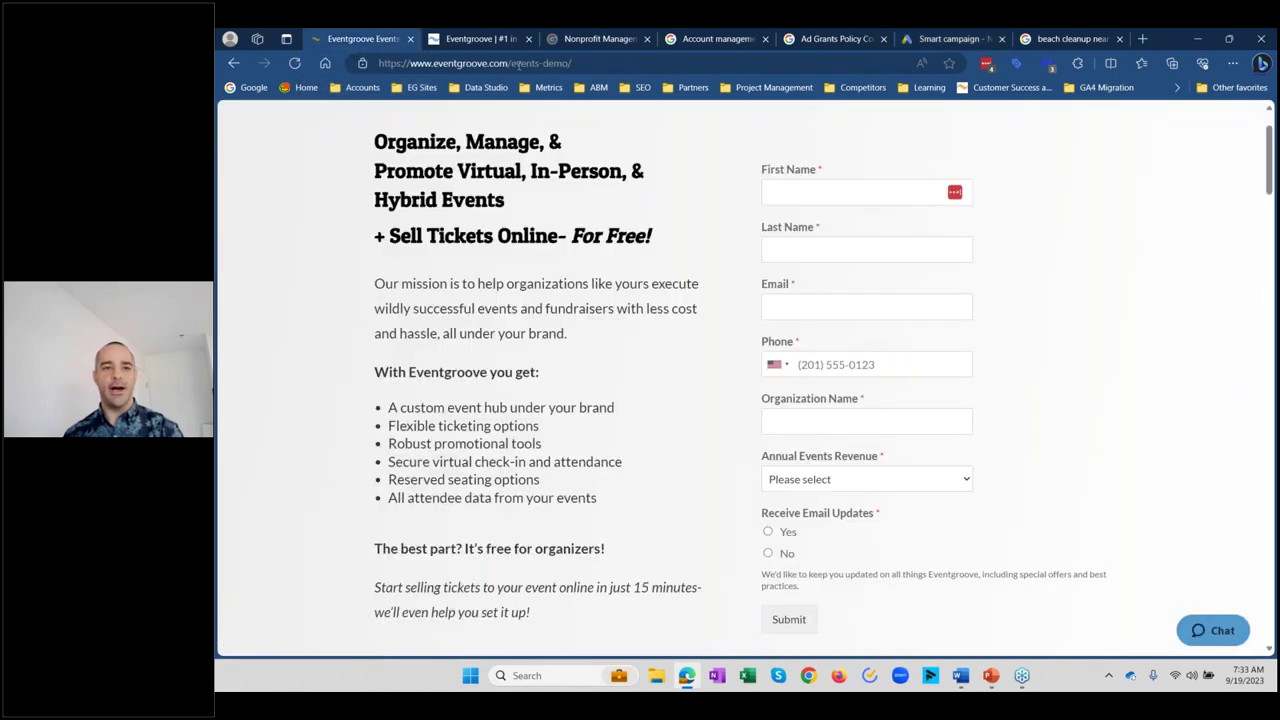
drag(512, 63, 359, 77)
key(ctrl+c)
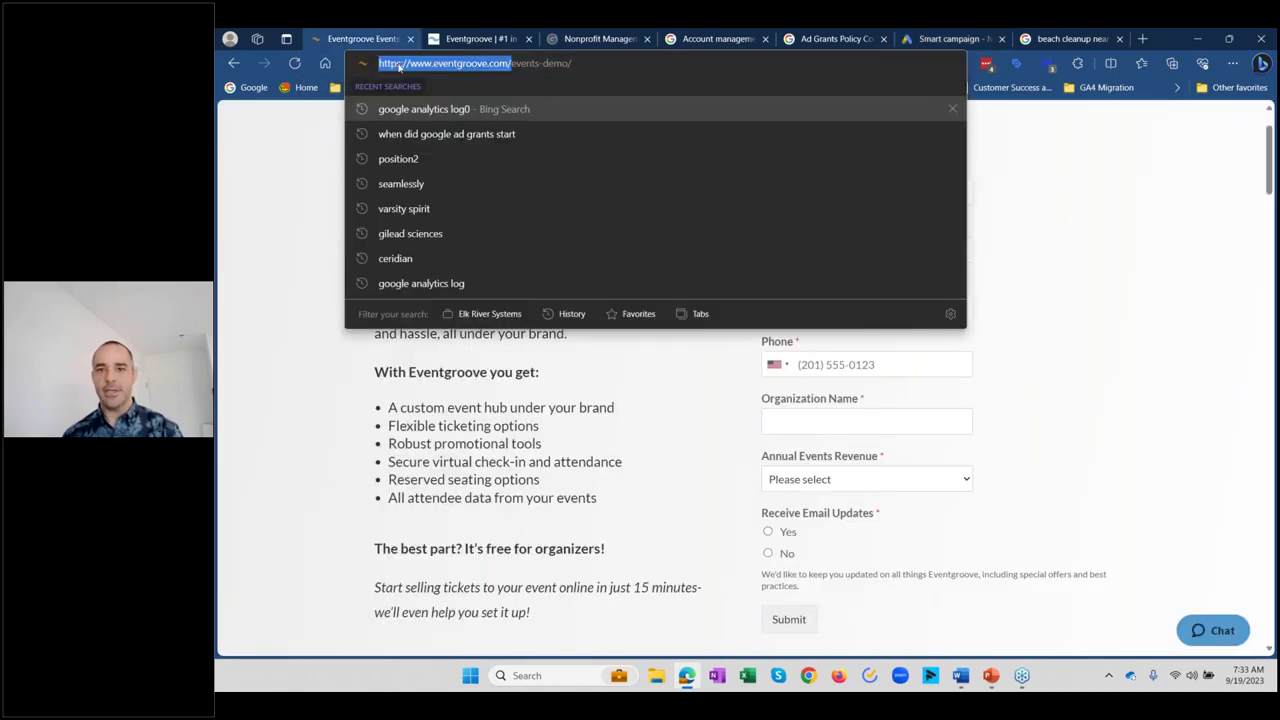
click(952, 38)
key(ctrl+v)
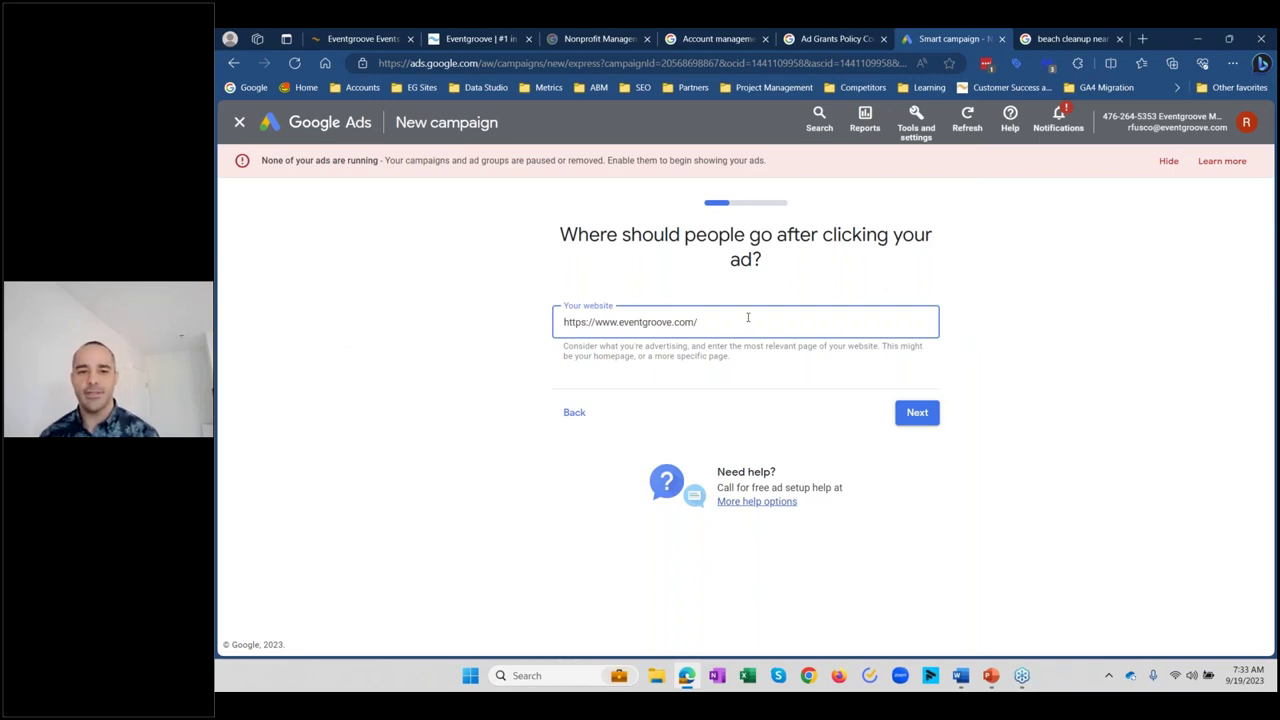
Step: Submit the website for scanning, review its Desktop preview, and proceed to the goal step
click(917, 413)
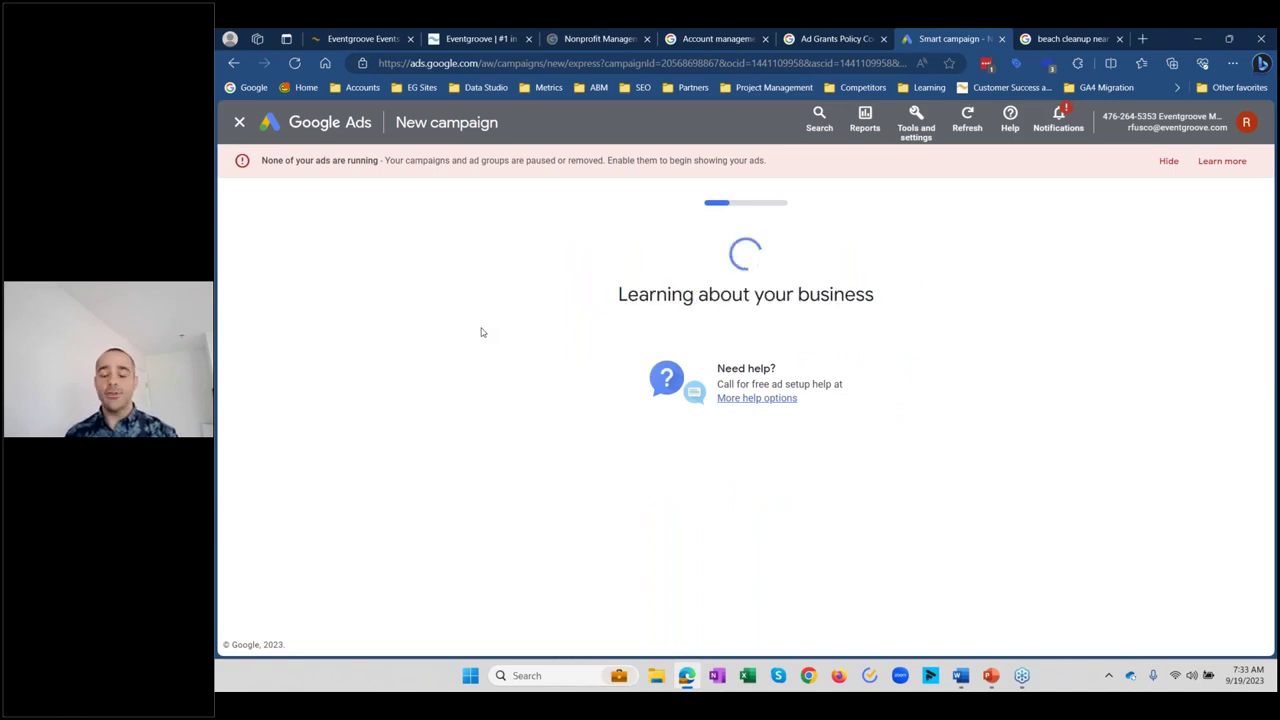
mouse_move(378, 34)
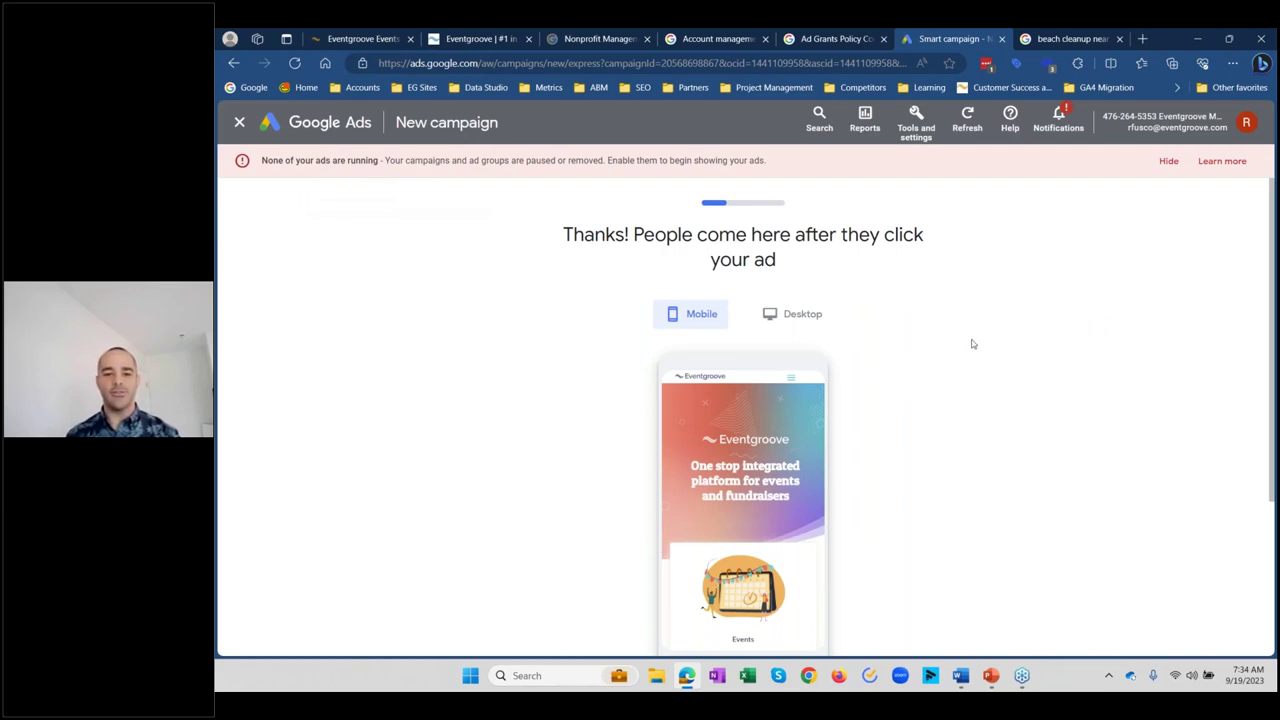
click(792, 322)
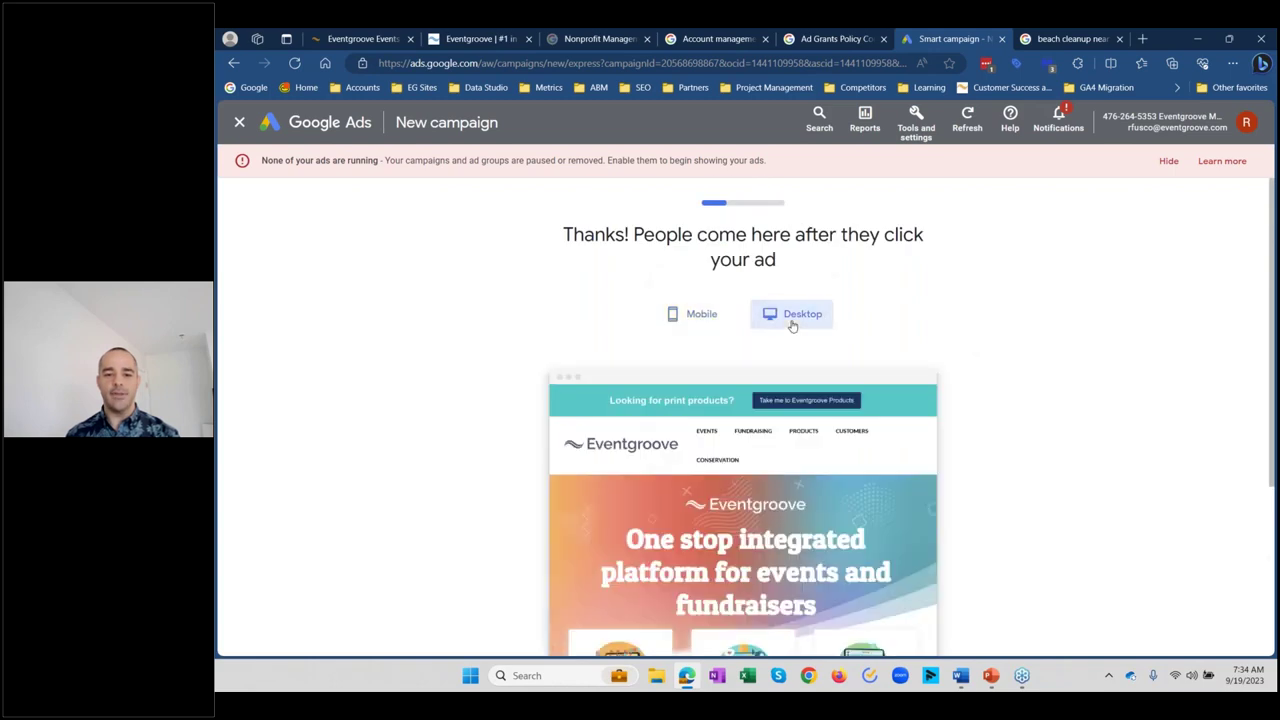
scroll(941, 307, down, 1)
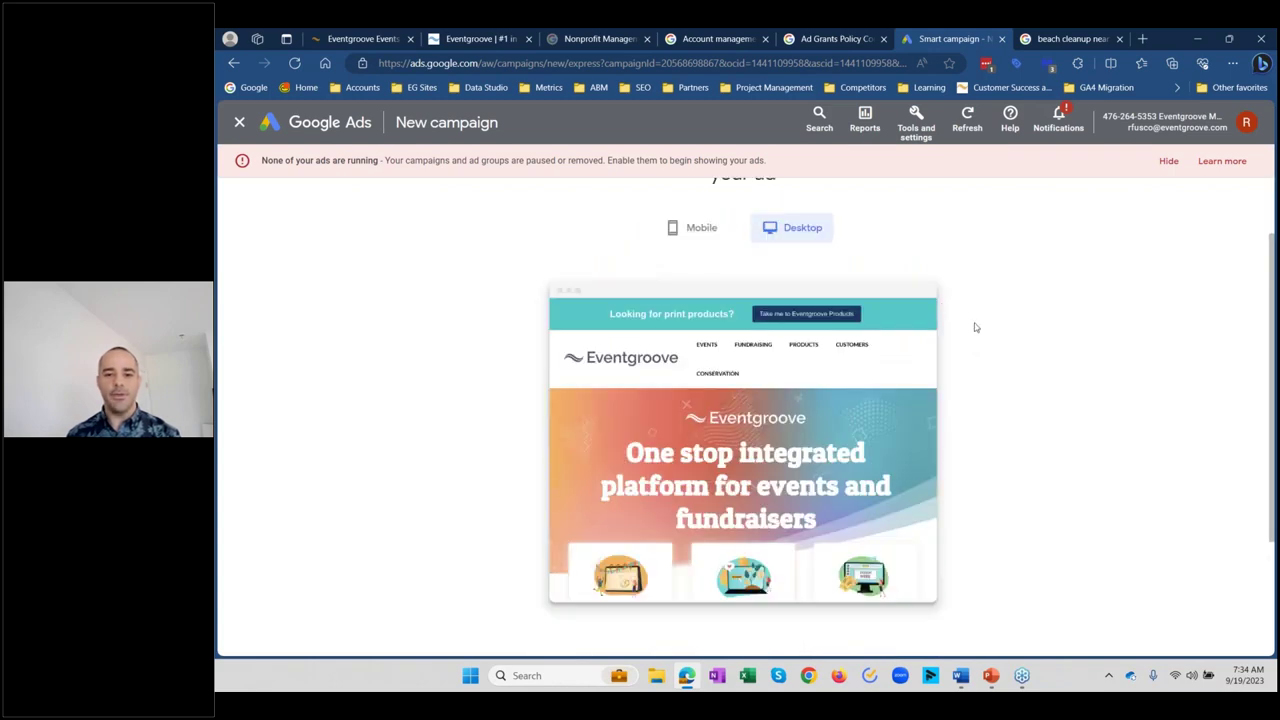
scroll(988, 334, down, 2)
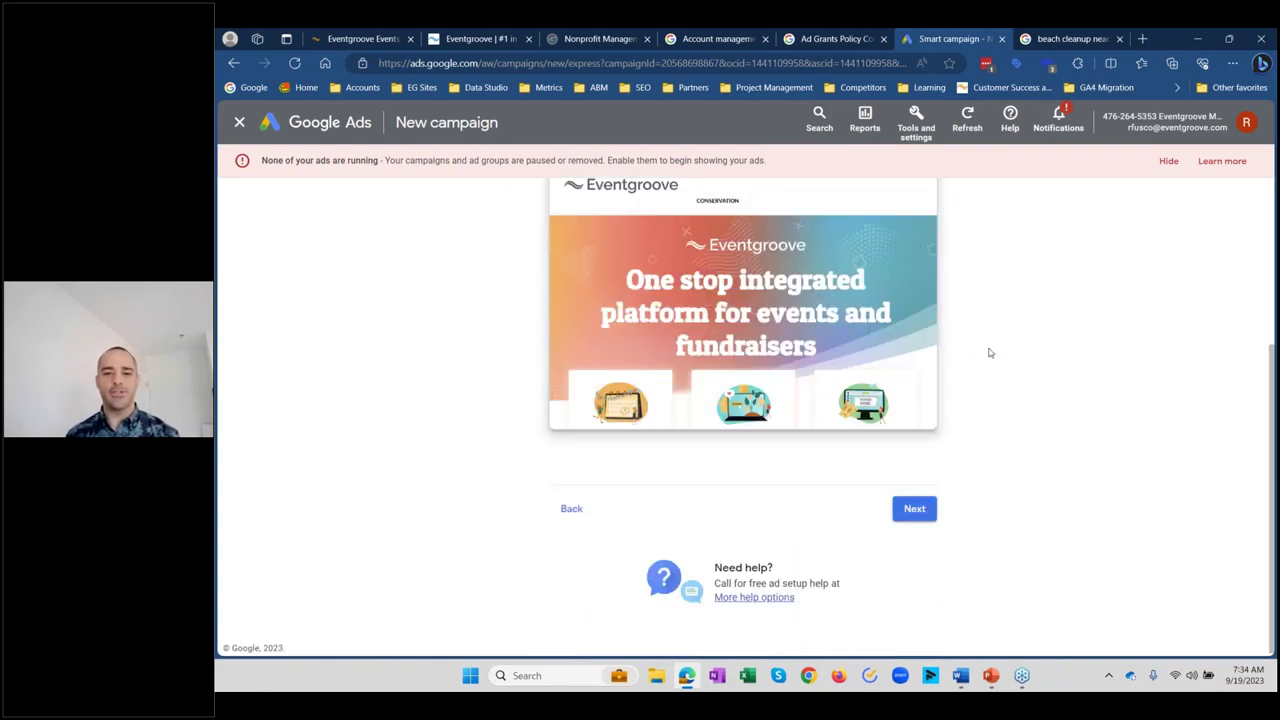
scroll(1020, 348, up, 1)
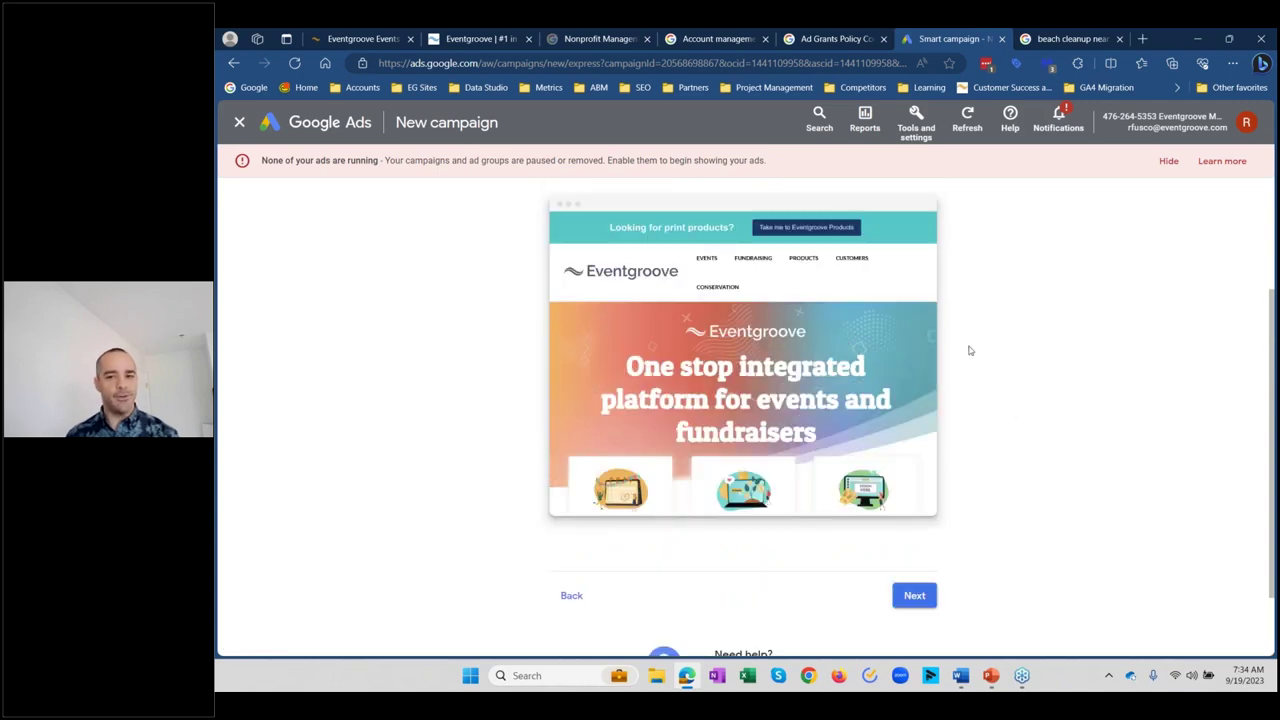
click(914, 596)
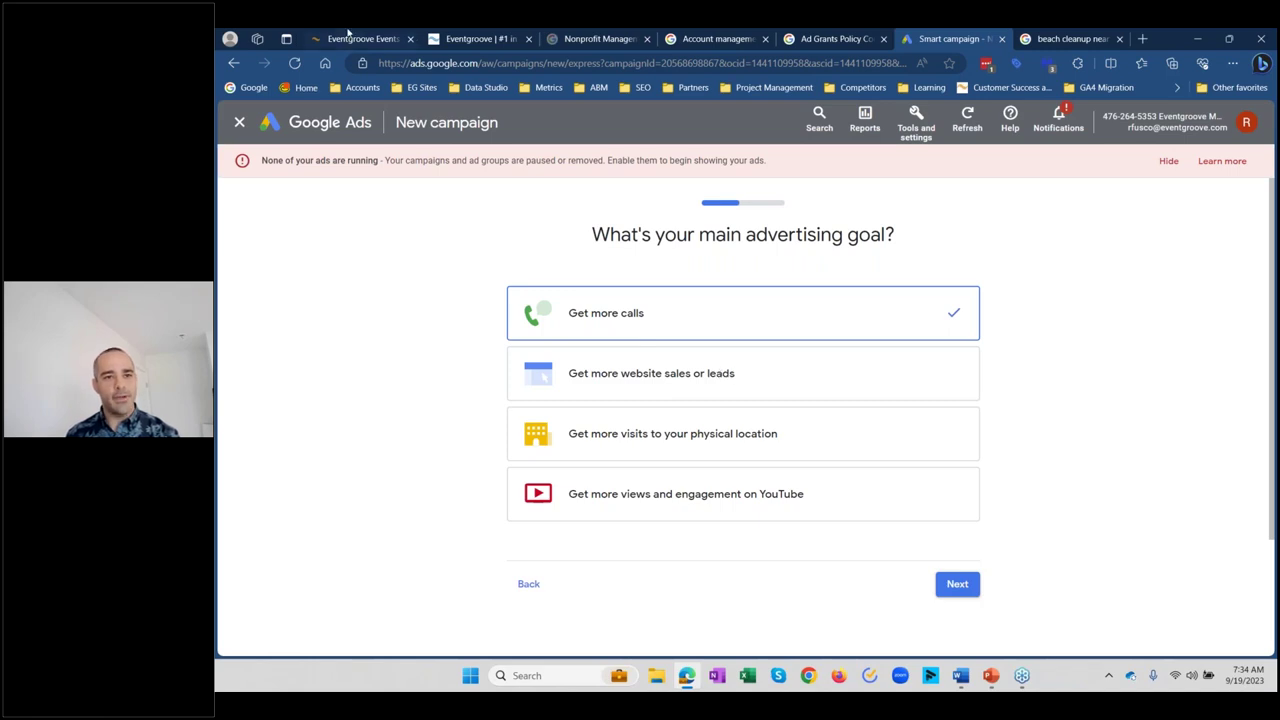
Step: After rechecking the Eventgroove site, pick 'Get more website sales or leads' as the goal
key(ctrl+1)
scroll(658, 366, up, 1)
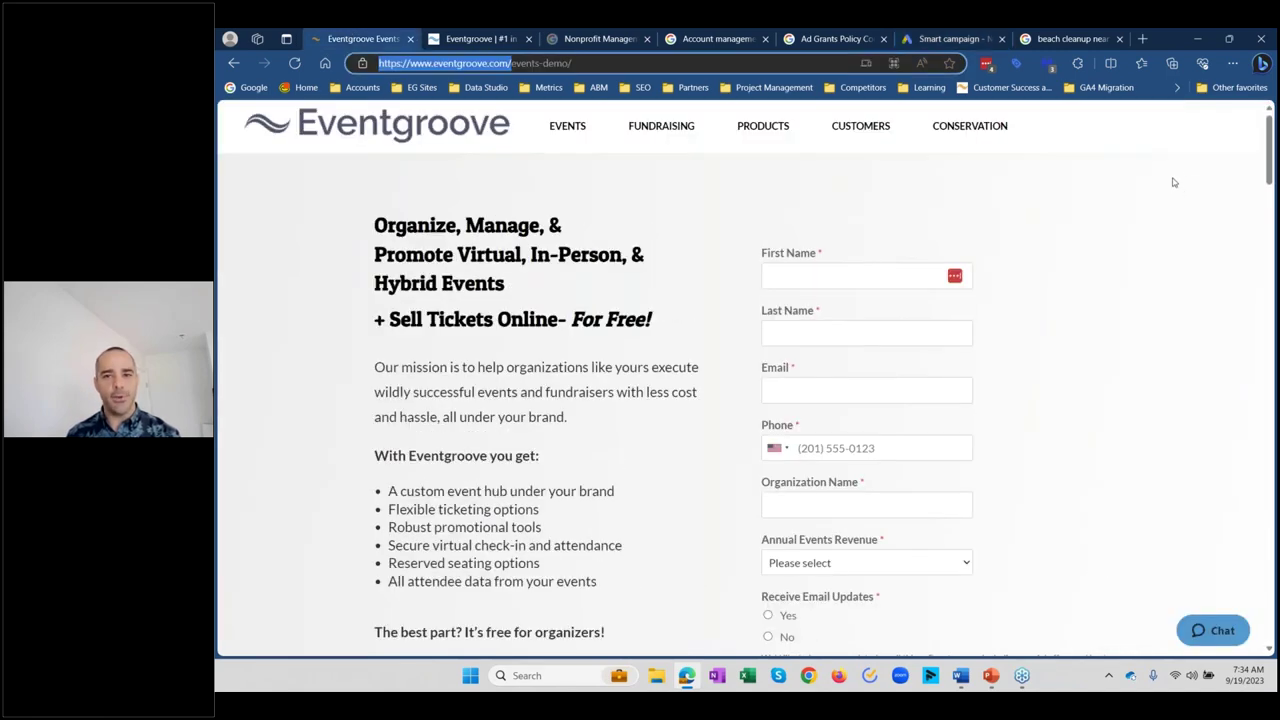
click(944, 38)
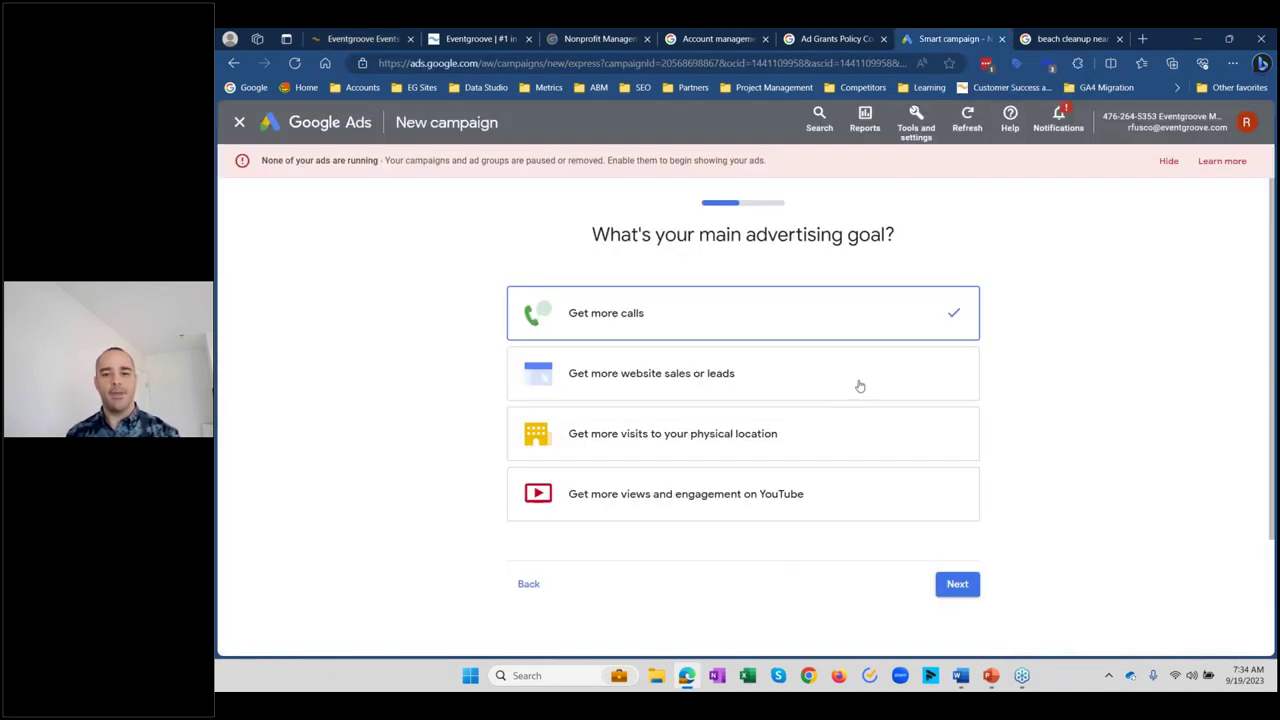
click(860, 386)
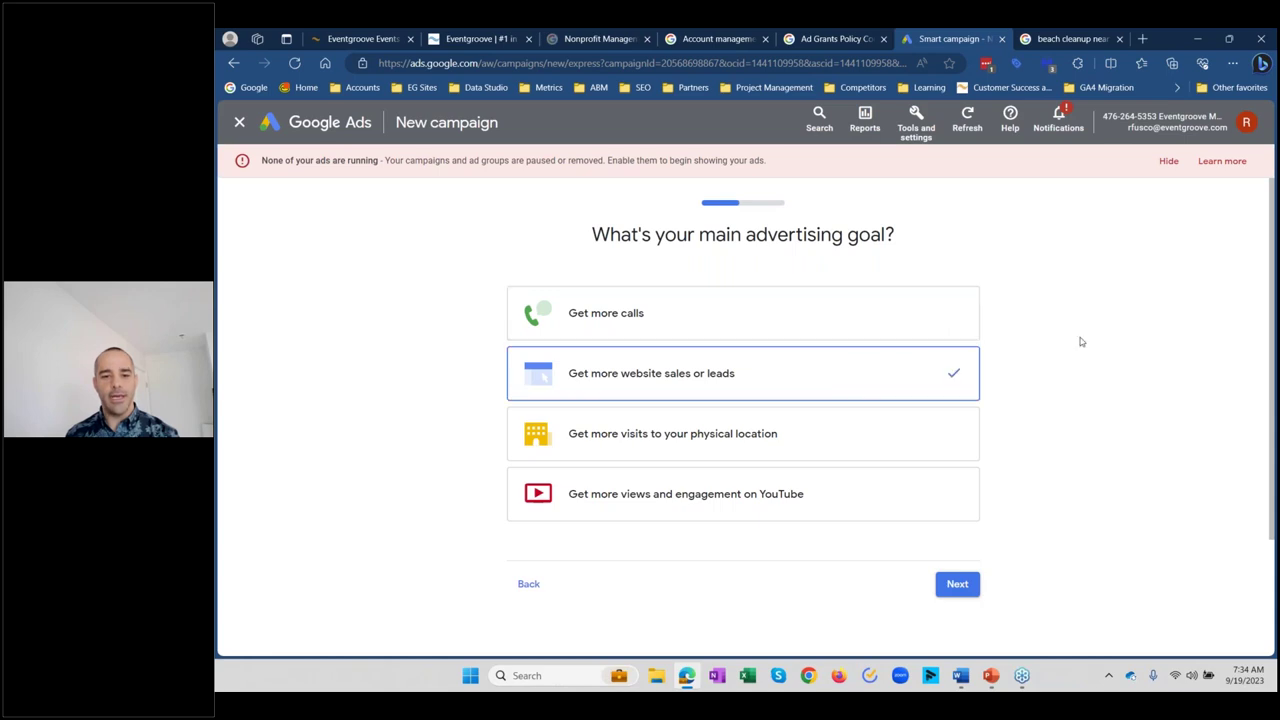
click(966, 585)
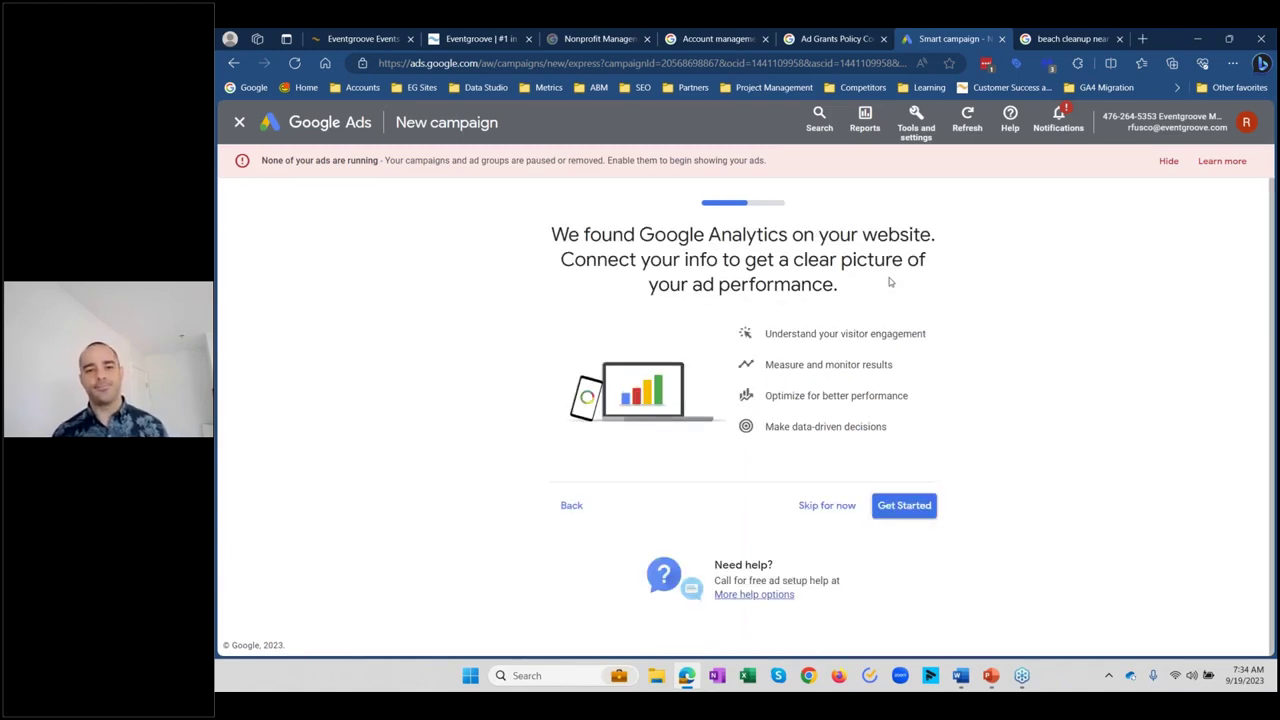
Step: Hide the ads-not-running warning and skip connecting Google Analytics, confirming the skip
click(1176, 164)
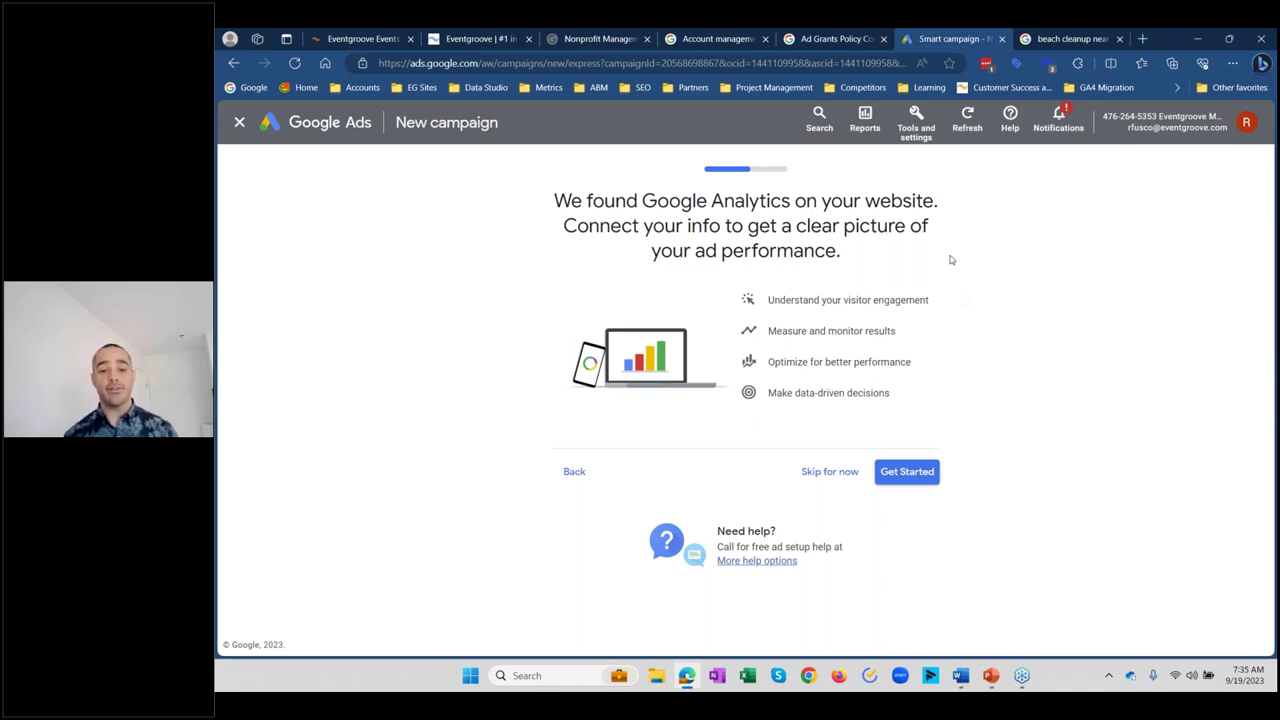
click(830, 474)
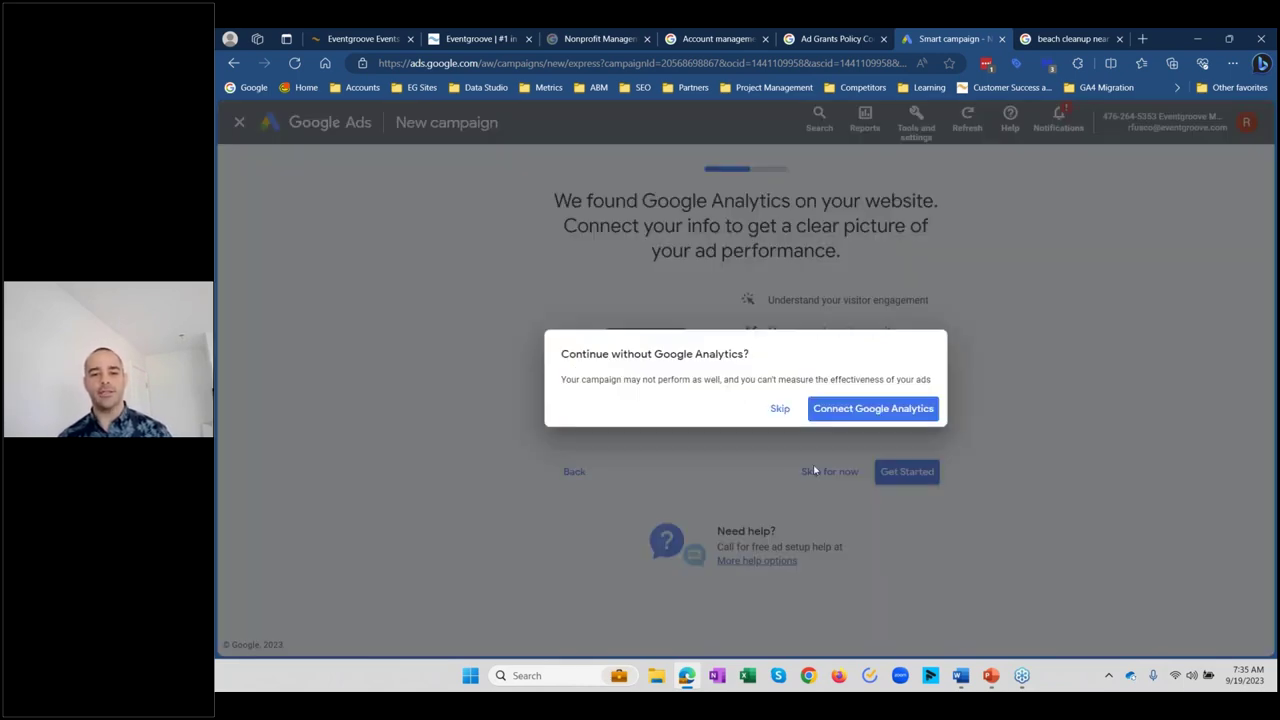
click(780, 409)
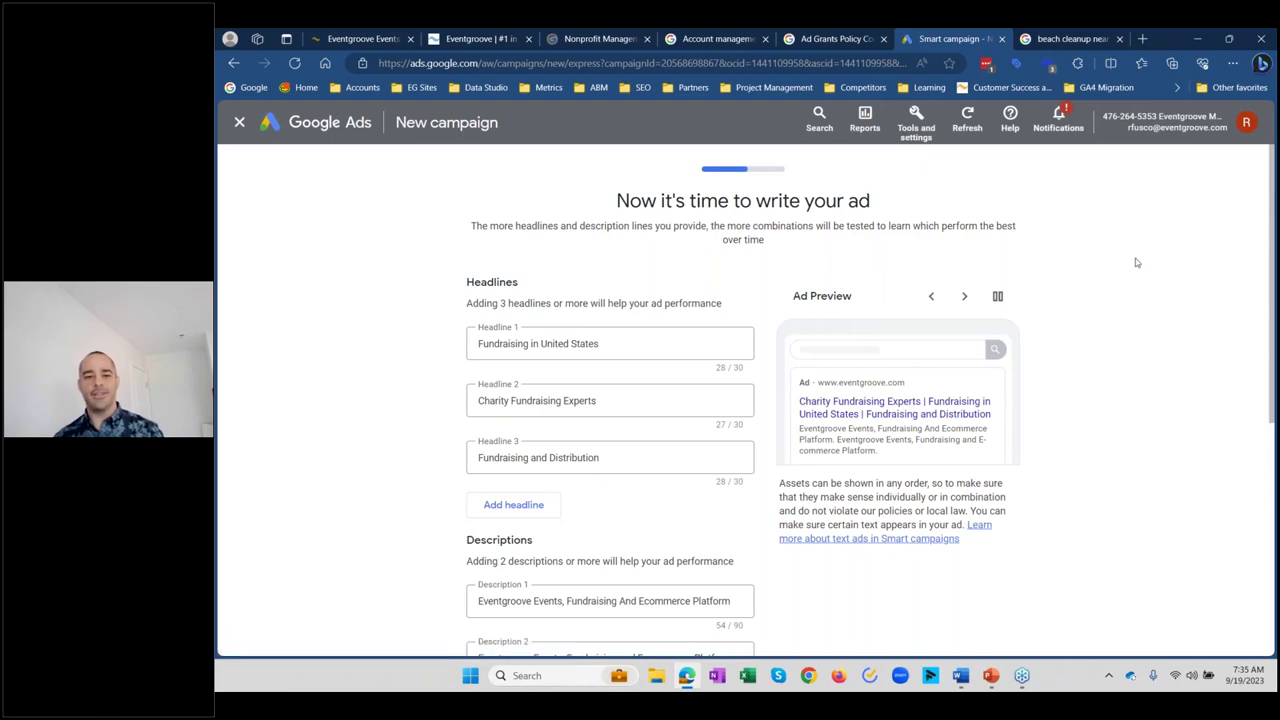
Step: Replace Headline 1 with 'Event Ticketing Platform', then select Headline 2's existing text
scroll(424, 432, down, 2)
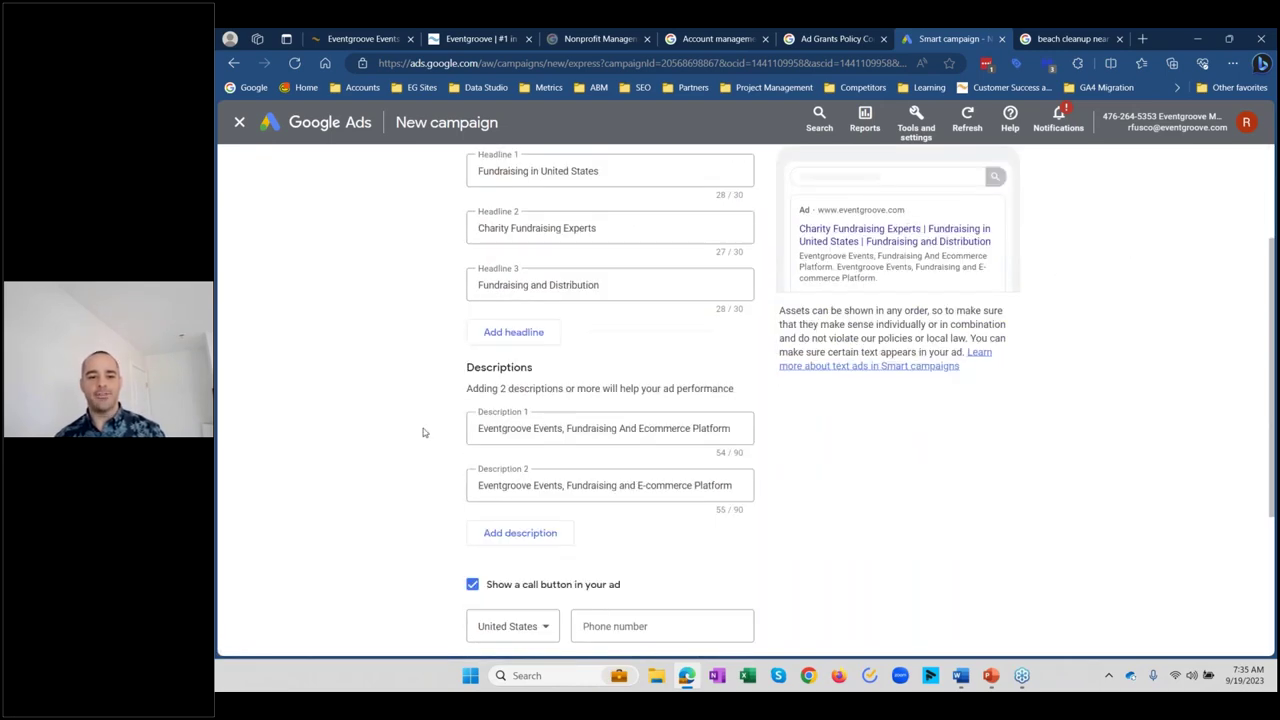
scroll(423, 430, down, 1)
scroll(423, 431, up, 3)
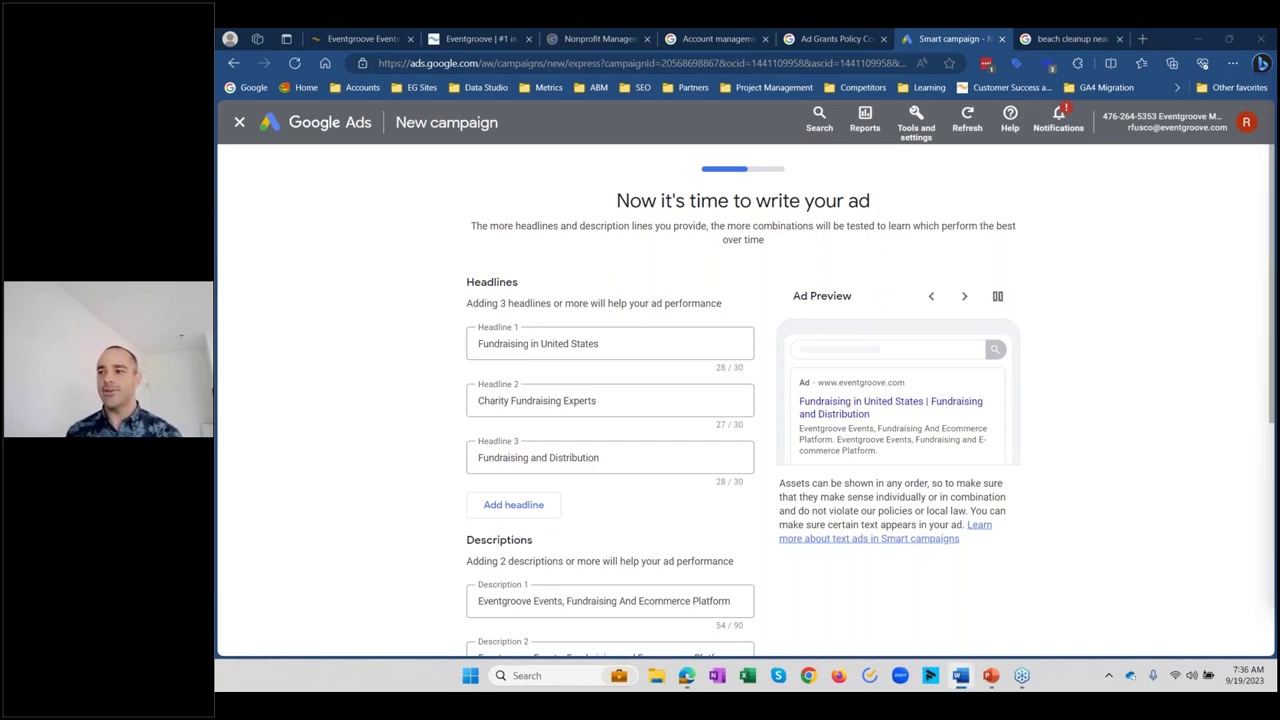
triple_click(493, 342)
text(Event Ticketing)
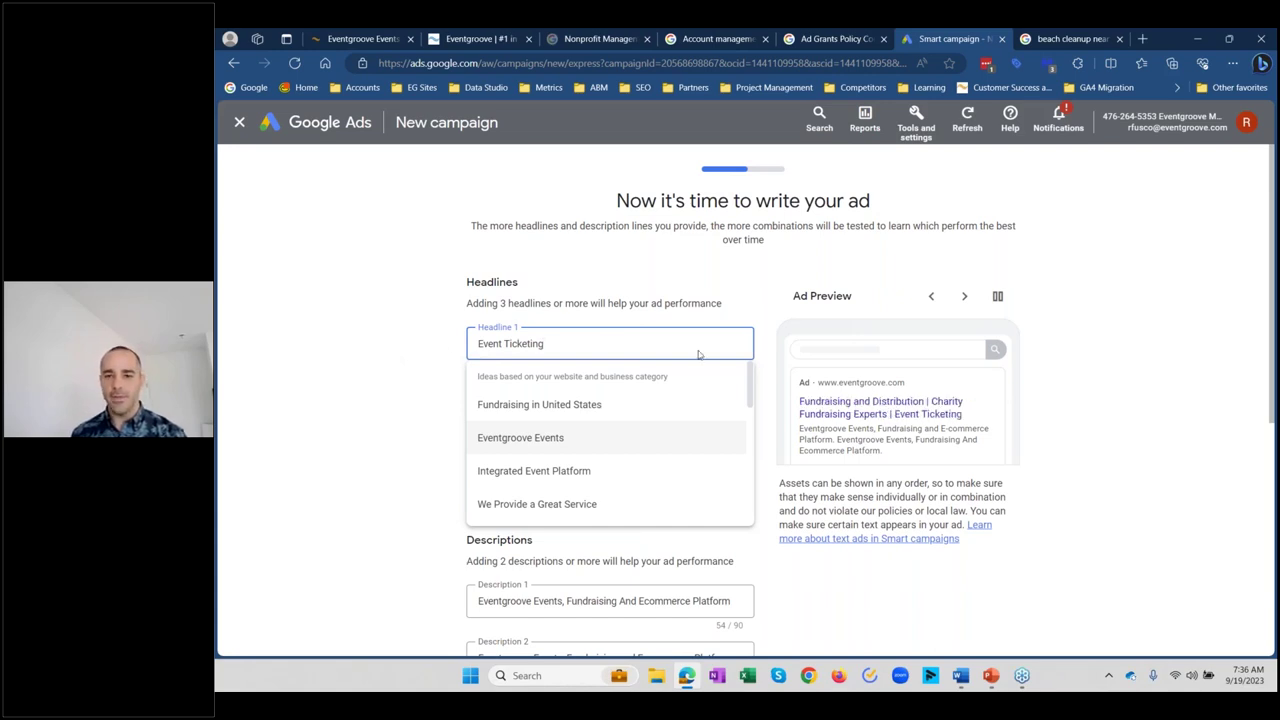
text(Platfo)
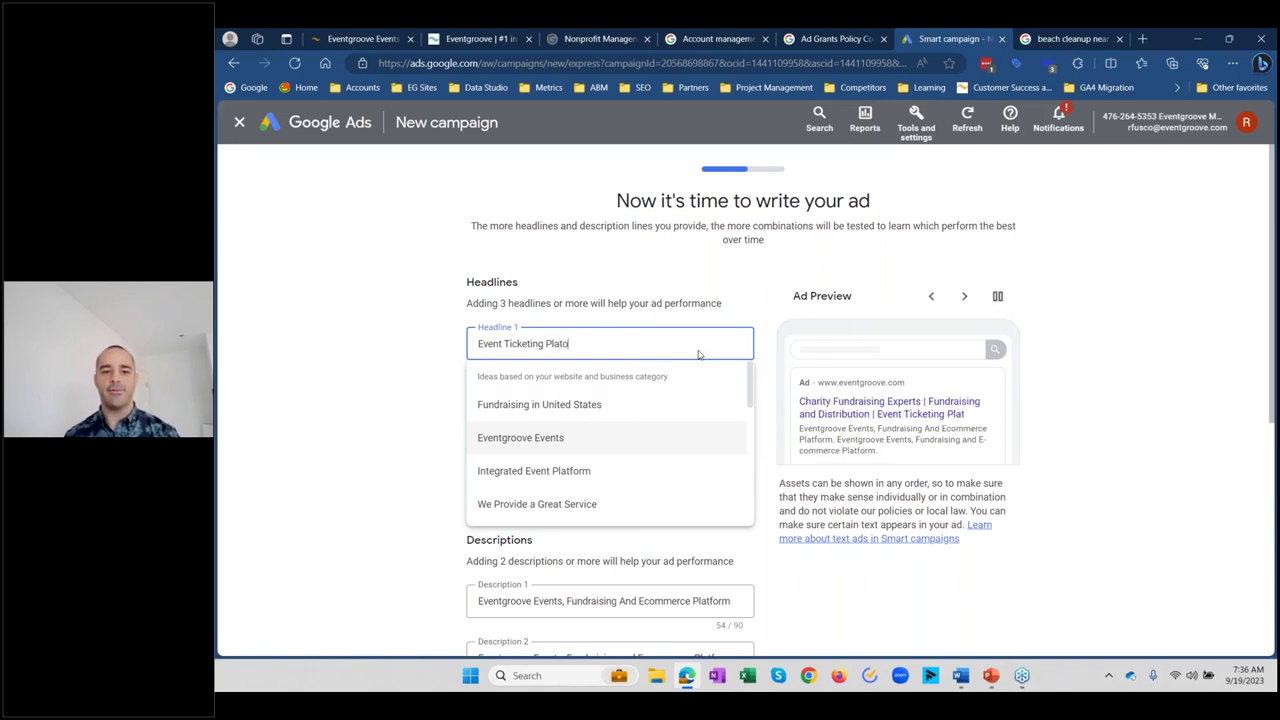
text(rm)
click(317, 322)
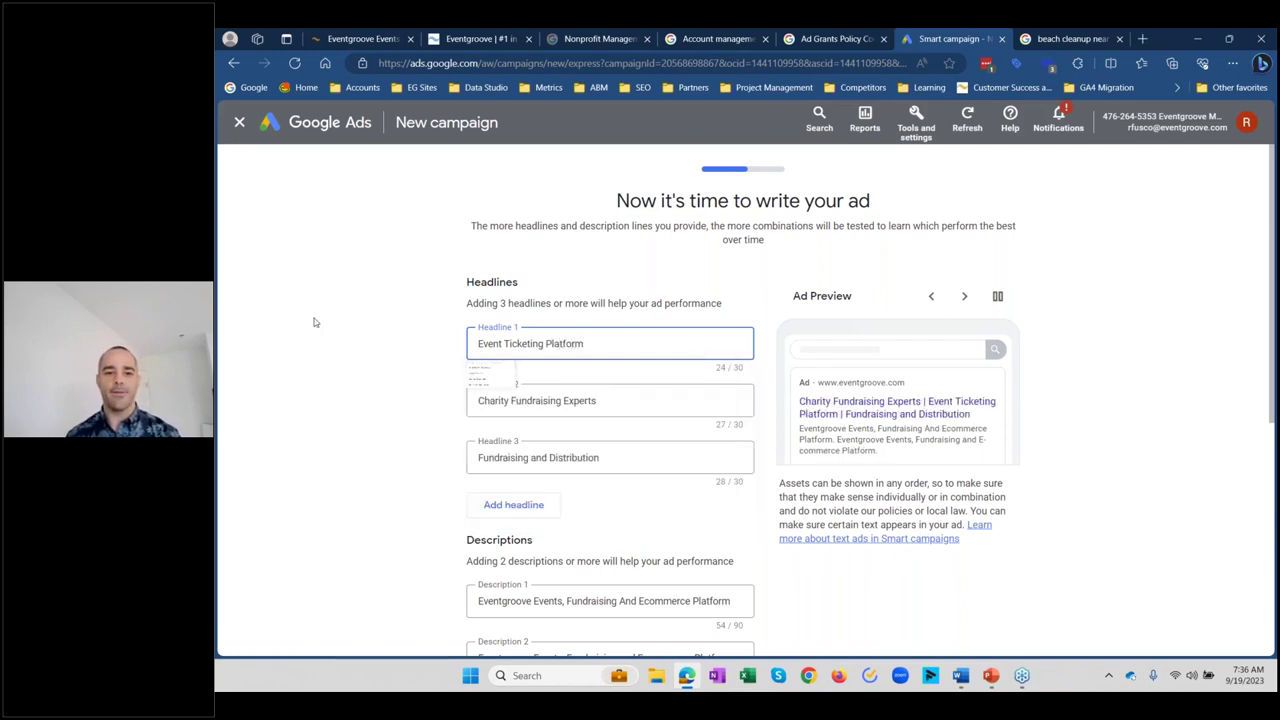
click(654, 401)
key(ctrl+a)
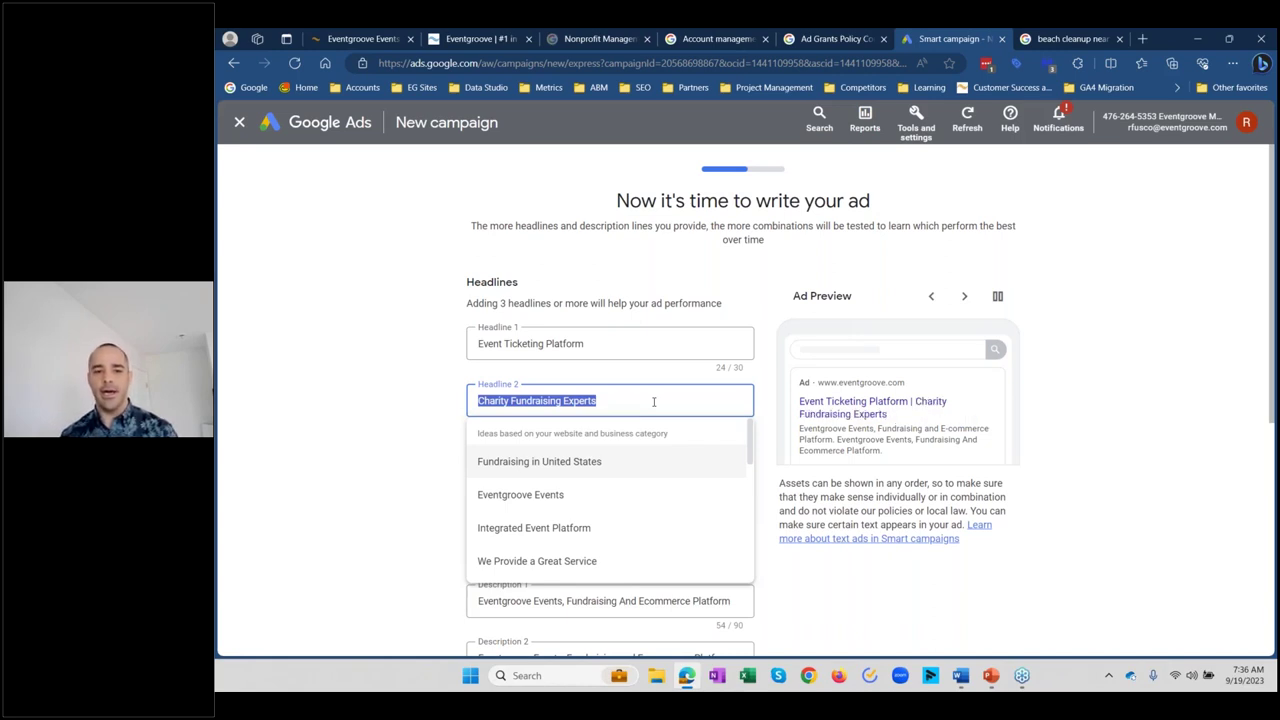
Step: Type 'Free Registration Software' as Headline 2, correcting typos along the way
text(Free Event)
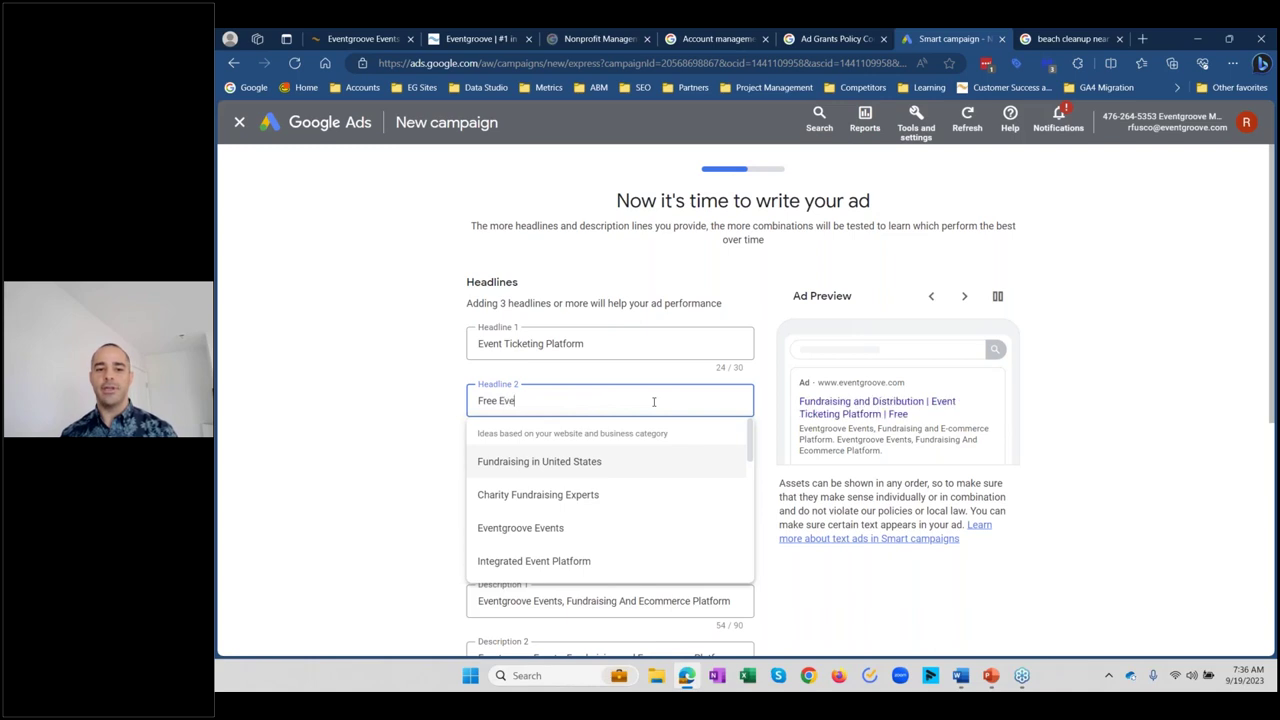
key(BackSpace)
key(BackSpace)
key(BackSpace)
key(BackSpace)
key(BackSpace)
key(BackSpace)
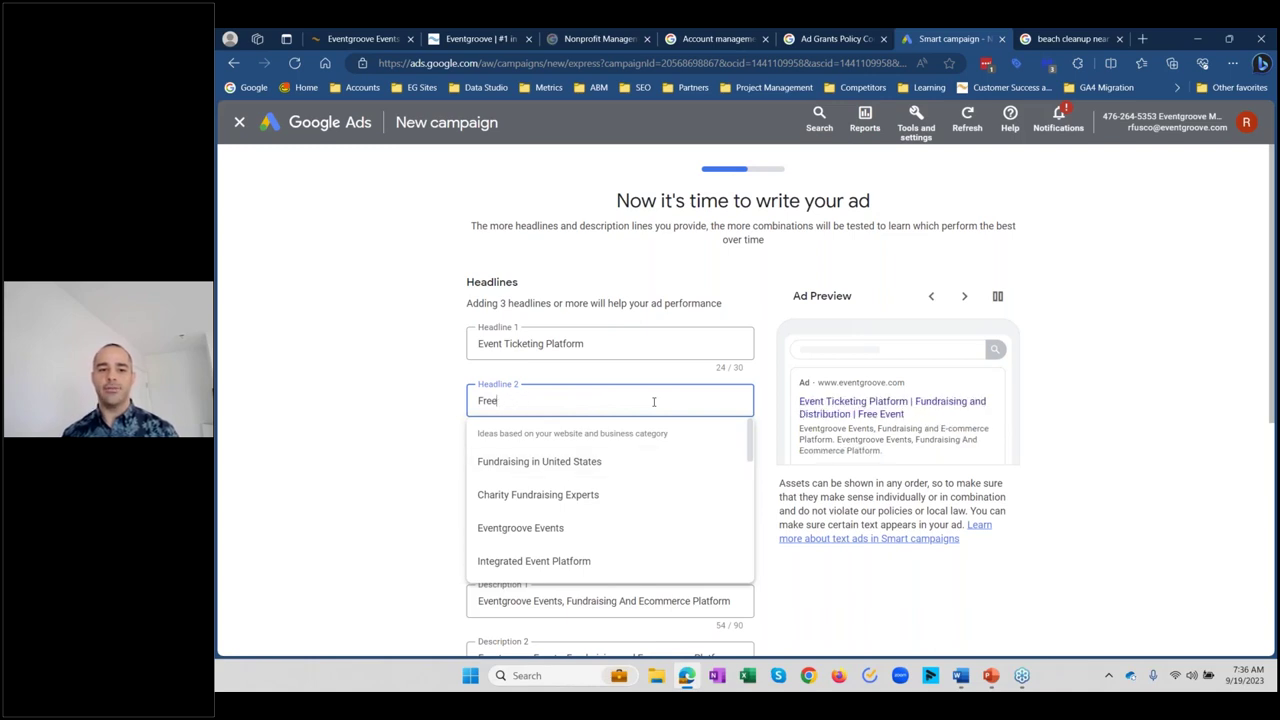
text(Registration P)
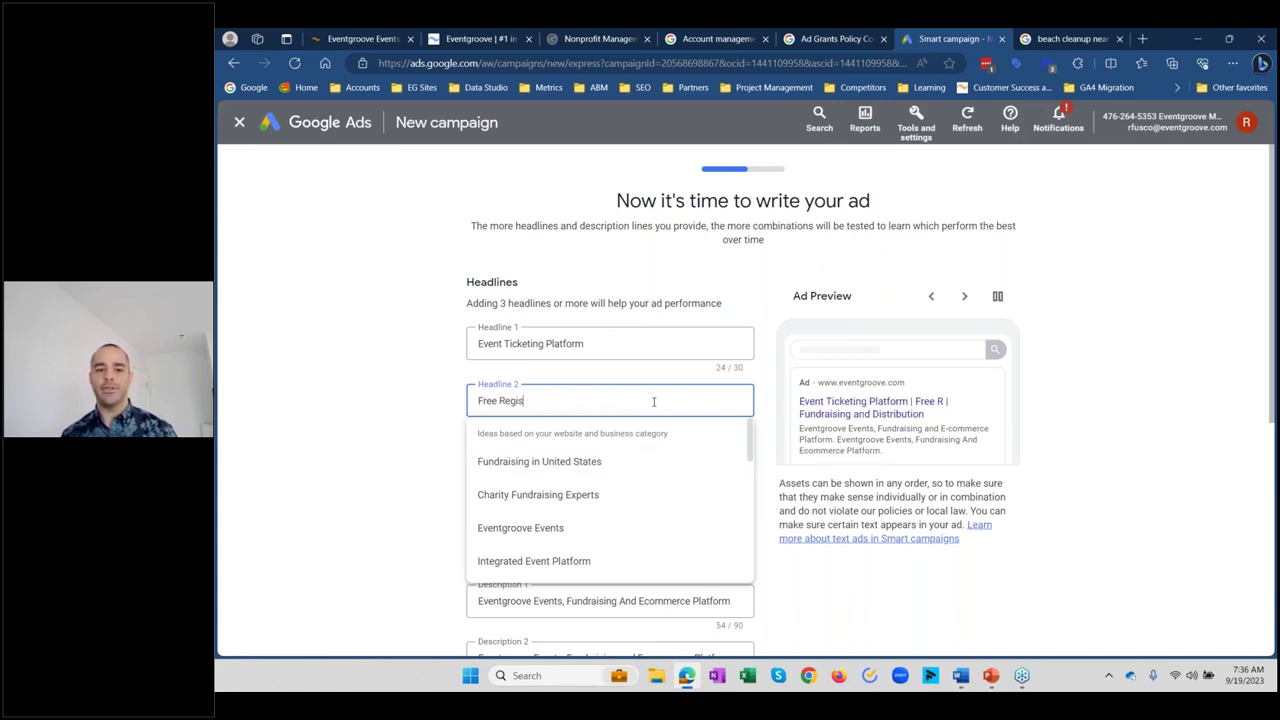
key(BackSpace)
key(BackSpace)
text(Soft)
key(BackSpace)
key(BackSpace)
key(BackSpace)
key(BackSpace)
text(SOf)
key(BackSpace)
key(BackSpace)
text(oftware)
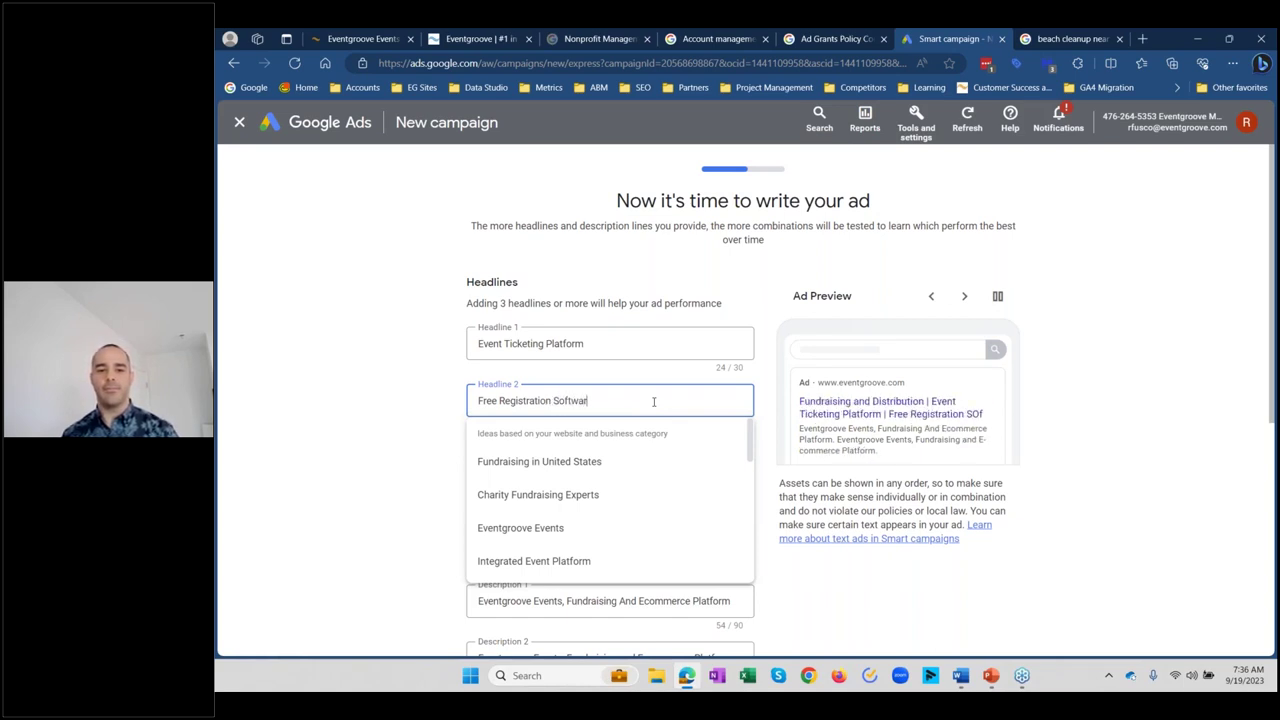
click(360, 412)
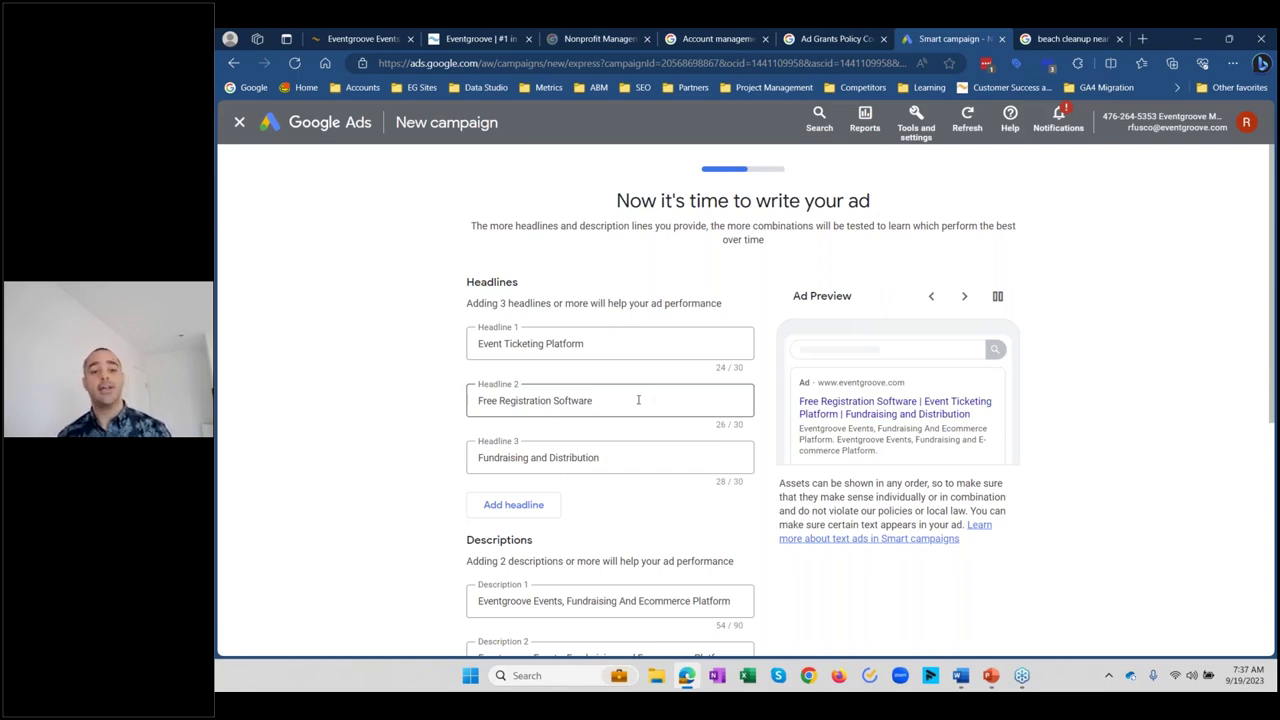
Step: Replace Headline 3 with 'Sell Your Tickets Online' and scroll down to the descriptions
click(628, 457)
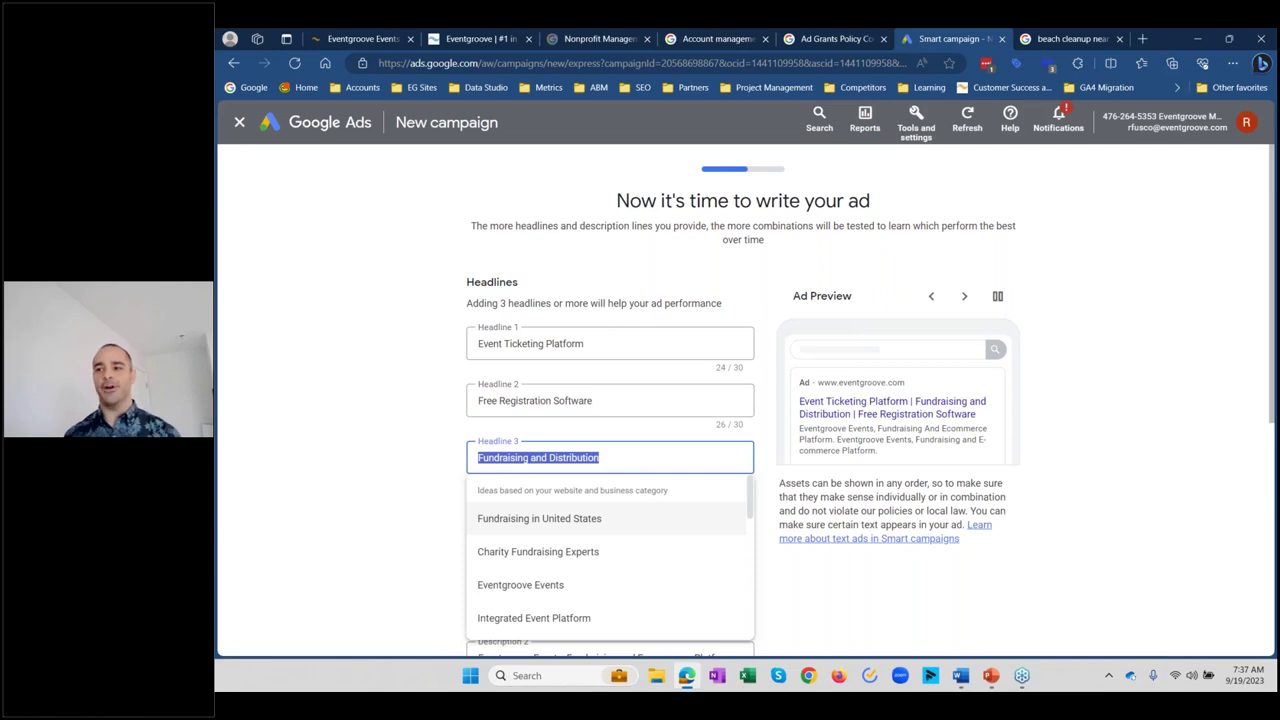
key(BackSpace)
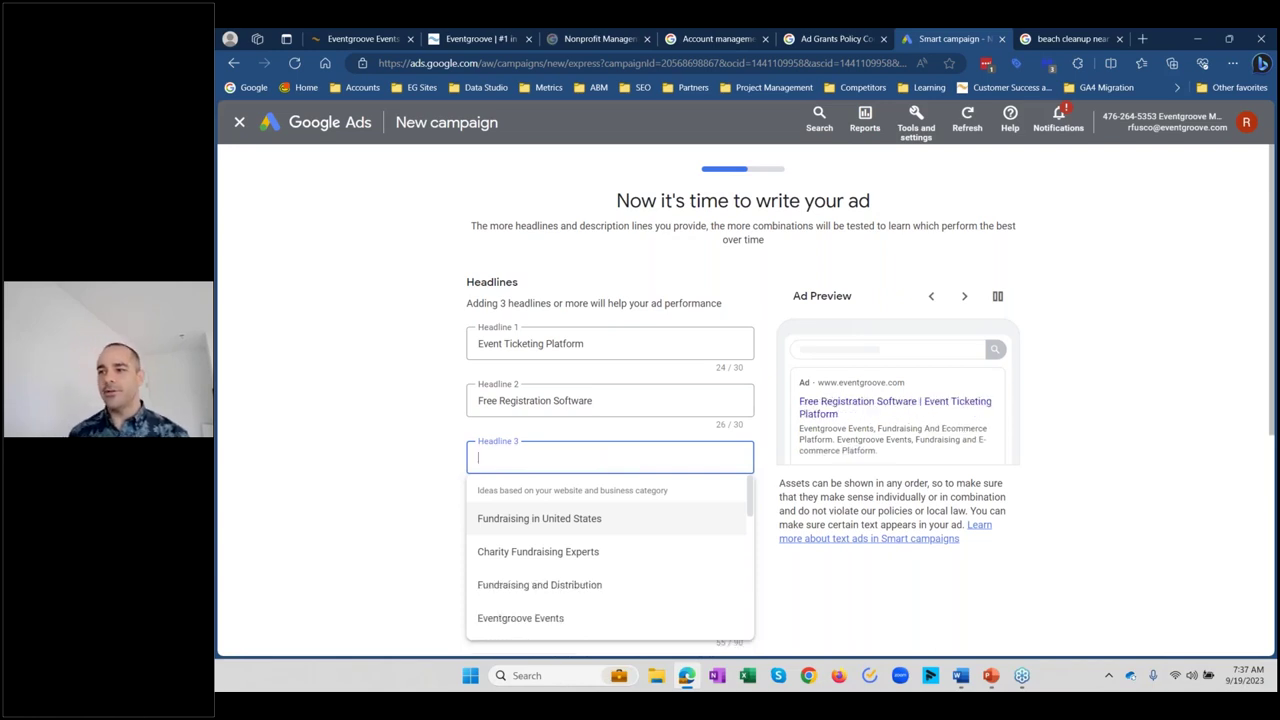
key(alt+Tab)
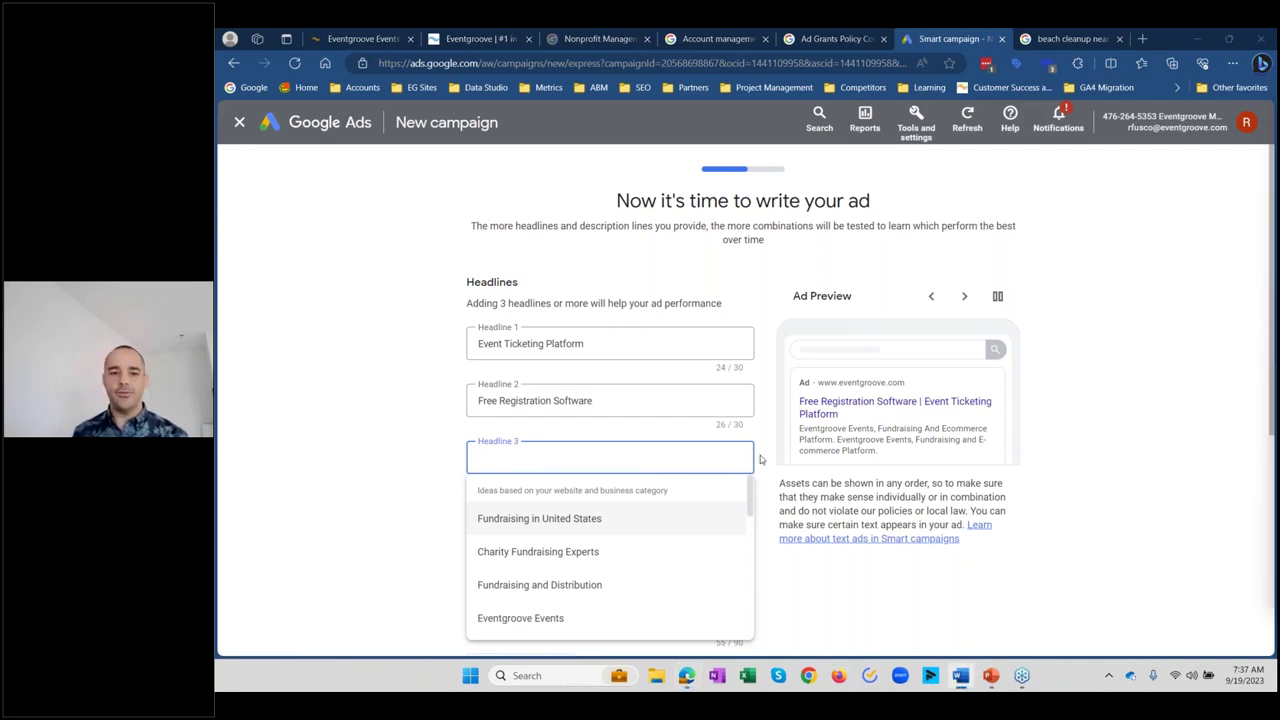
click(631, 467)
text(SEll)
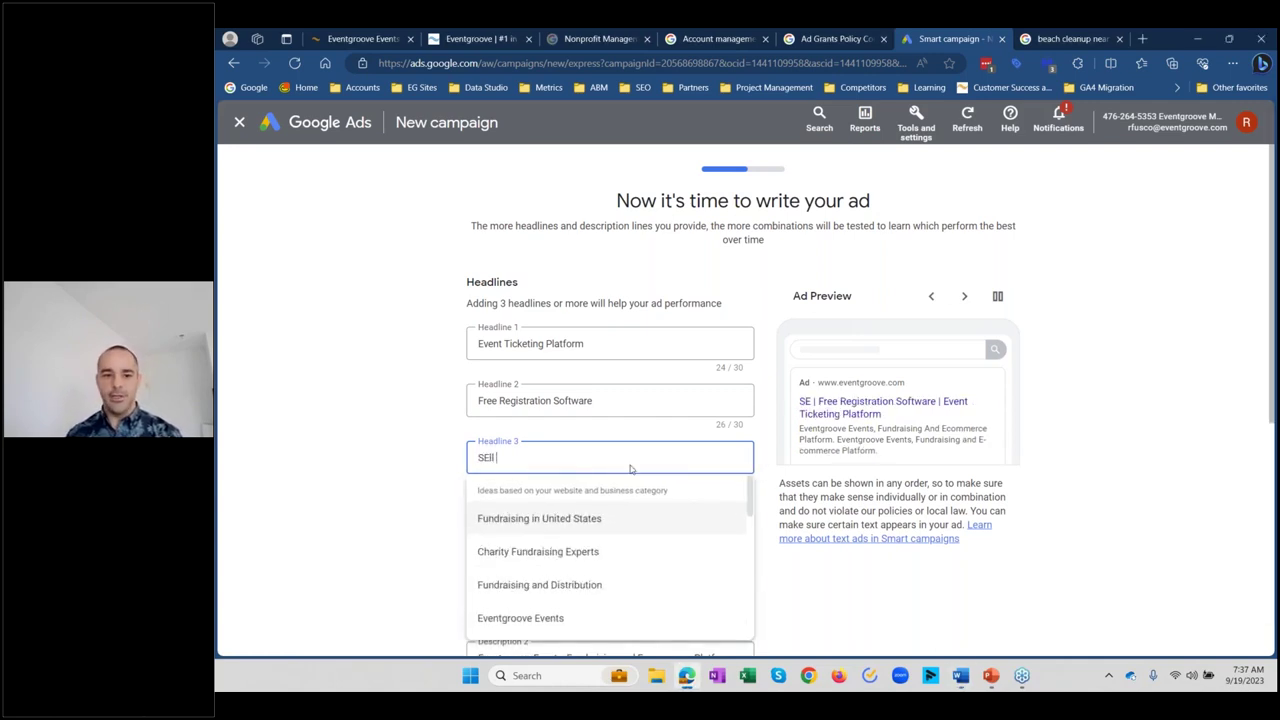
key(BackSpace)
text(ell Your TIcket)
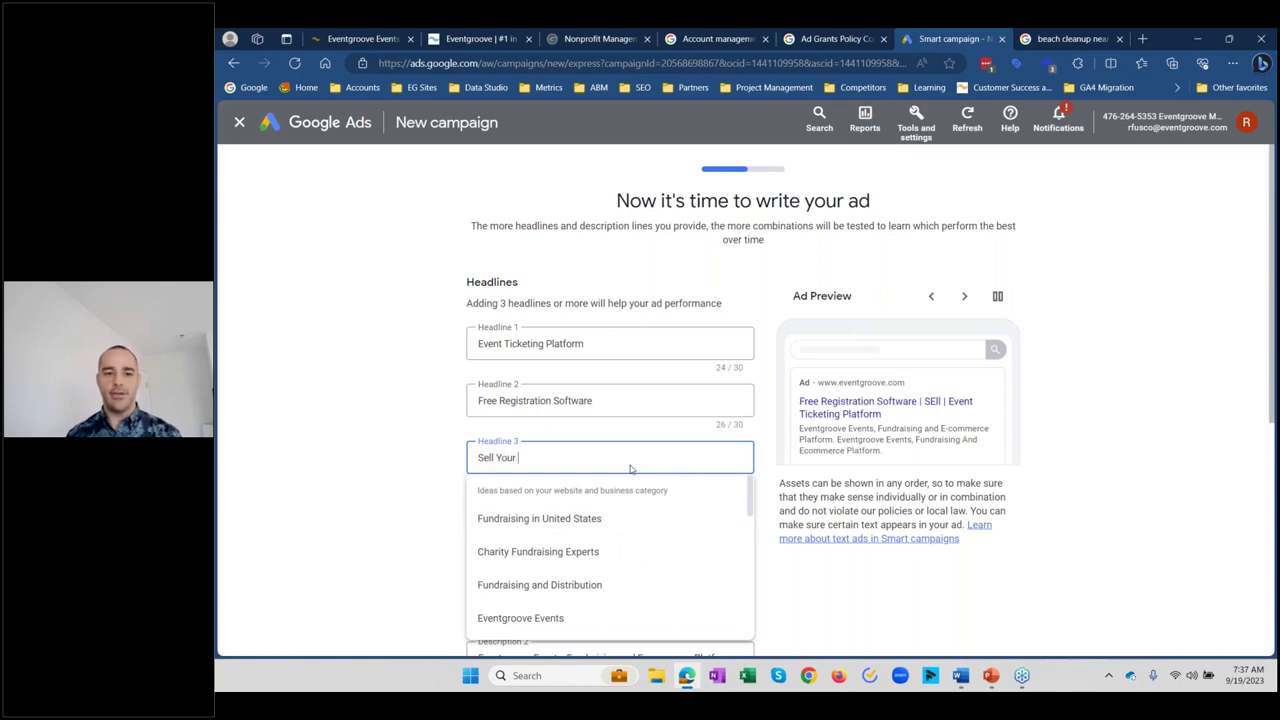
key(BackSpace)
key(BackSpace)
key(BackSpace)
key(BackSpace)
key(BackSpace)
text(ickets Online)
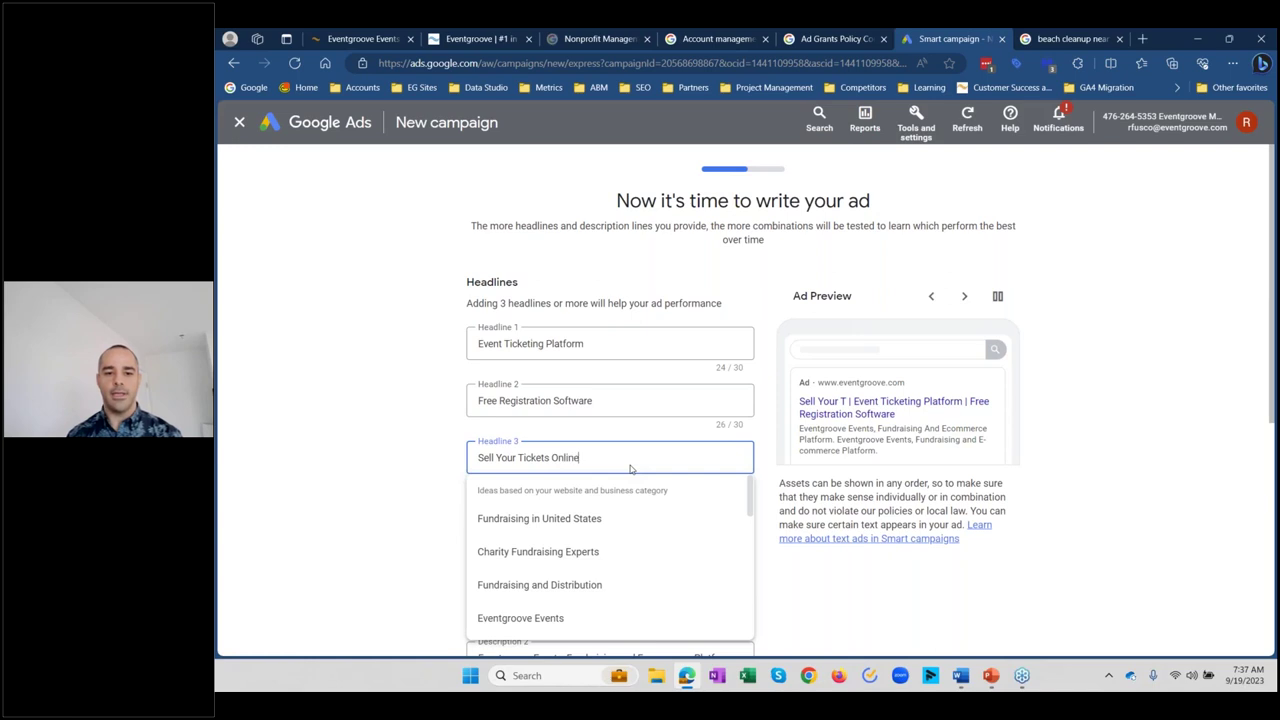
click(408, 412)
click(506, 352)
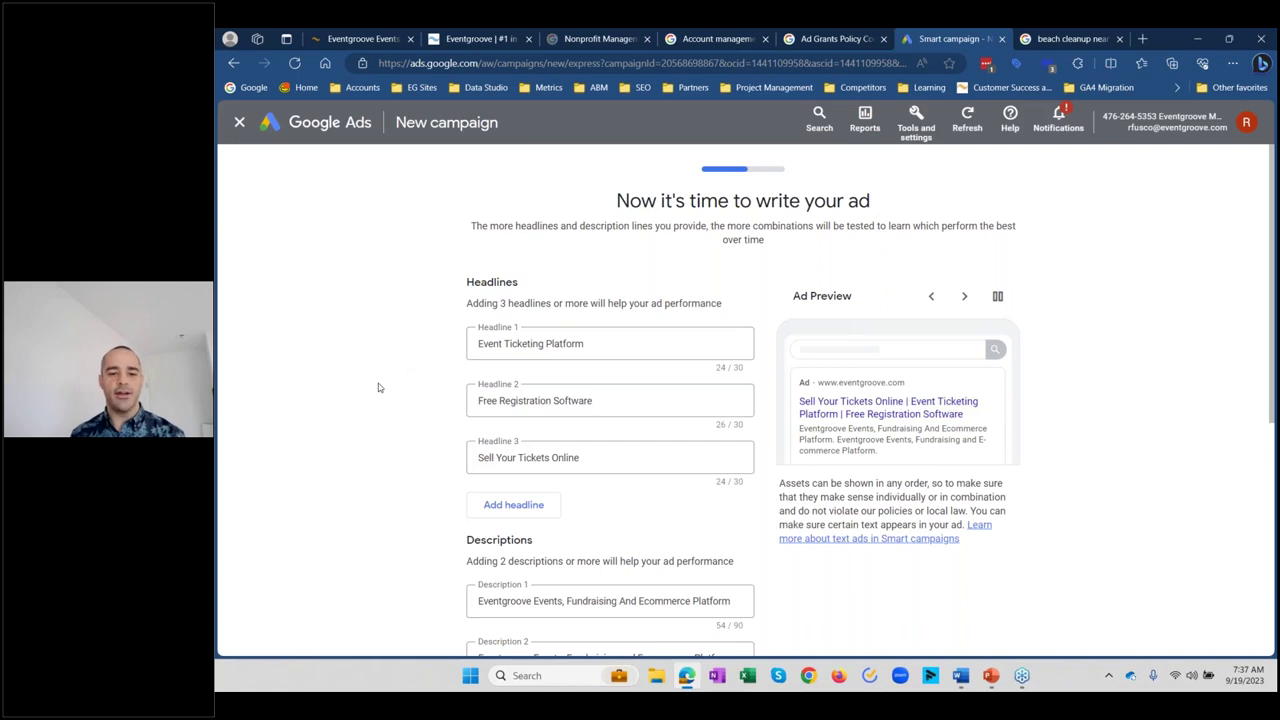
scroll(378, 383, down, 2)
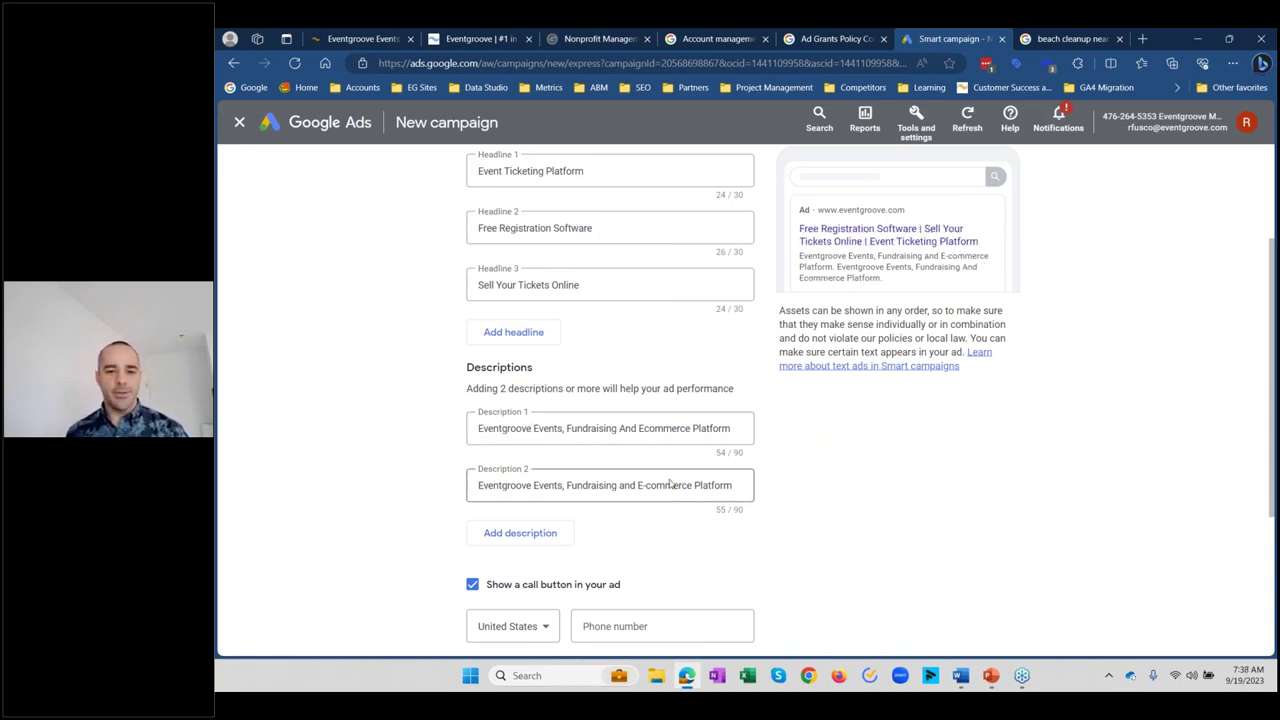
Step: Paste new copy into both descriptions: easy event info and ticket buying, earning only on sales
triple_click(692, 428)
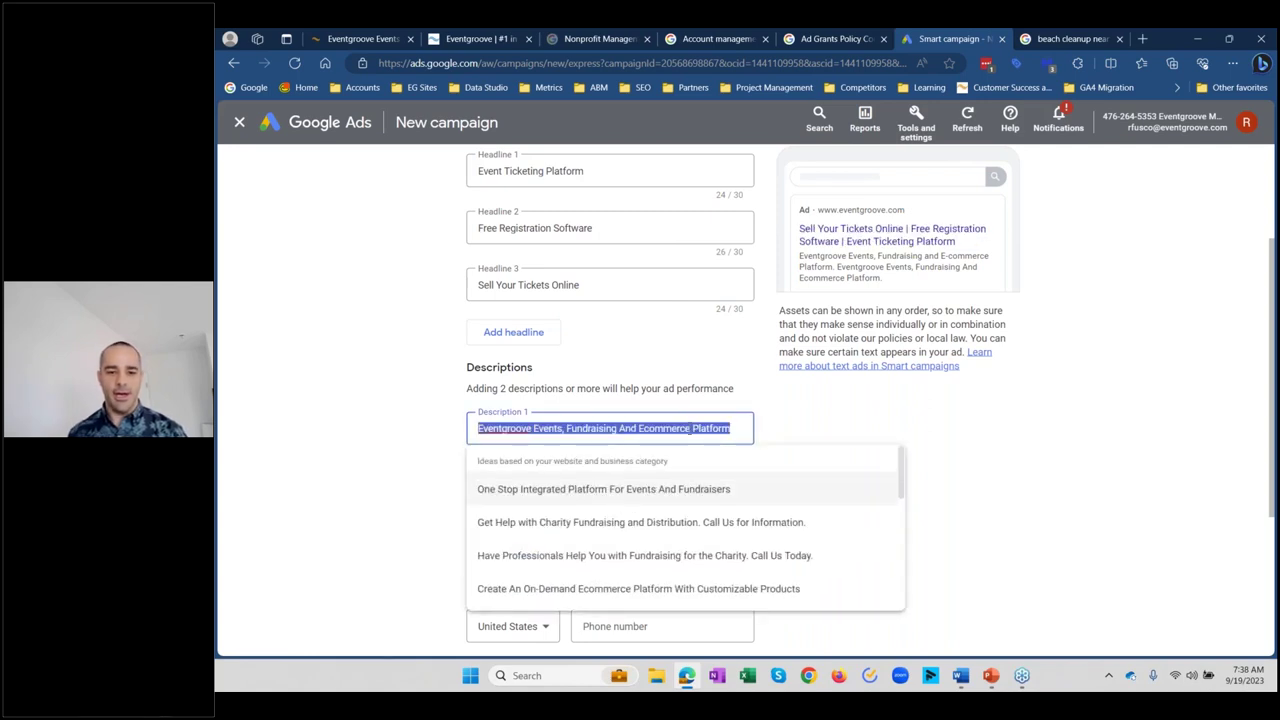
key(BackSpace)
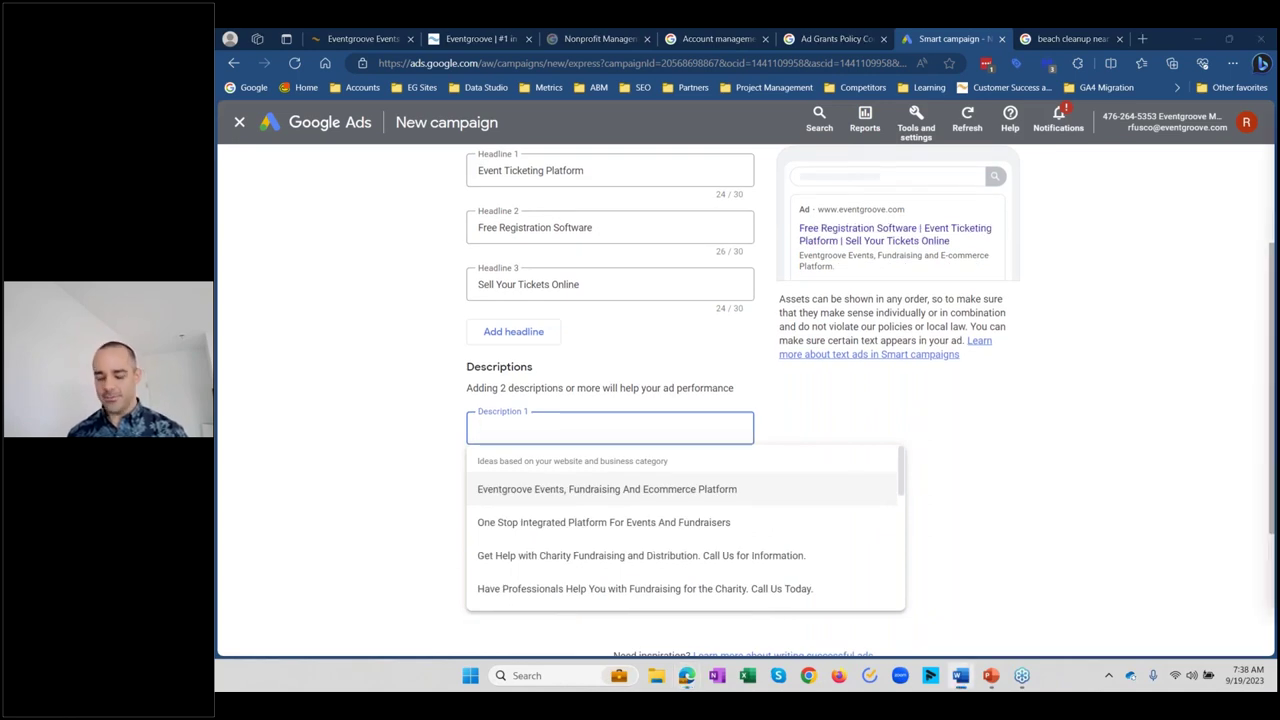
text(Make It Easy For Guests To Get Event Info, Buy Tickets & Merch, Make Donations & More.)
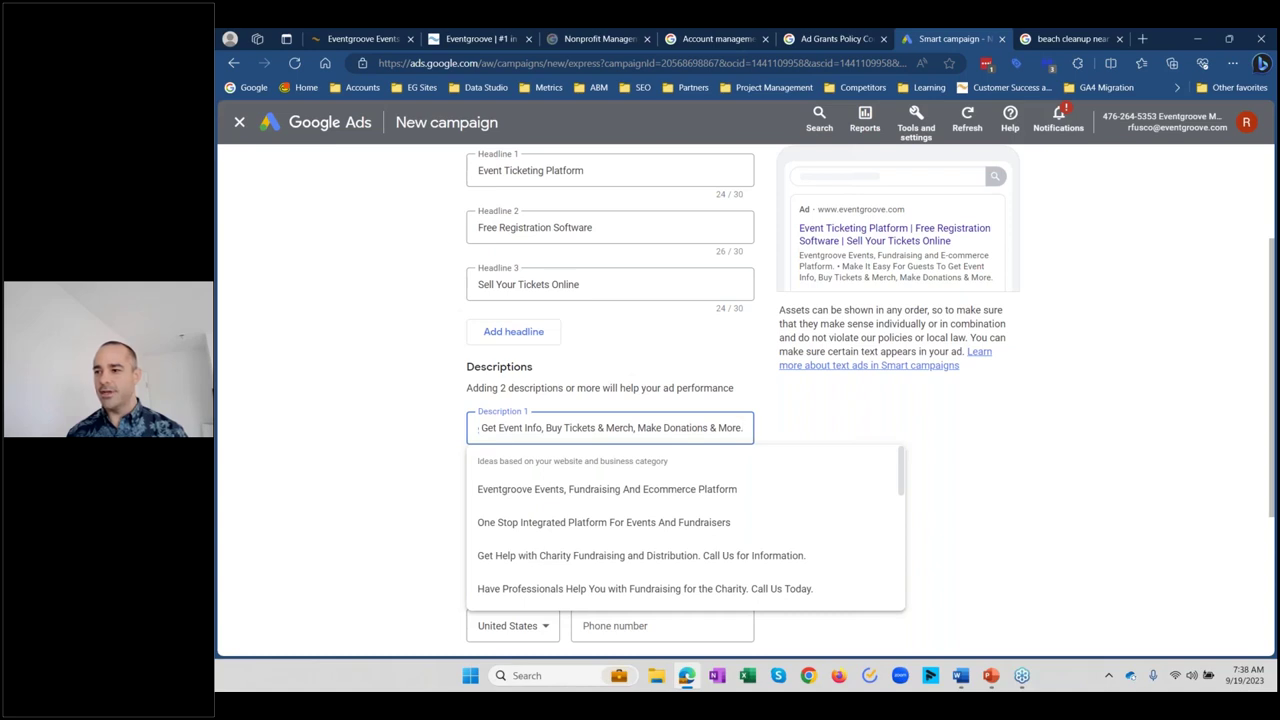
key(Home)
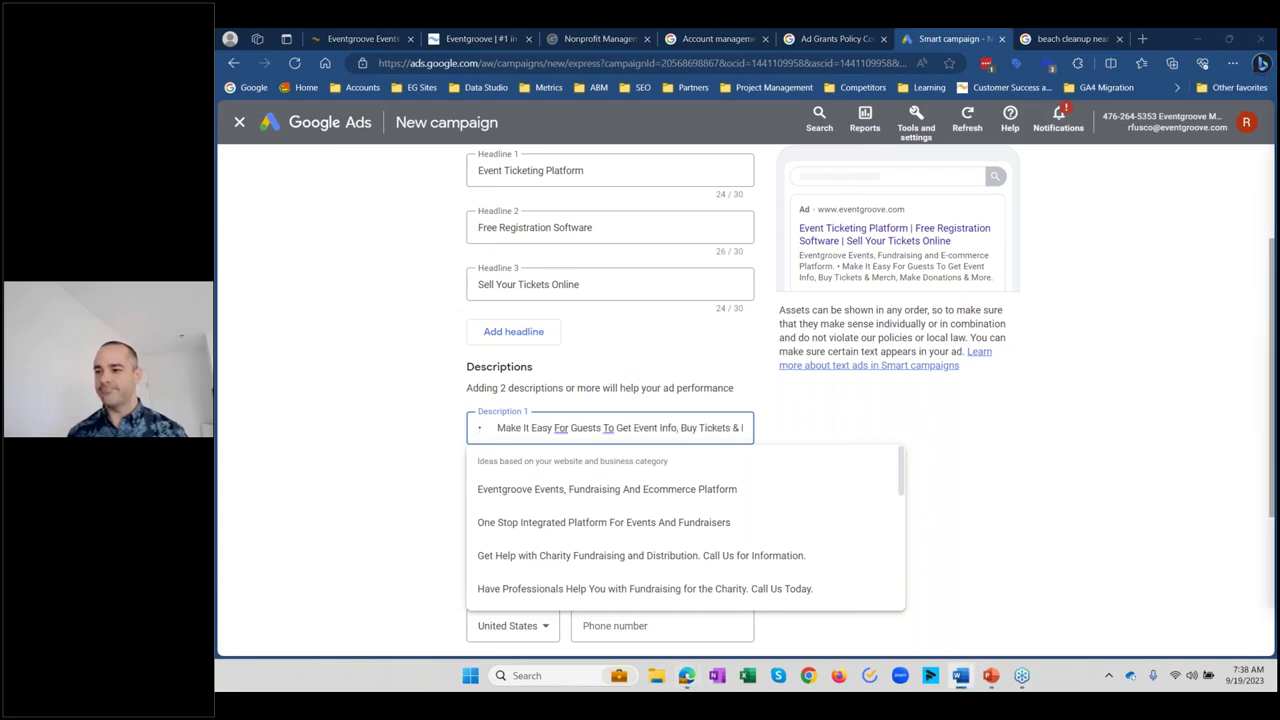
click(823, 489)
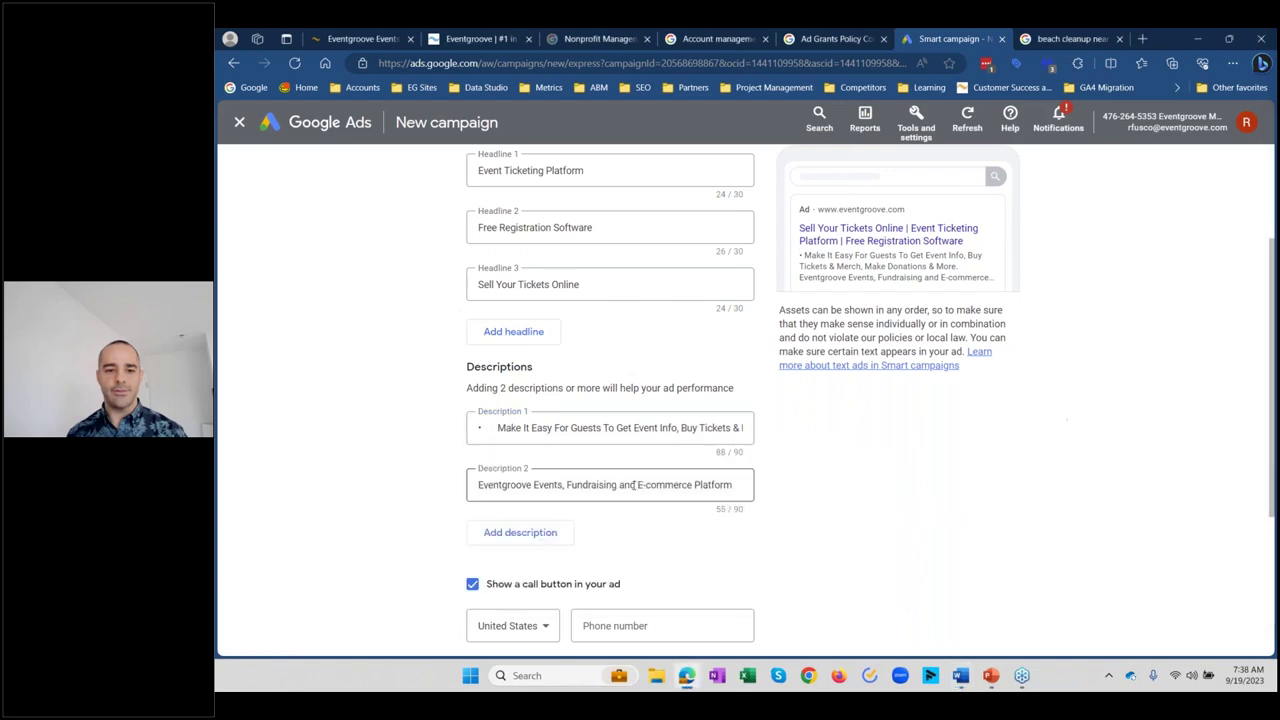
text(• We Only Make Money When You Make Money Selling Tickets To Your Event.)
click(343, 486)
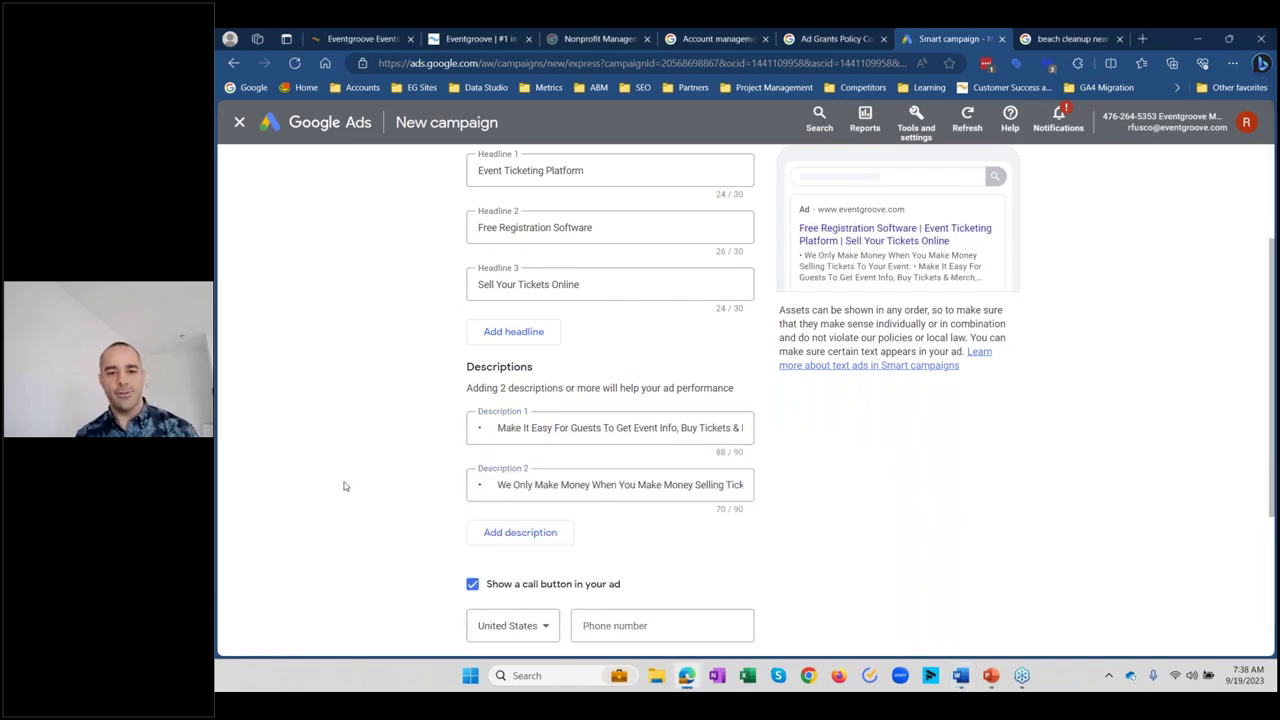
Step: Remove the leading bullet characters from both descriptions
drag(522, 428, 448, 436)
text(Make)
click(444, 436)
click(500, 484)
key(BackSpace)
key(BackSpace)
key(BackSpace)
click(818, 472)
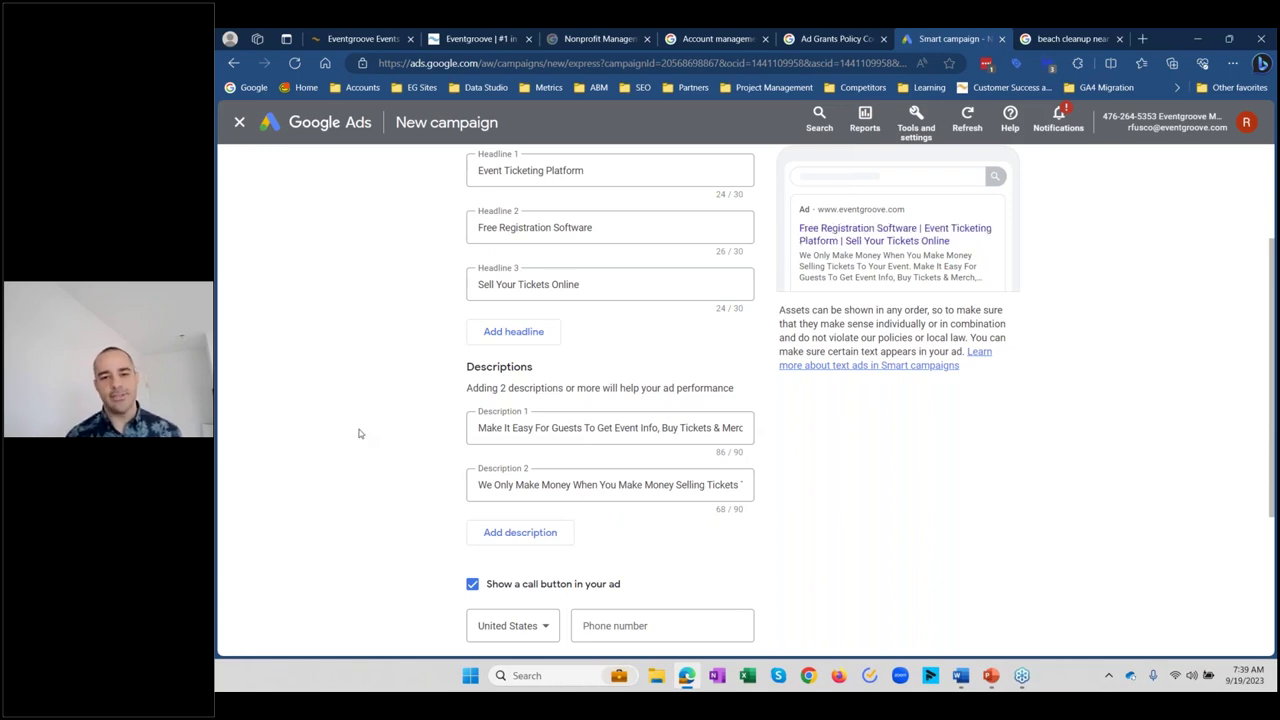
Step: Turn off the call button in the ad and continue to the keyword themes step
scroll(363, 429, down, 1)
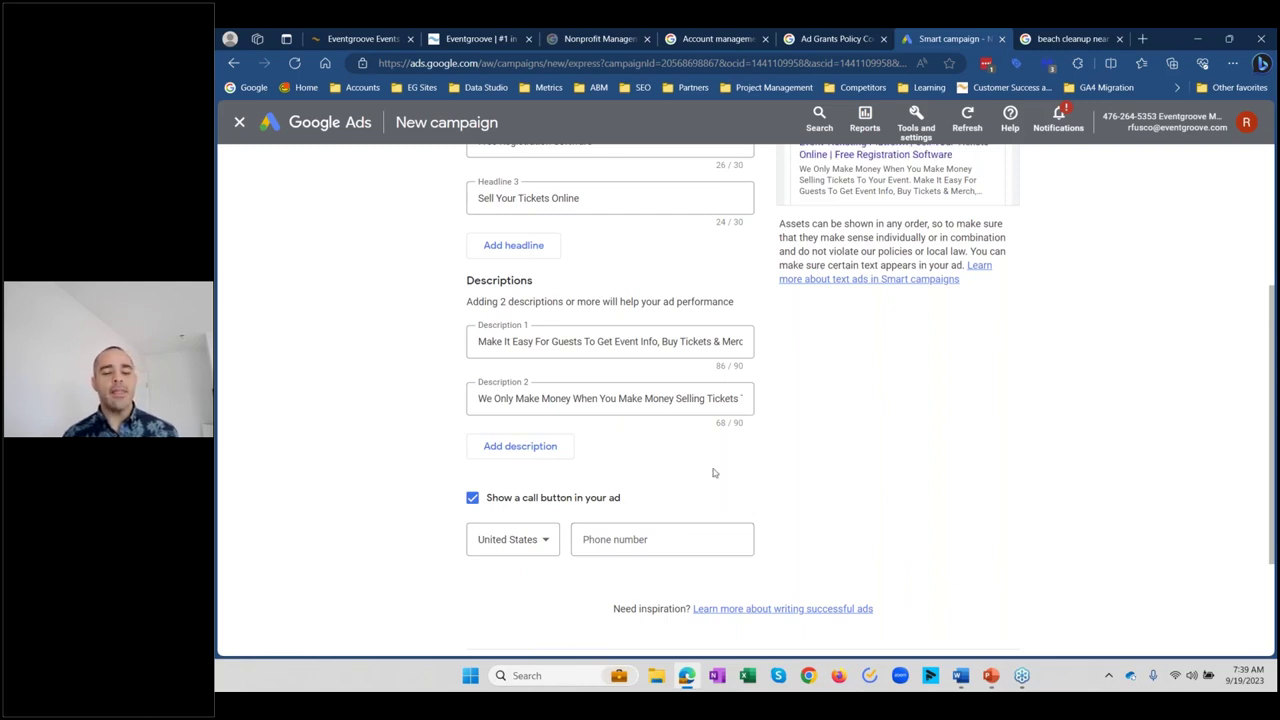
click(473, 499)
scroll(1000, 440, down, 1)
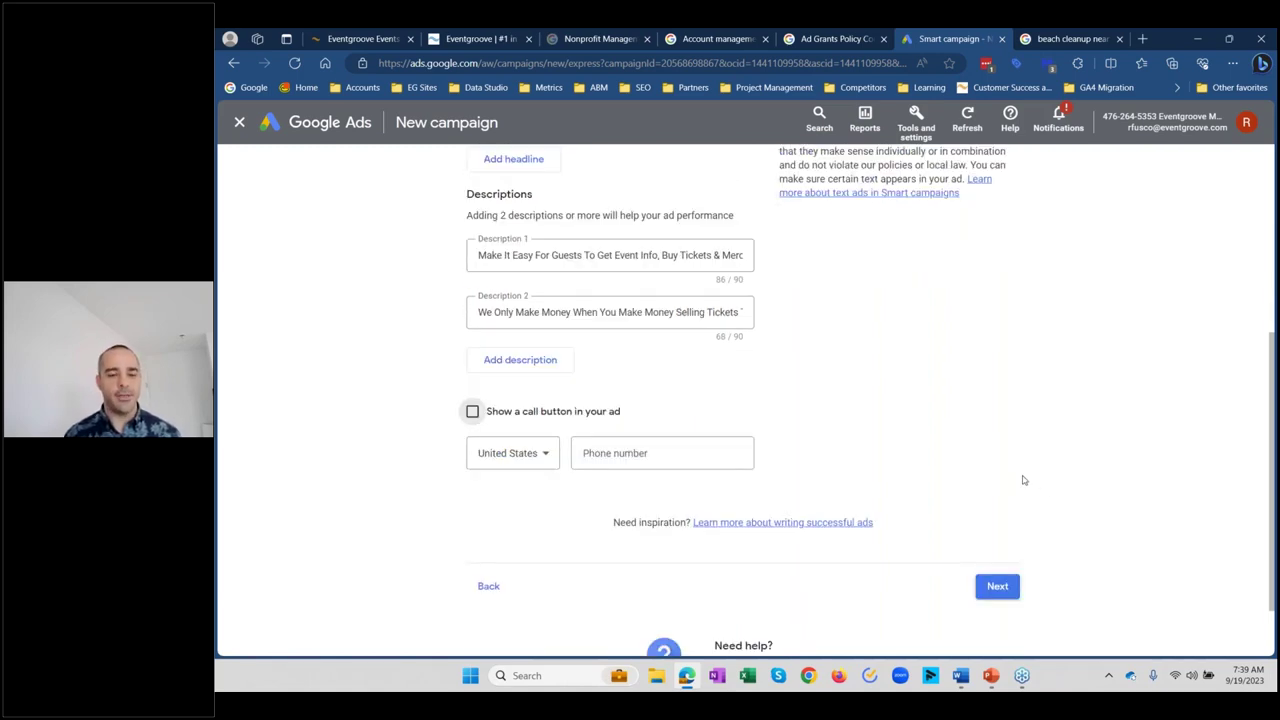
click(1000, 594)
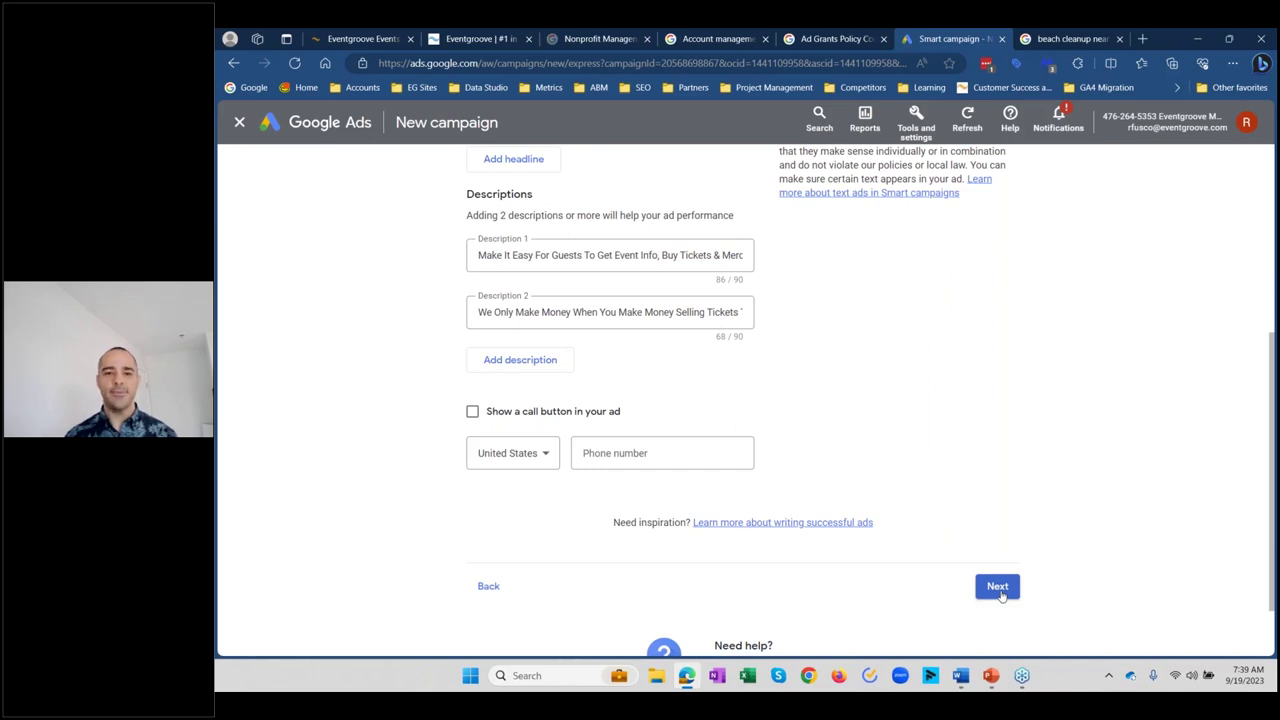
click(998, 588)
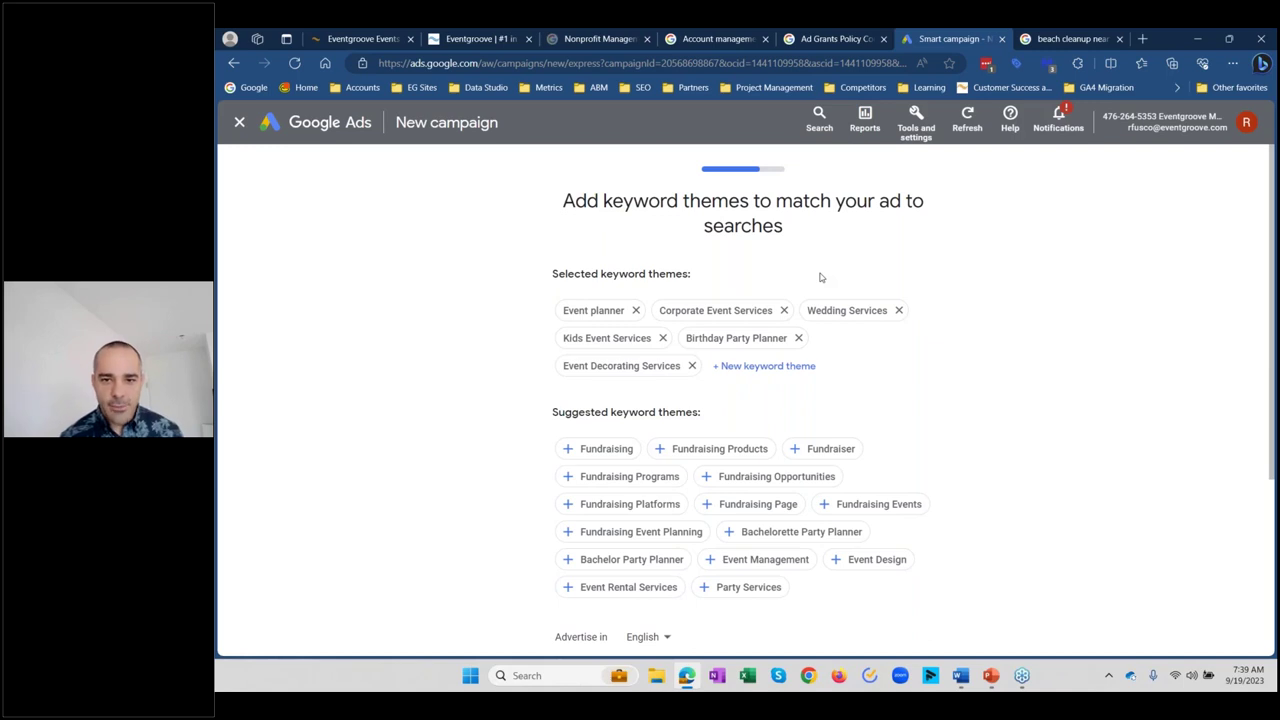
Step: Remove Wedding Services, Kids Event, Event Decorating, Birthday Party Planner, Corporate Event and Event planner themes
click(898, 310)
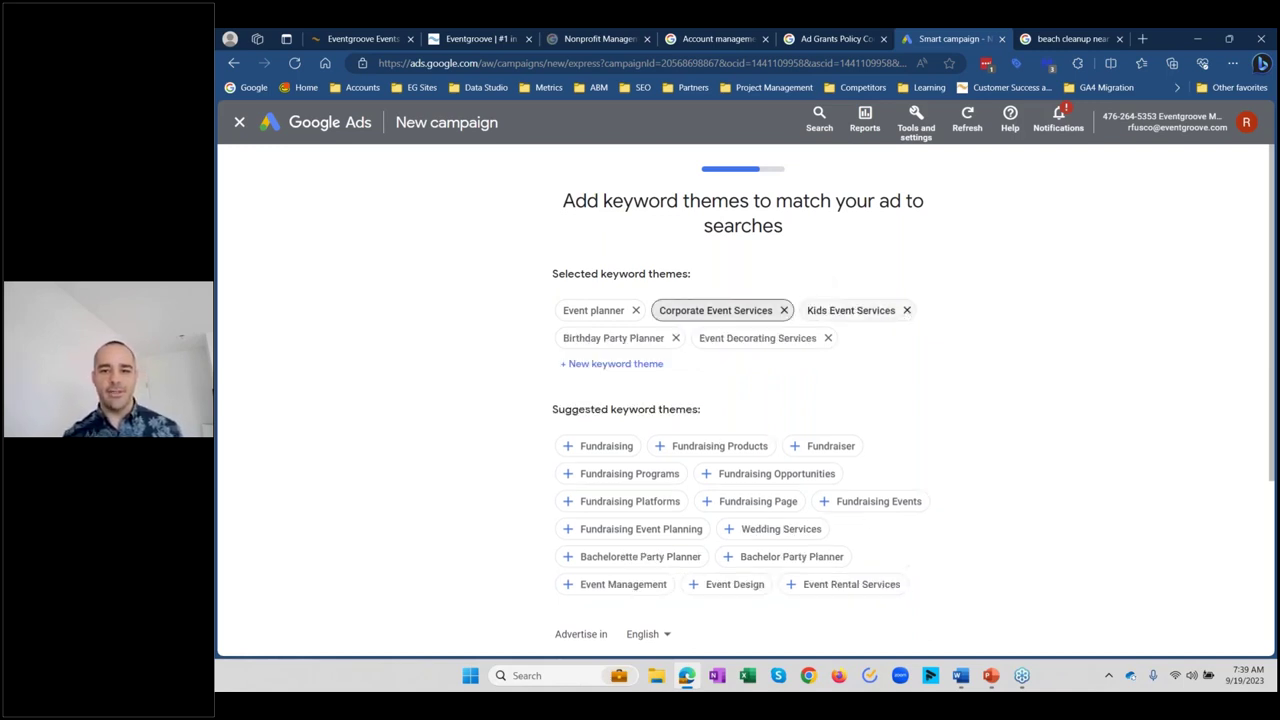
click(906, 310)
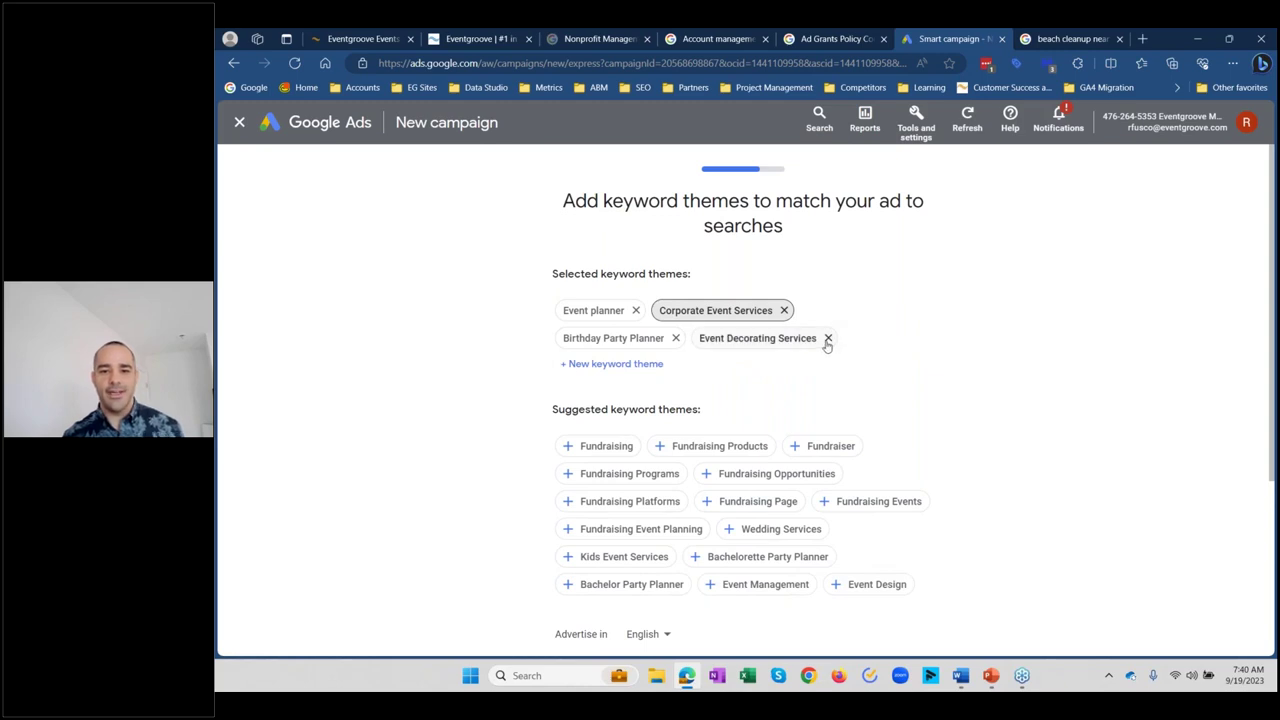
click(827, 341)
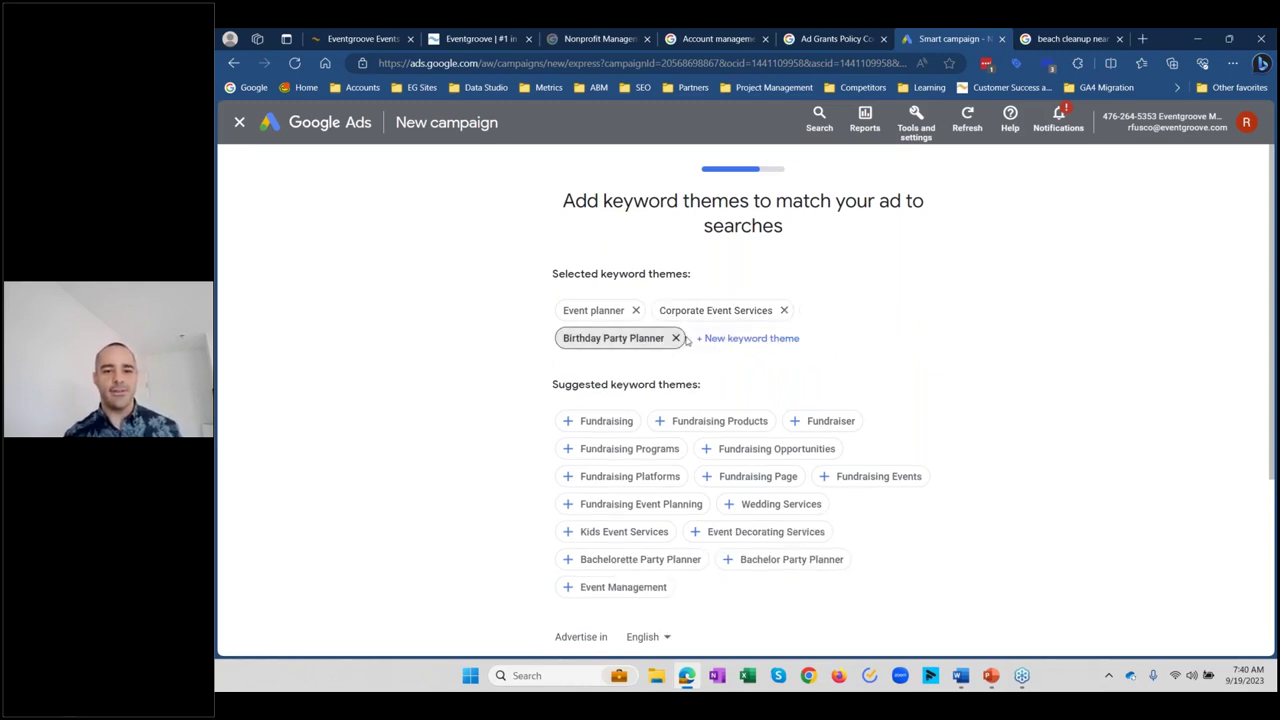
click(676, 339)
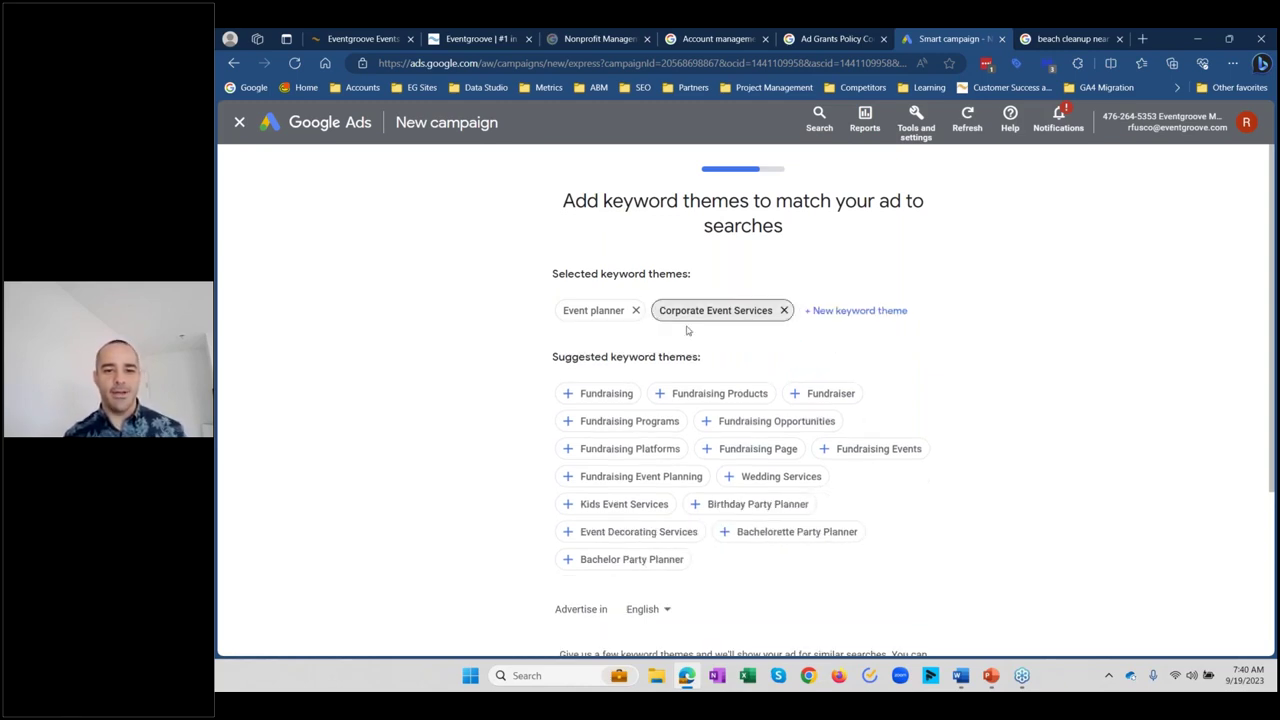
click(784, 311)
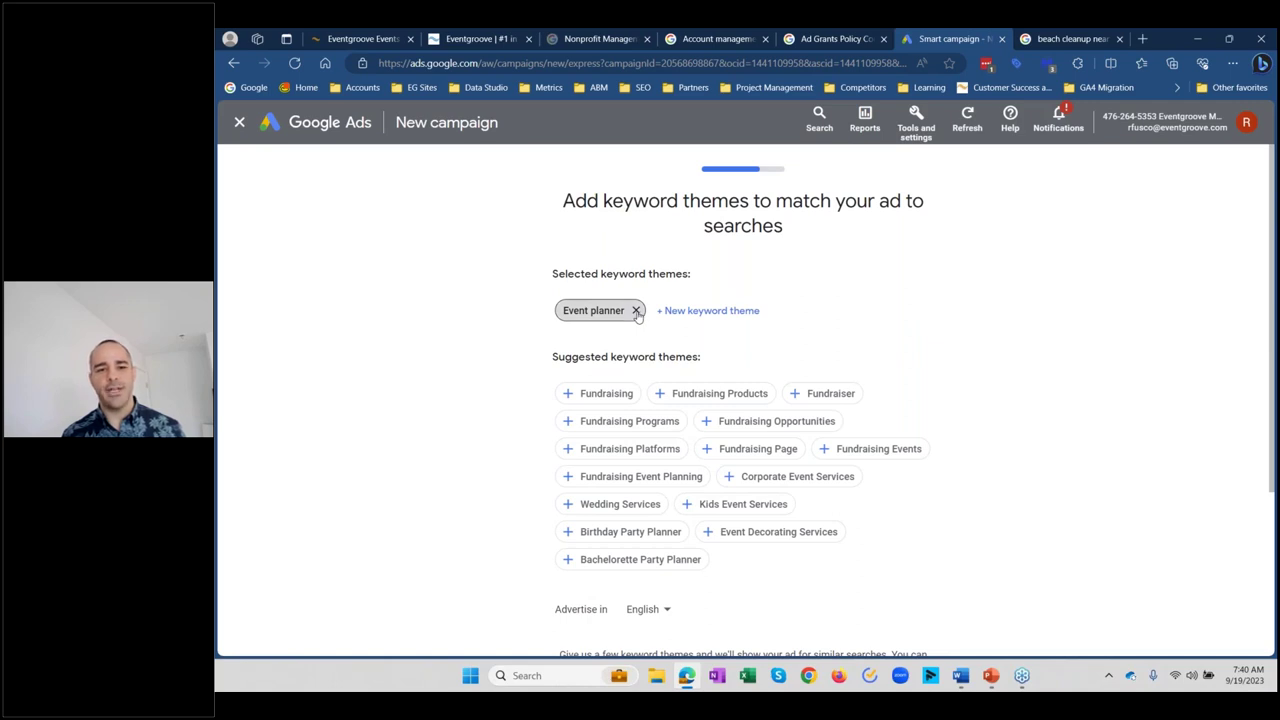
click(636, 311)
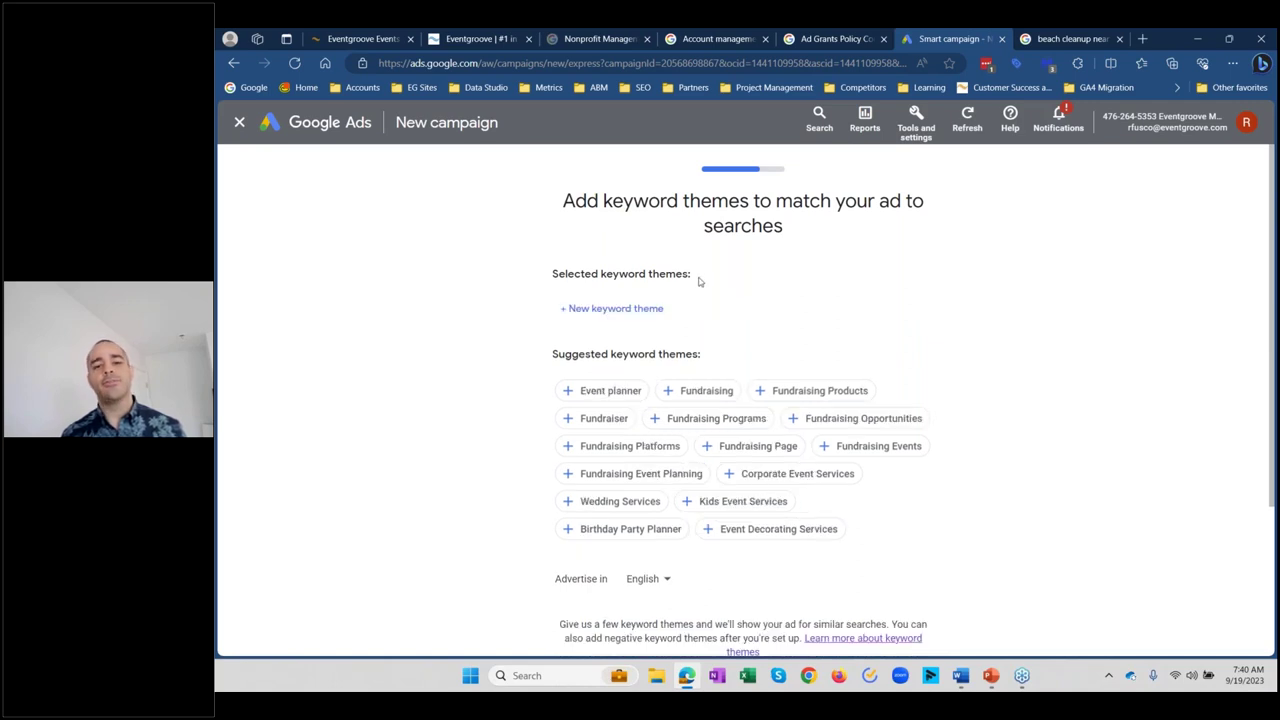
mouse_move(700, 278)
mouse_down()
mouse_move(552, 276)
mouse_move(694, 281)
mouse_up()
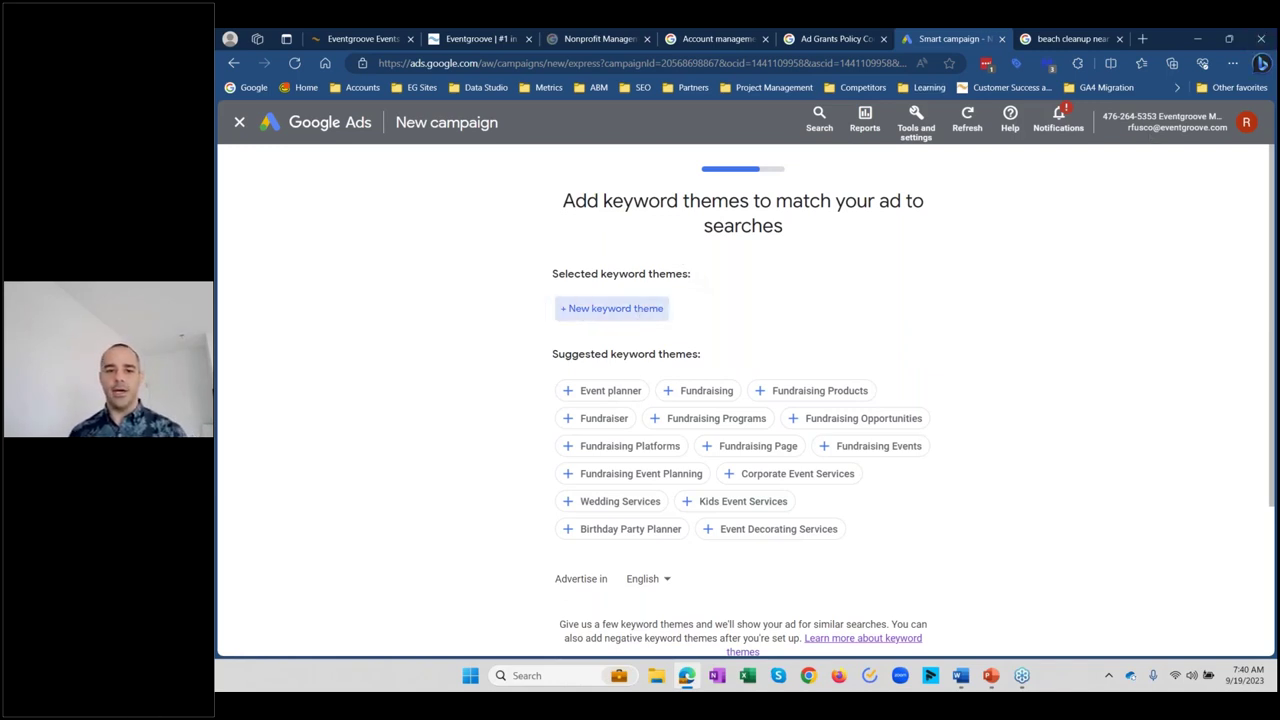
Step: Add 'nonprofit event management' and 'event ticketing system' as custom keyword themes
click(639, 310)
text(nonp)
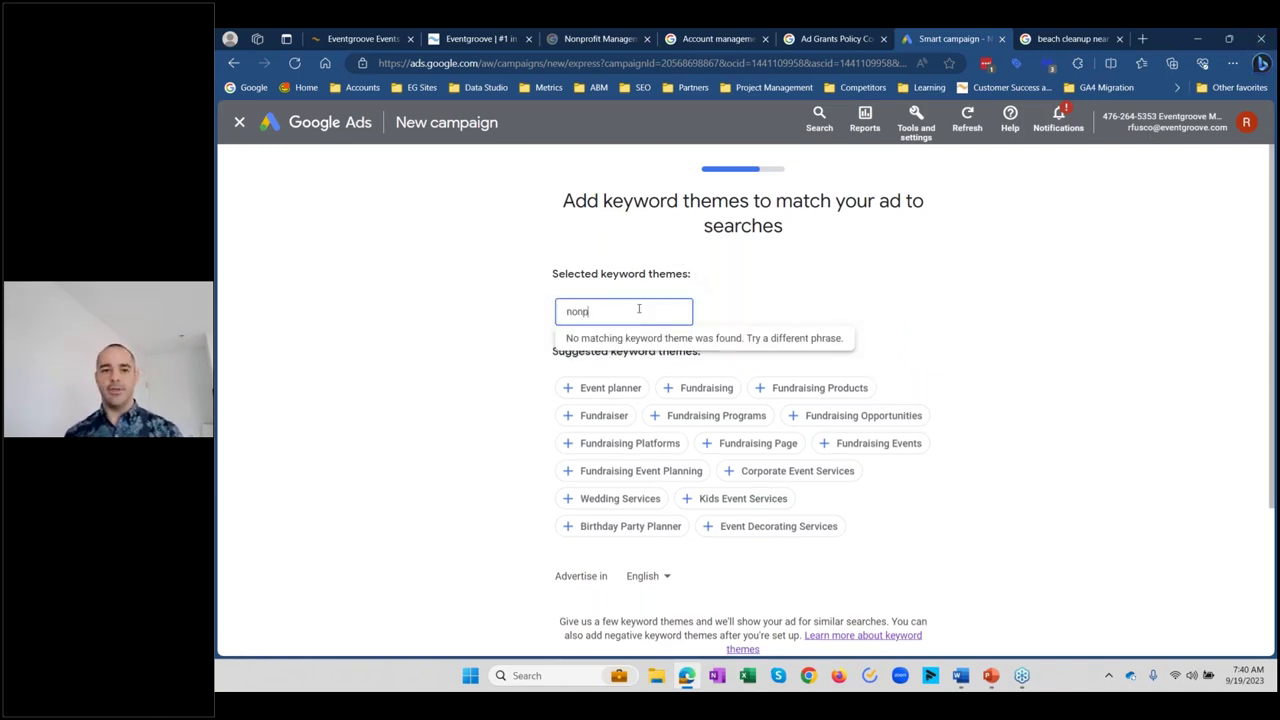
text(rofit event manag)
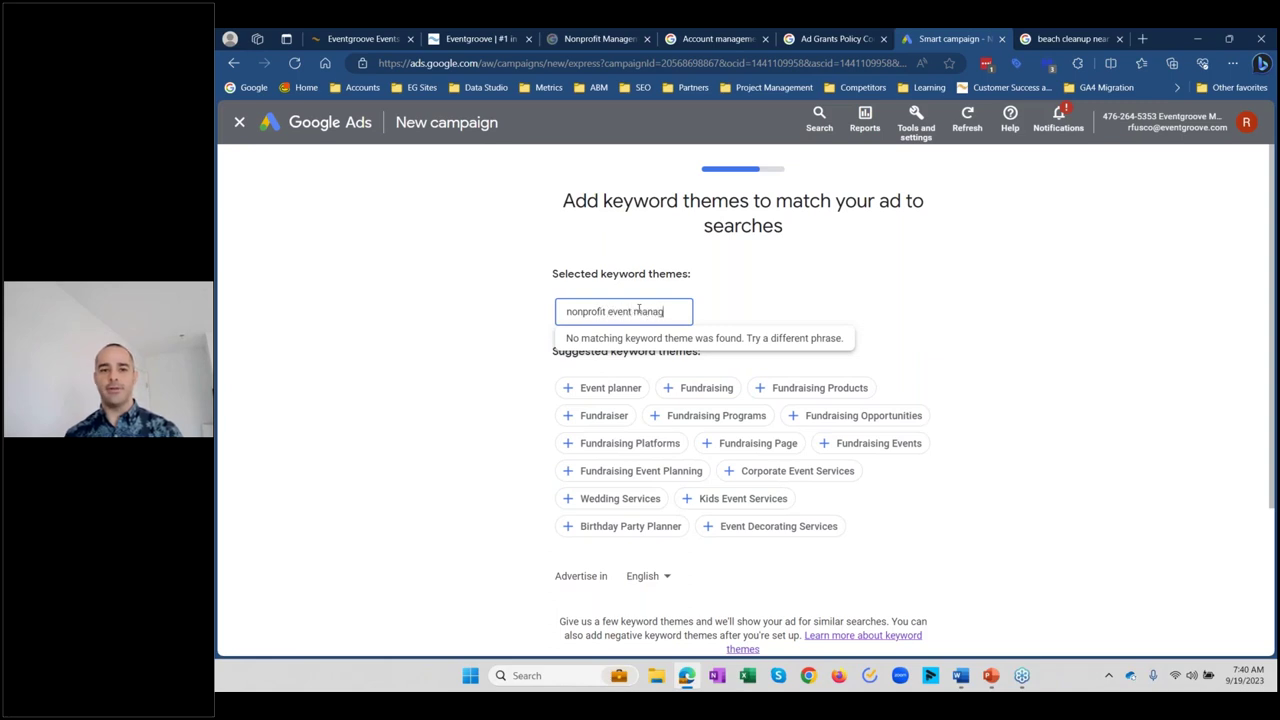
text(ement)
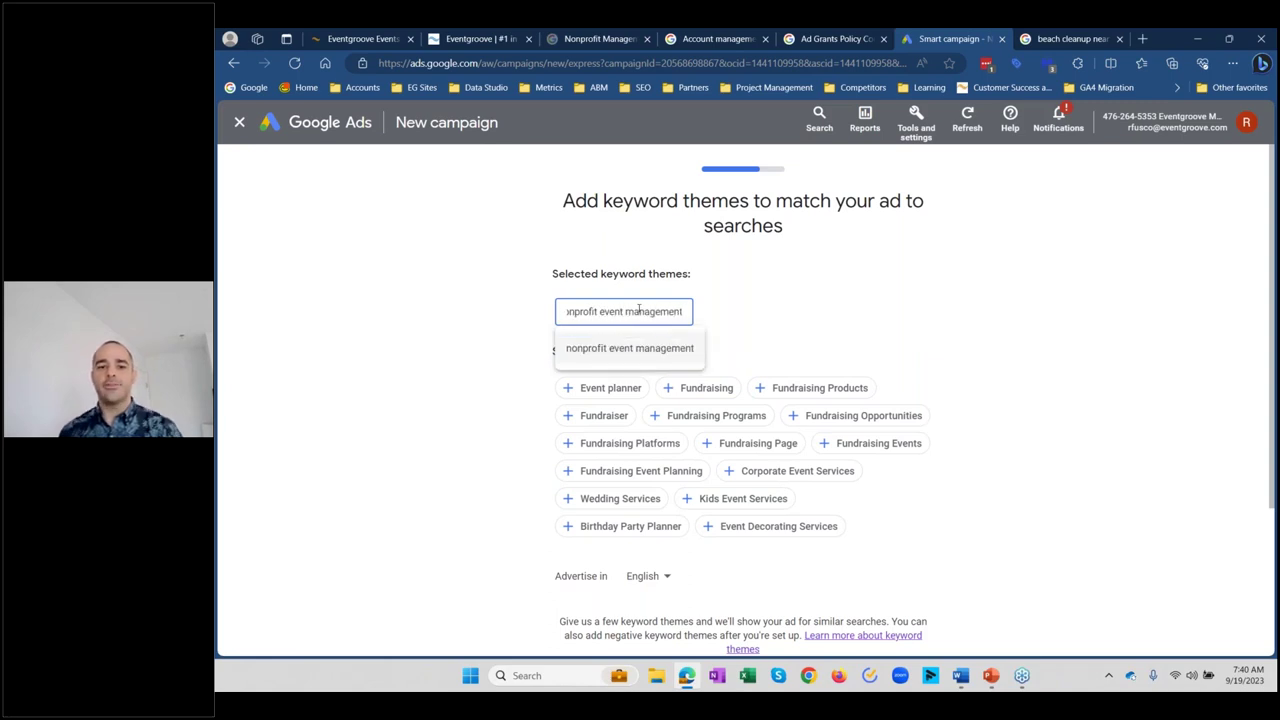
key(Return)
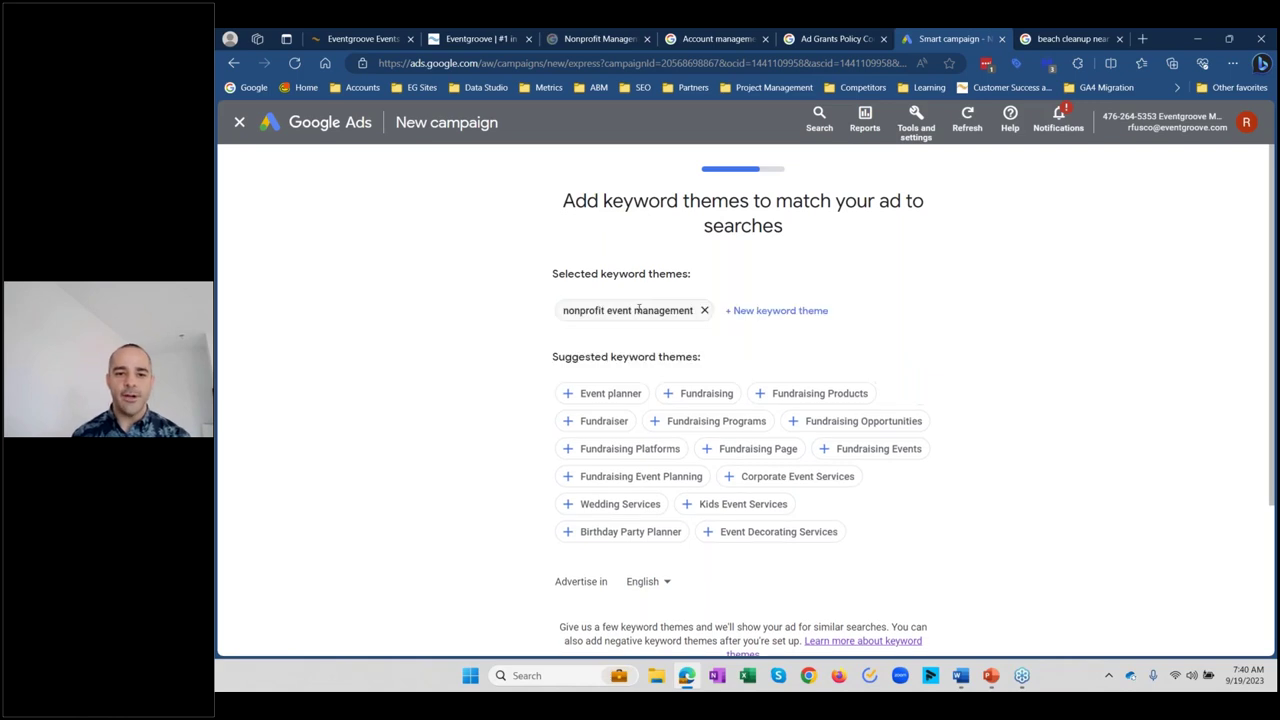
click(786, 317)
text(event ticketing)
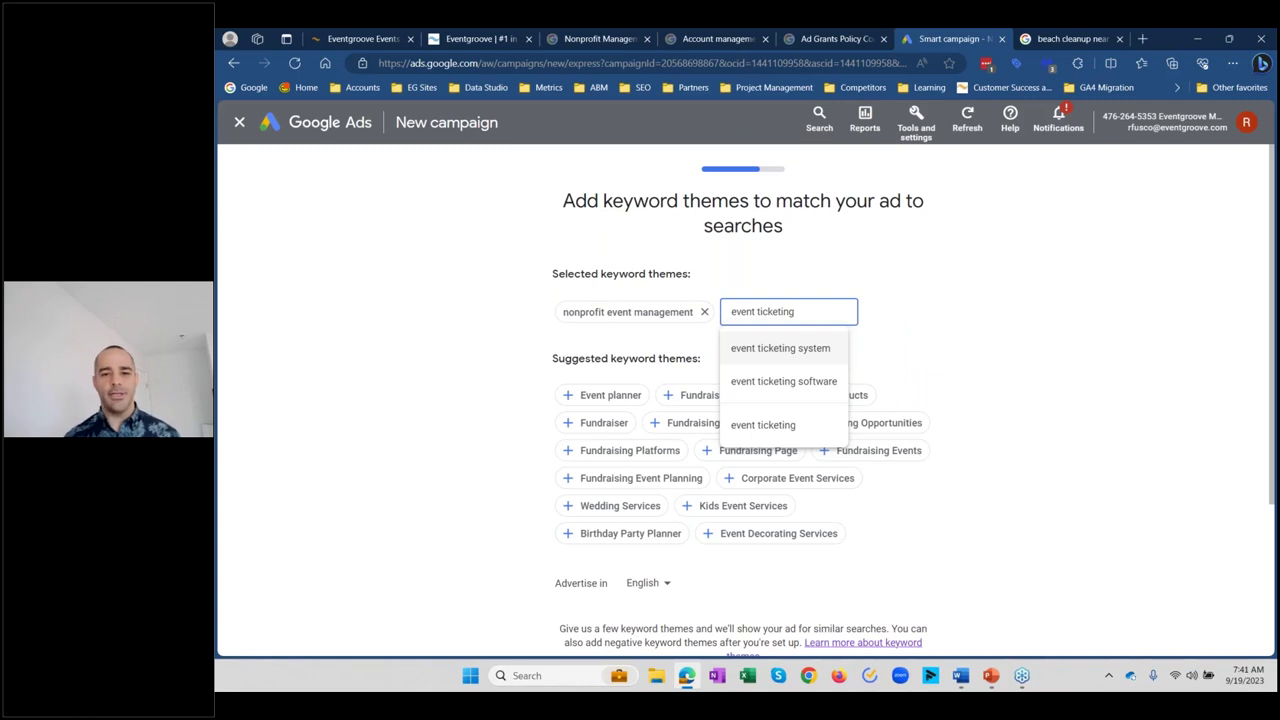
click(780, 348)
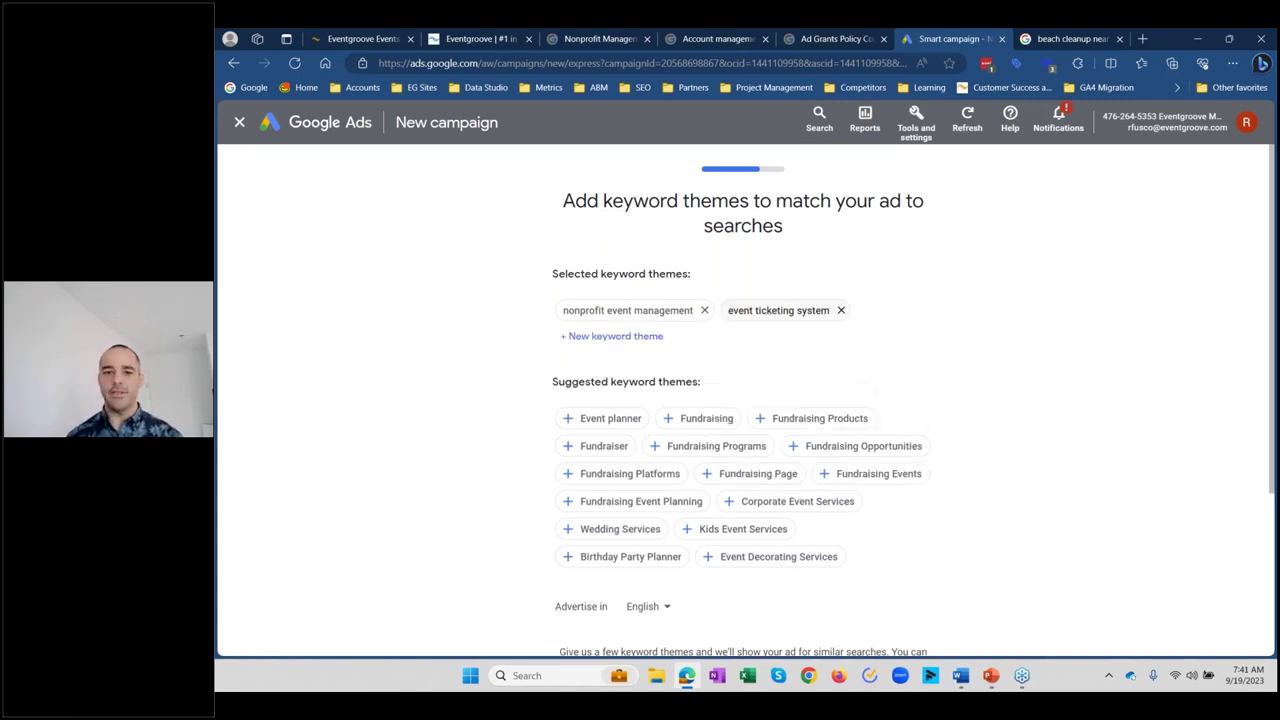
Step: Add the 'event registration' and 'event regsitration' themes and remove the telemarketing service theme
click(574, 337)
text(event re)
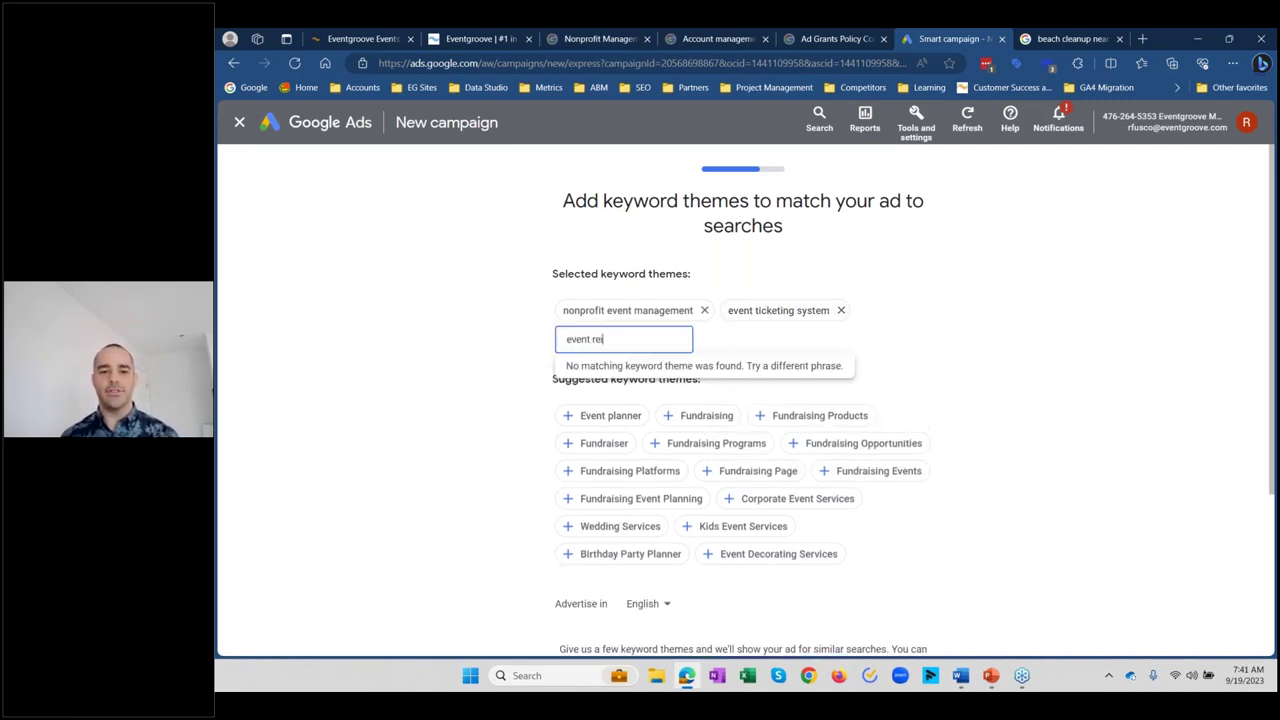
text(gistration)
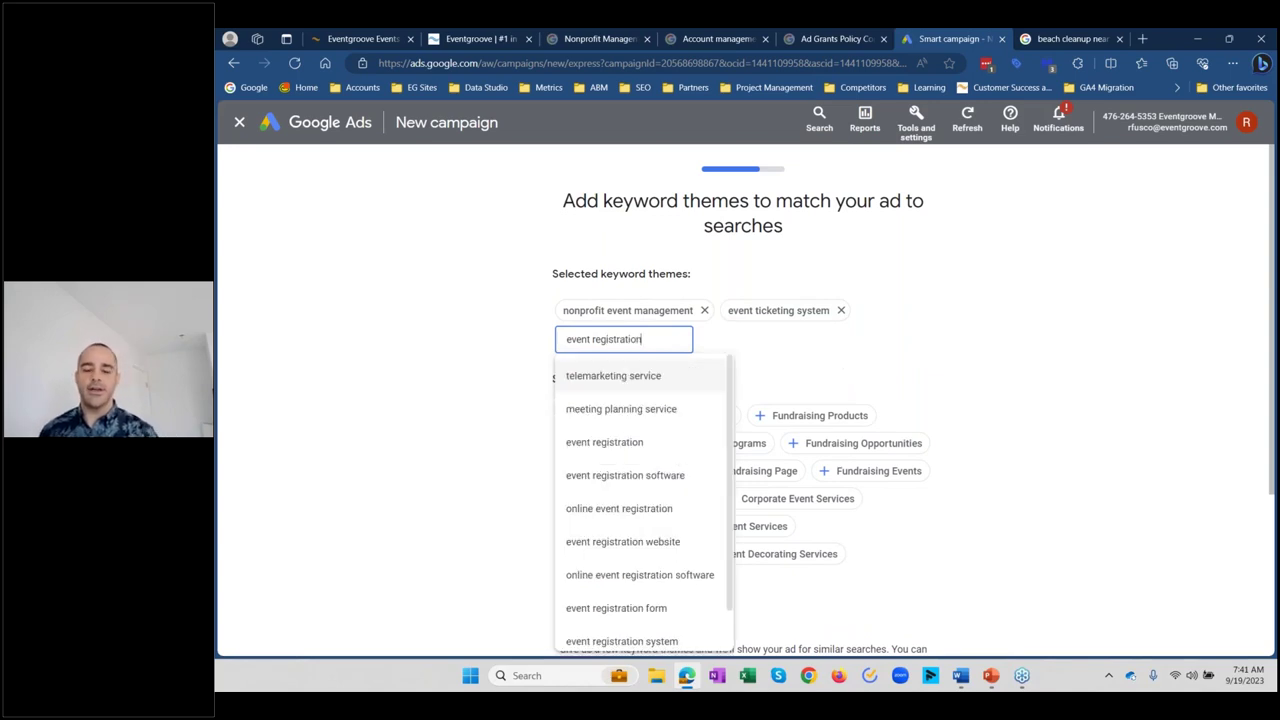
key(Return)
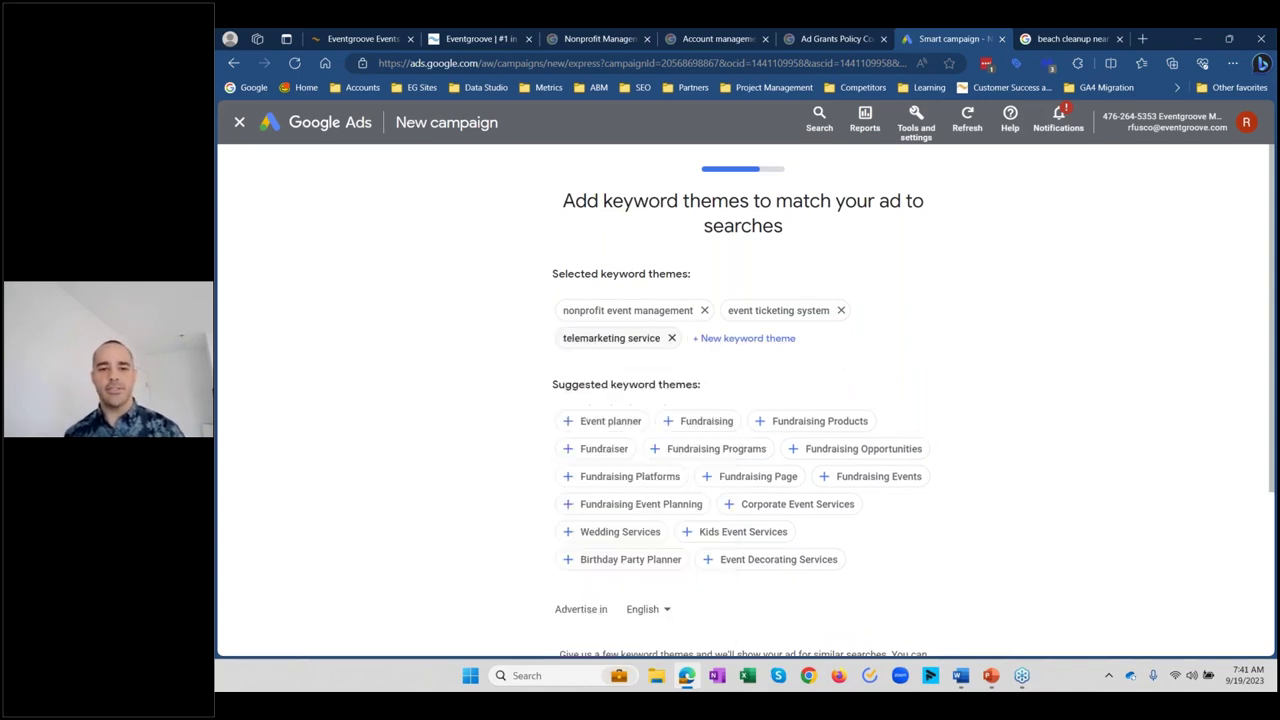
click(672, 338)
click(640, 338)
text(event re)
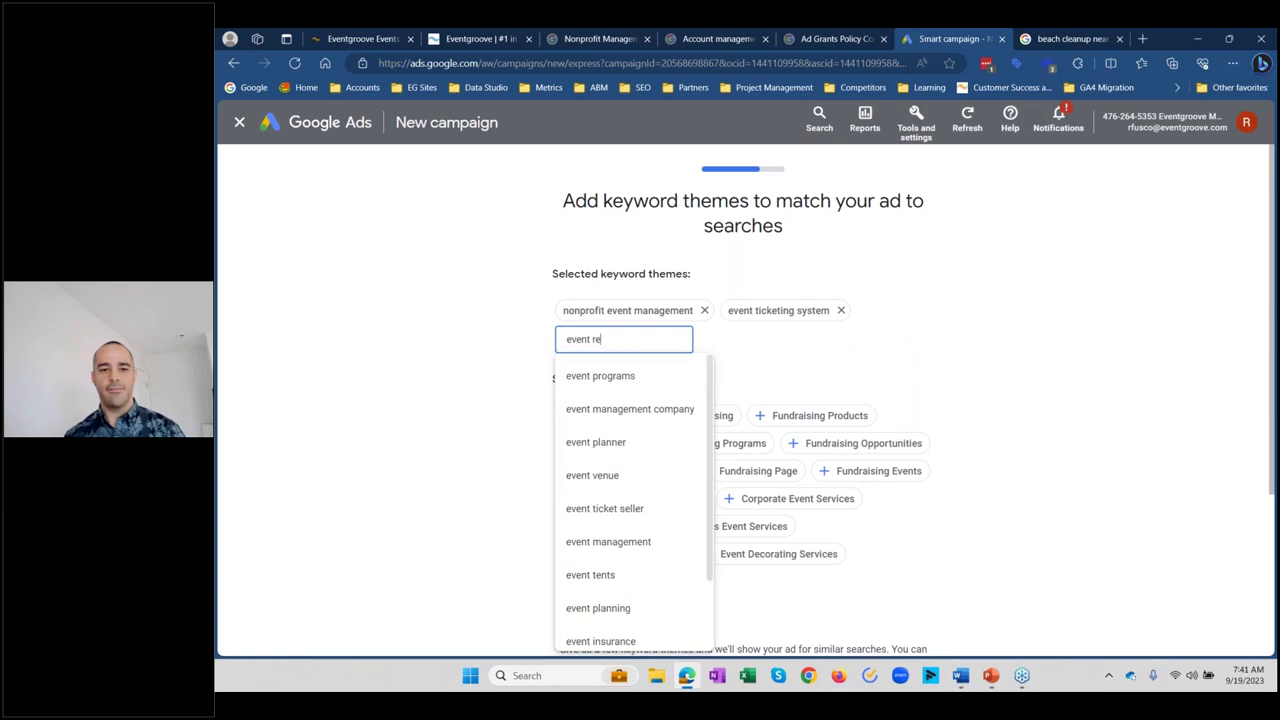
text(gsitration)
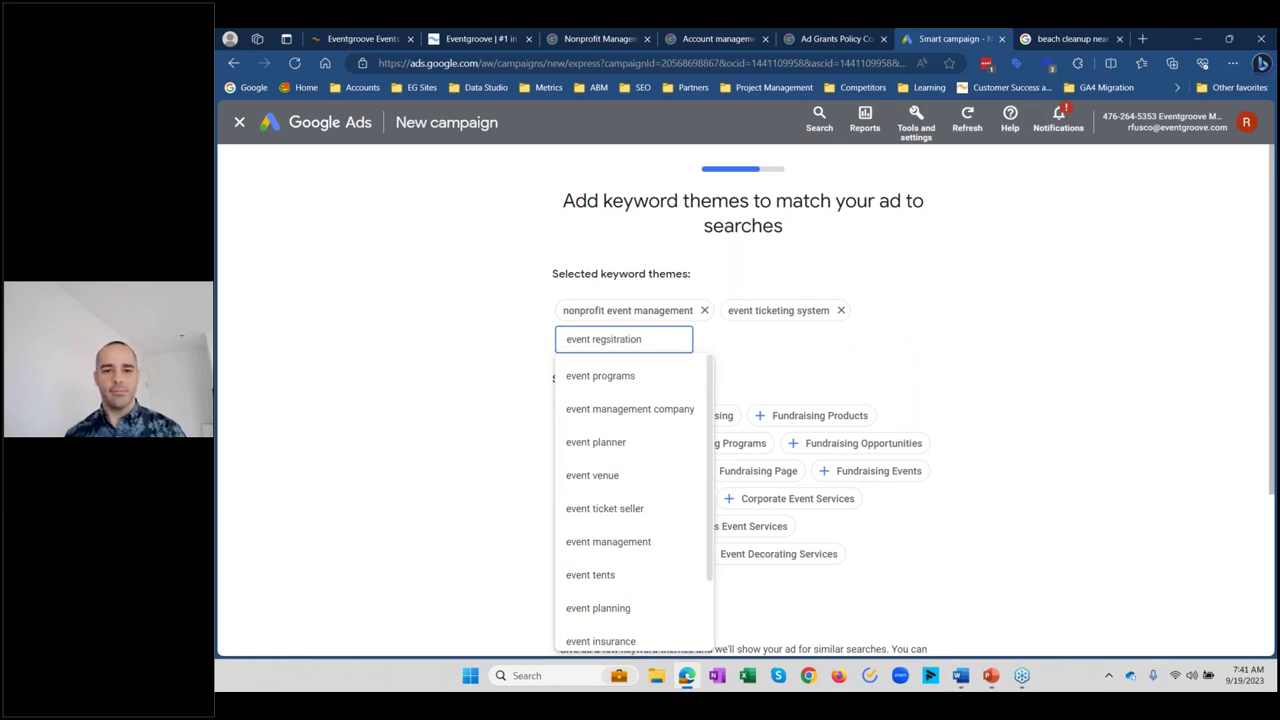
click(620, 376)
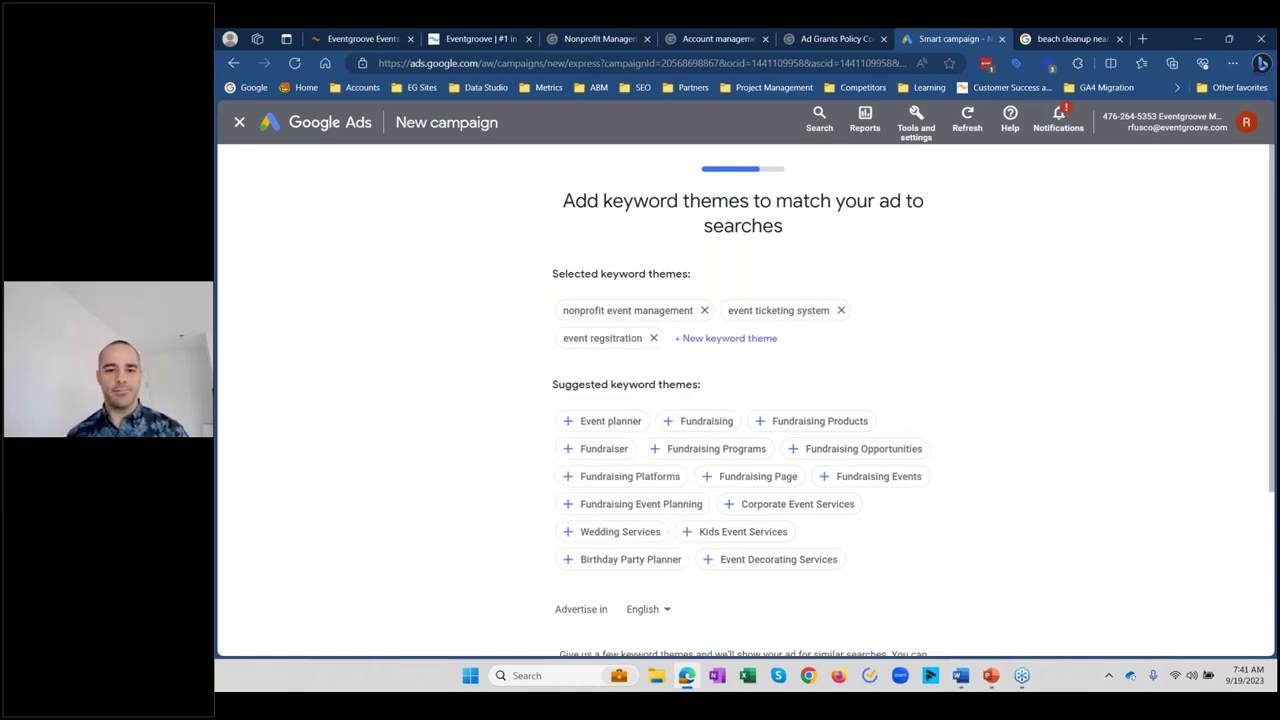
Step: Replace the 'event ticketing system' theme with 'event ticketing' and proceed to locations
click(840, 311)
click(612, 336)
text(event ticketing)
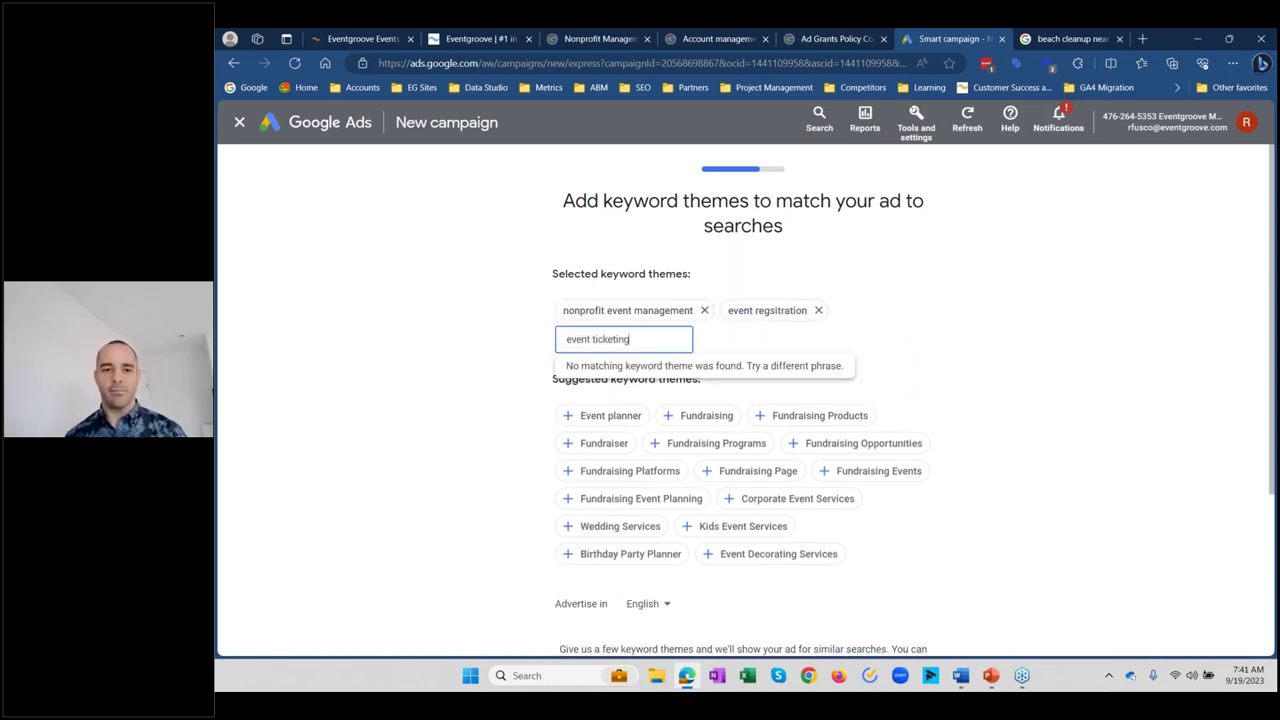
click(606, 452)
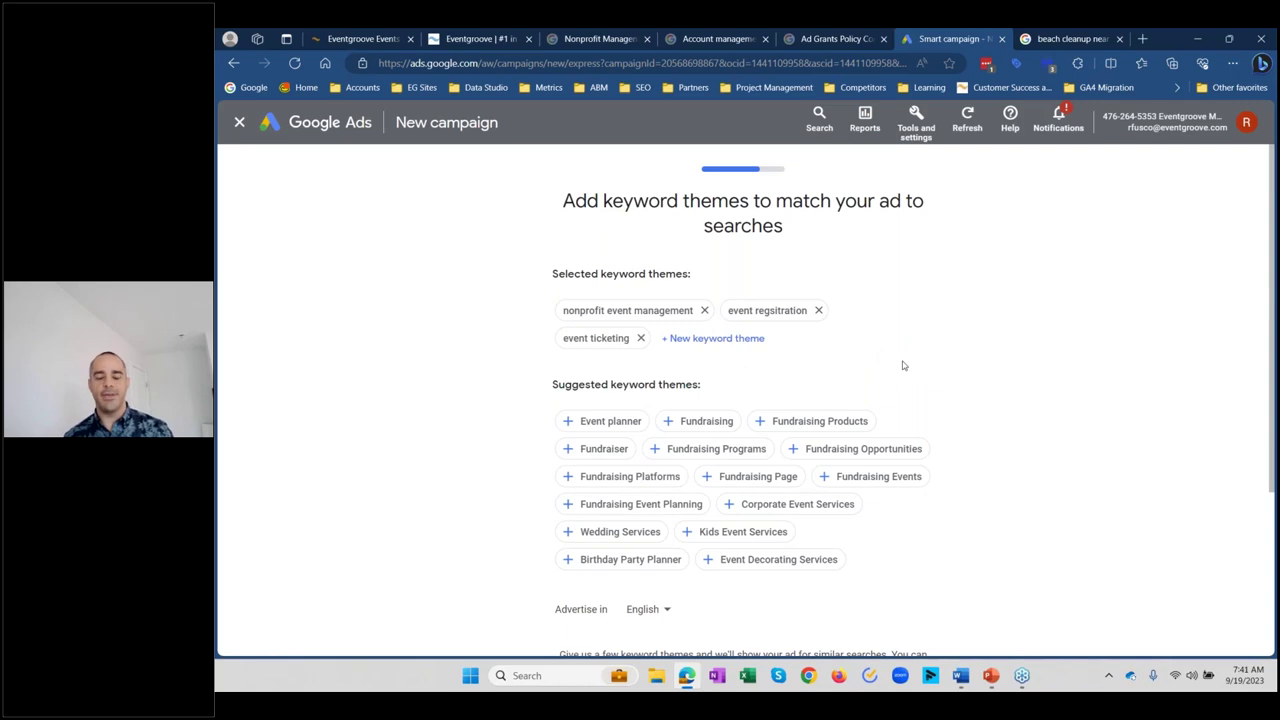
scroll(902, 365, down, 1)
scroll(800, 350, up, 1)
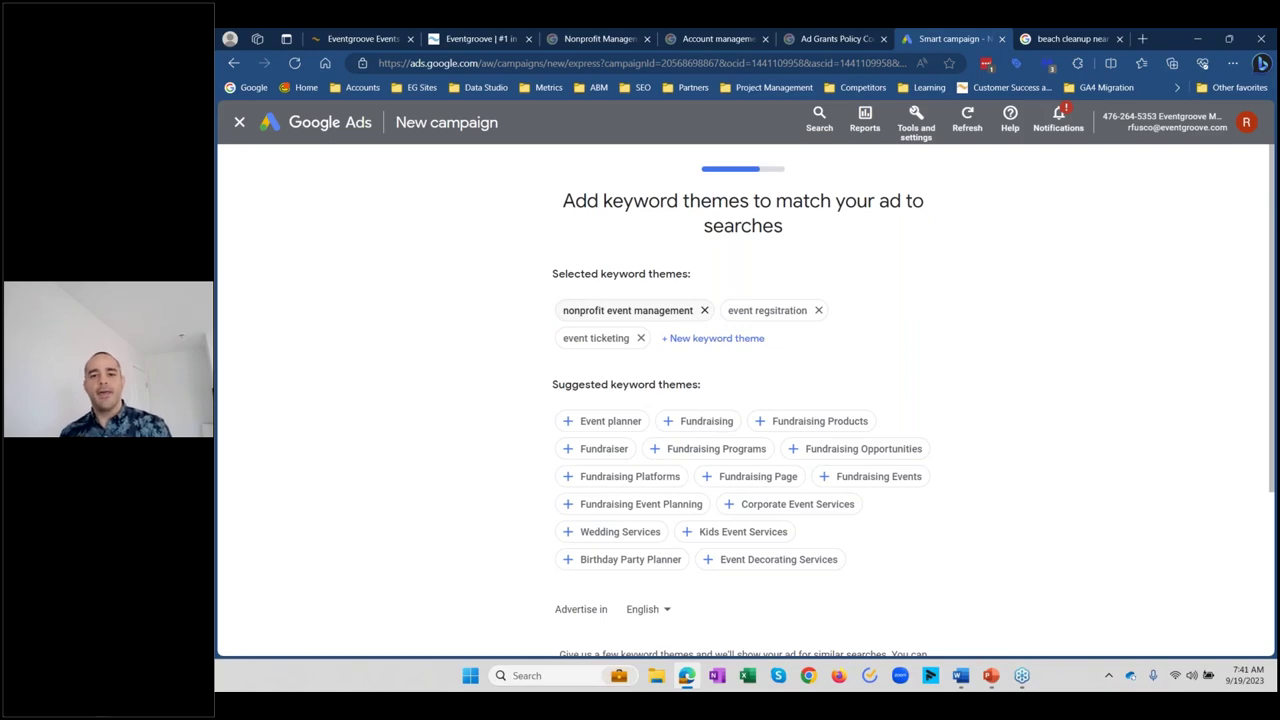
scroll(930, 345, down, 3)
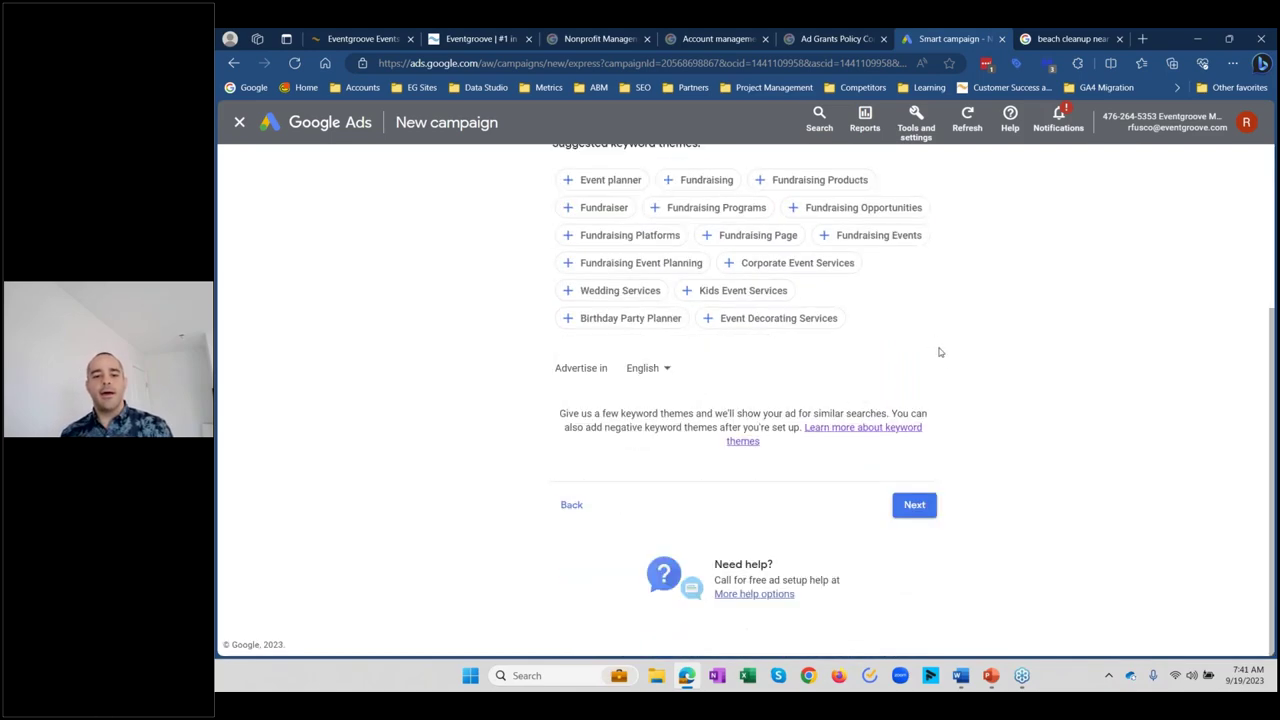
scroll(942, 366, up, 3)
scroll(1066, 351, down, 3)
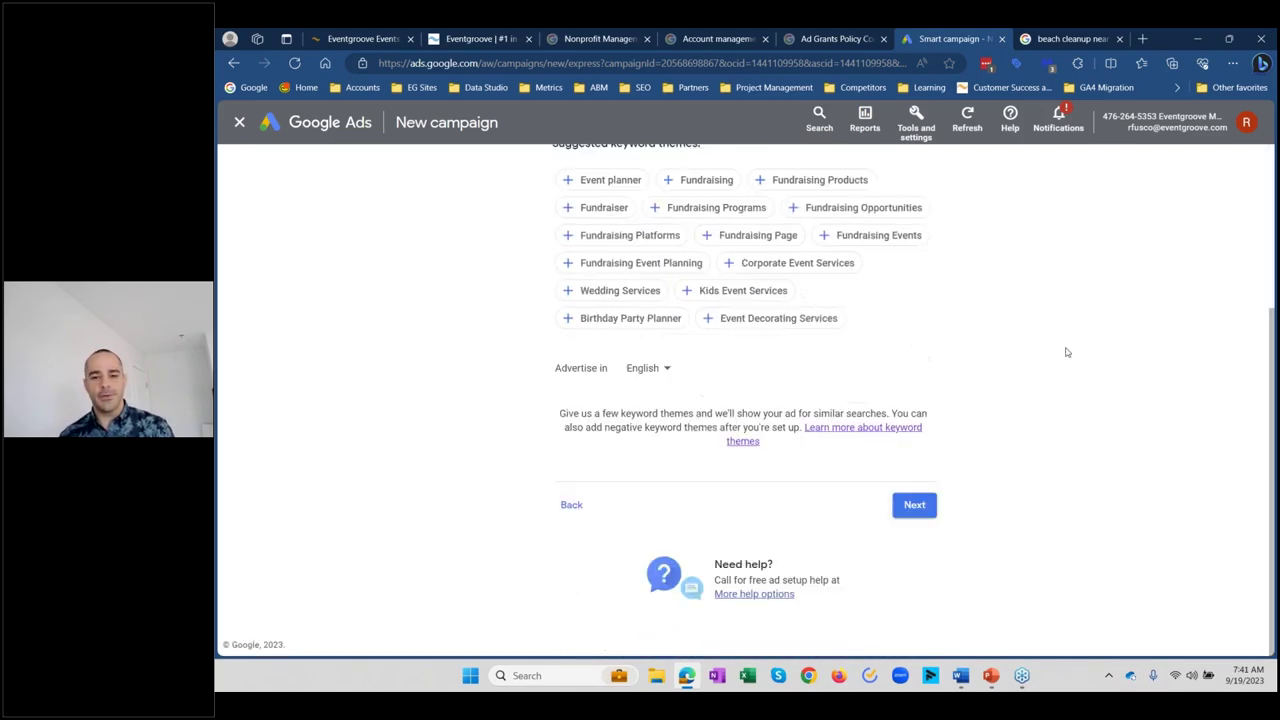
click(912, 504)
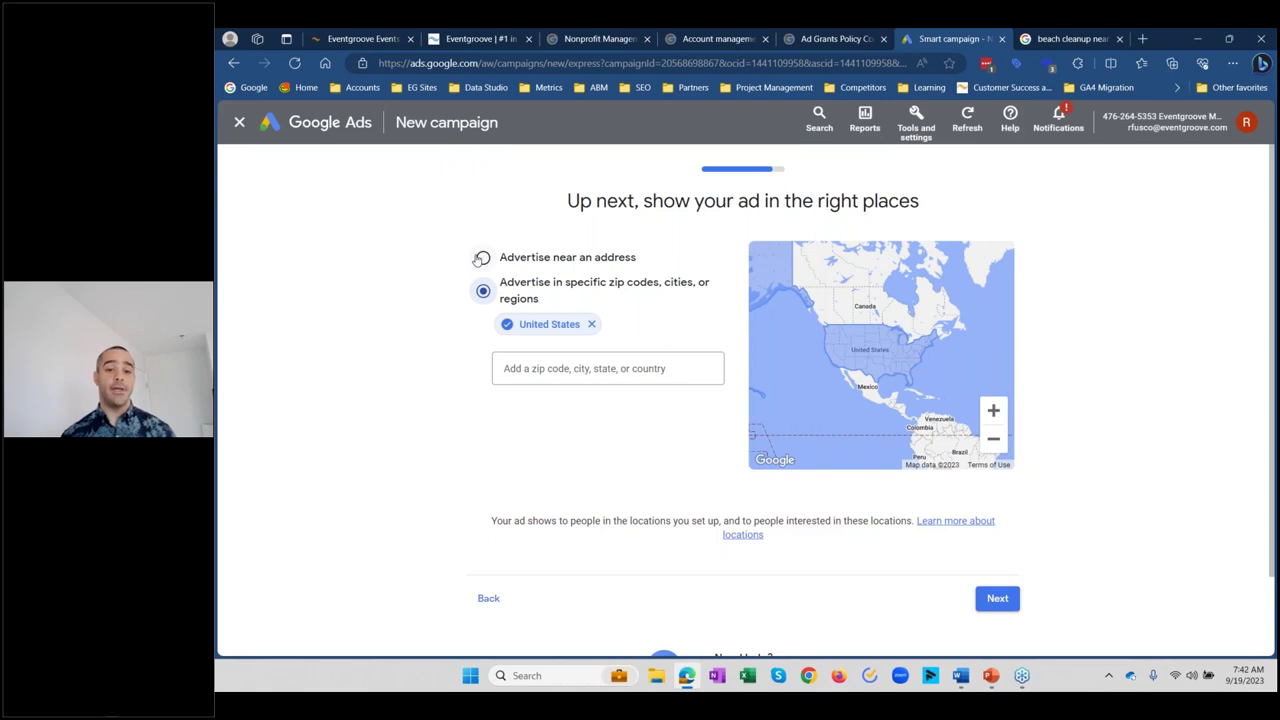
Step: Add 'Montana, United States' as a target location and continue to the budget step
click(645, 372)
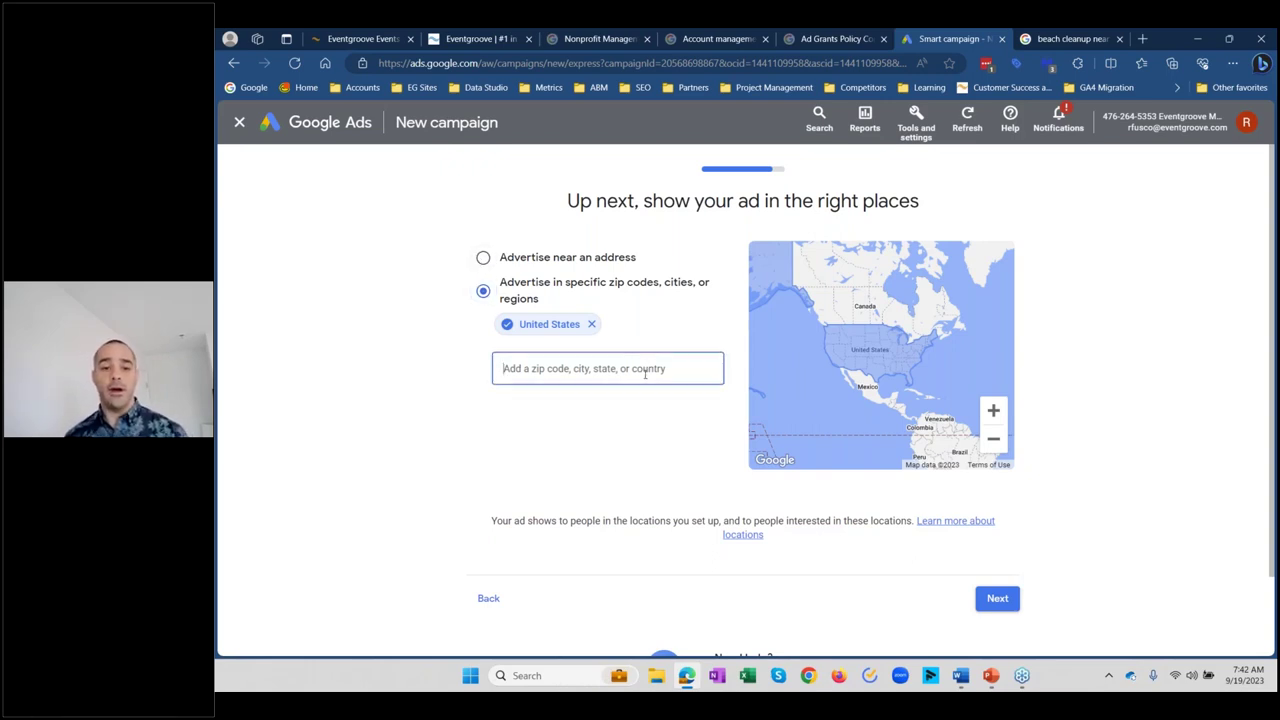
text(montana)
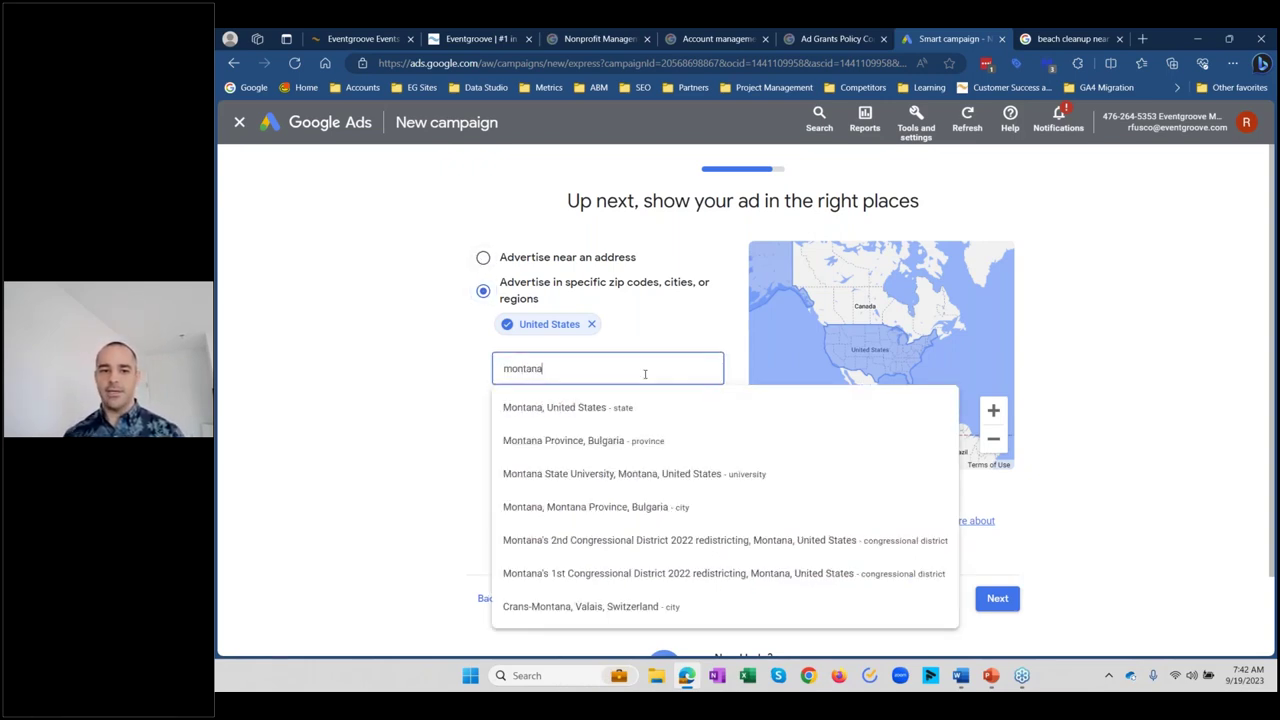
click(651, 408)
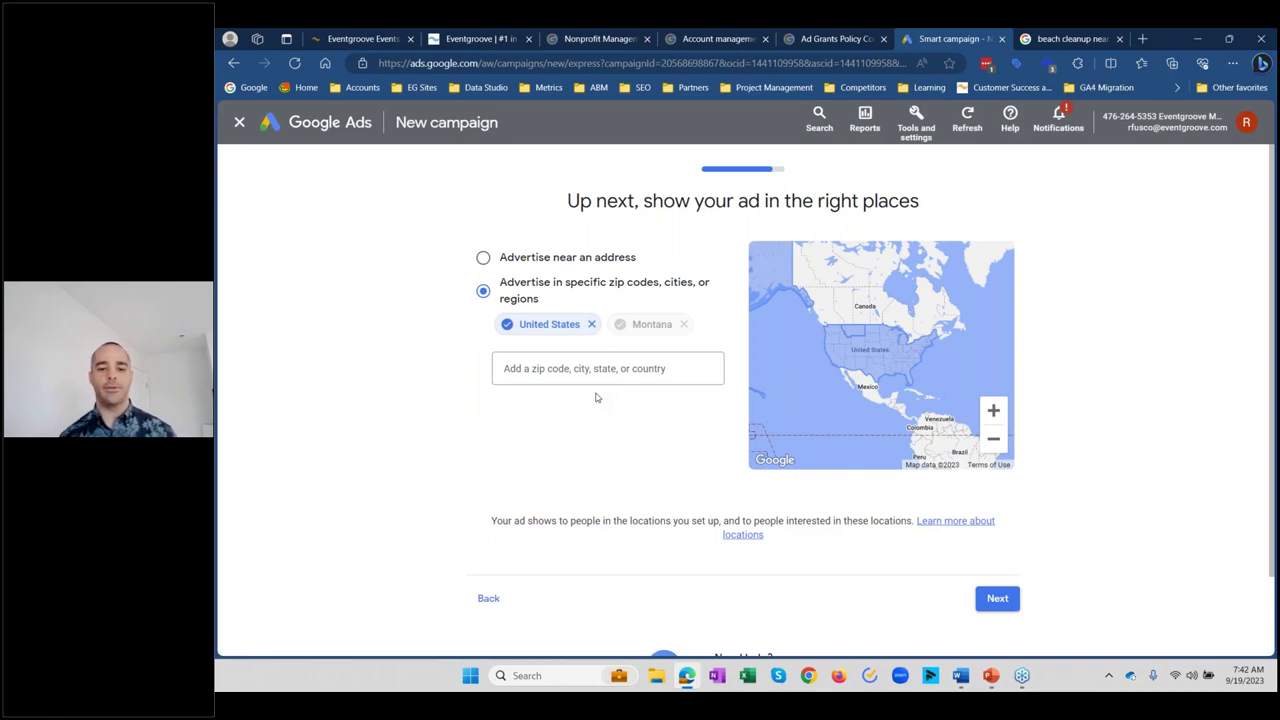
scroll(596, 397, down, 1)
click(997, 505)
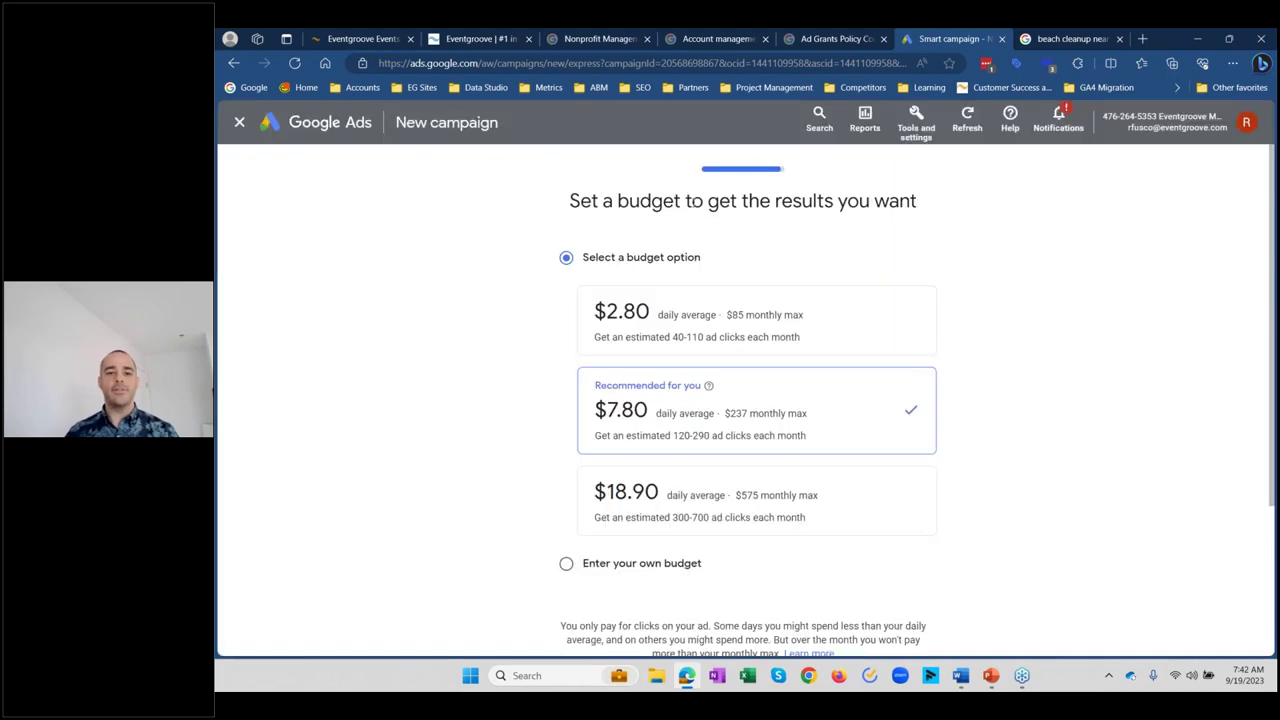
Step: Switch to a custom budget of $329 daily average, replacing the recommended 7.8
click(621, 564)
double_click(655, 351)
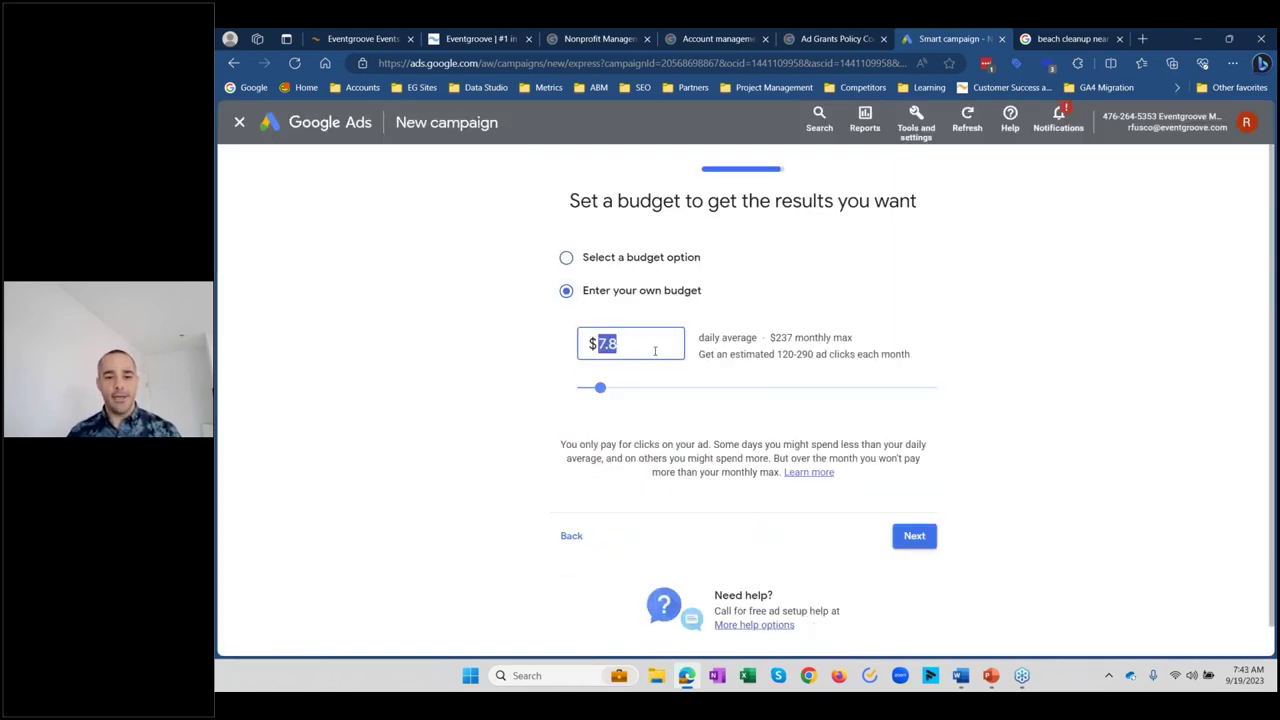
text(329)
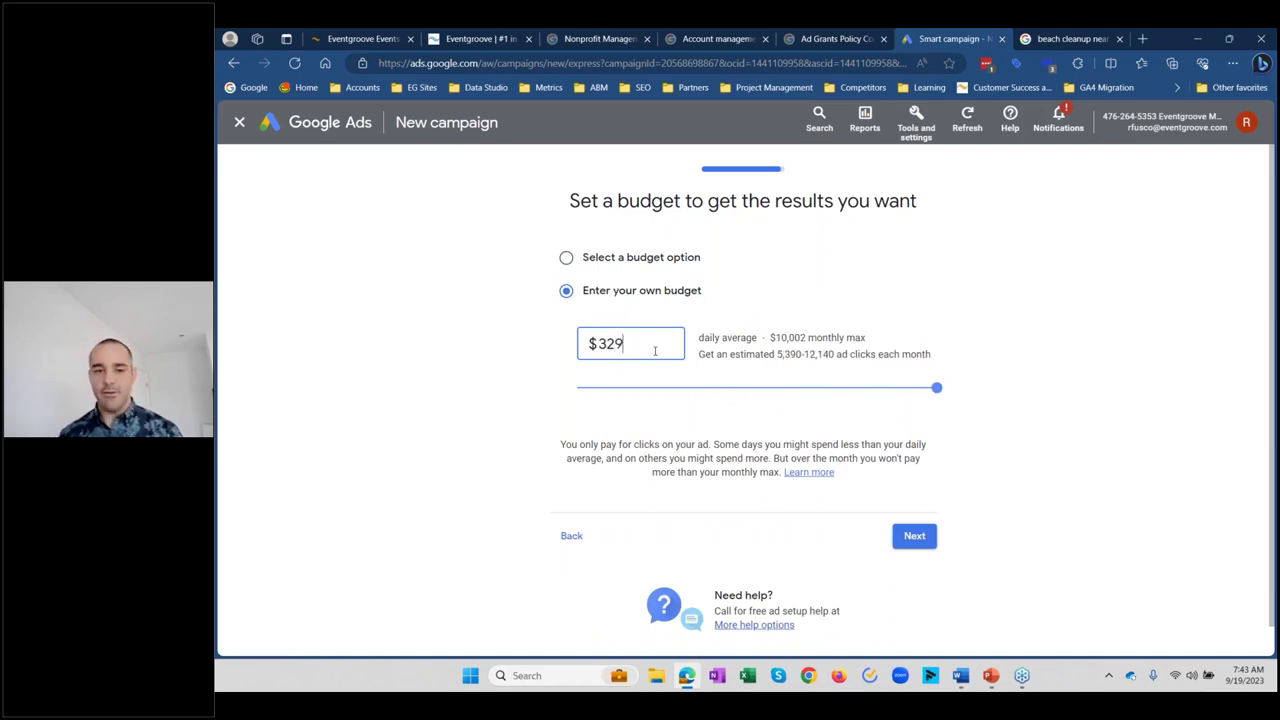
click(489, 335)
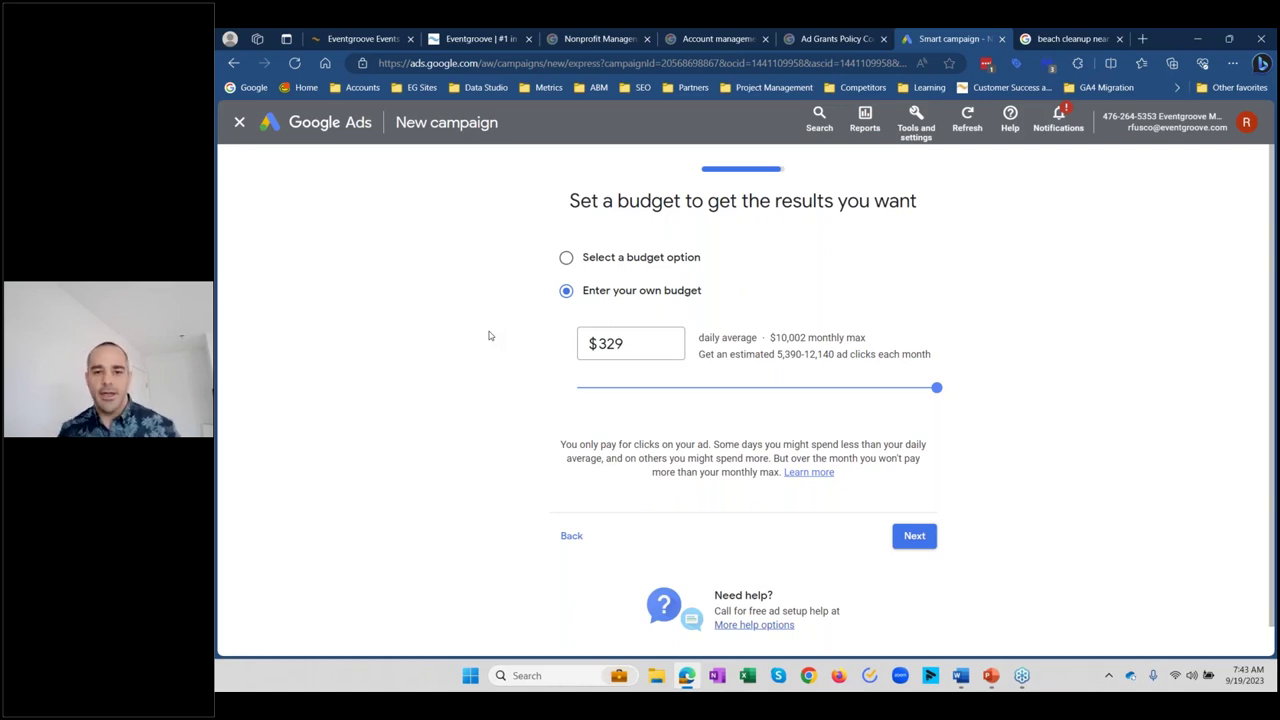
Step: Open the campaign review page and check the Eventgroove Events landing page
click(914, 536)
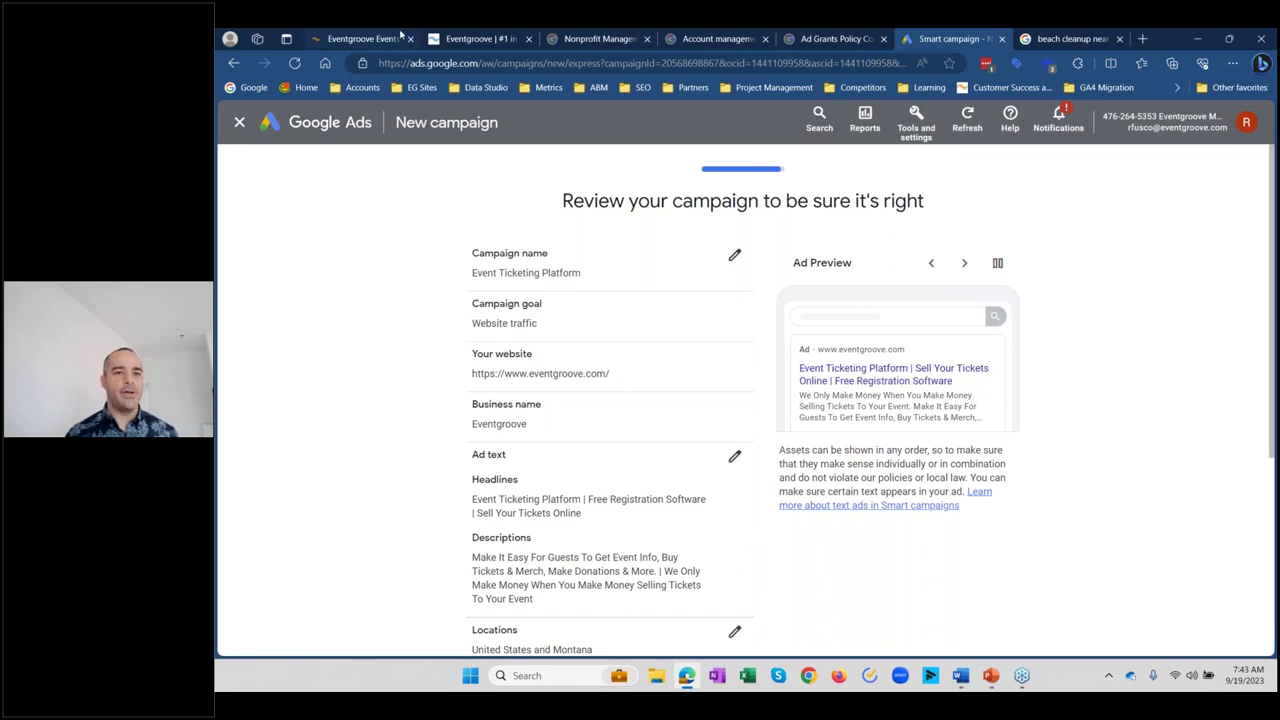
mouse_move(399, 34)
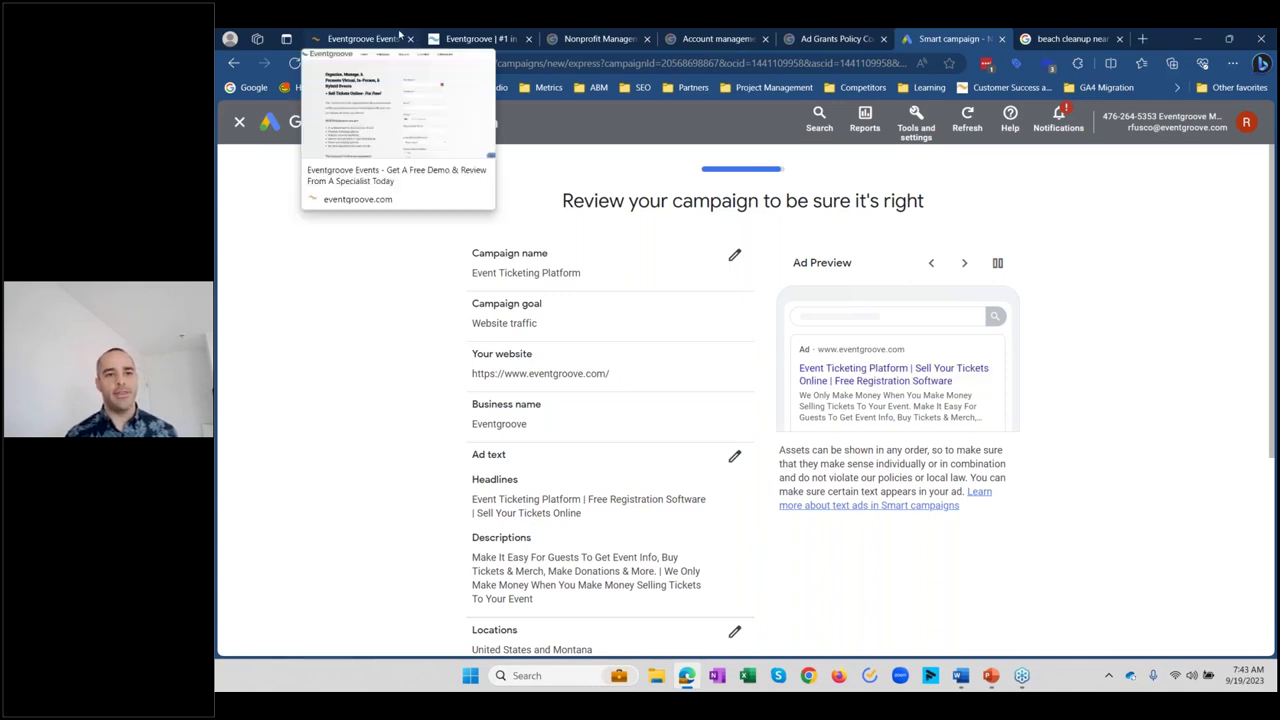
click(399, 36)
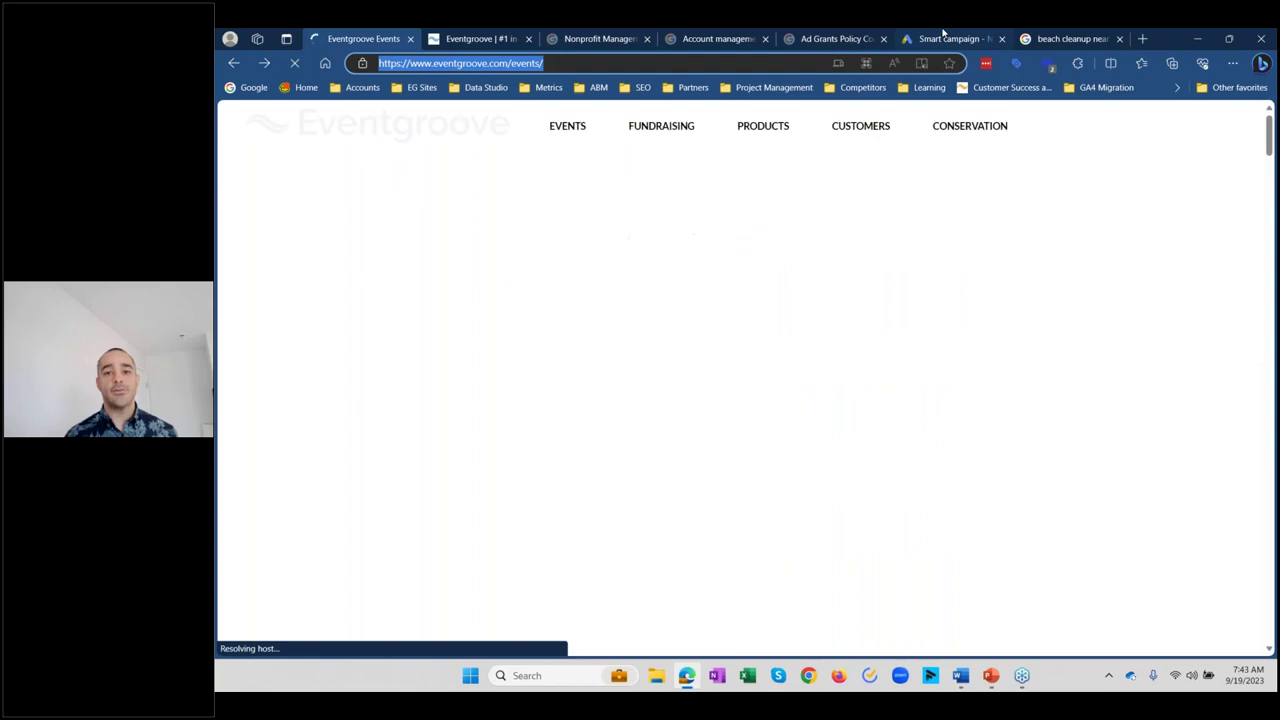
click(943, 35)
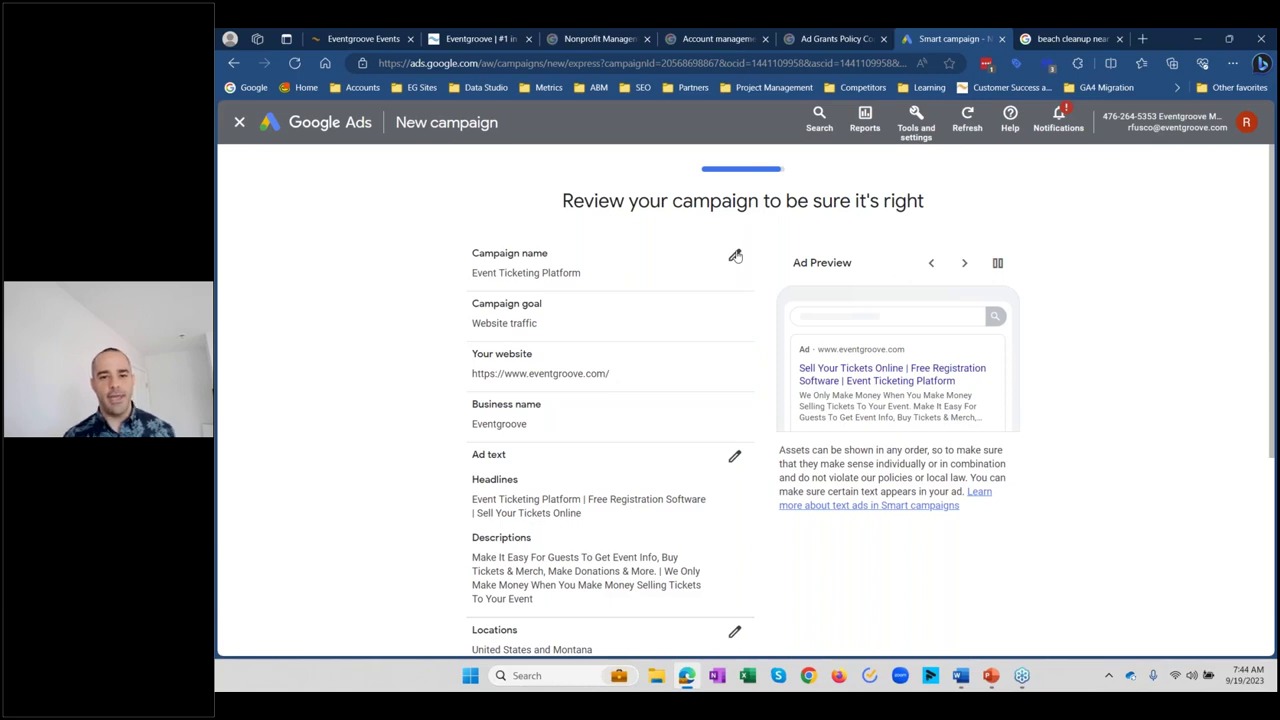
Step: Leave the campaign name unchanged, check the $329 daily budget, and submit the campaign
click(735, 256)
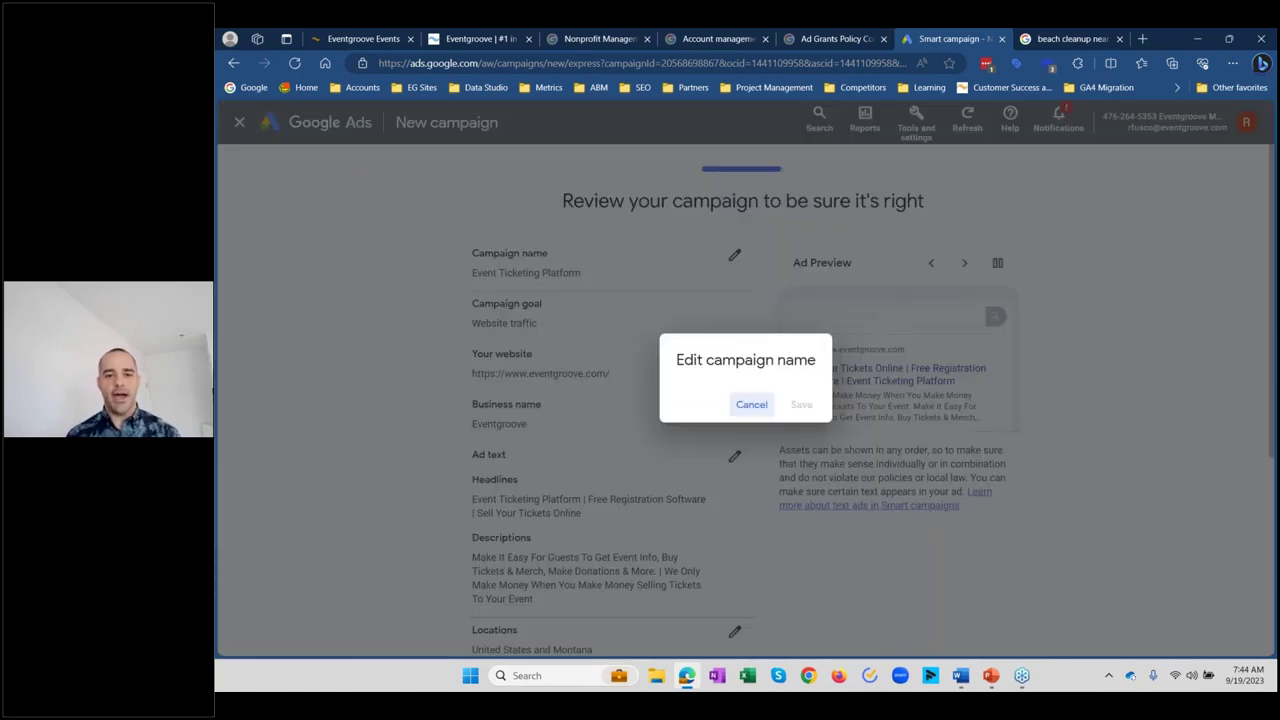
click(853, 437)
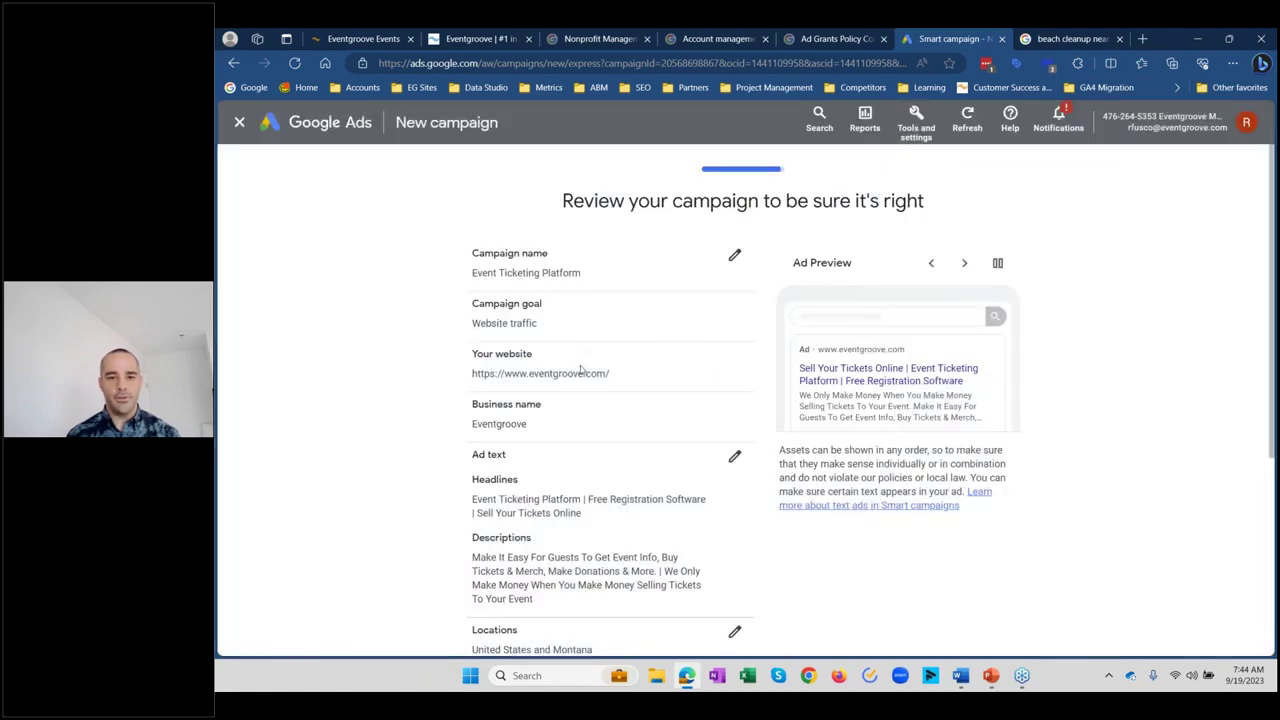
scroll(580, 368, down, 3)
scroll(606, 392, up, 3)
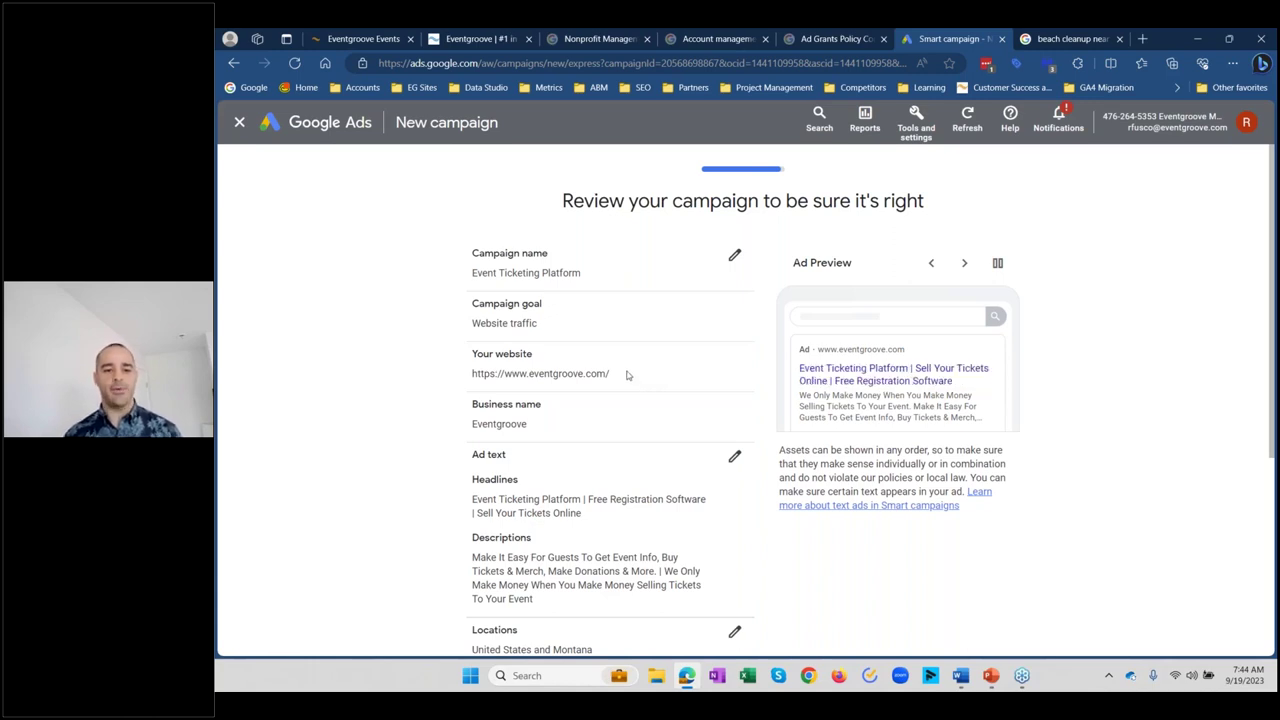
scroll(1040, 437, down, 3)
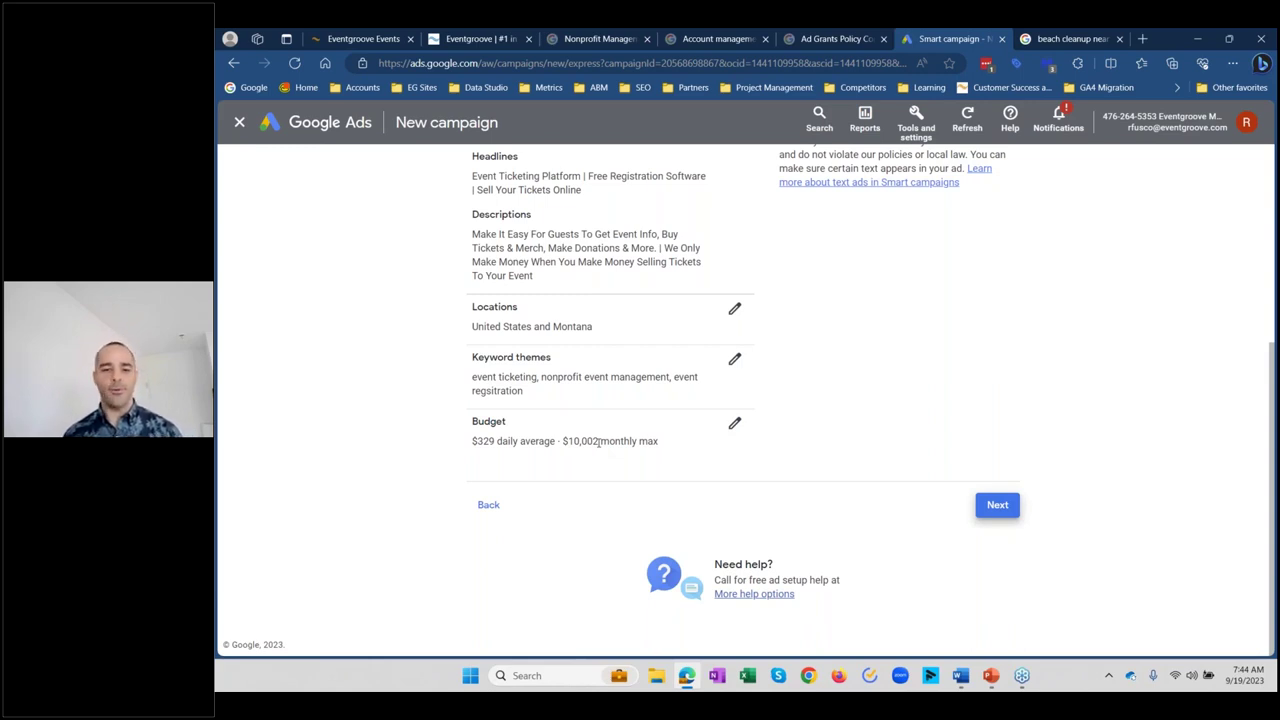
double_click(491, 443)
click(1043, 434)
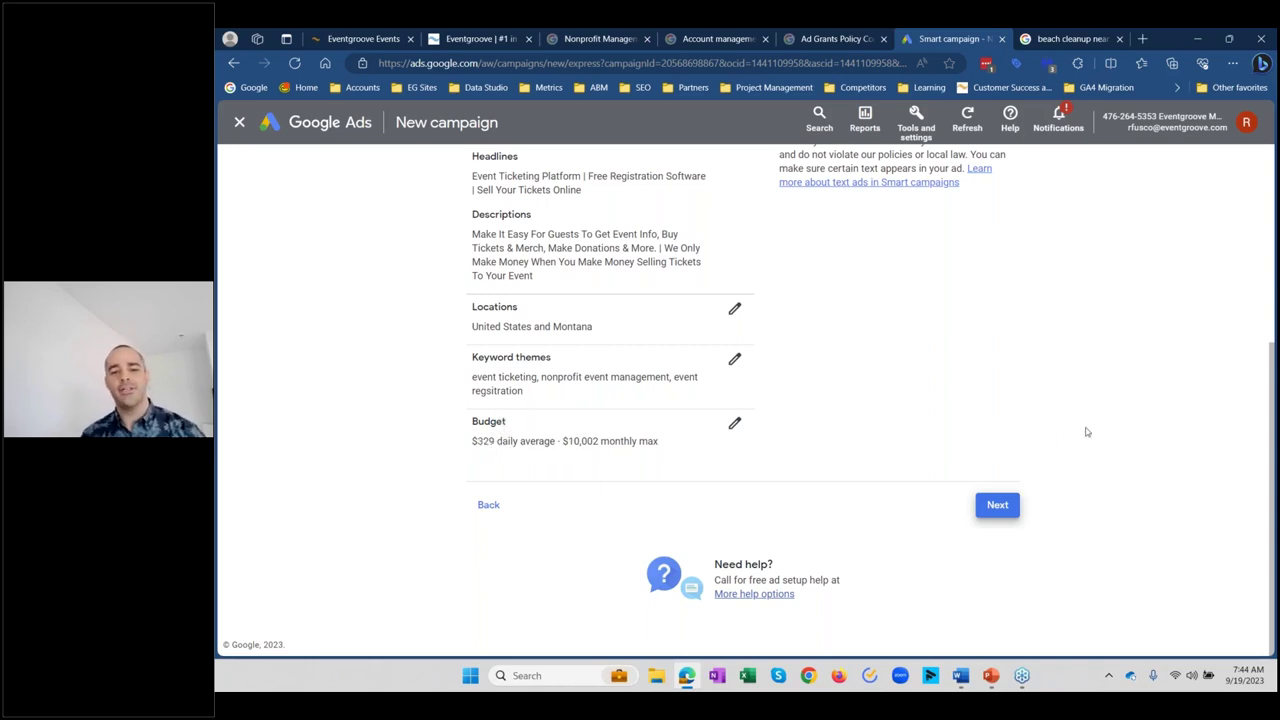
click(997, 507)
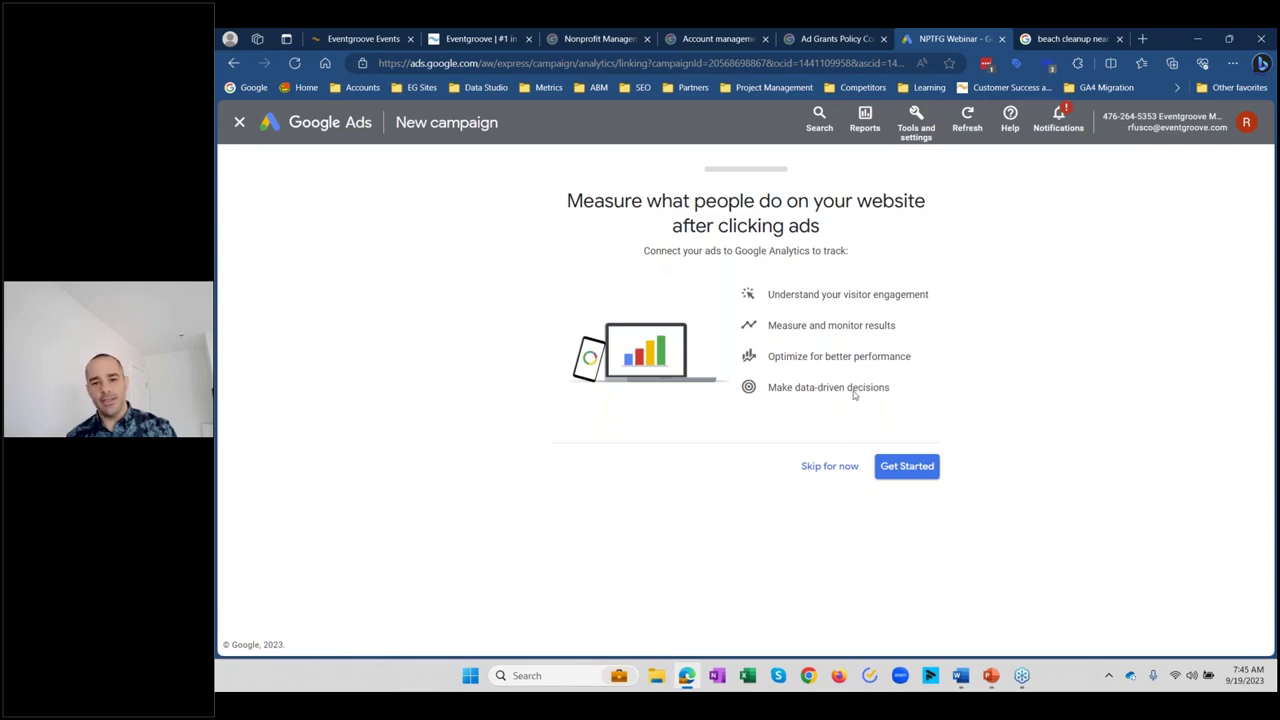
Step: Skip Google Analytics linking and scroll through the campaign overview
click(837, 467)
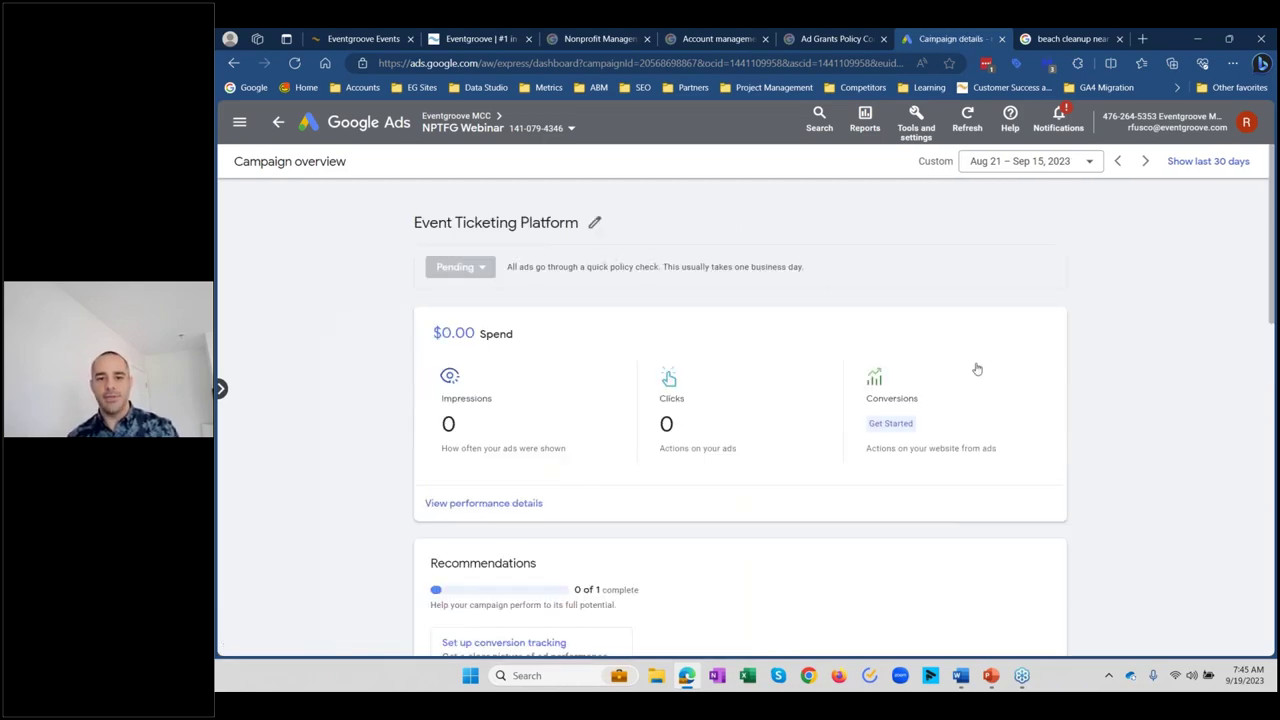
scroll(1140, 289, down, 6)
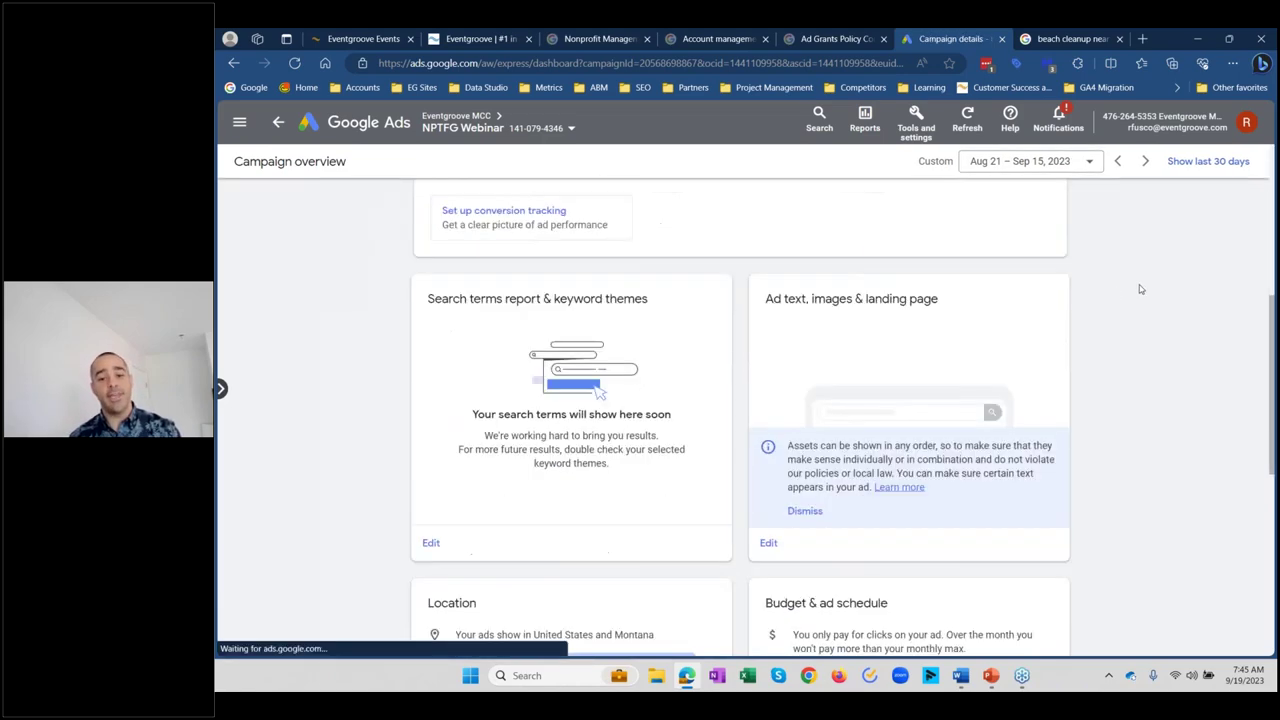
scroll(1140, 289, down, 2)
scroll(1140, 289, up, 10)
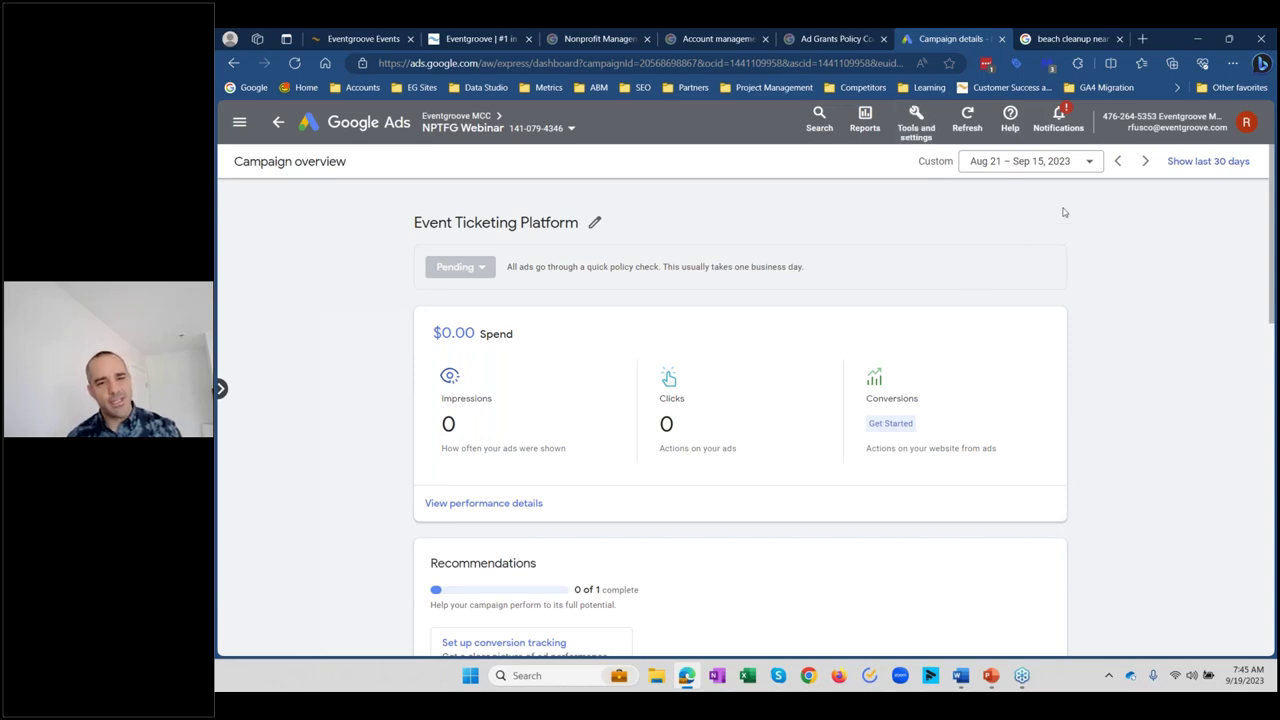
Step: Look over the account Tools menu, then switch to the All campaigns view
click(916, 122)
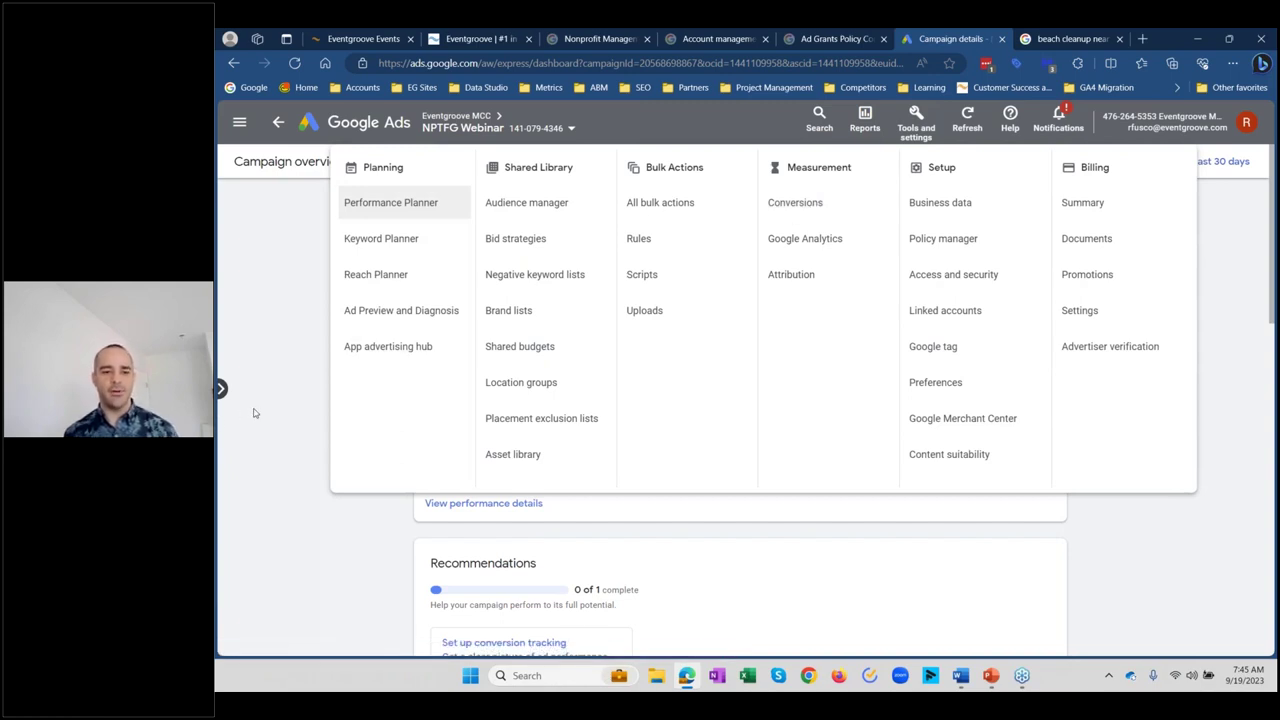
click(316, 425)
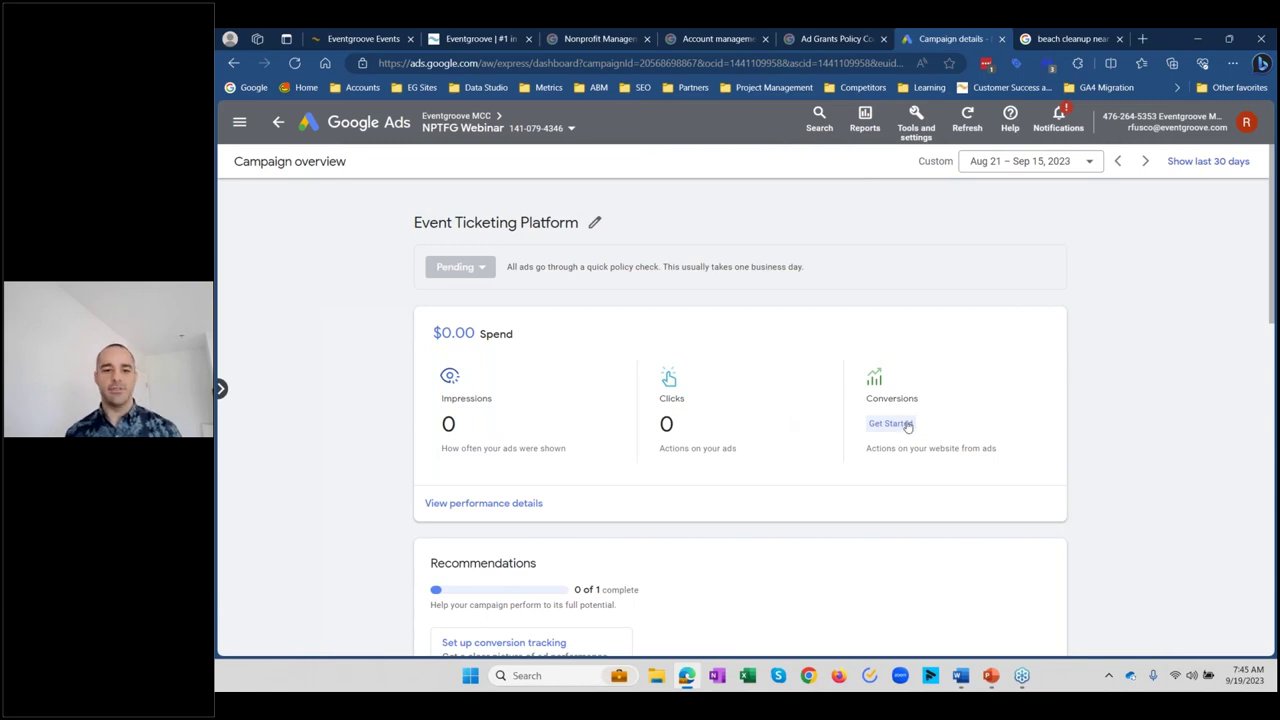
scroll(1210, 325, down, 4)
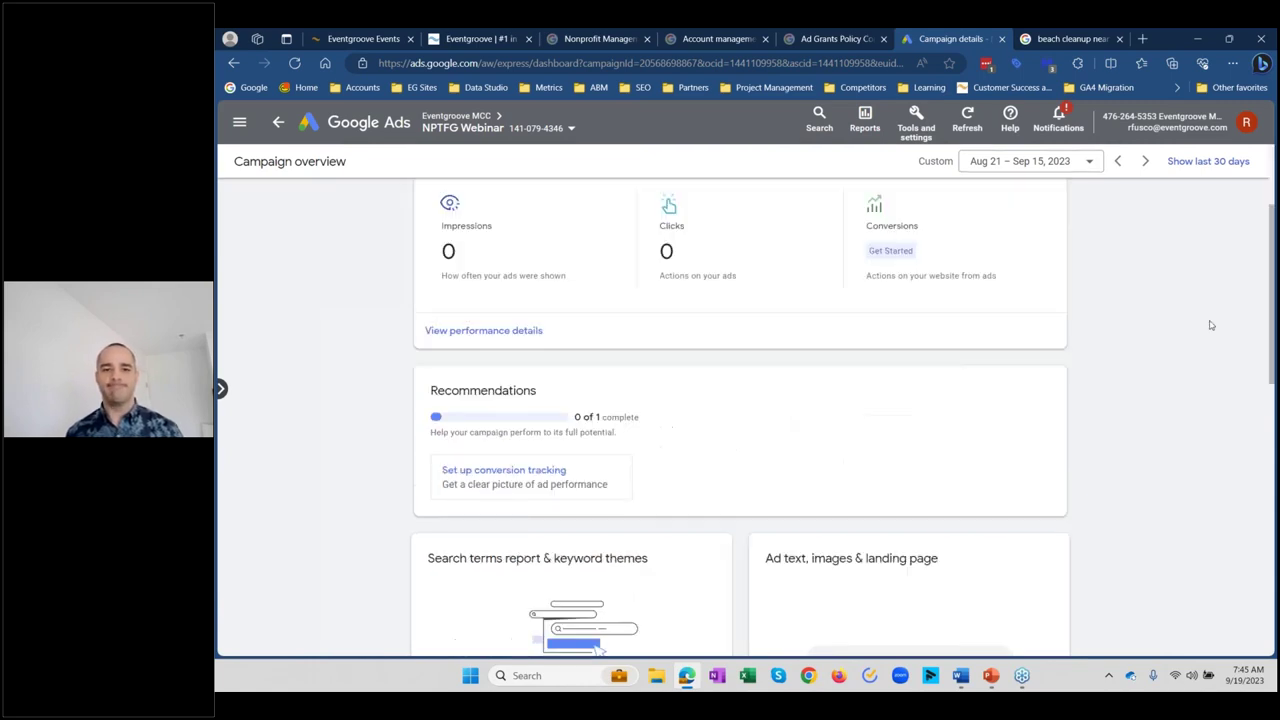
scroll(1210, 322, up, 4)
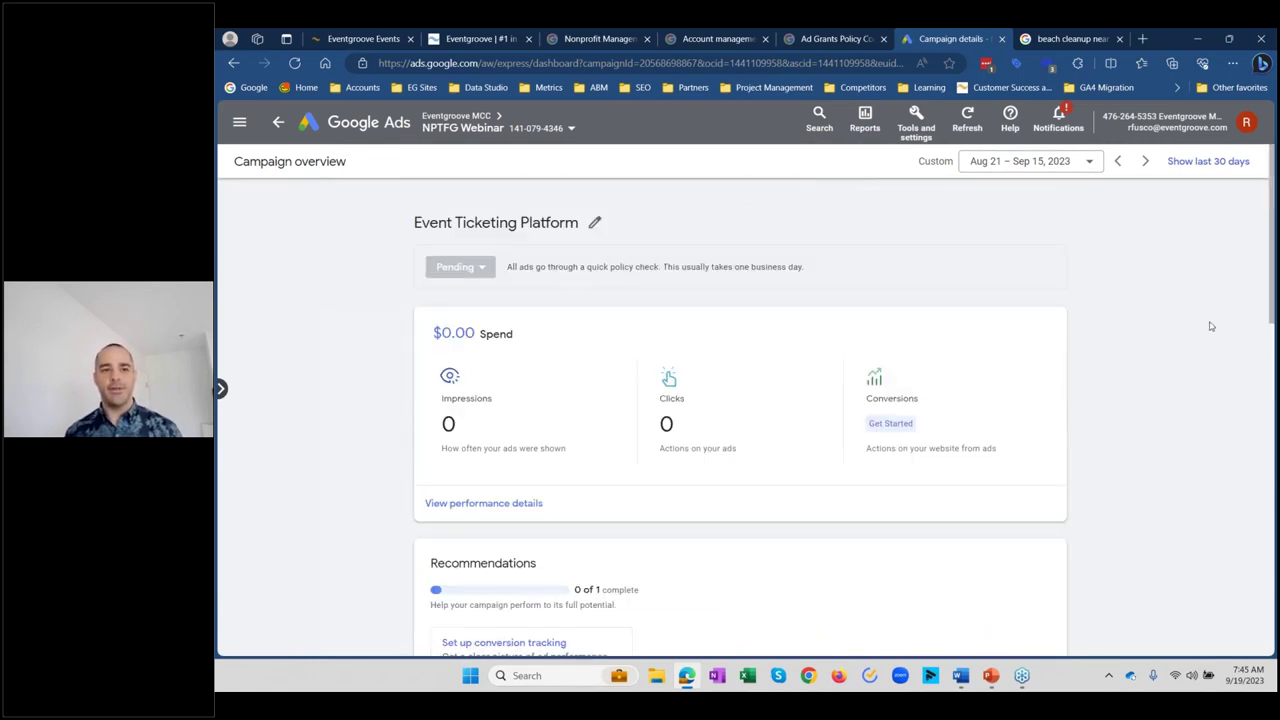
click(239, 126)
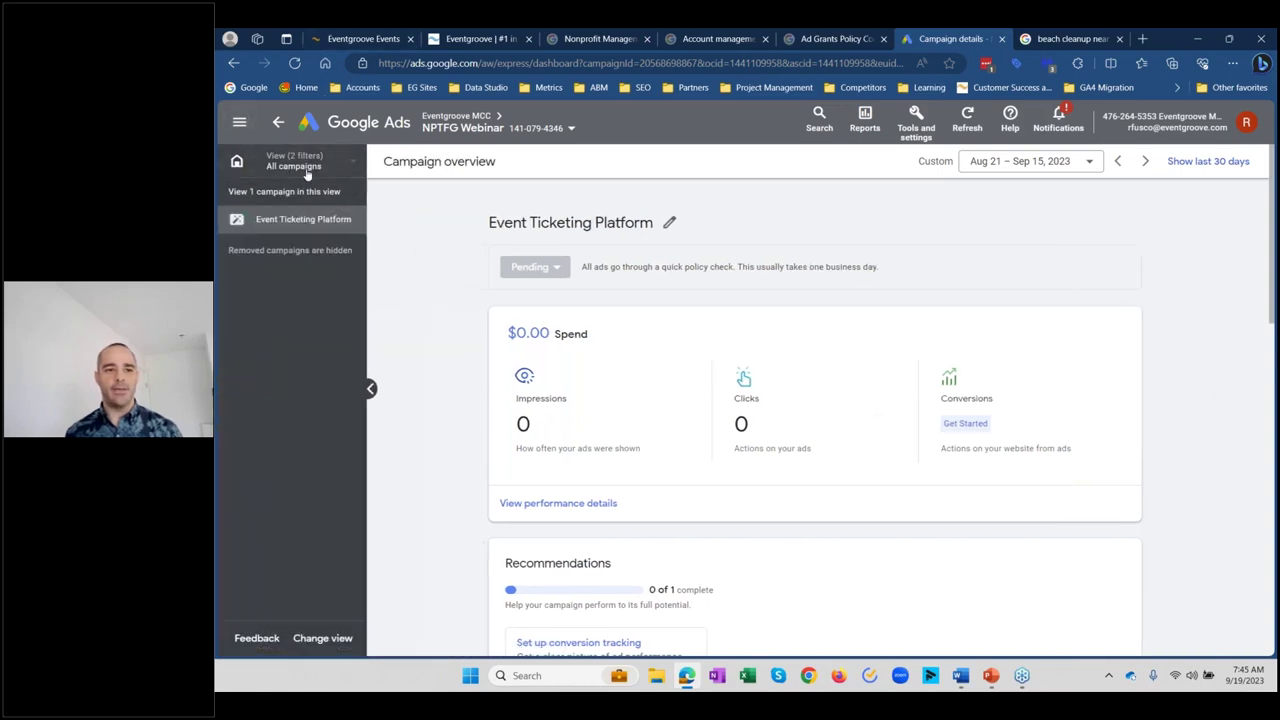
click(305, 168)
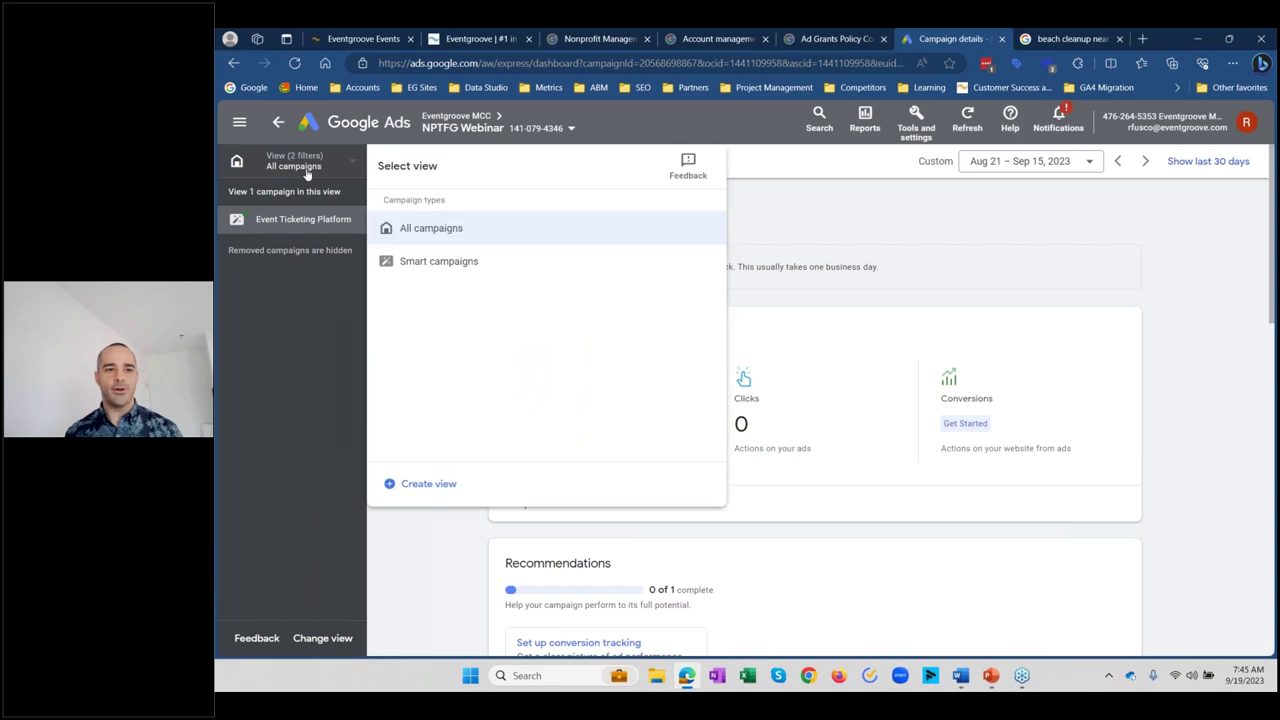
click(448, 229)
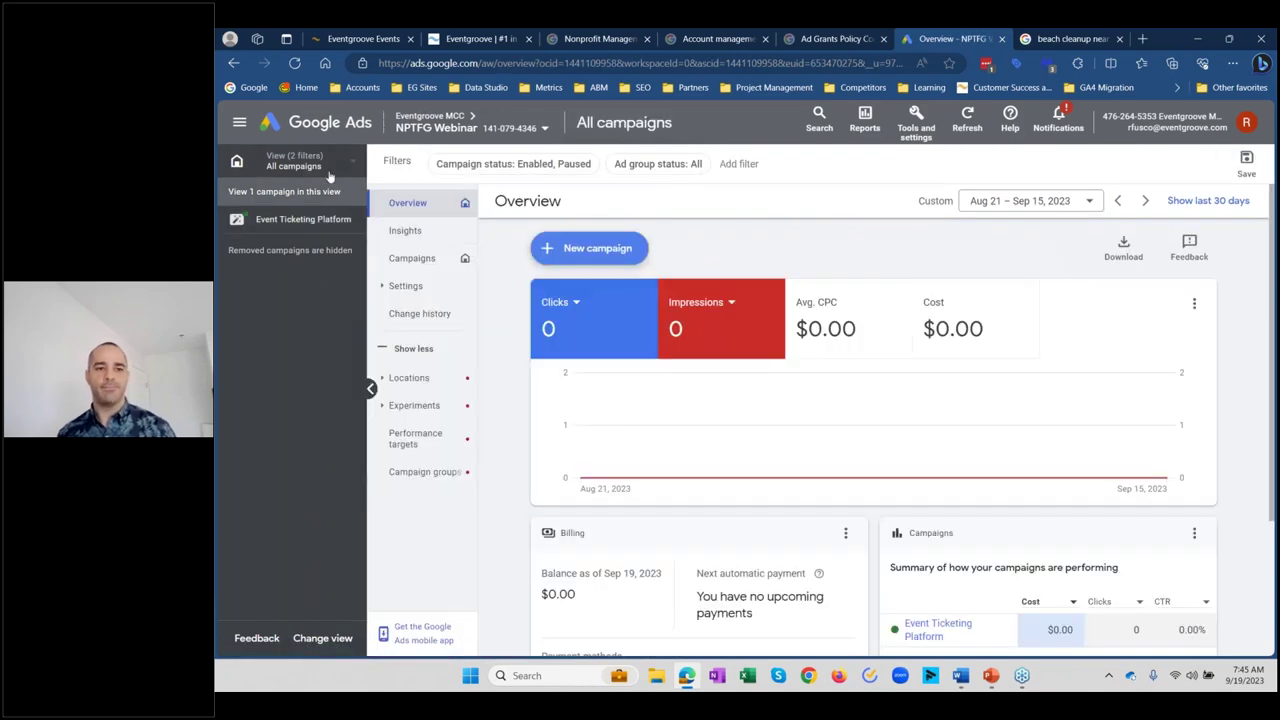
click(240, 124)
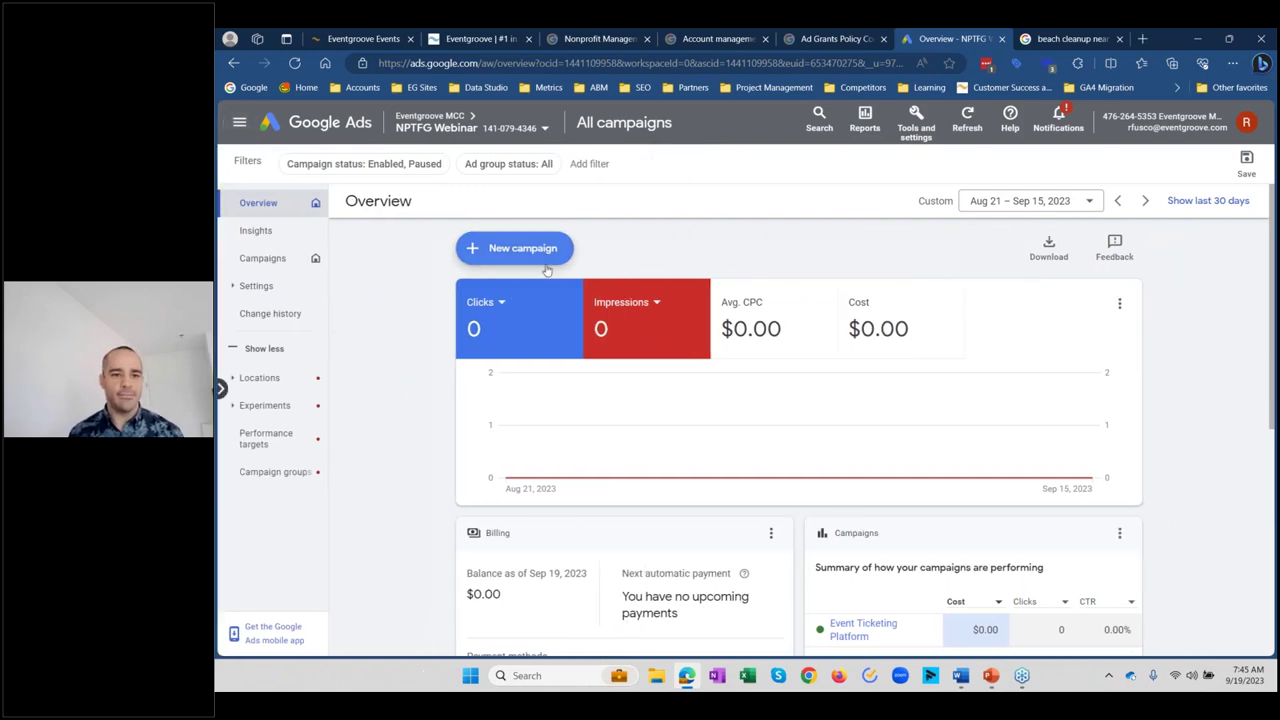
click(533, 249)
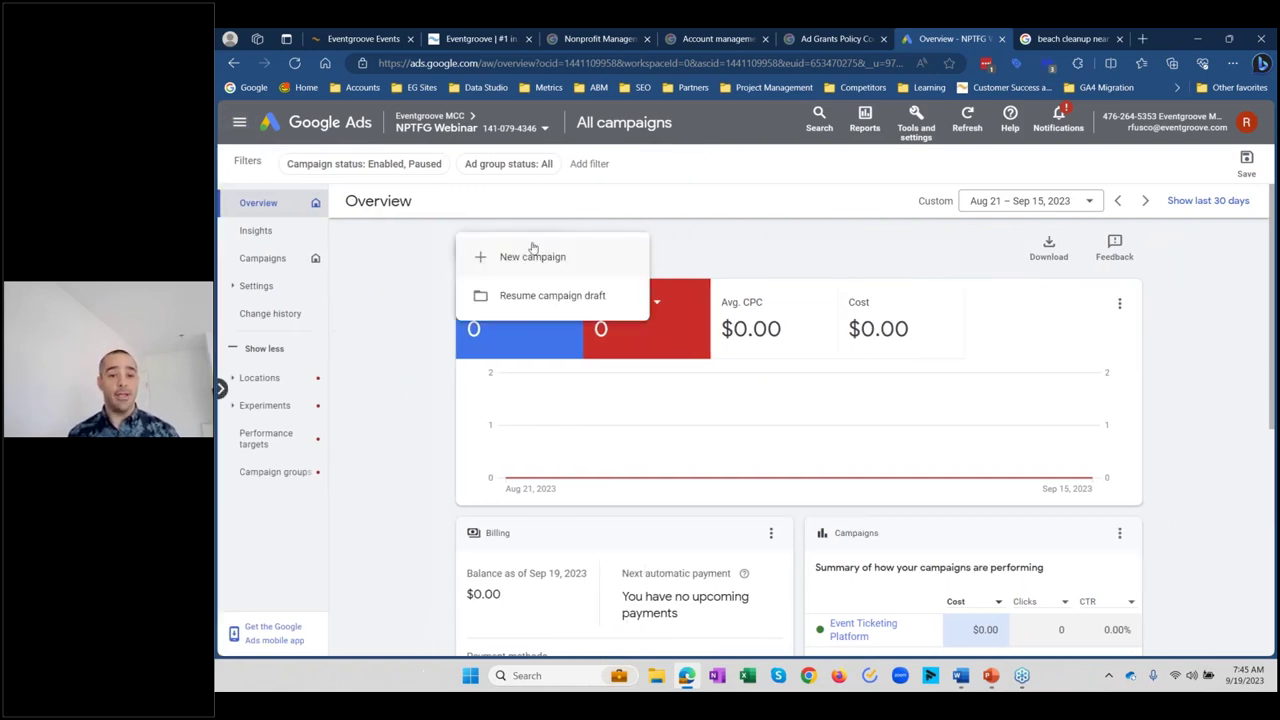
click(537, 258)
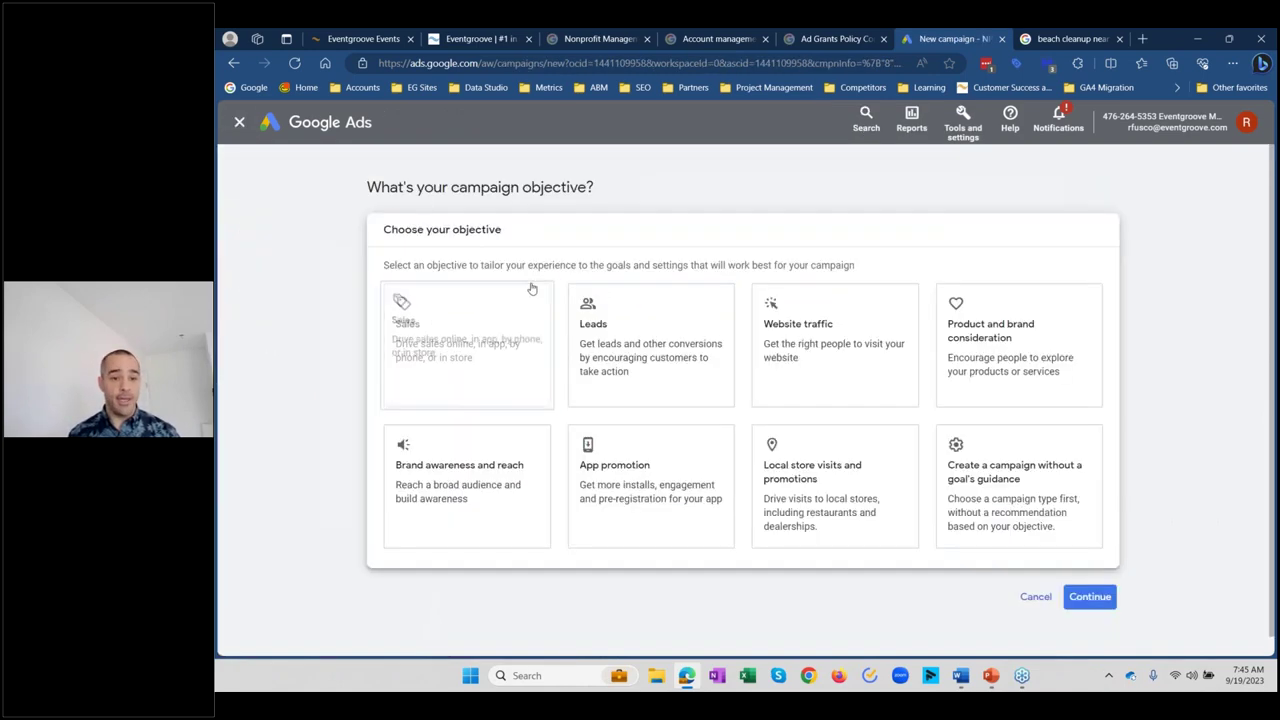
click(1035, 497)
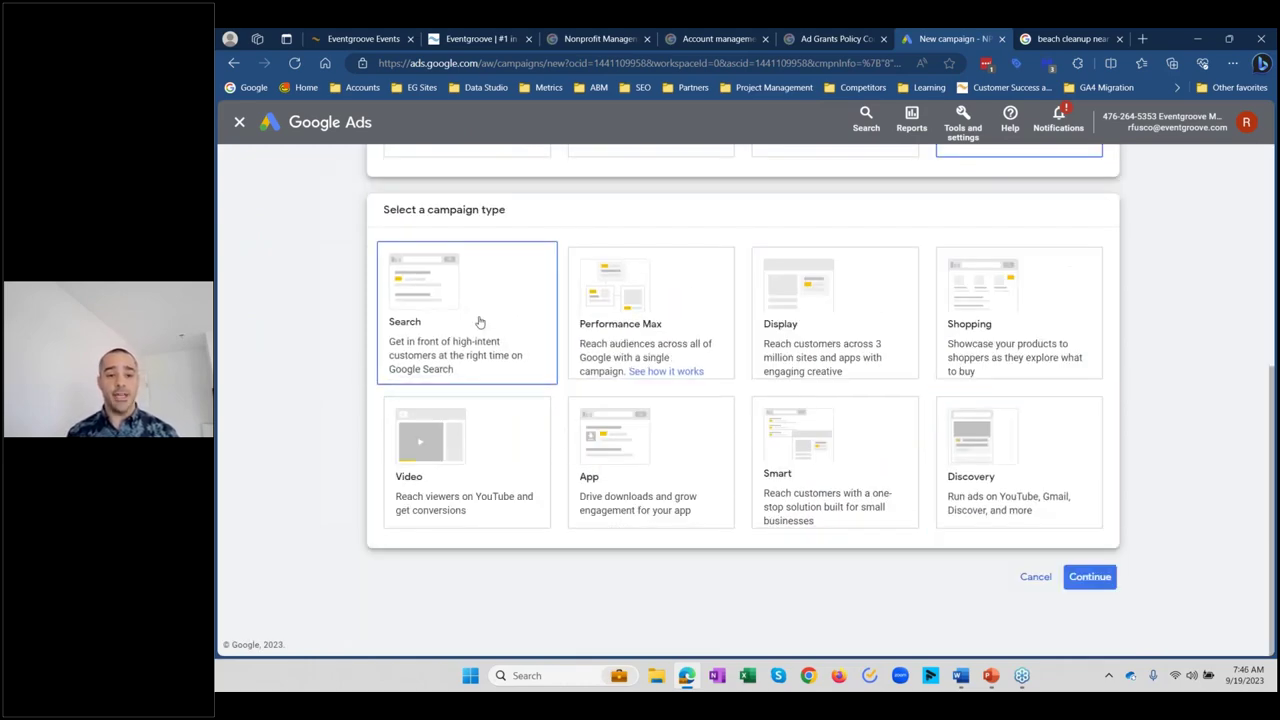
click(479, 322)
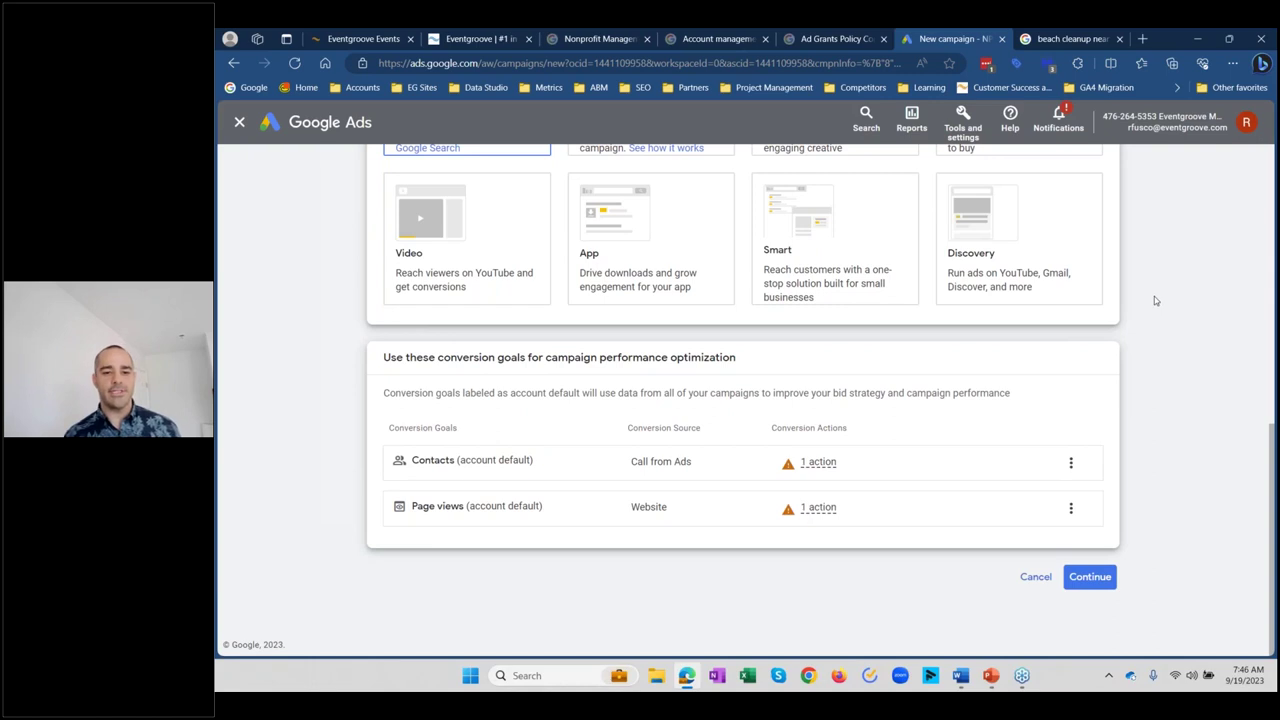
scroll(960, 180, up, 2)
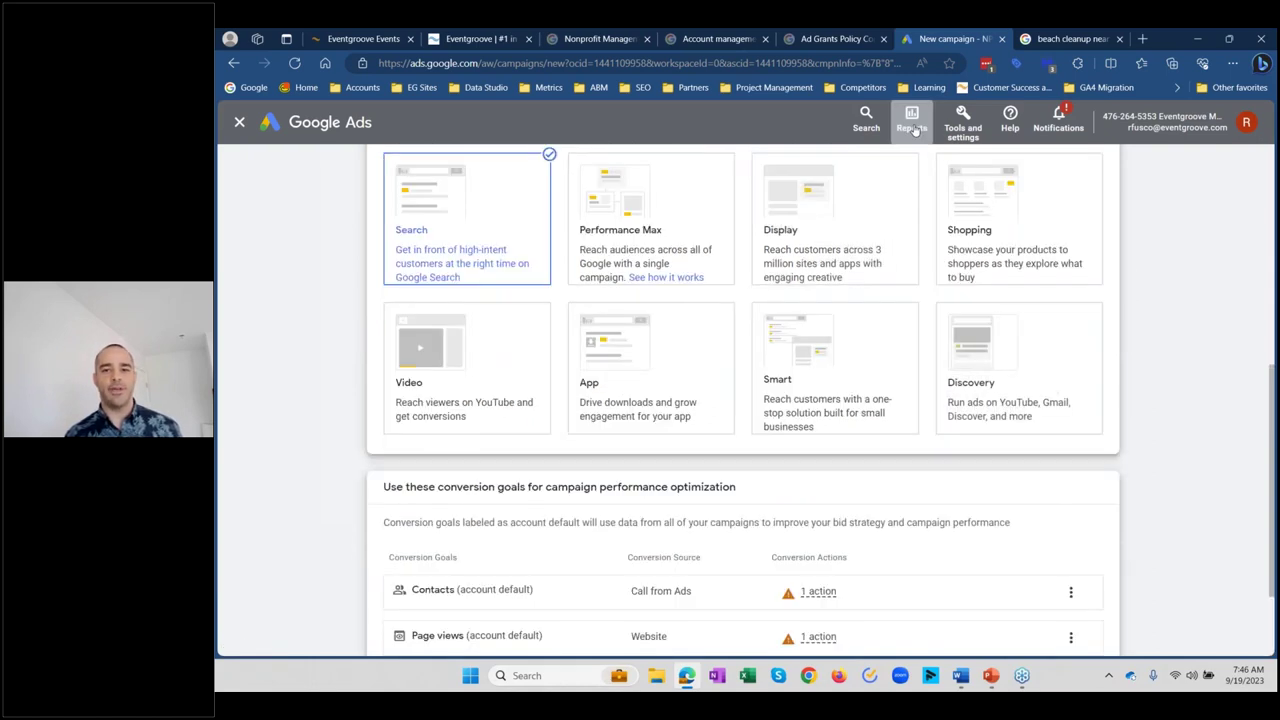
scroll(1000, 300, down, 2)
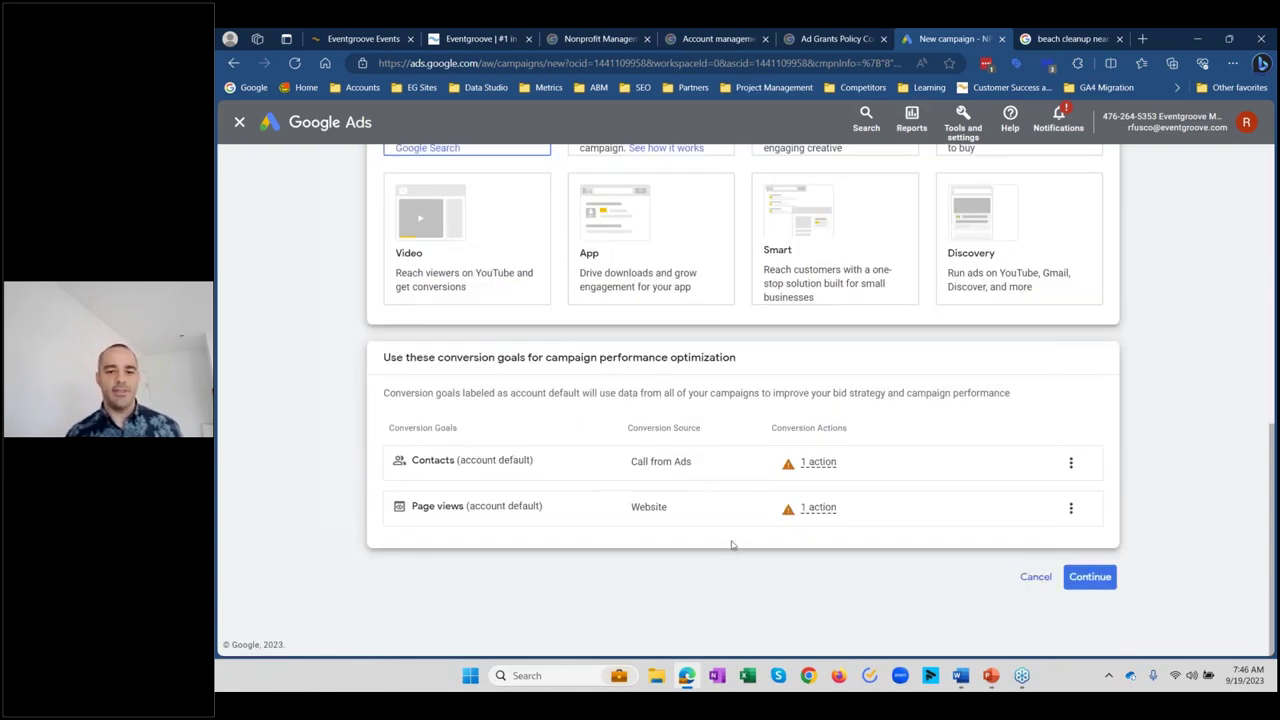
click(1107, 585)
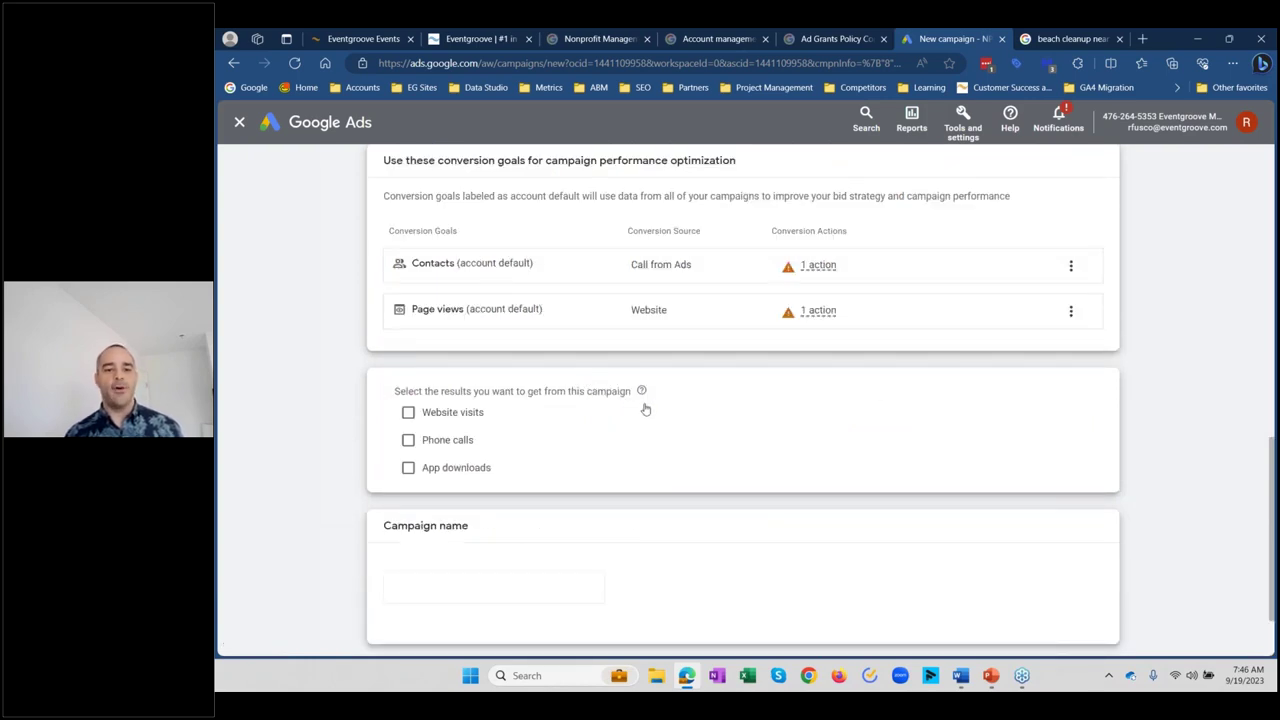
scroll(330, 398, down, 1)
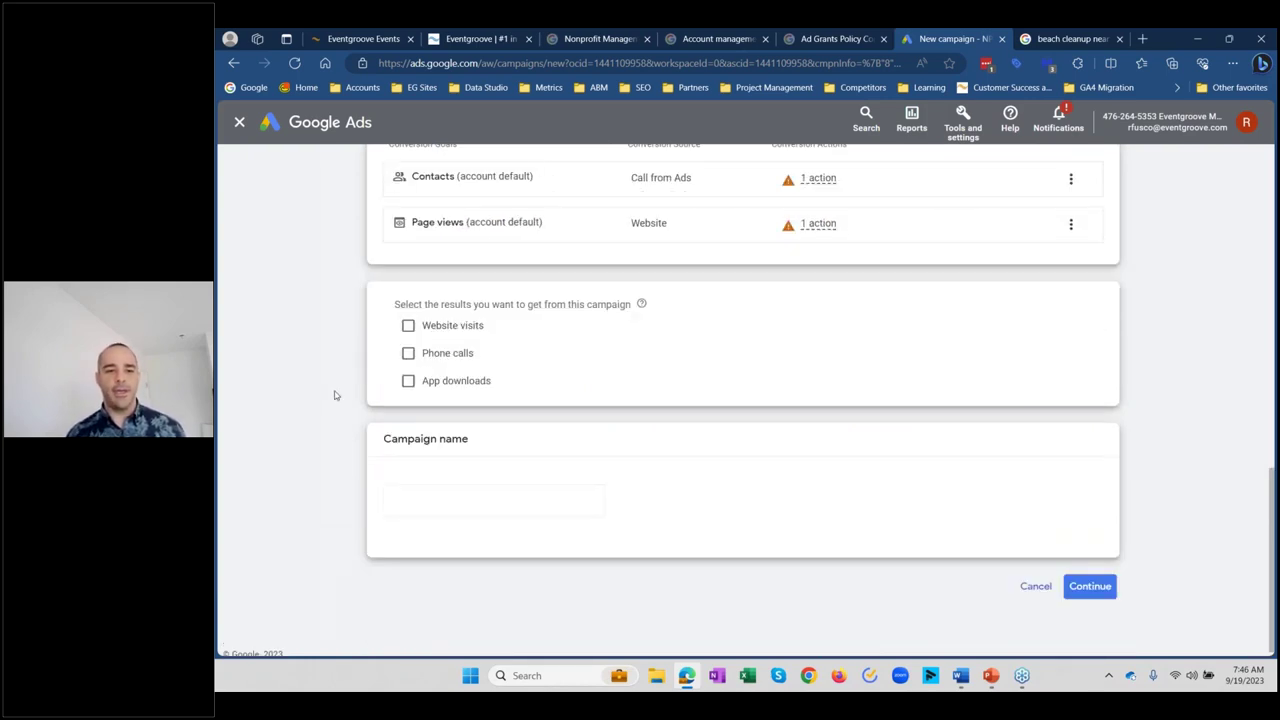
click(408, 327)
click(500, 370)
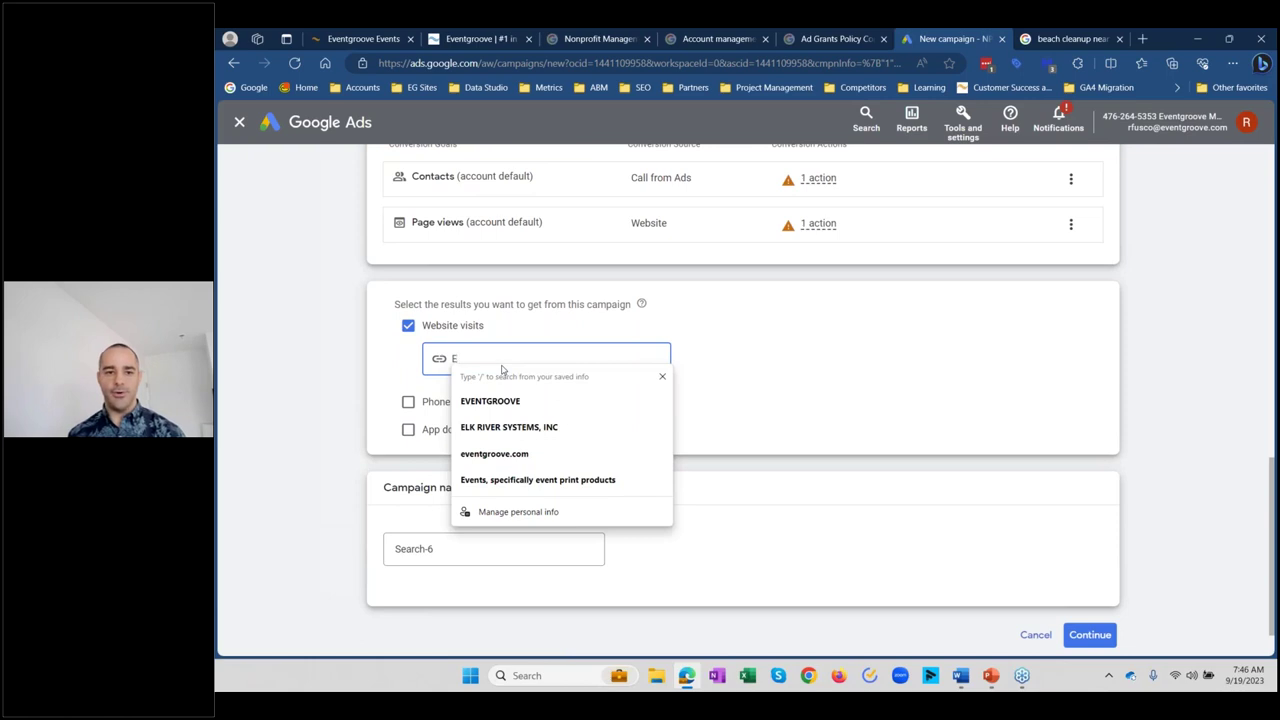
key(Escape)
click(363, 38)
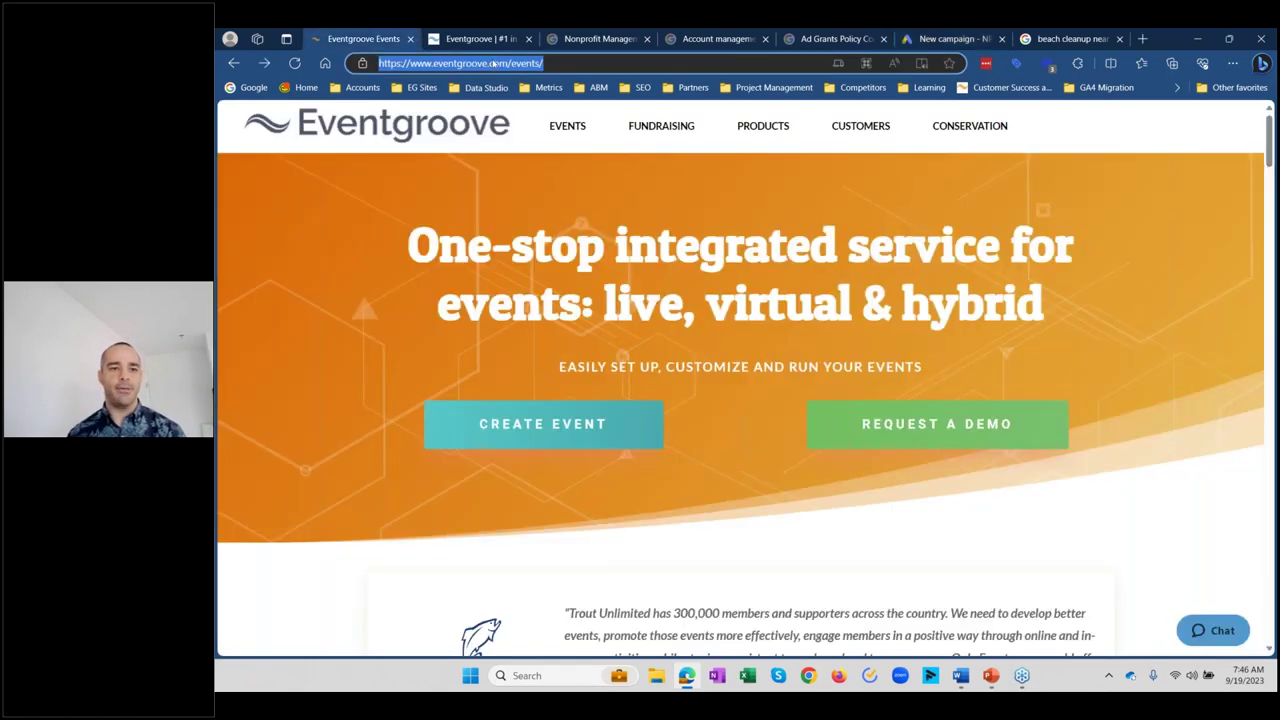
drag(512, 63, 378, 63)
key(ctrl+c)
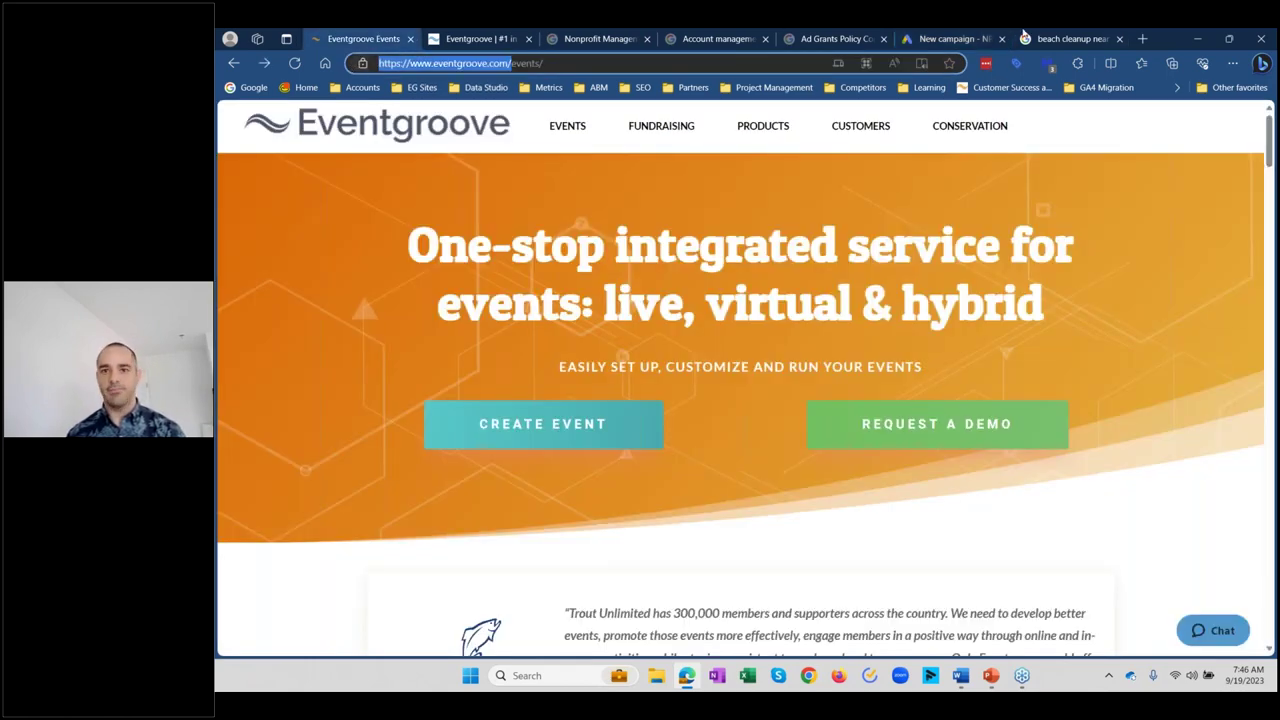
click(943, 38)
key(ctrl+v)
Step: Rename the campaign from Search-6 to 'Eventgroove Events' and start a new campaign, not a draft
click(534, 549)
key(ctrl+a)
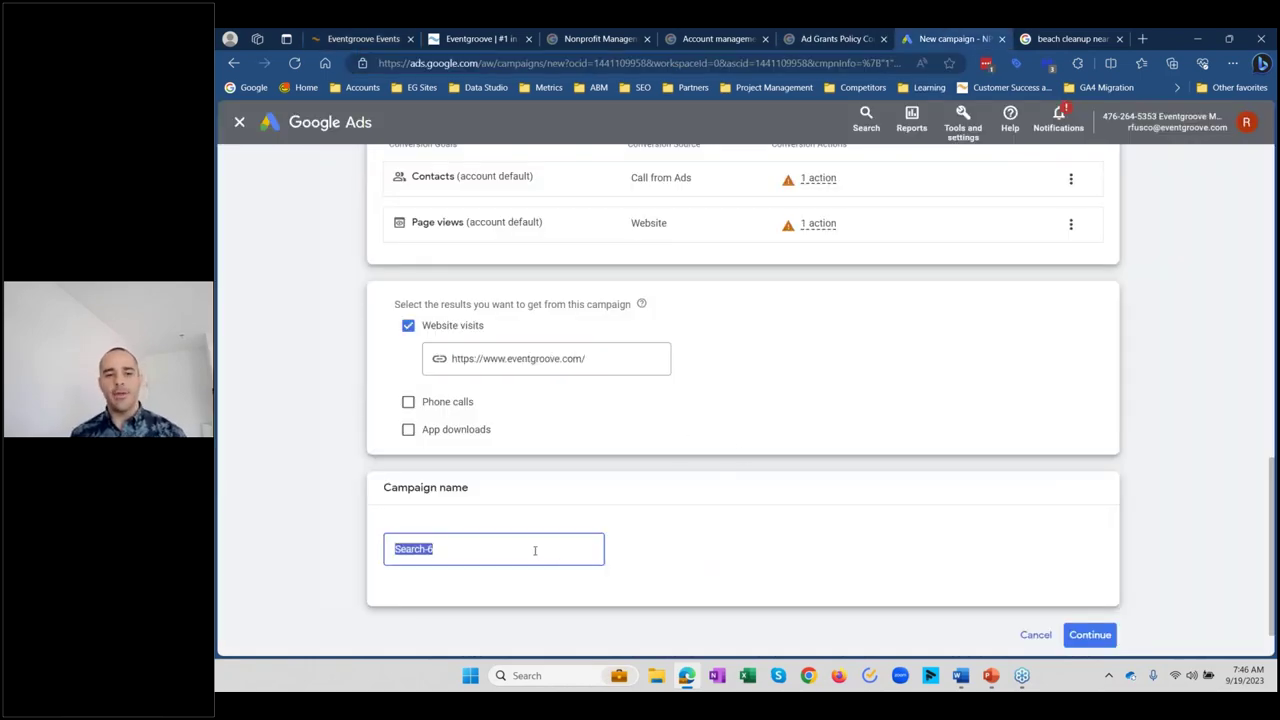
text(Event)
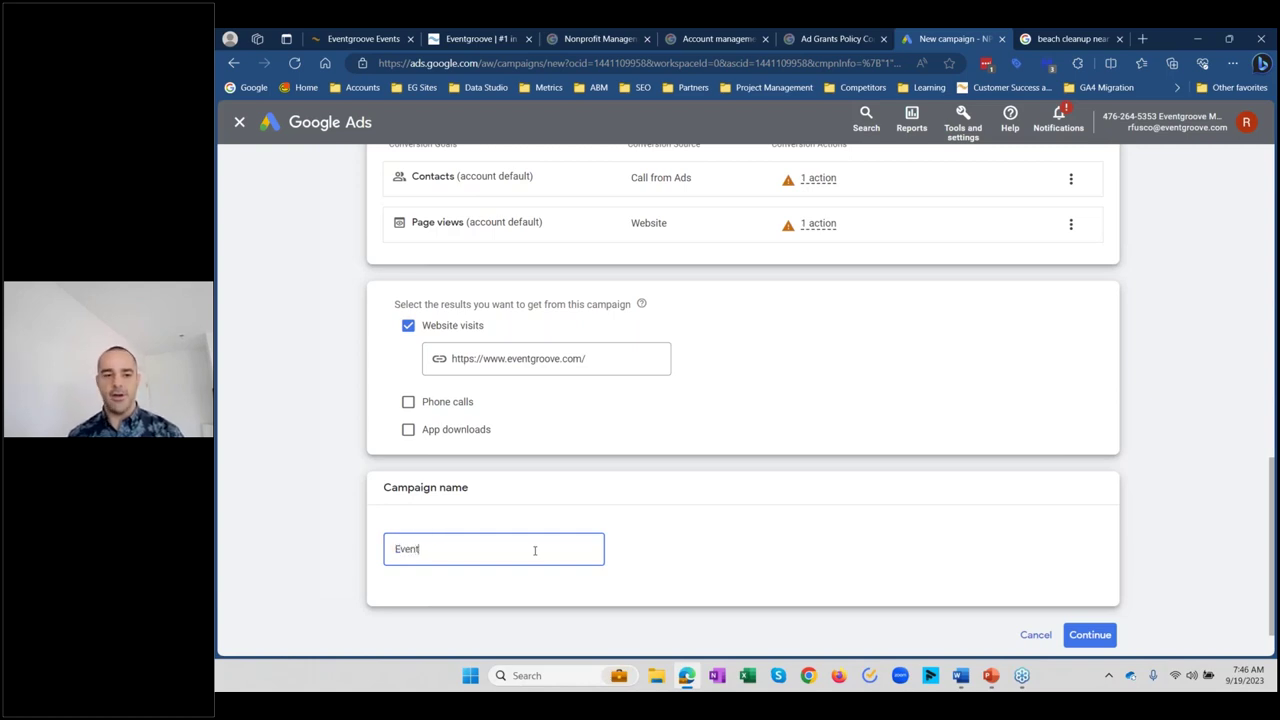
text(g)
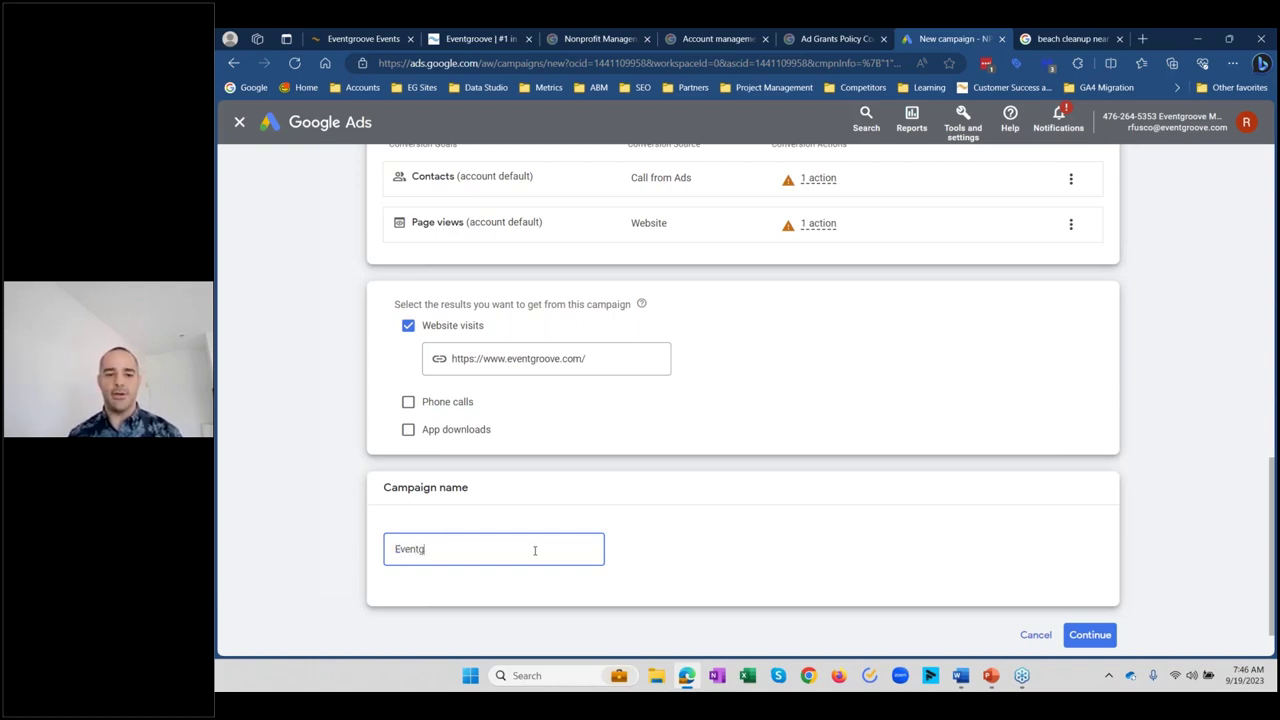
text(roove Events)
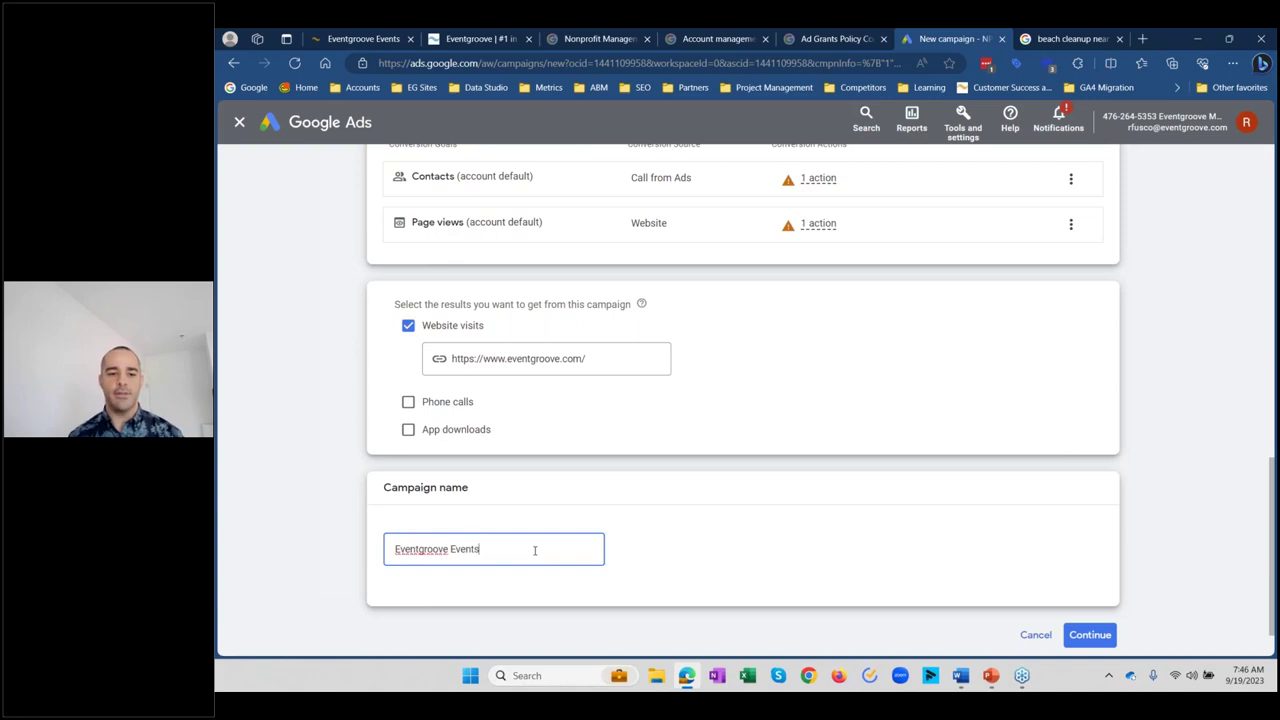
scroll(589, 559, down, 1)
click(1090, 577)
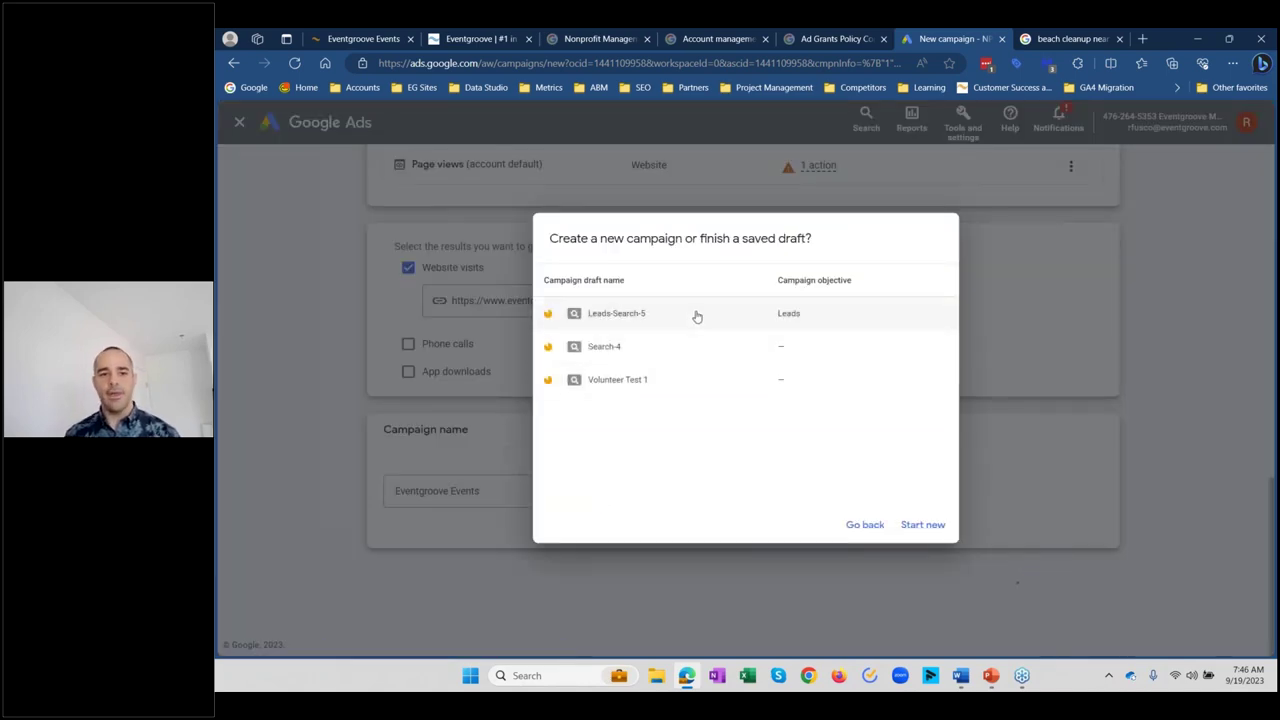
click(930, 525)
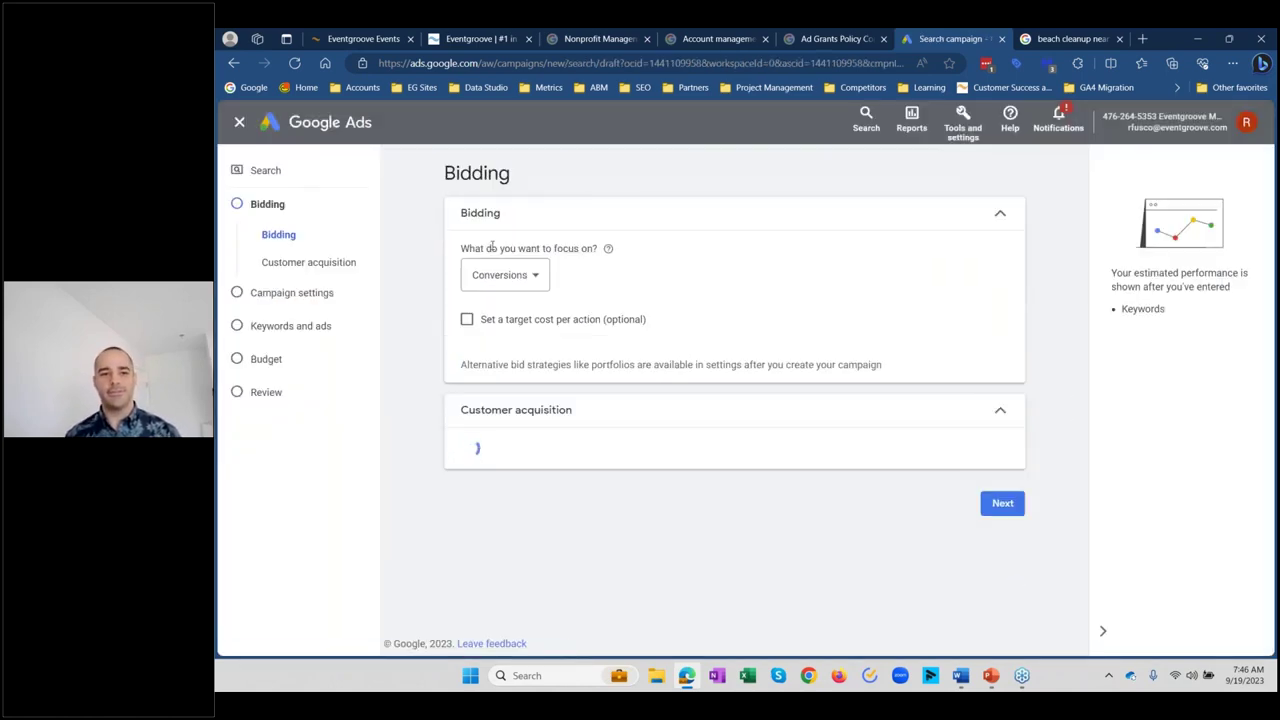
Step: Keep Conversions as the bidding focus and advance to Campaign settings
click(532, 280)
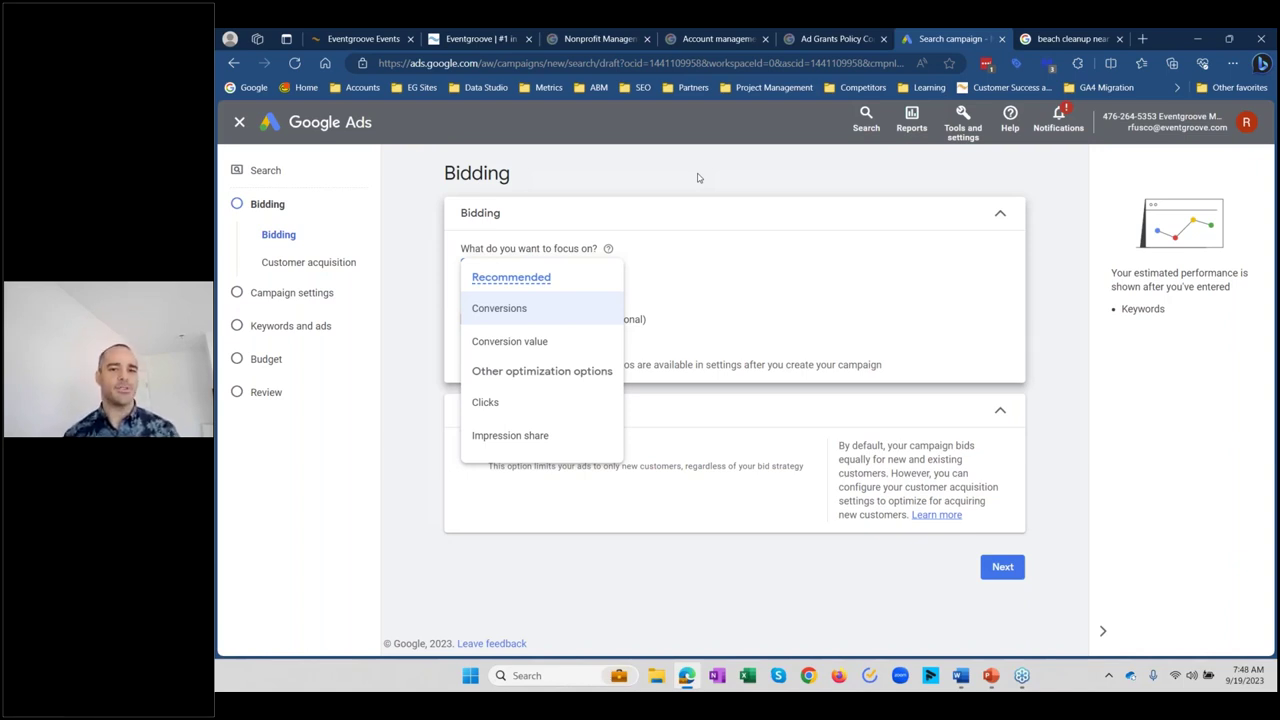
click(698, 177)
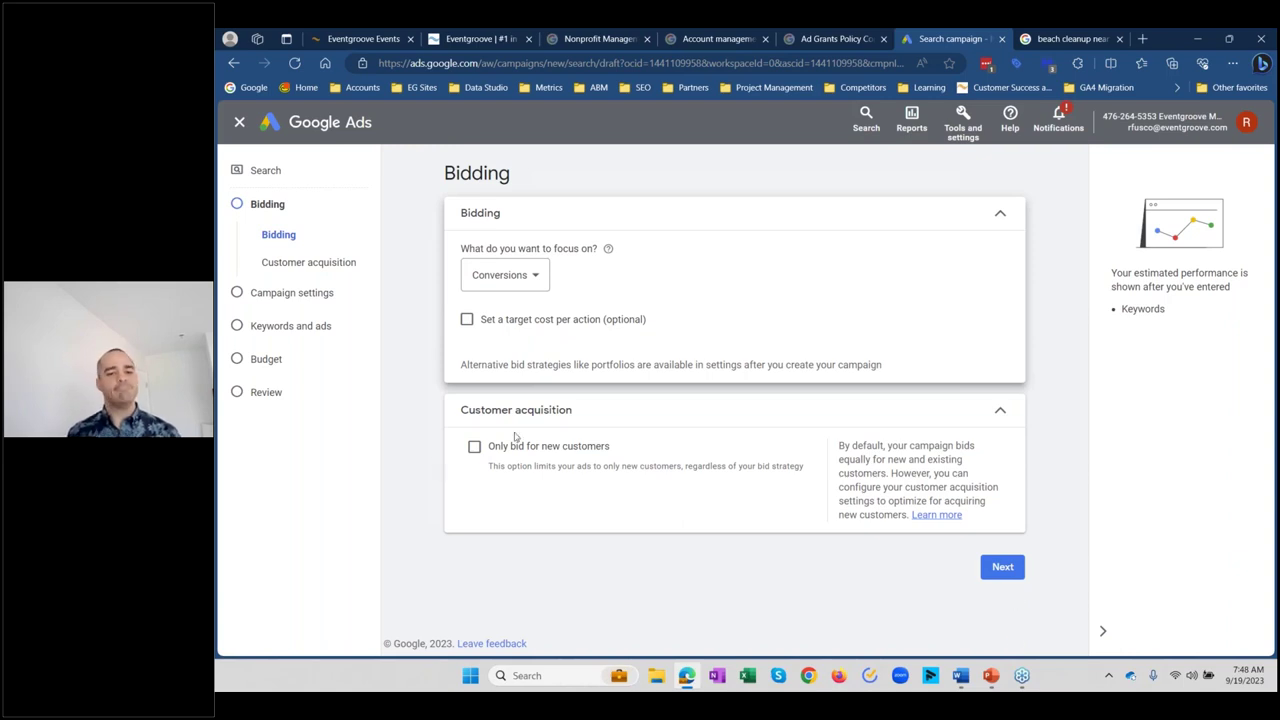
click(1003, 568)
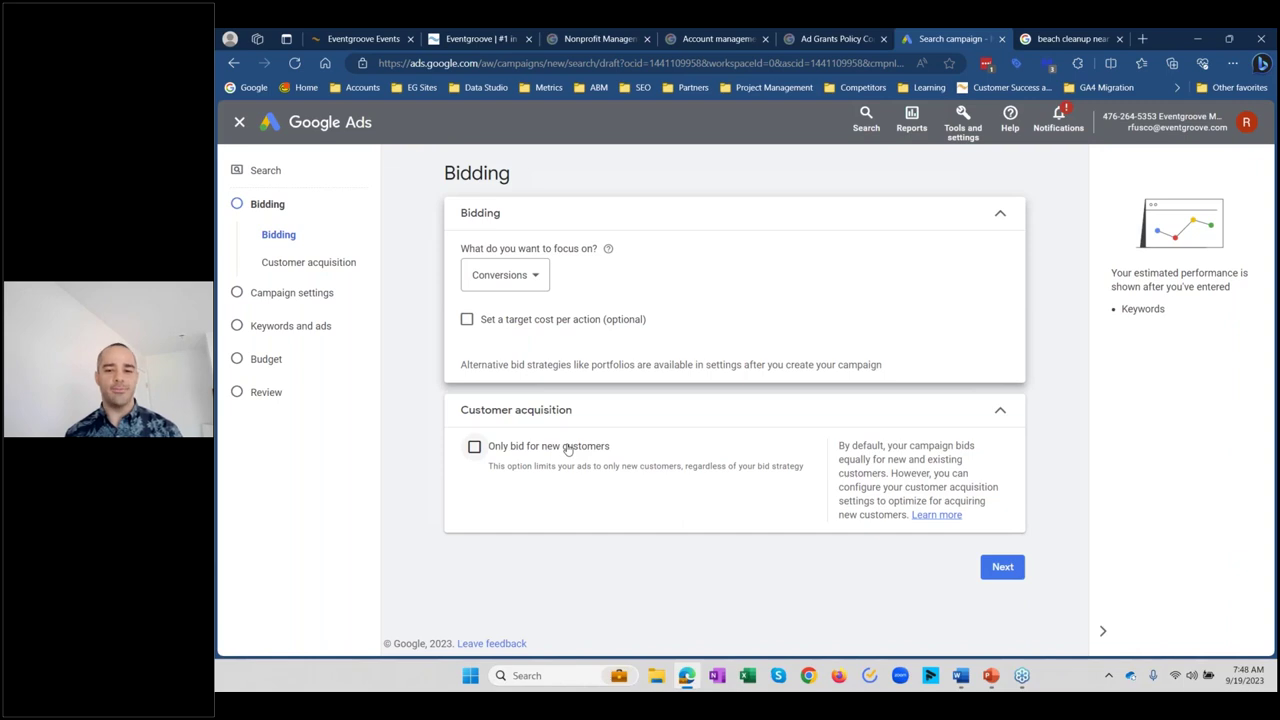
click(1003, 570)
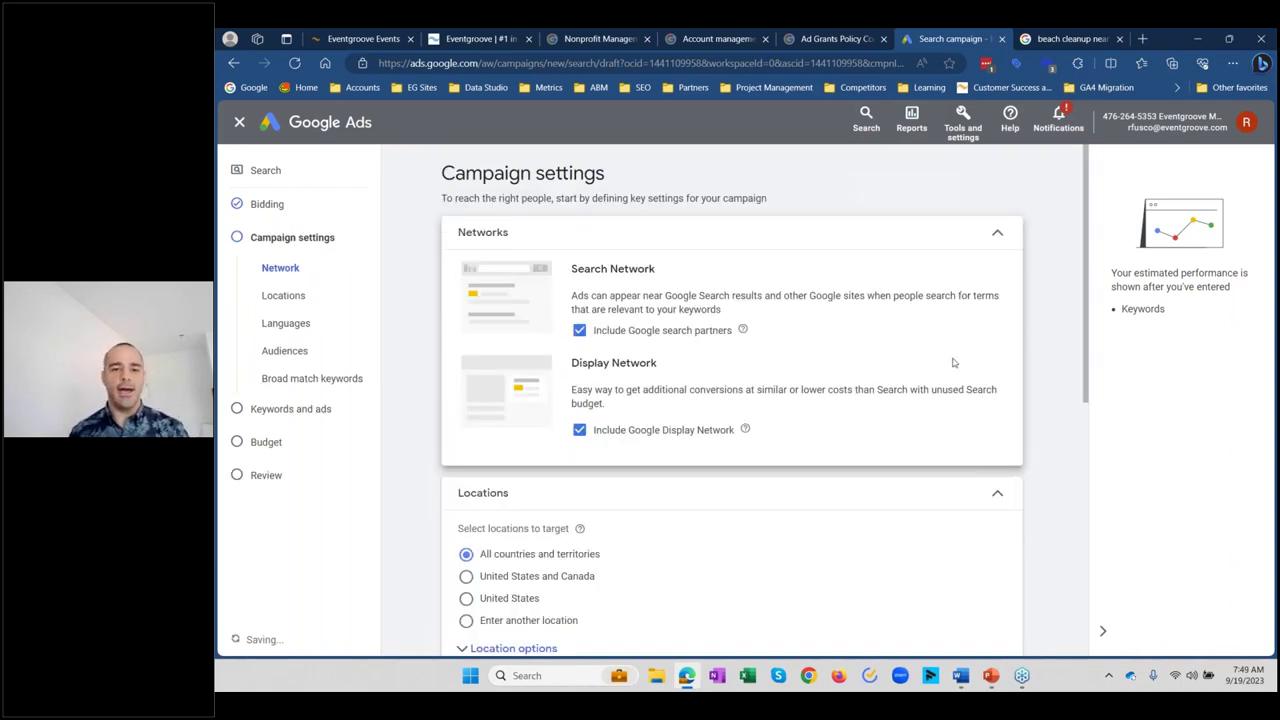
Step: Exclude the Display Network and search partners, and target 'Montana, United States'
click(582, 430)
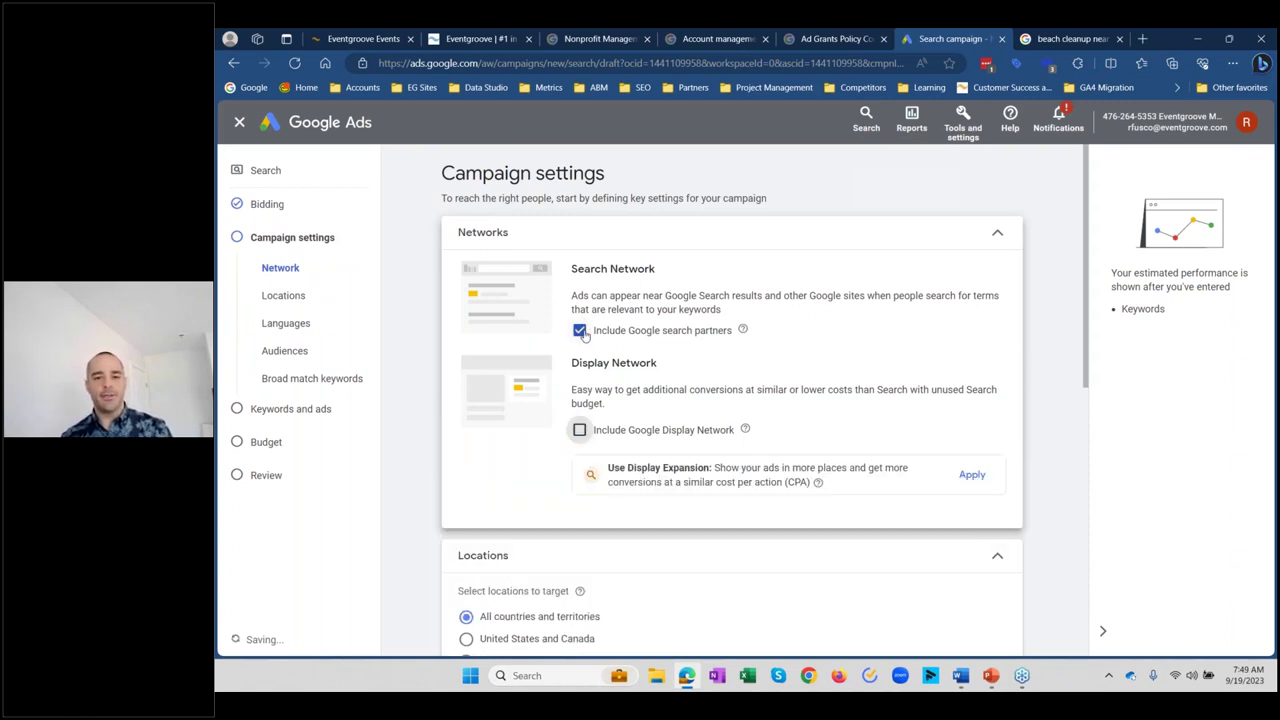
click(580, 331)
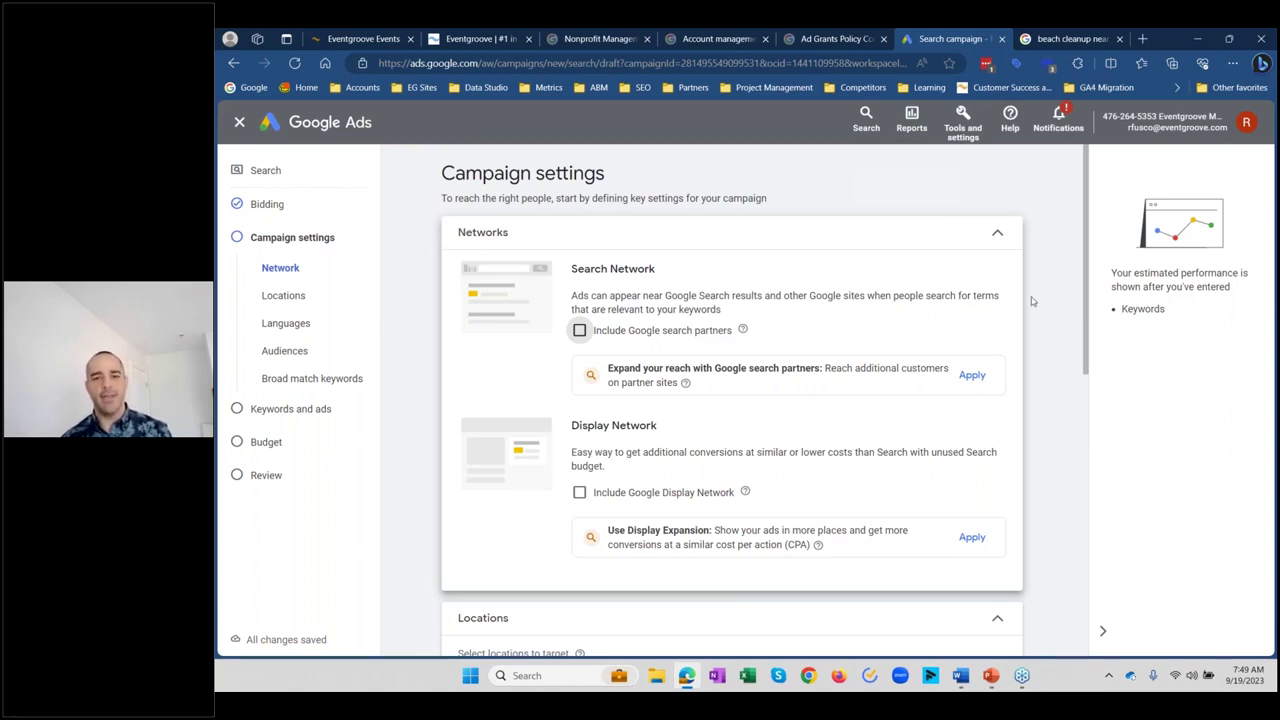
scroll(1040, 282, down, 3)
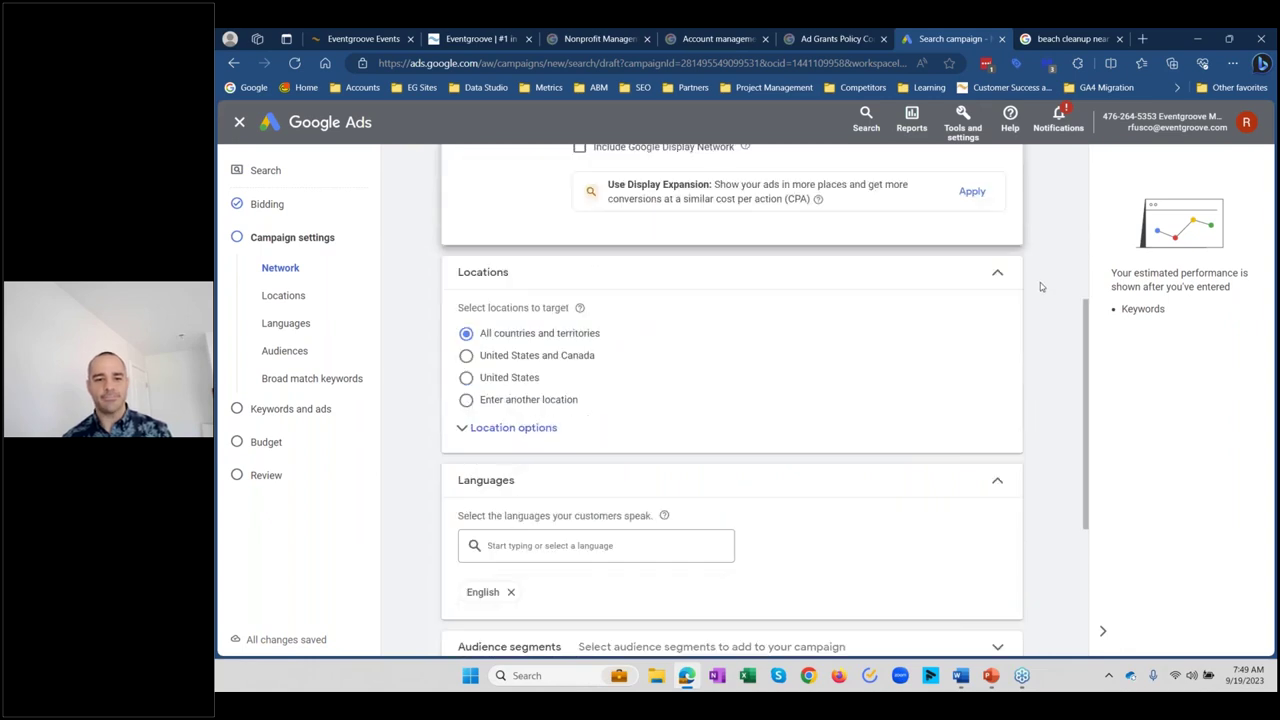
click(467, 401)
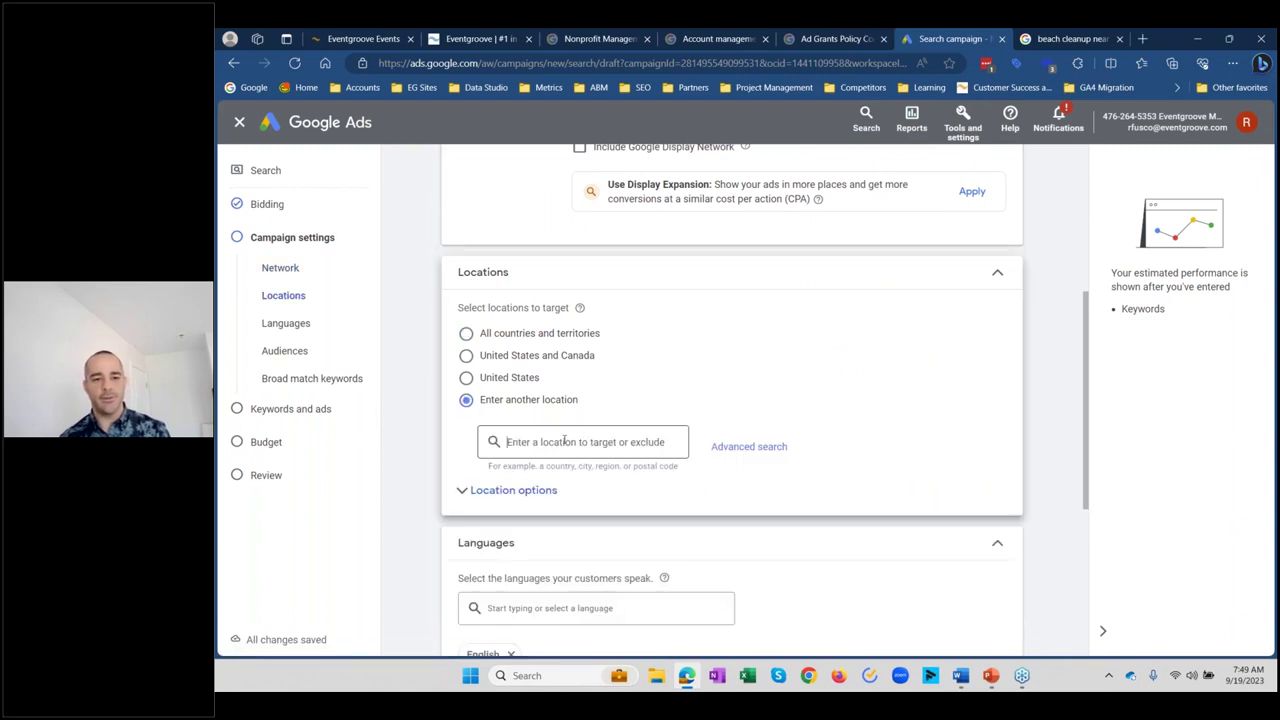
text(montana)
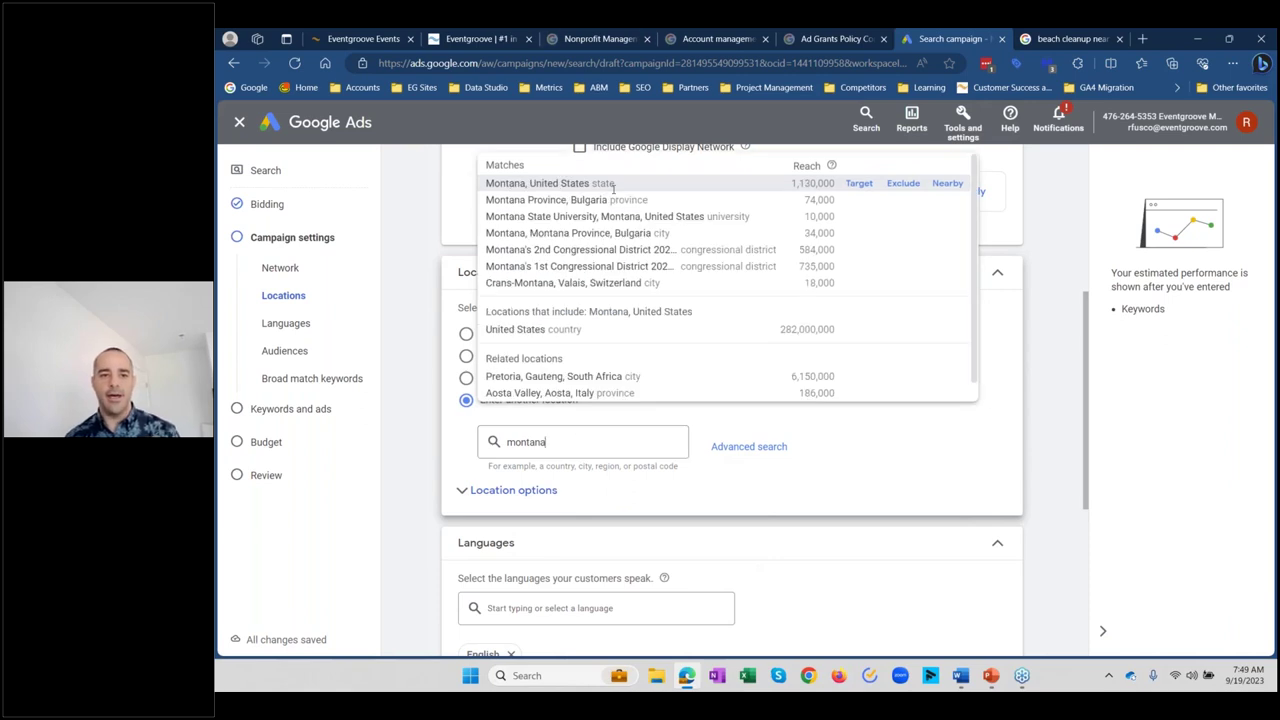
key(Return)
Step: Review More settings and audience segments, keeping broad match off and default rotation and schedule
scroll(783, 374, down, 2)
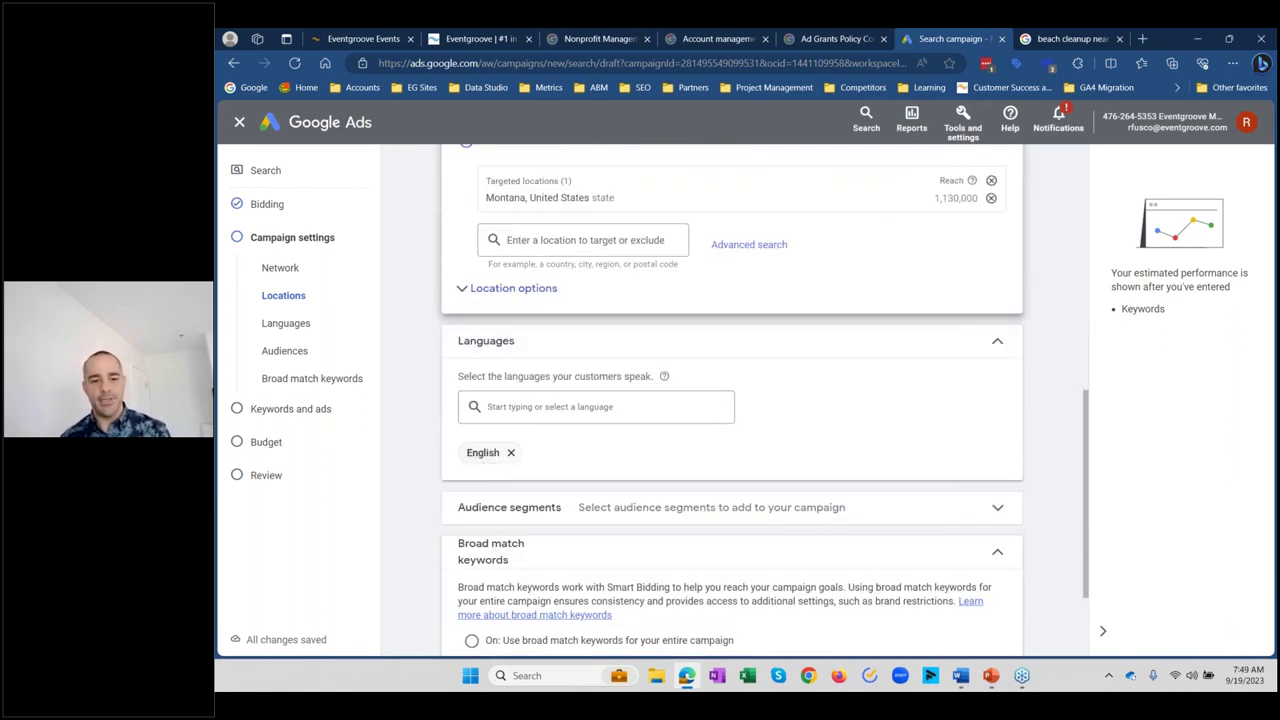
scroll(777, 363, down, 2)
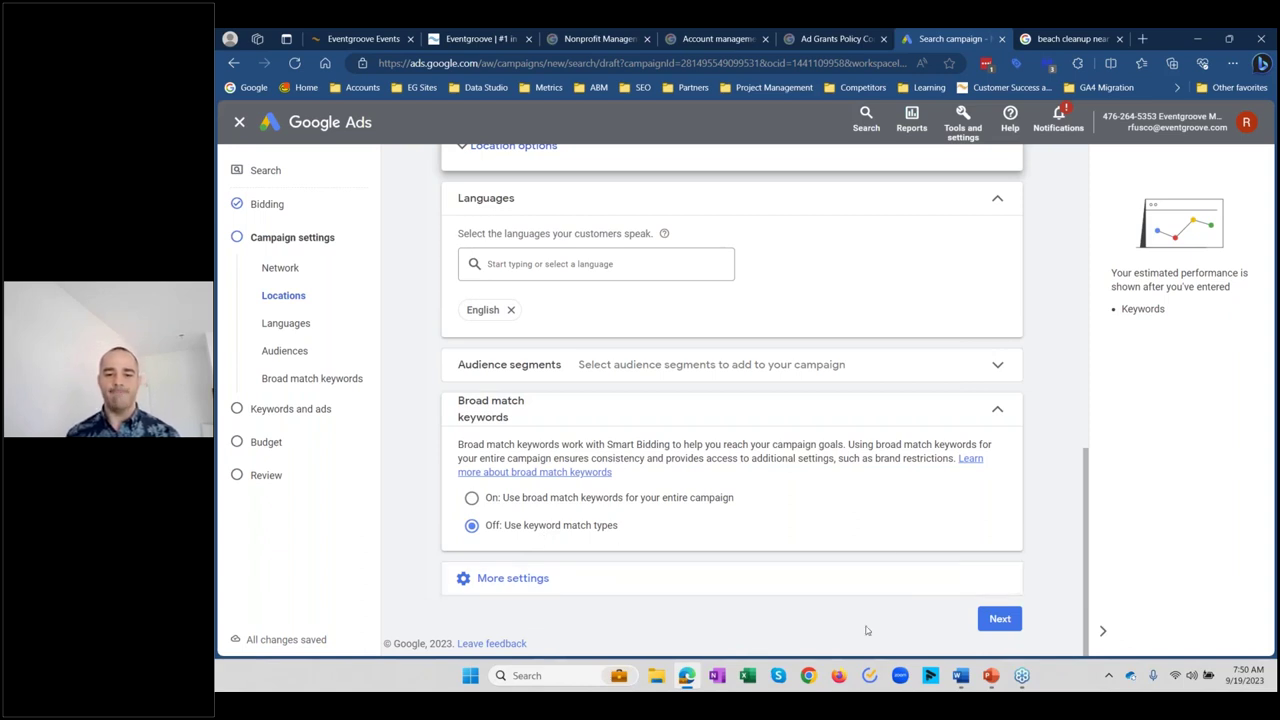
click(489, 579)
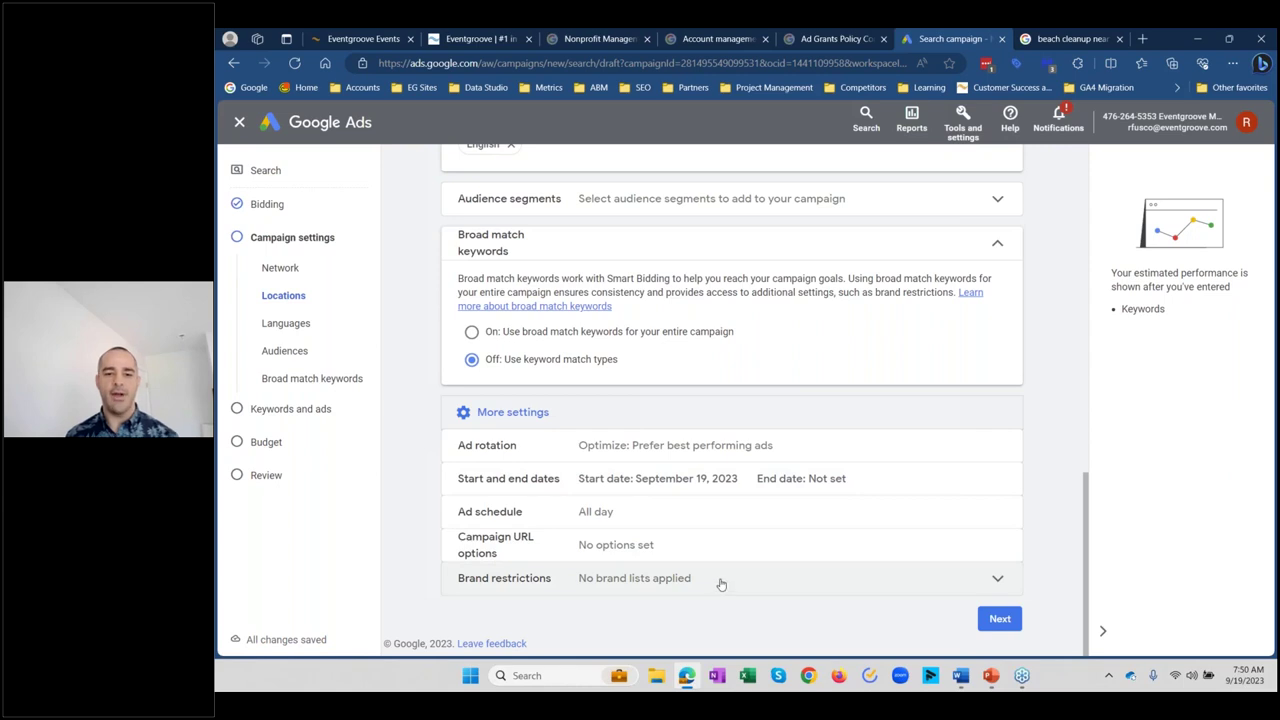
click(1003, 621)
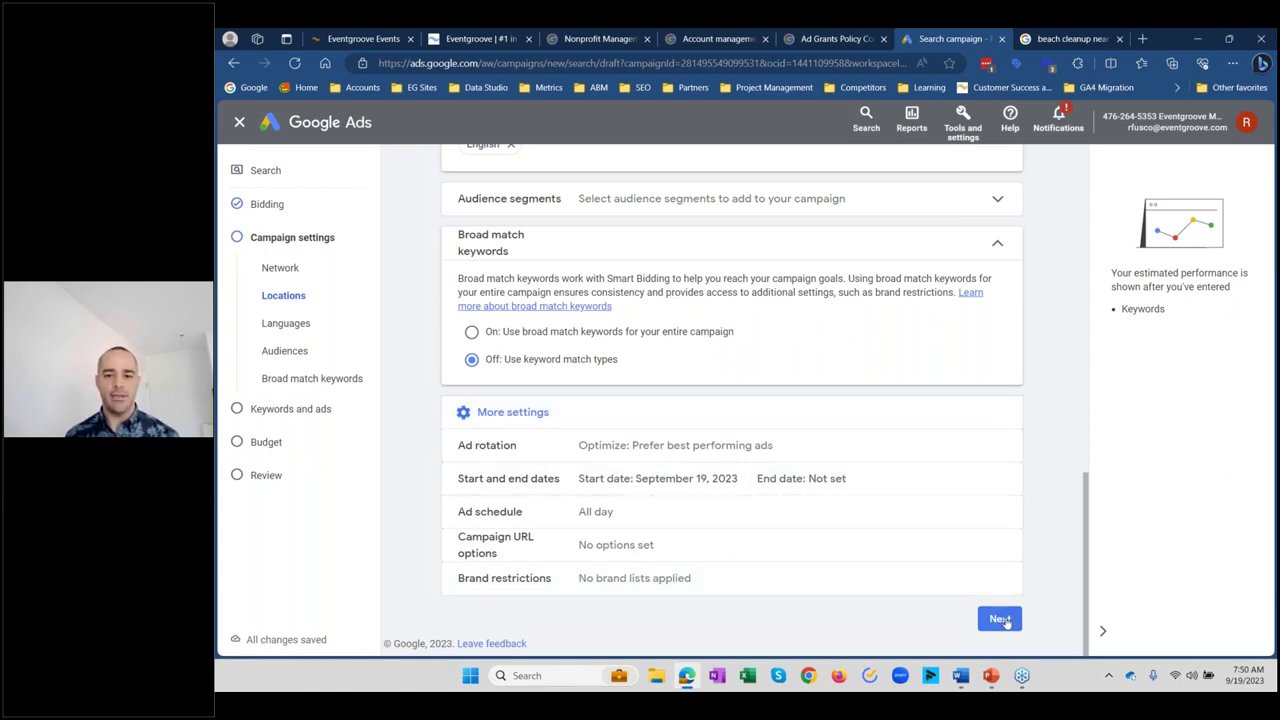
scroll(950, 293, up, 1)
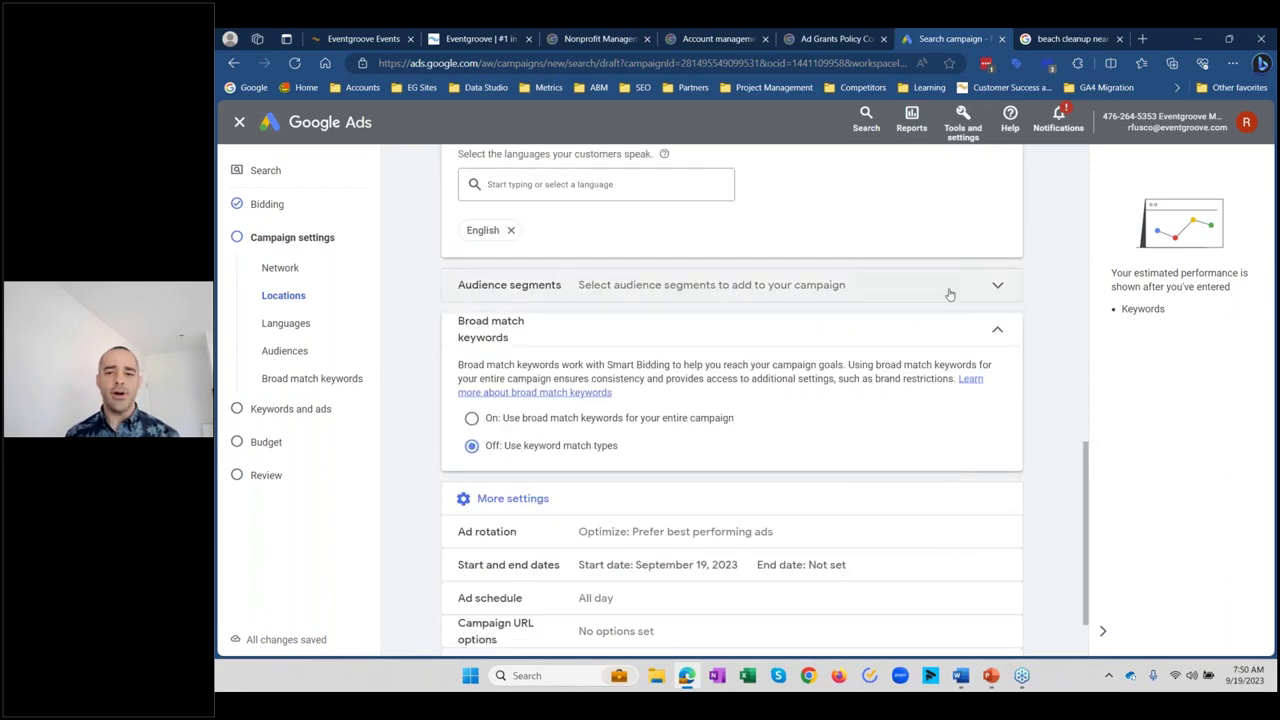
click(997, 287)
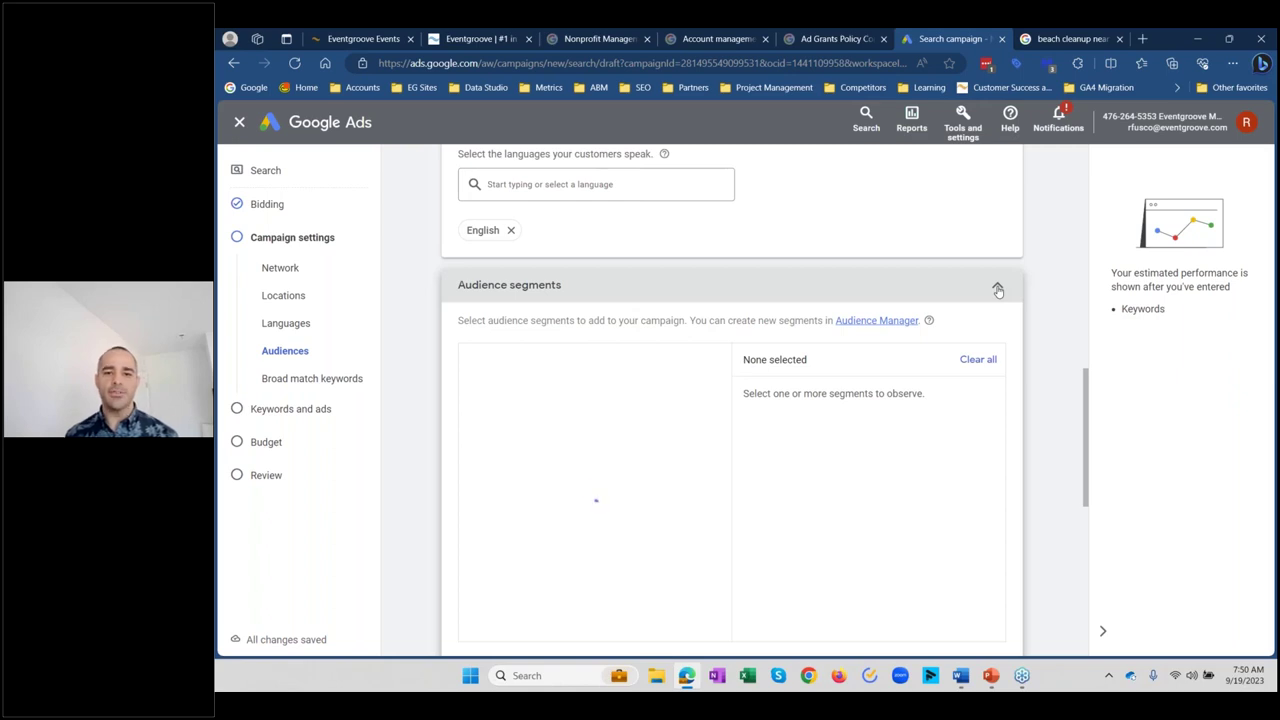
click(997, 289)
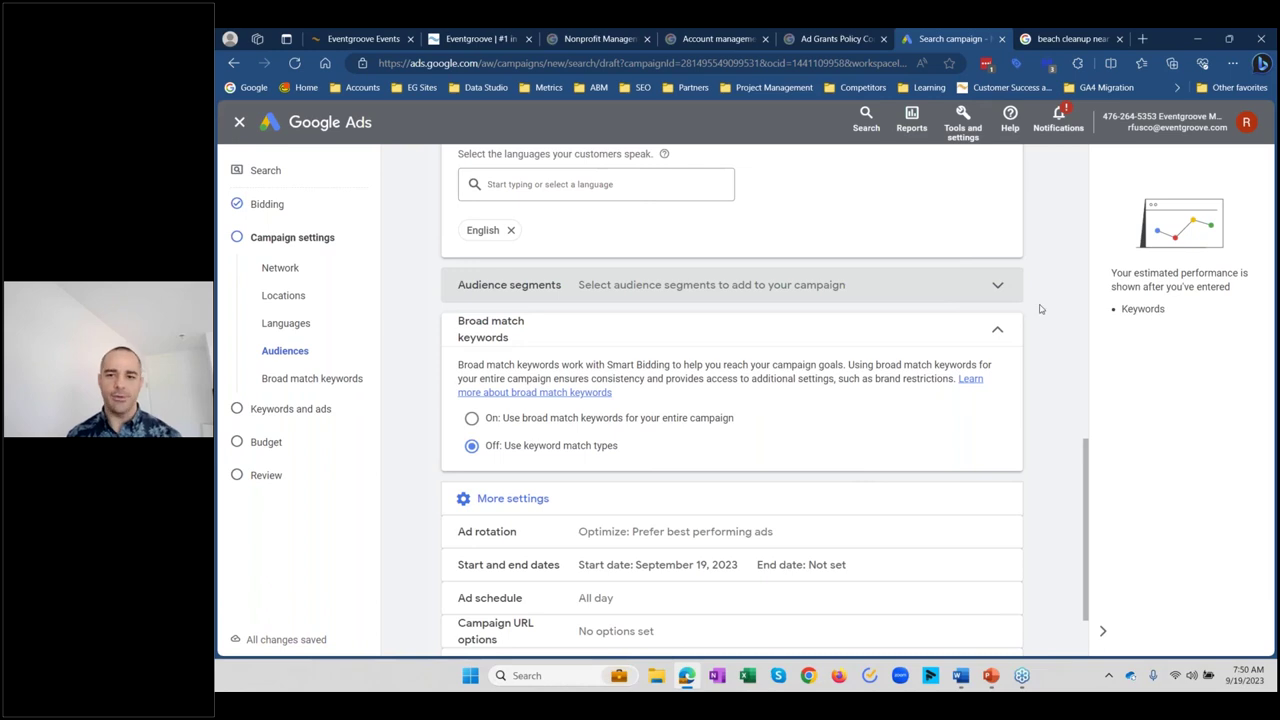
scroll(846, 189, down, 2)
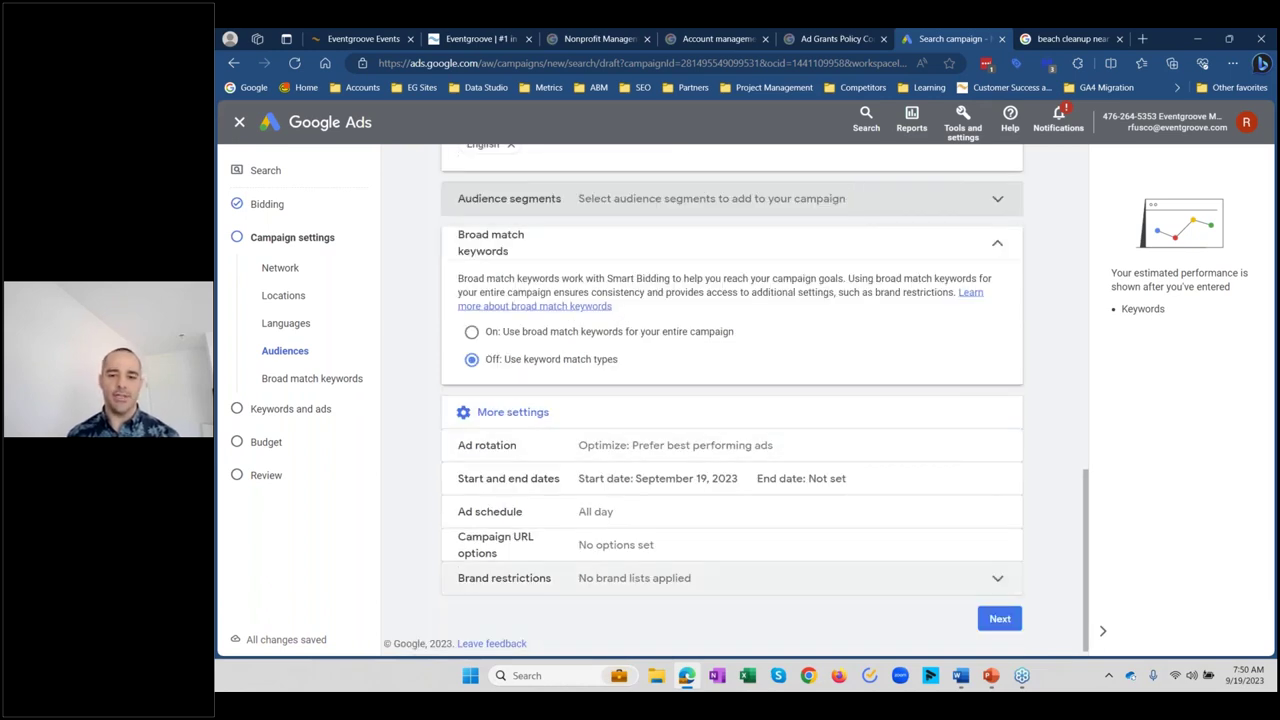
click(999, 620)
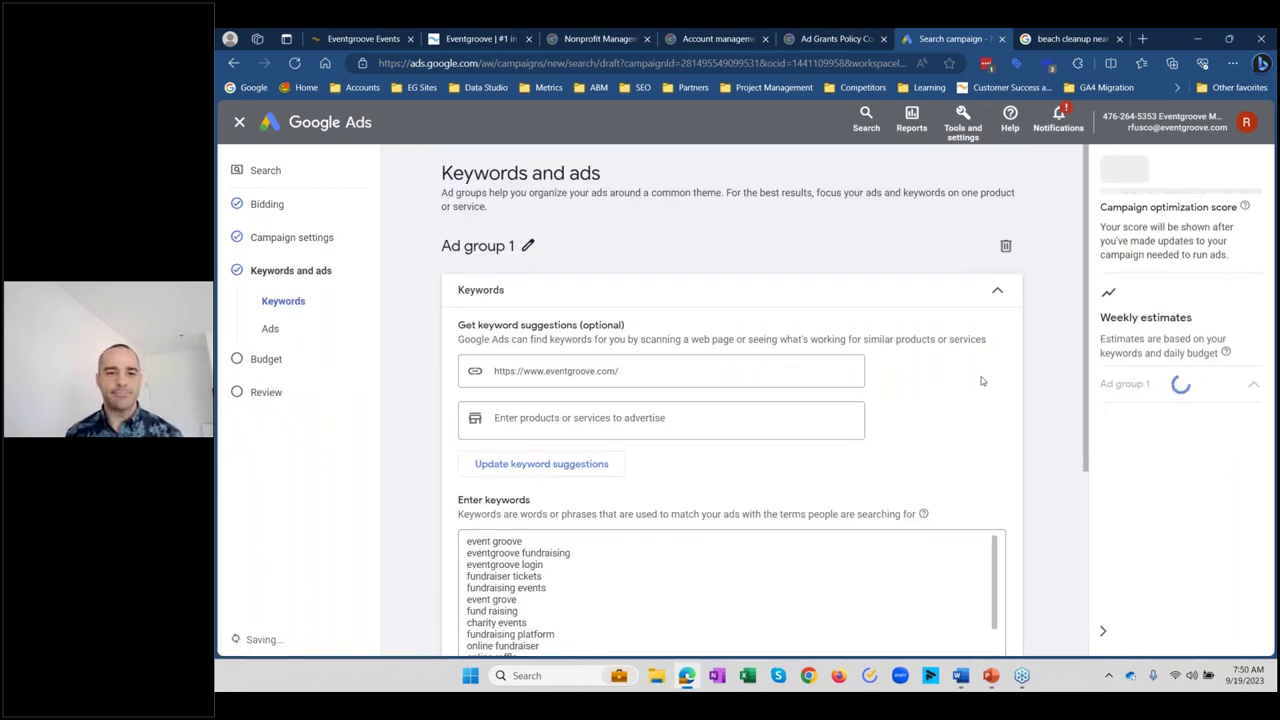
scroll(981, 380, down, 1)
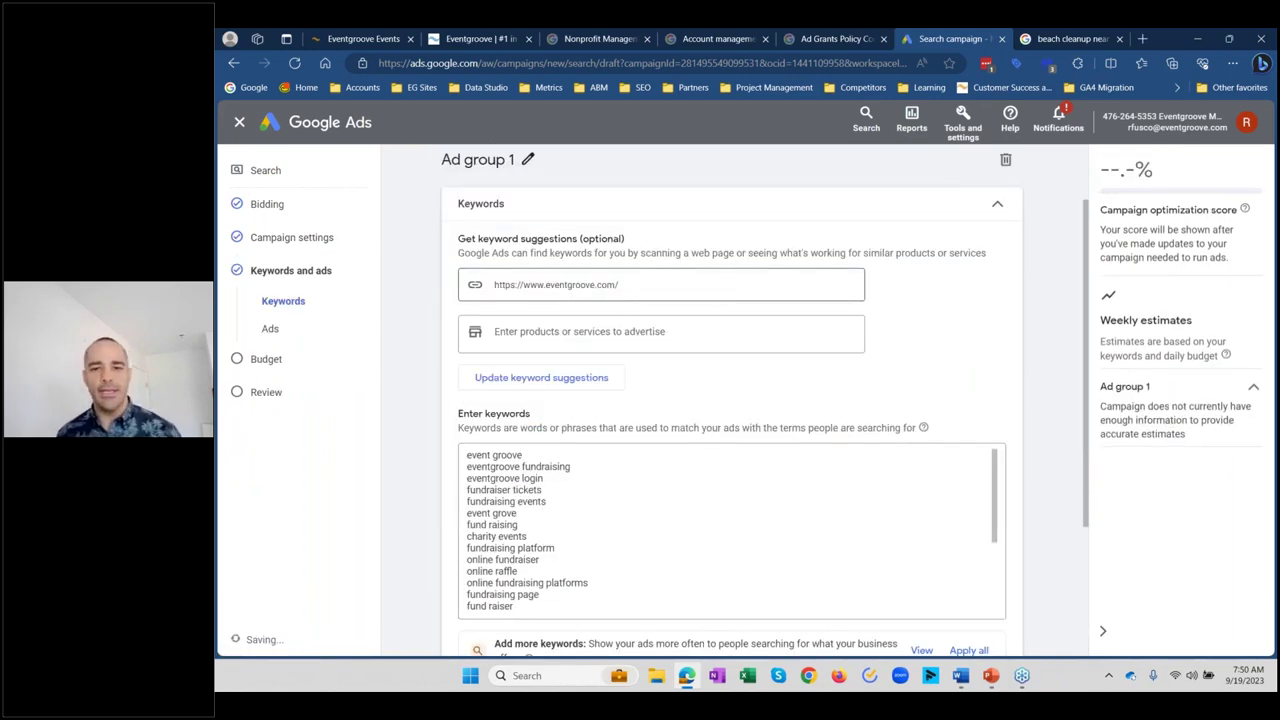
click(365, 38)
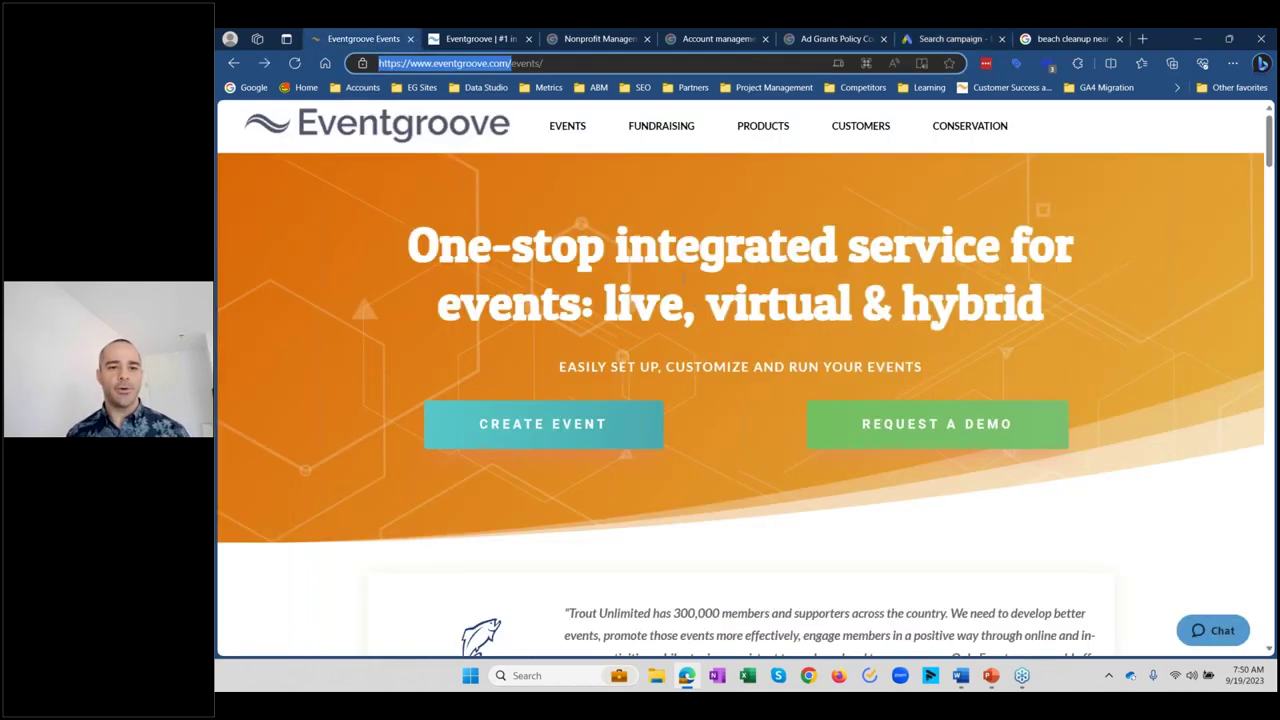
drag(550, 63, 550, 63)
key(ctrl+c)
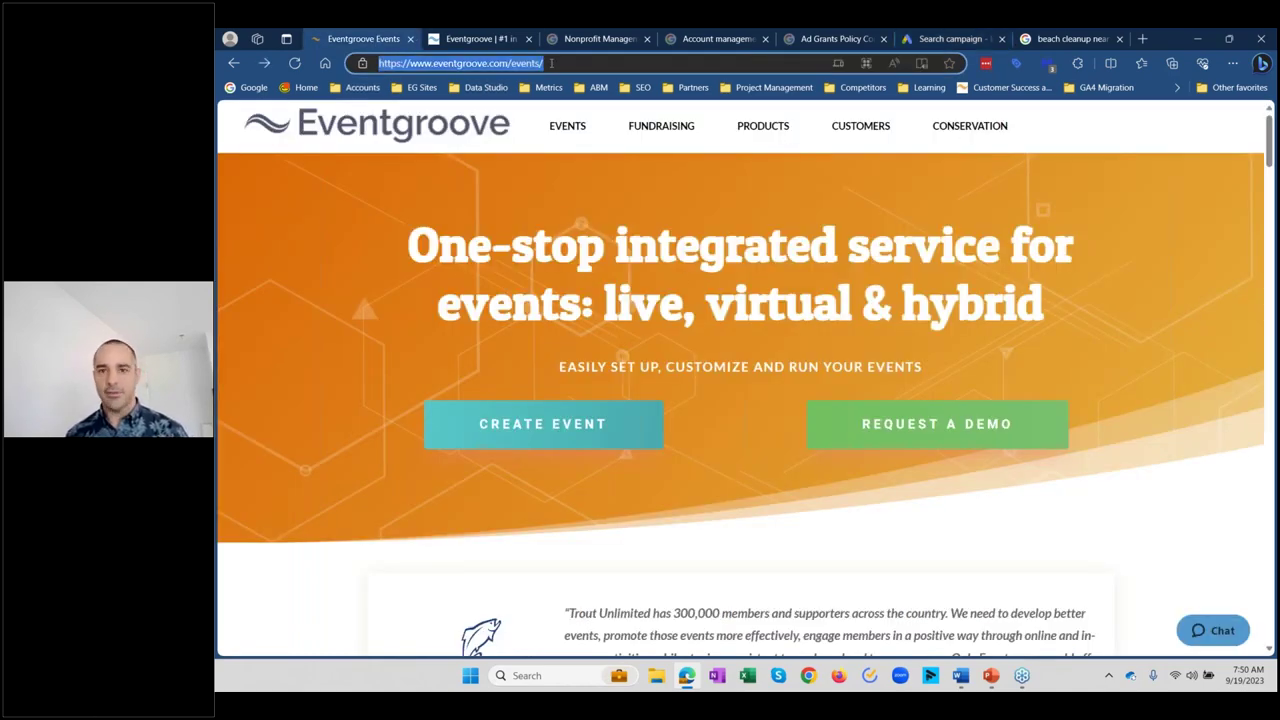
click(950, 38)
click(687, 285)
key(ctrl+a)
key(ctrl+v)
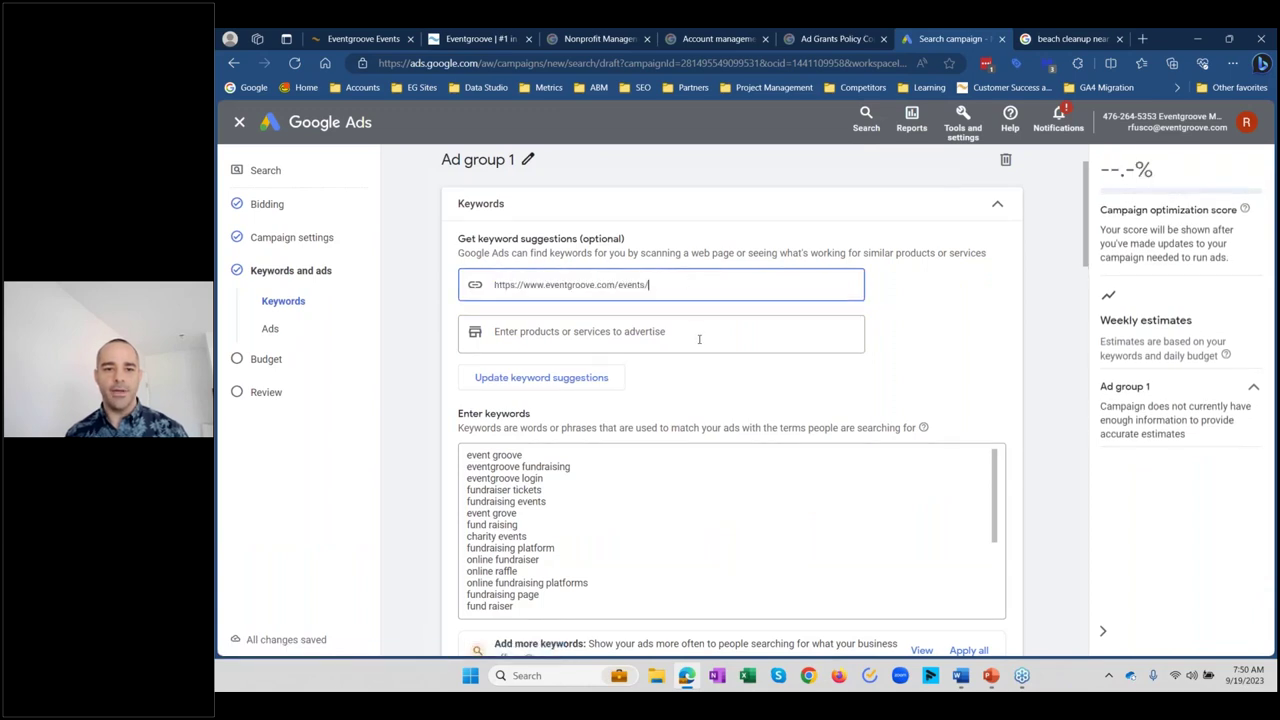
Step: Add 'event ticketing platform' as a product and update keyword suggestions
click(699, 339)
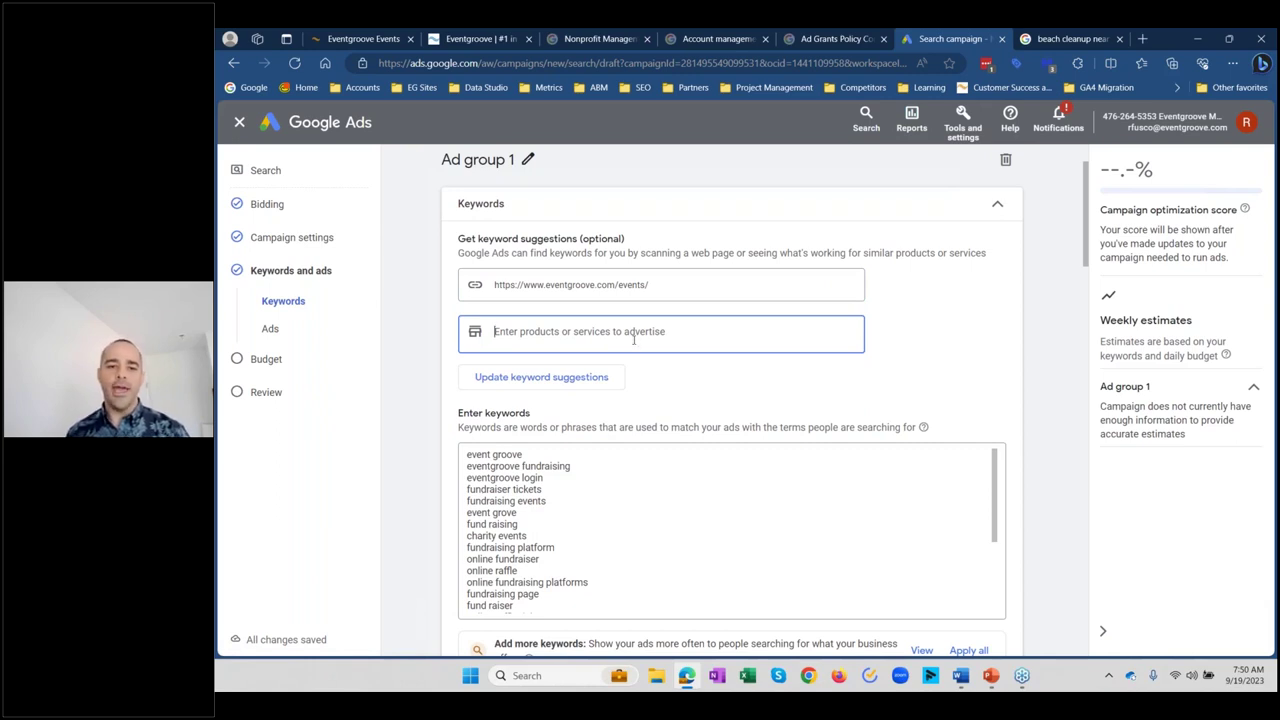
text(event ticketing platform)
key(Return)
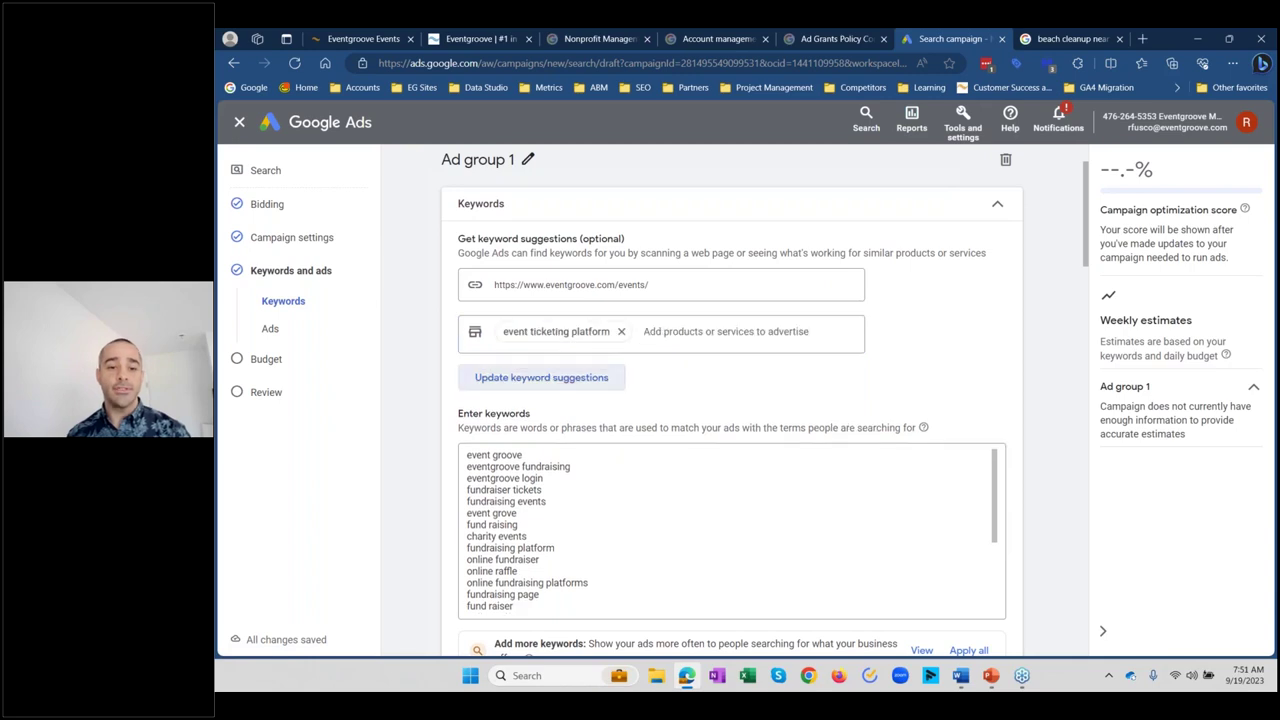
click(541, 377)
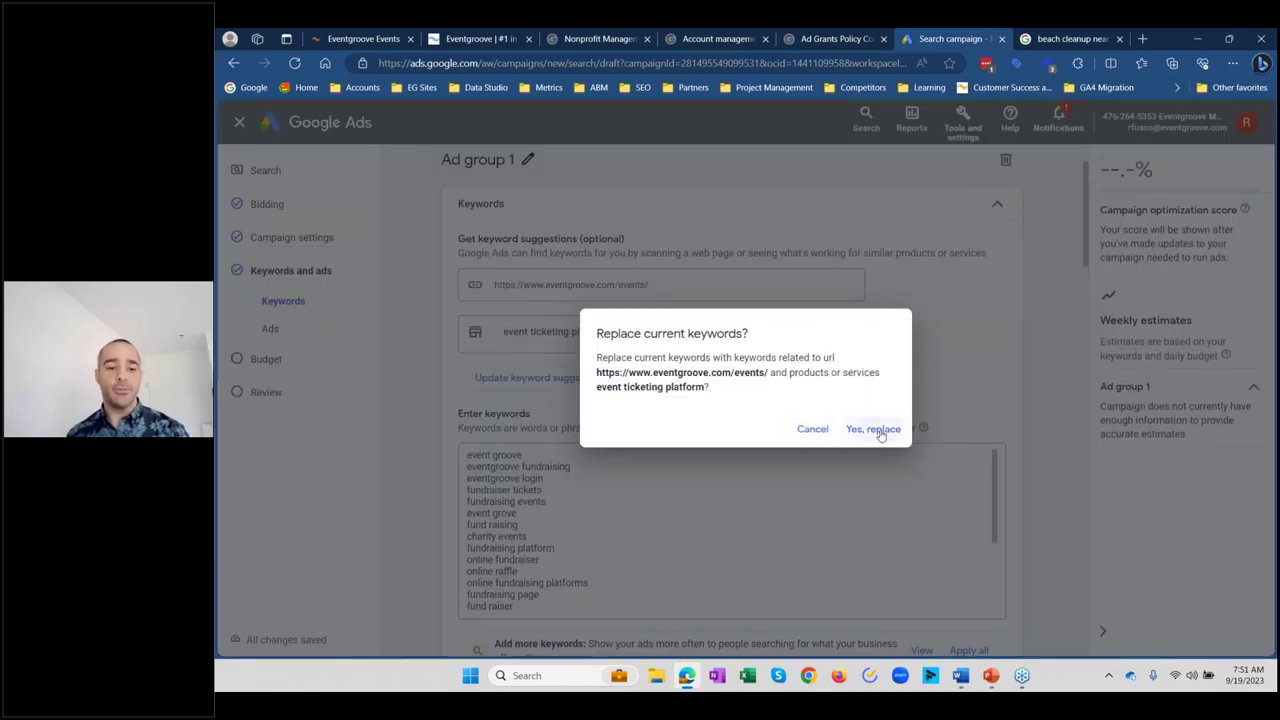
Step: Confirm replacing Ad group 1's keywords and review new suggestions like 'best platform to sell tickets'
click(880, 430)
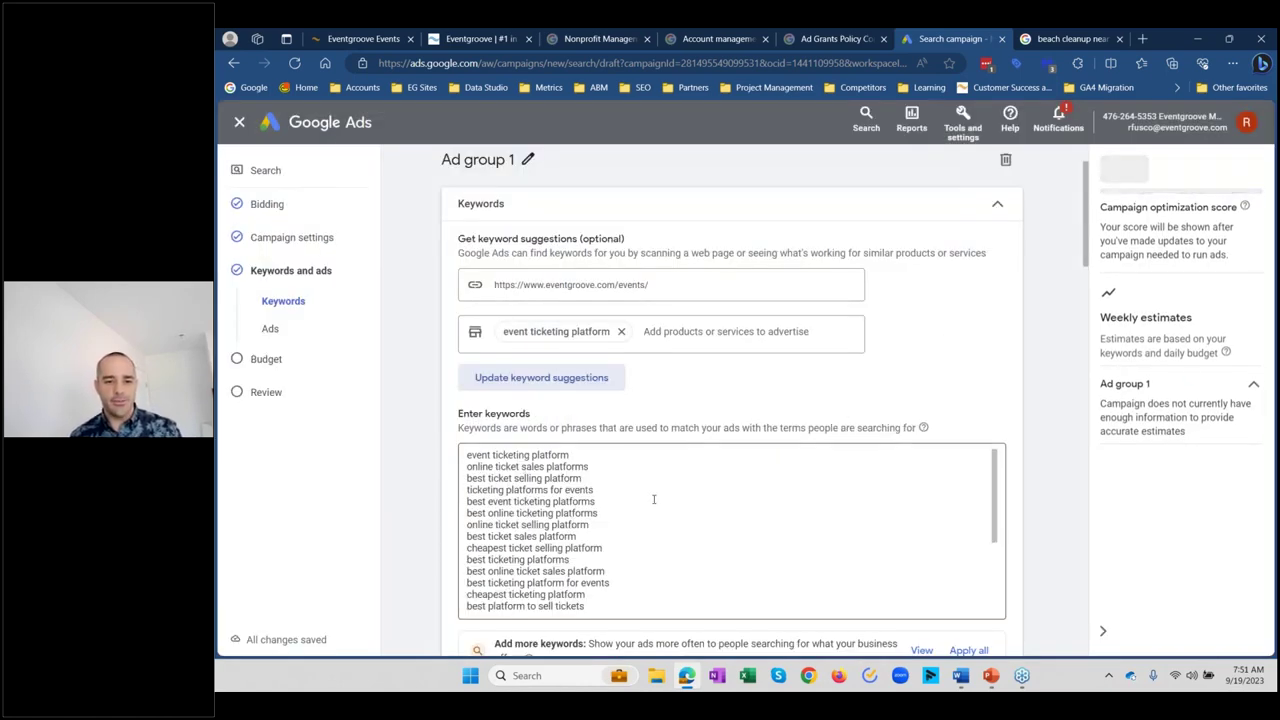
scroll(650, 500, down, 1)
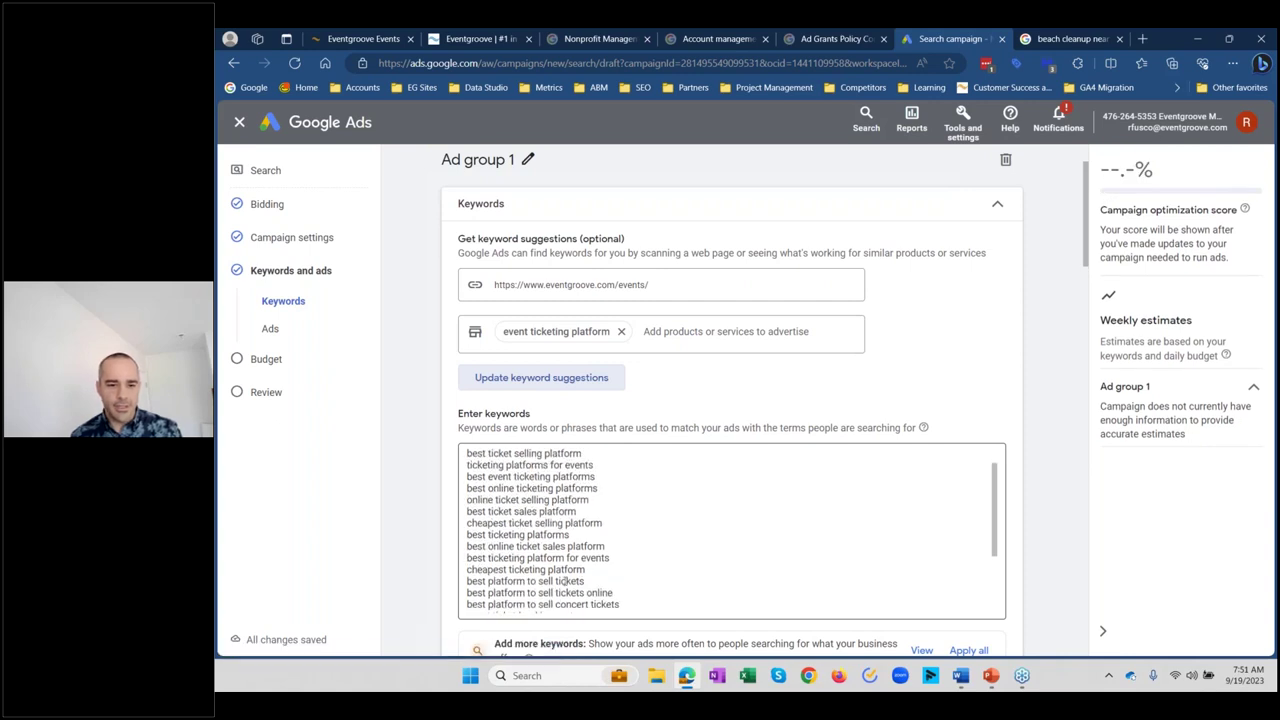
scroll(577, 531, up, 1)
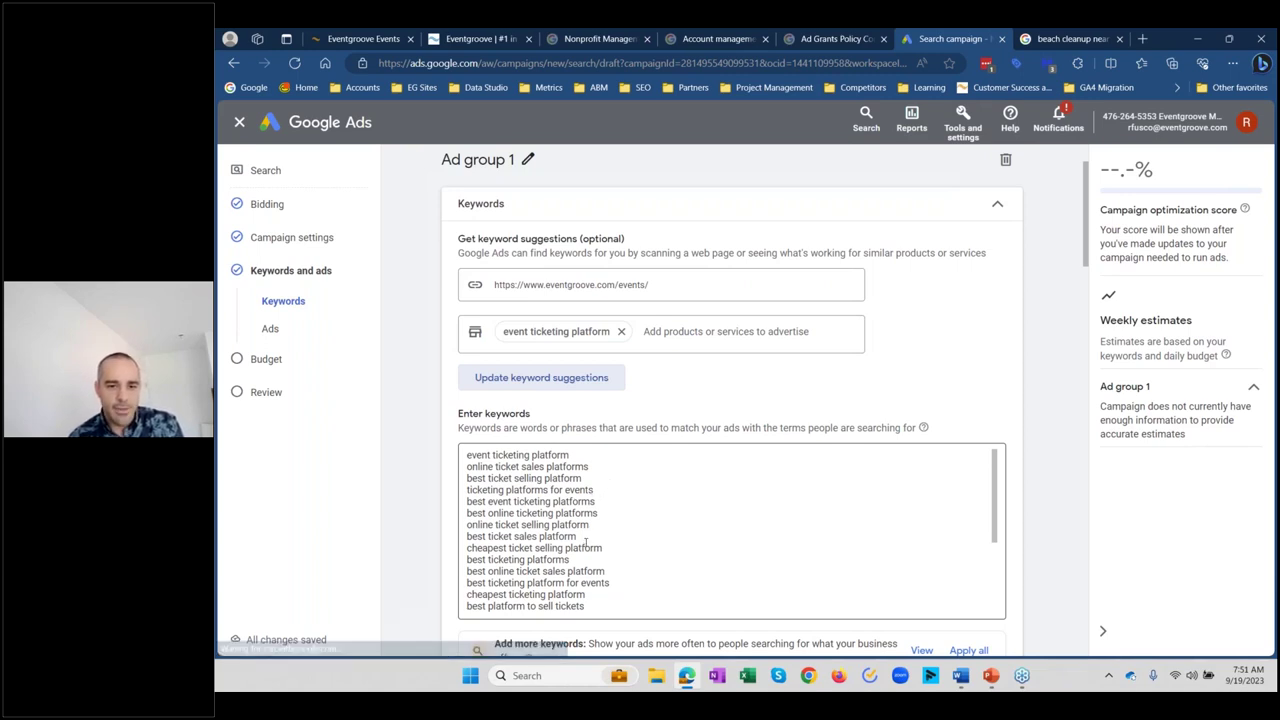
scroll(616, 543, down, 1)
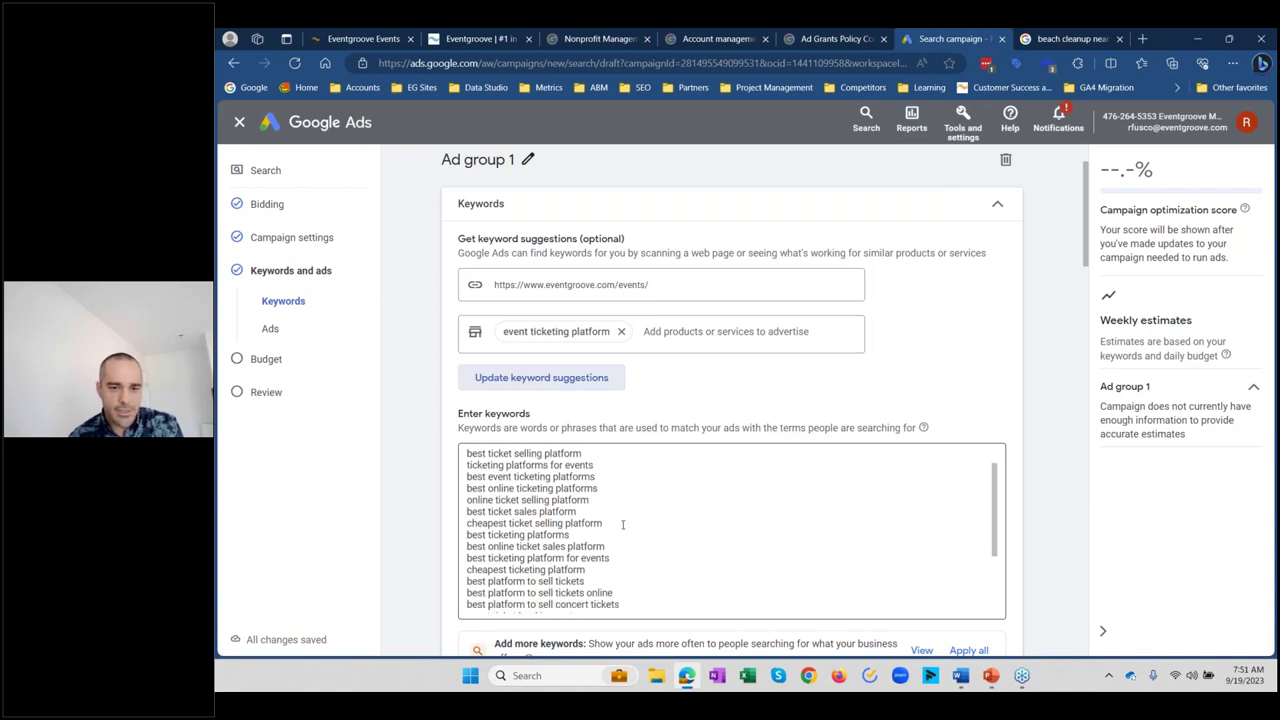
scroll(622, 524, down, 1)
scroll(617, 555, down, 3)
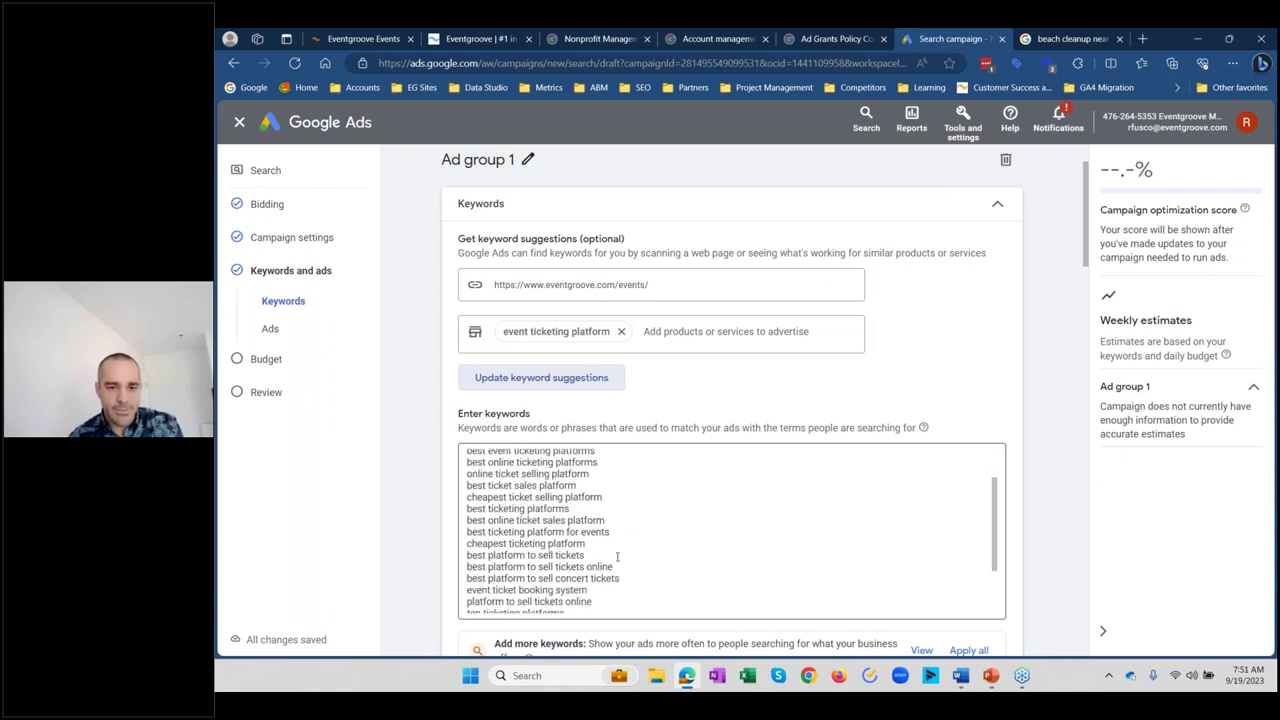
scroll(617, 551, down, 1)
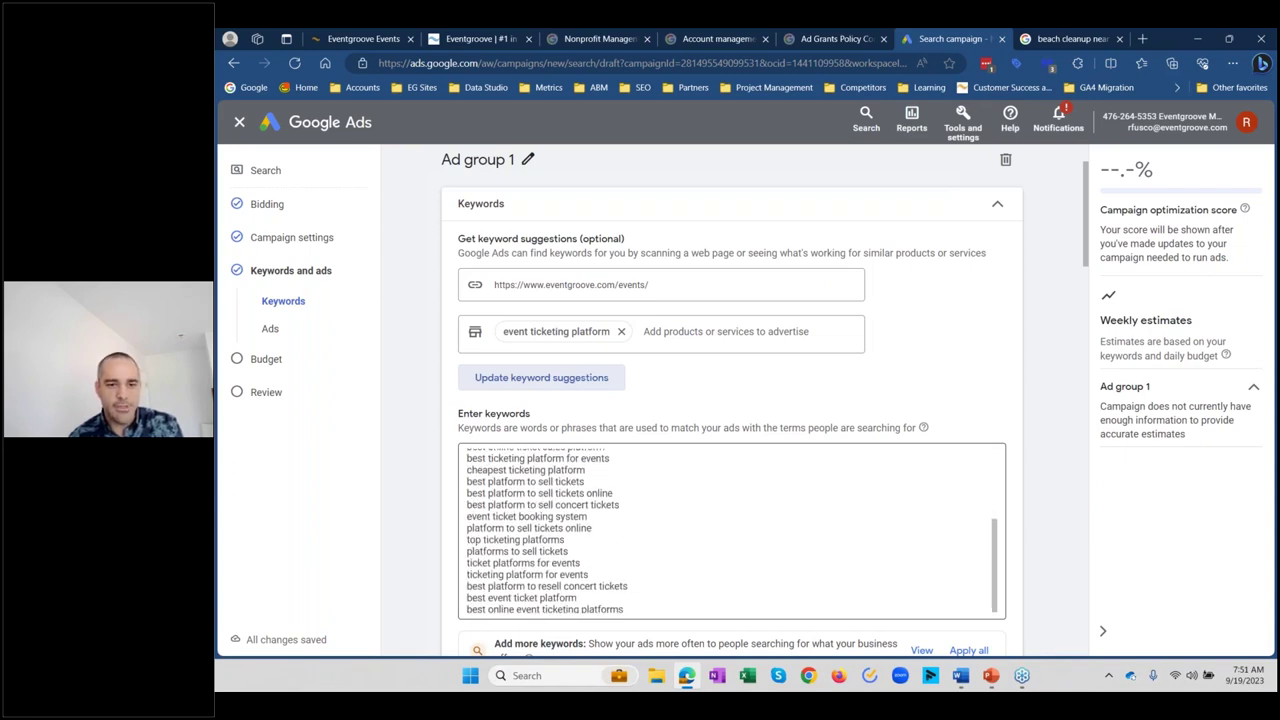
scroll(1045, 414, down, 2)
scroll(1023, 410, up, 3)
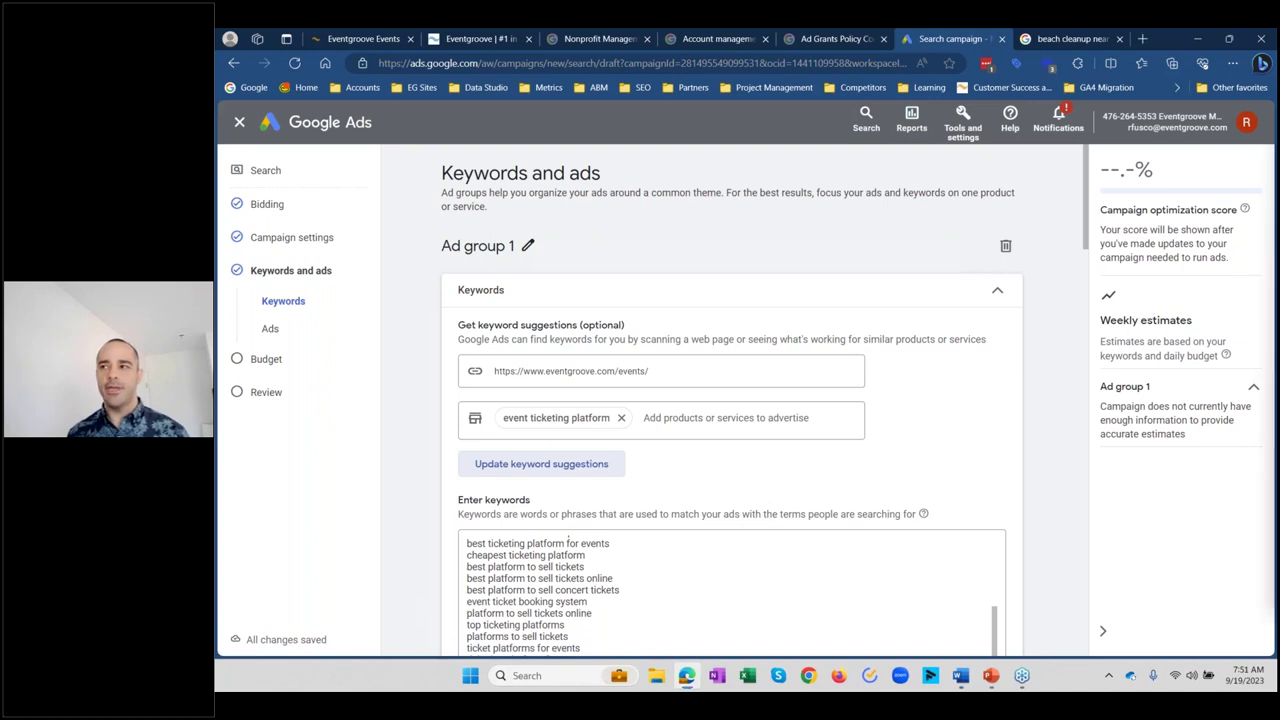
Step: Paste 'Nonprofit event management' as a product and delete the stray dot chip
key(alt+Tab)
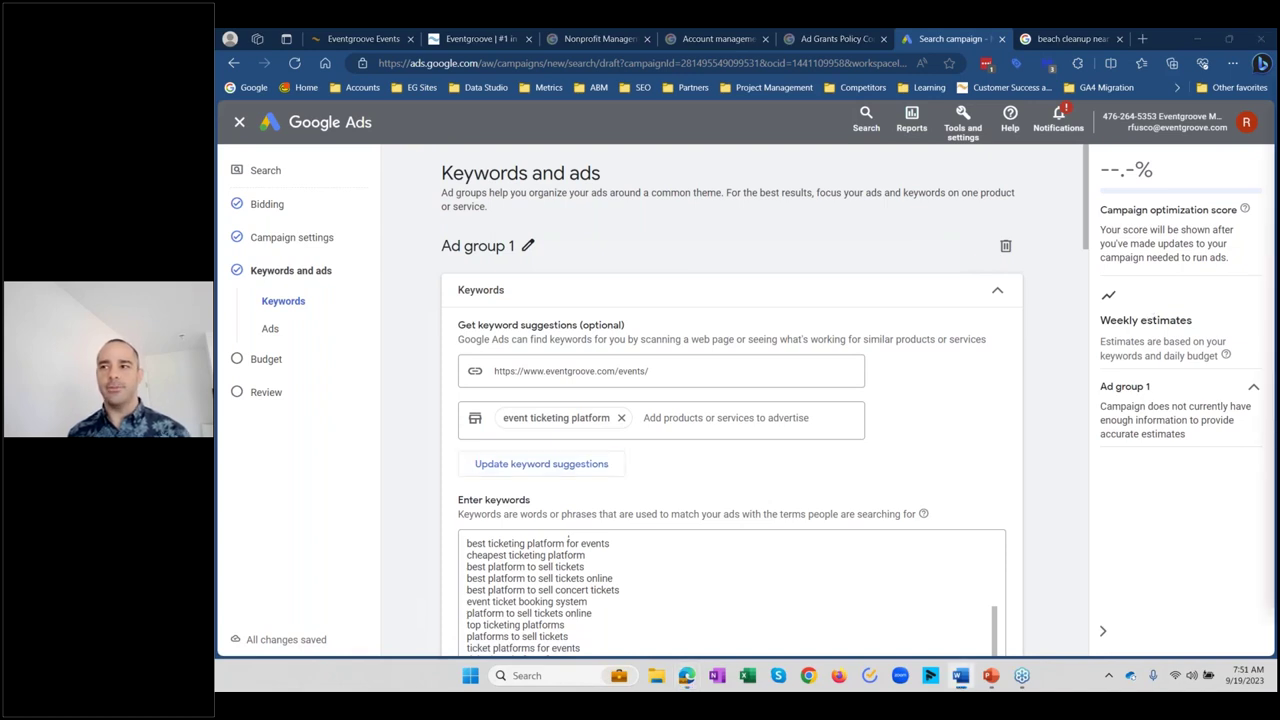
click(701, 420)
text(Nonprofit event management)
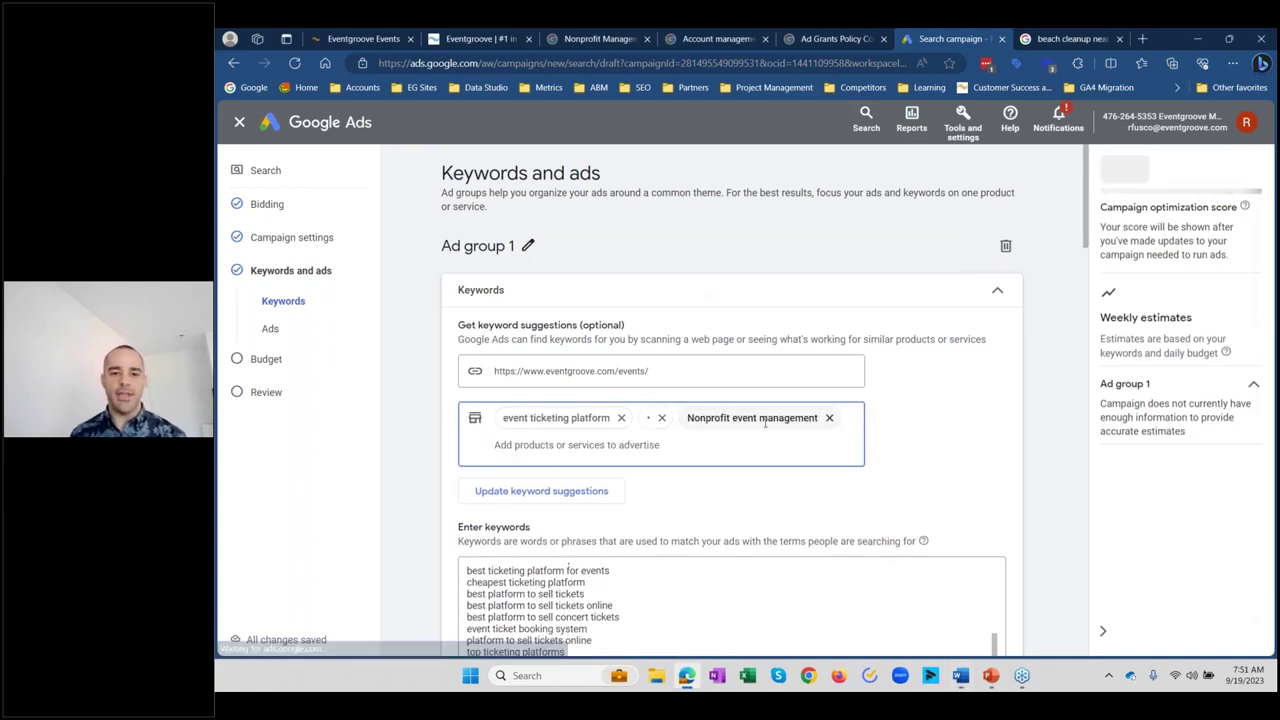
click(661, 418)
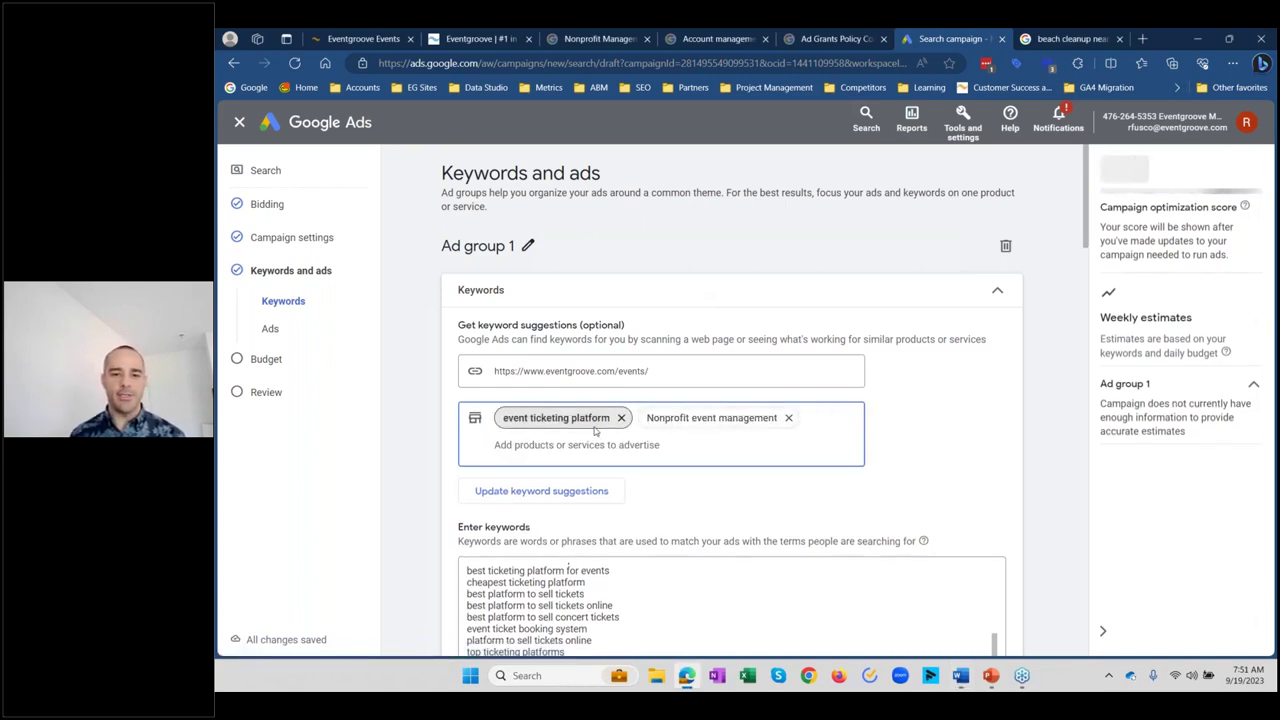
Step: Regenerate keyword suggestions from both products, replacing the existing keywords
click(541, 491)
click(866, 425)
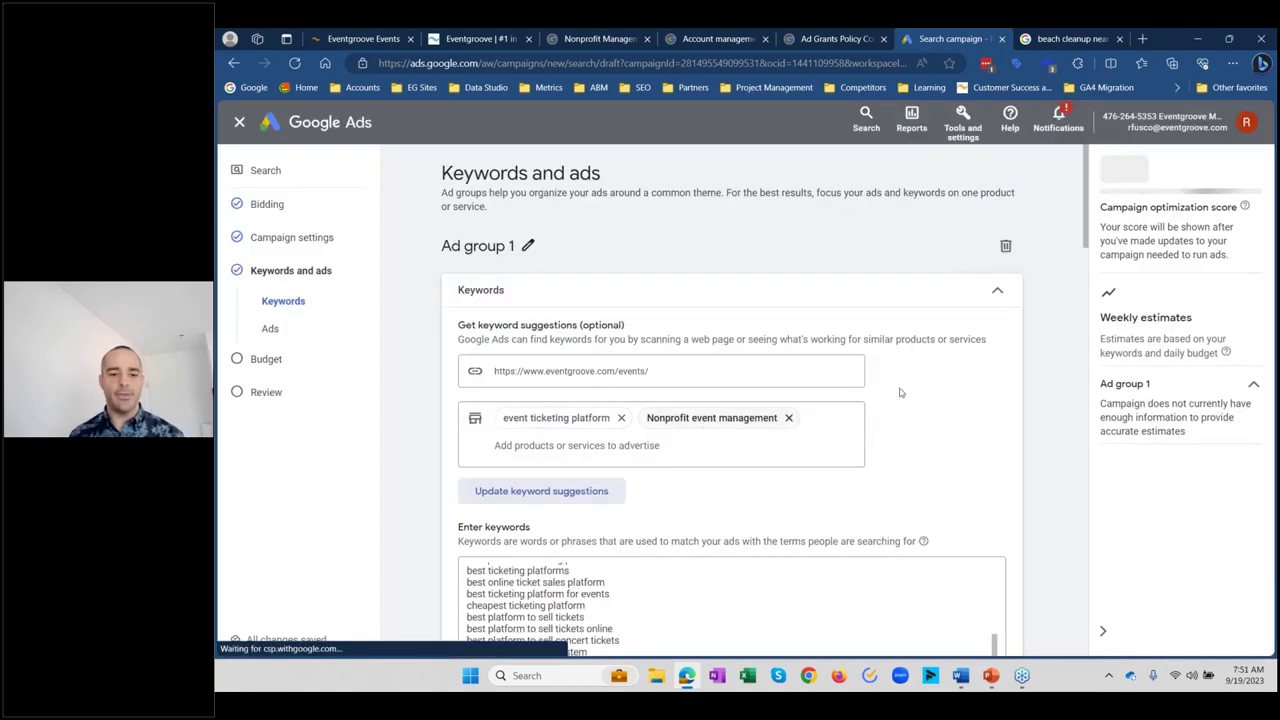
scroll(1021, 433, down, 2)
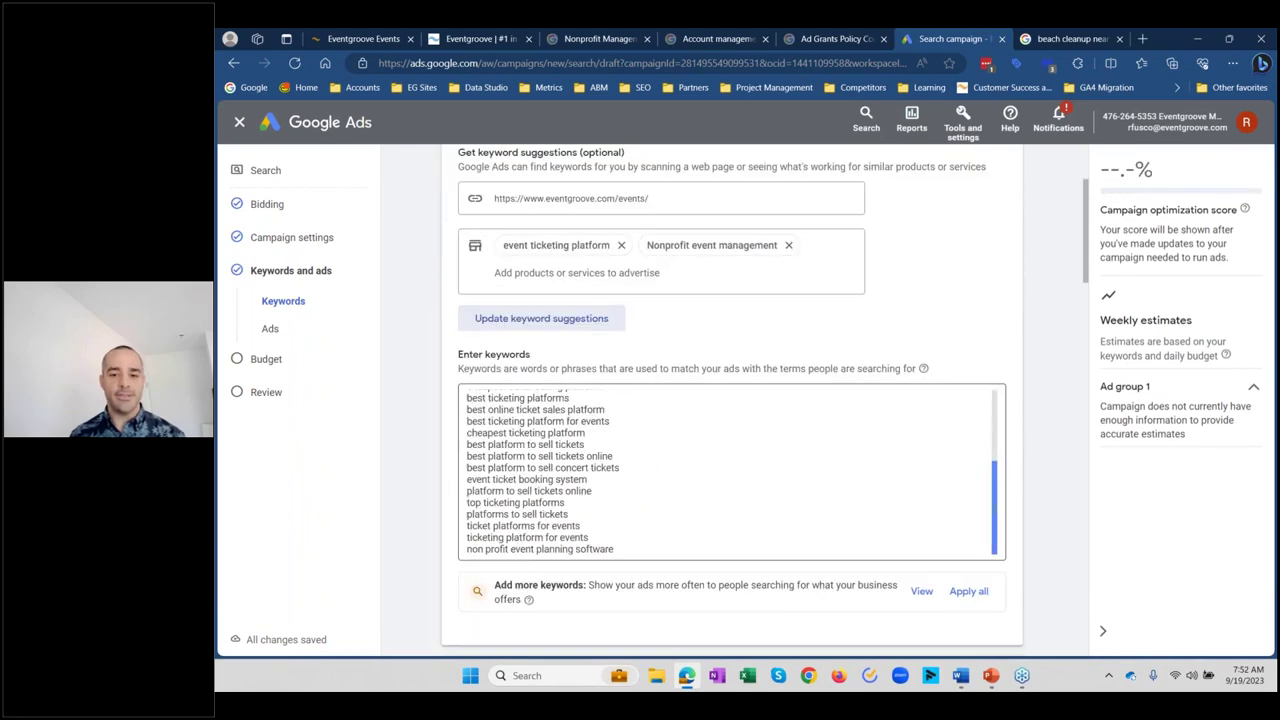
scroll(990, 420, up, 5)
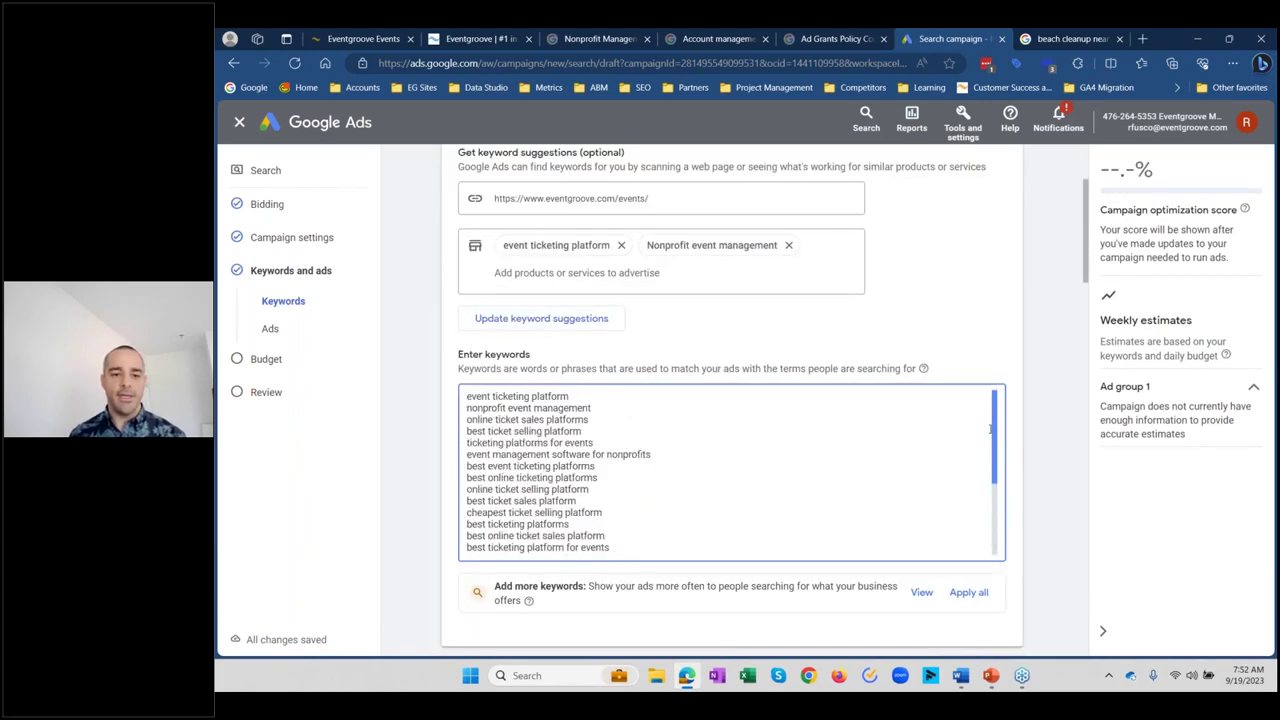
scroll(990, 420, down, 3)
scroll(997, 351, up, 1)
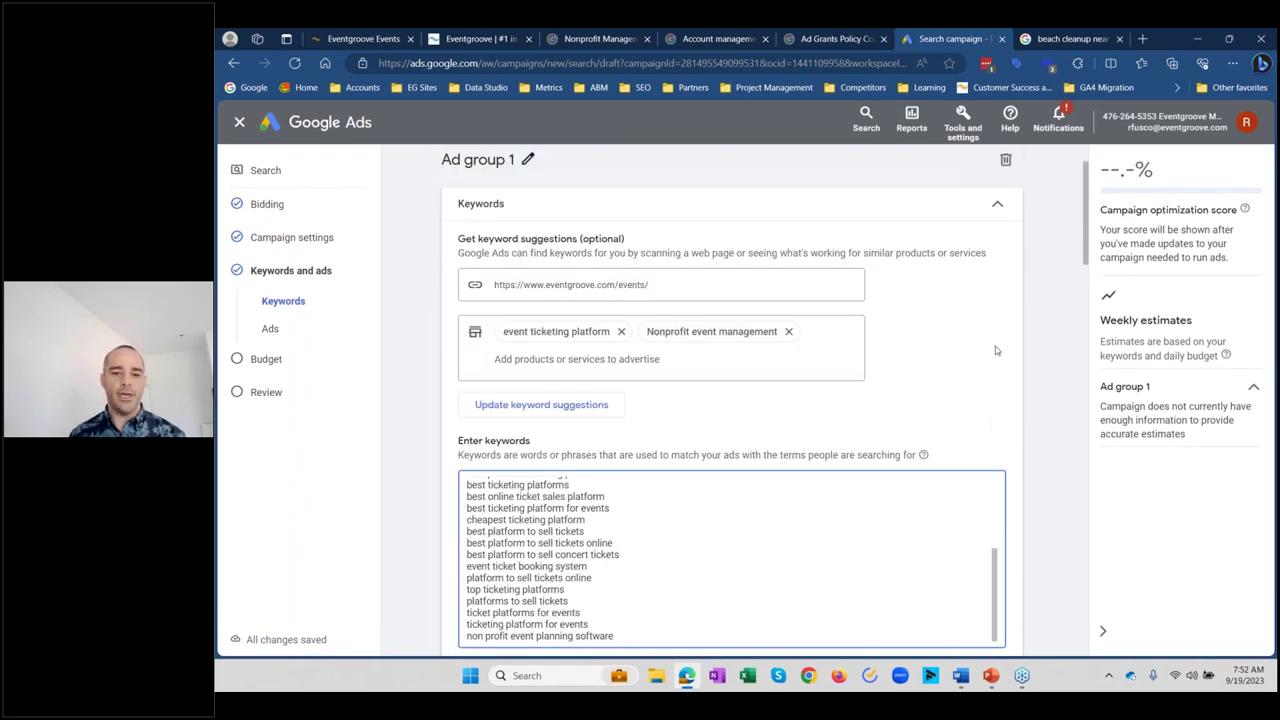
scroll(995, 350, up, 1)
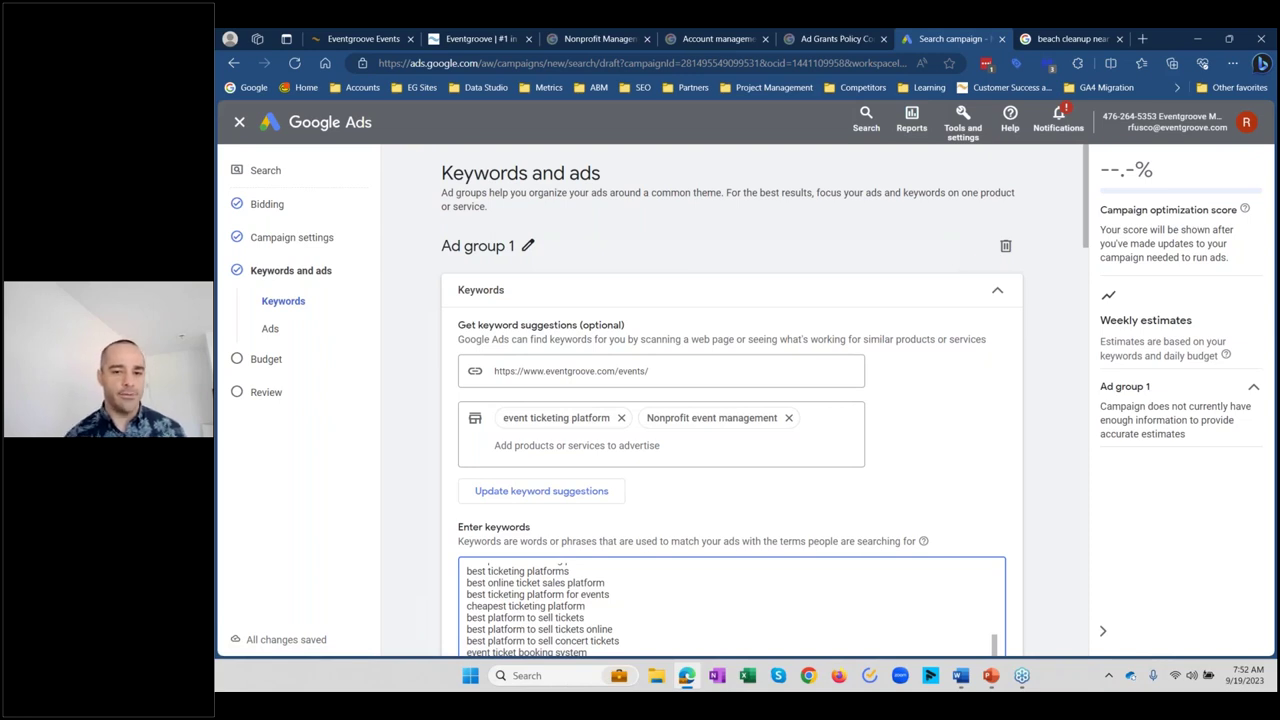
Step: Remove the Nonprofit event management product and rename the ad group to 'Event ticketing'
click(788, 419)
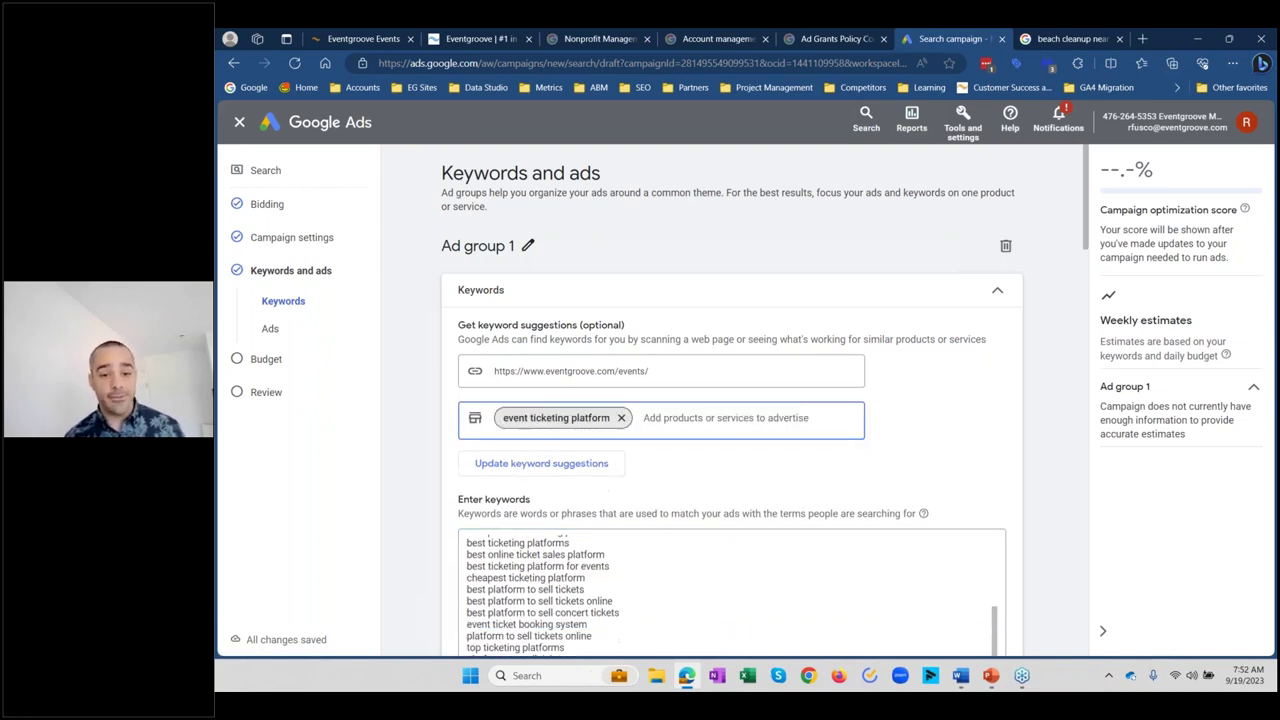
click(529, 247)
key(ctrl+a)
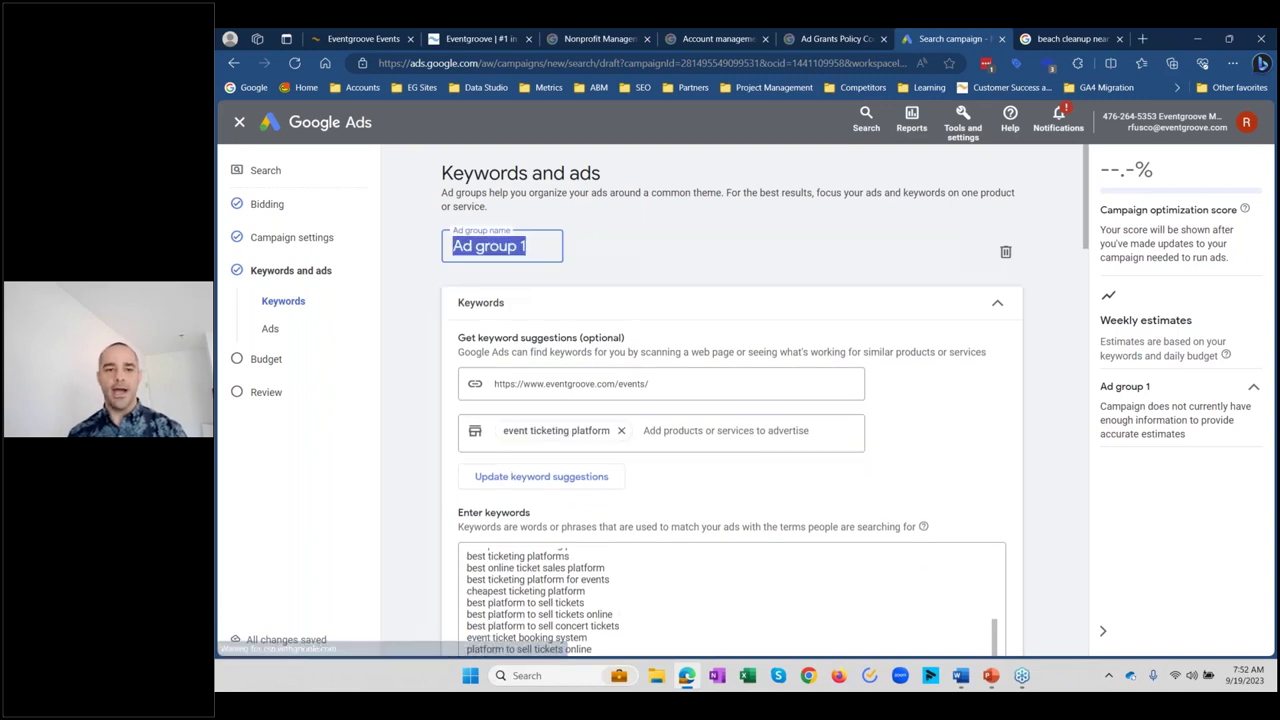
text(Event ticketing)
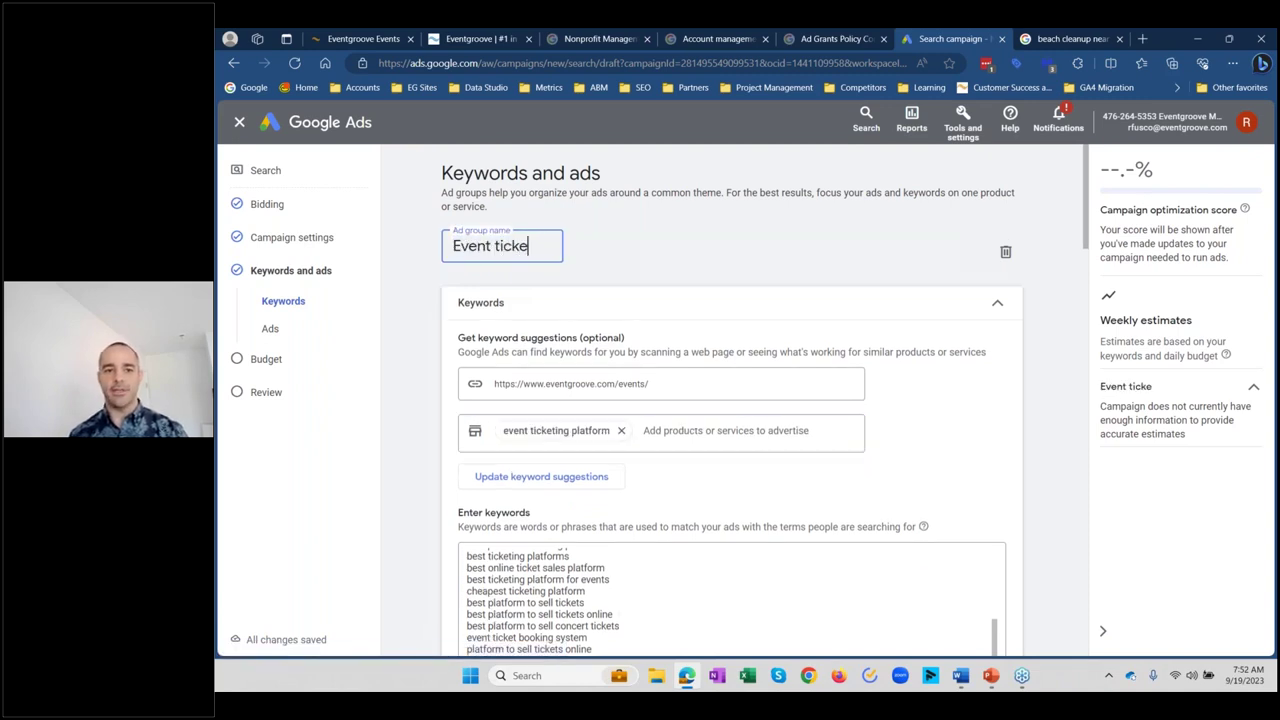
click(753, 260)
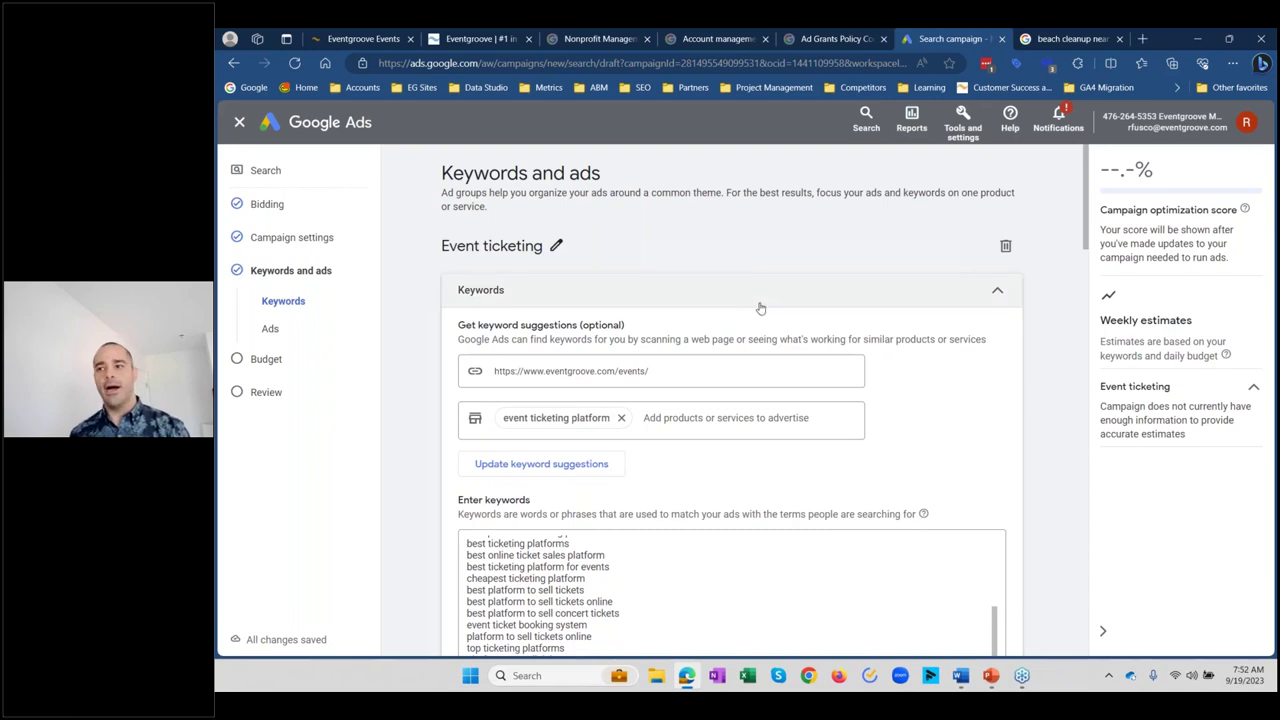
Step: Paste 'Event registration' as a product and delete the stray dot chip
key(alt+Tab)
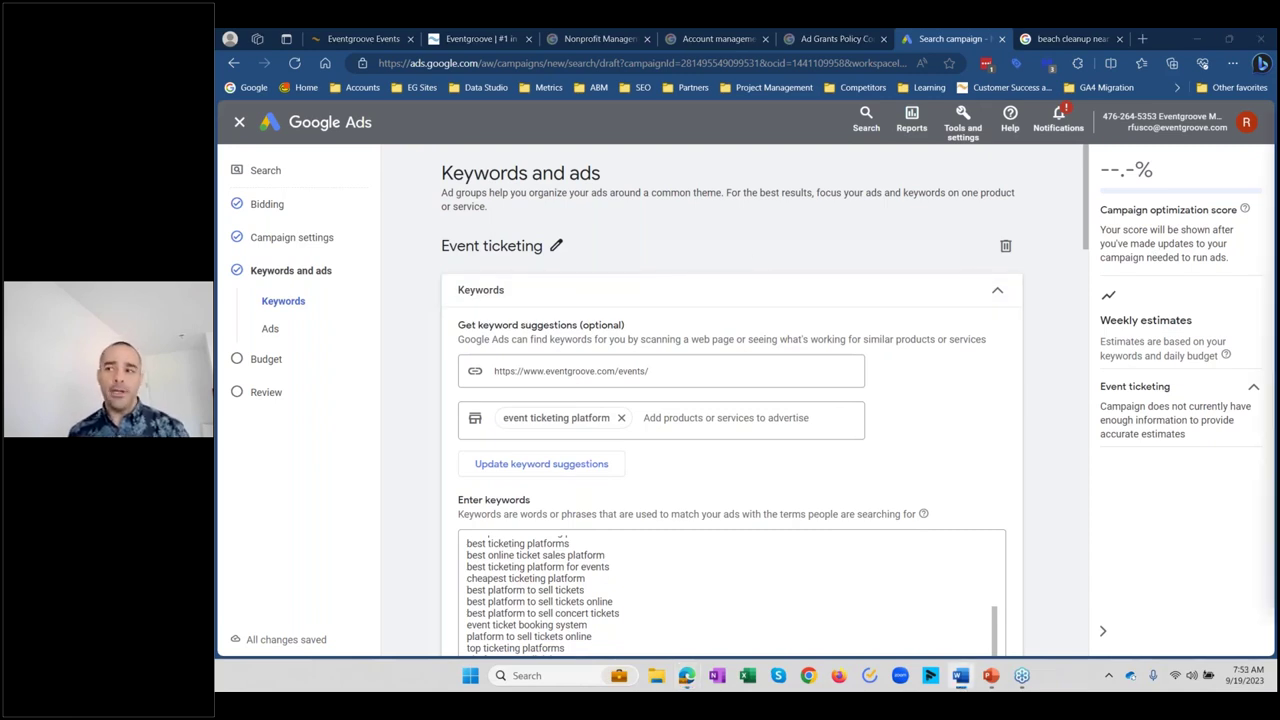
click(749, 420)
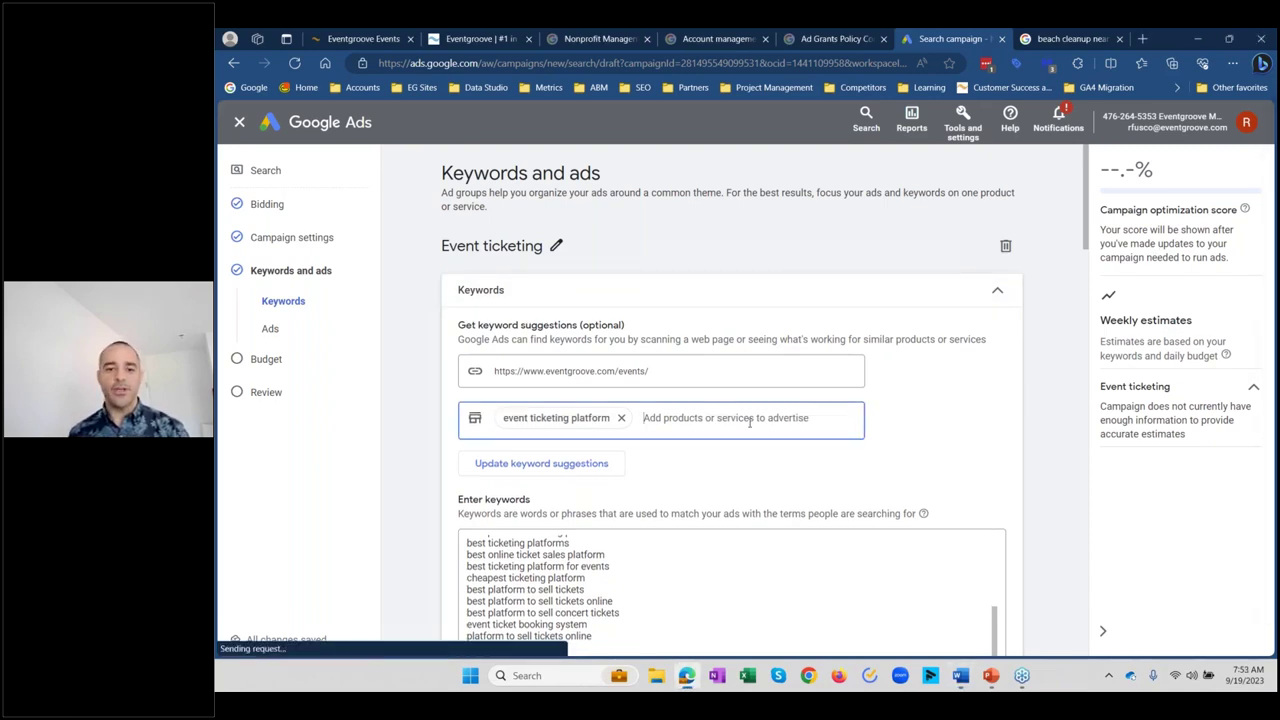
text(•	Event registration)
click(661, 417)
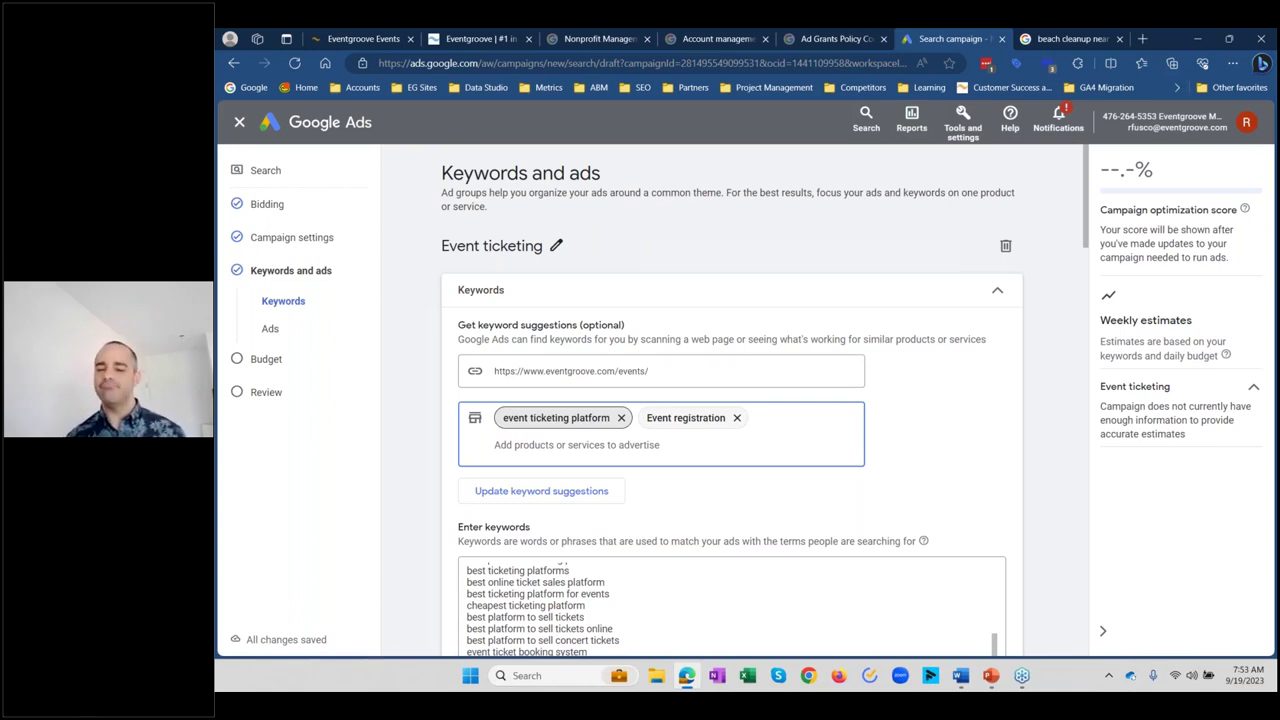
Step: Remove the Event registration product and move down to the ad-writing section
click(737, 419)
scroll(988, 414, down, 2)
scroll(731, 400, down, 2)
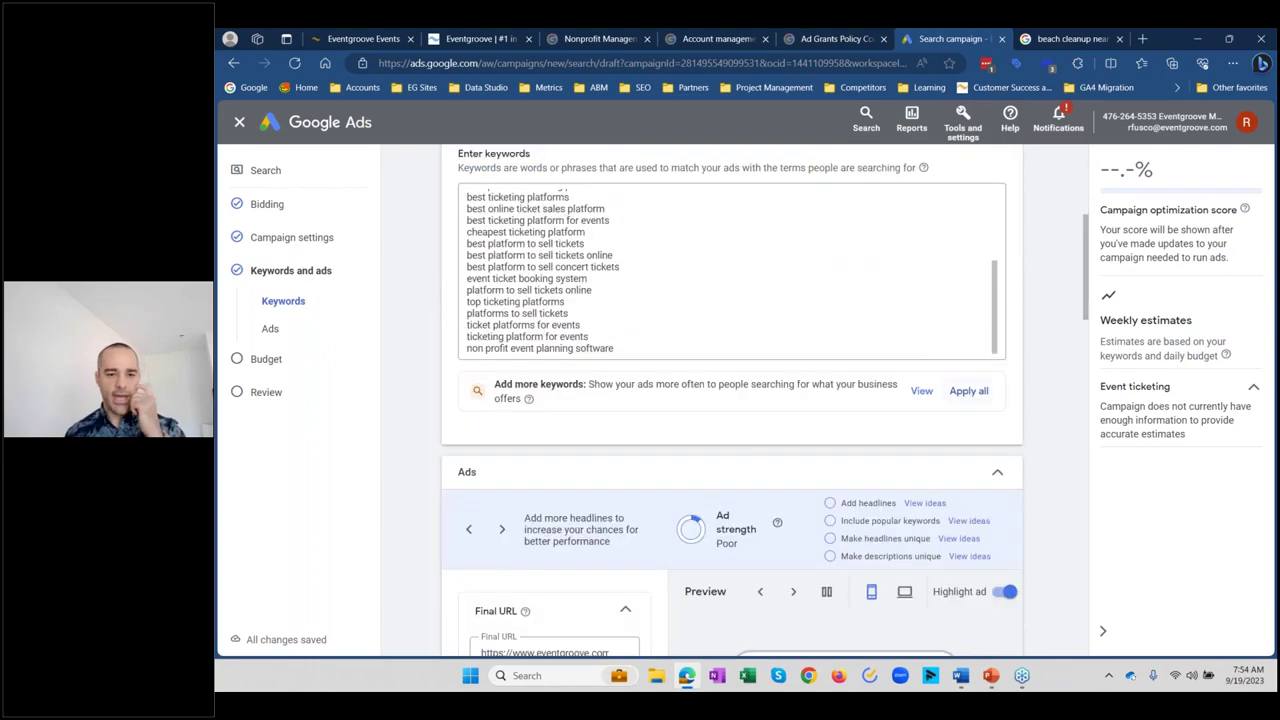
scroll(731, 400, down, 2)
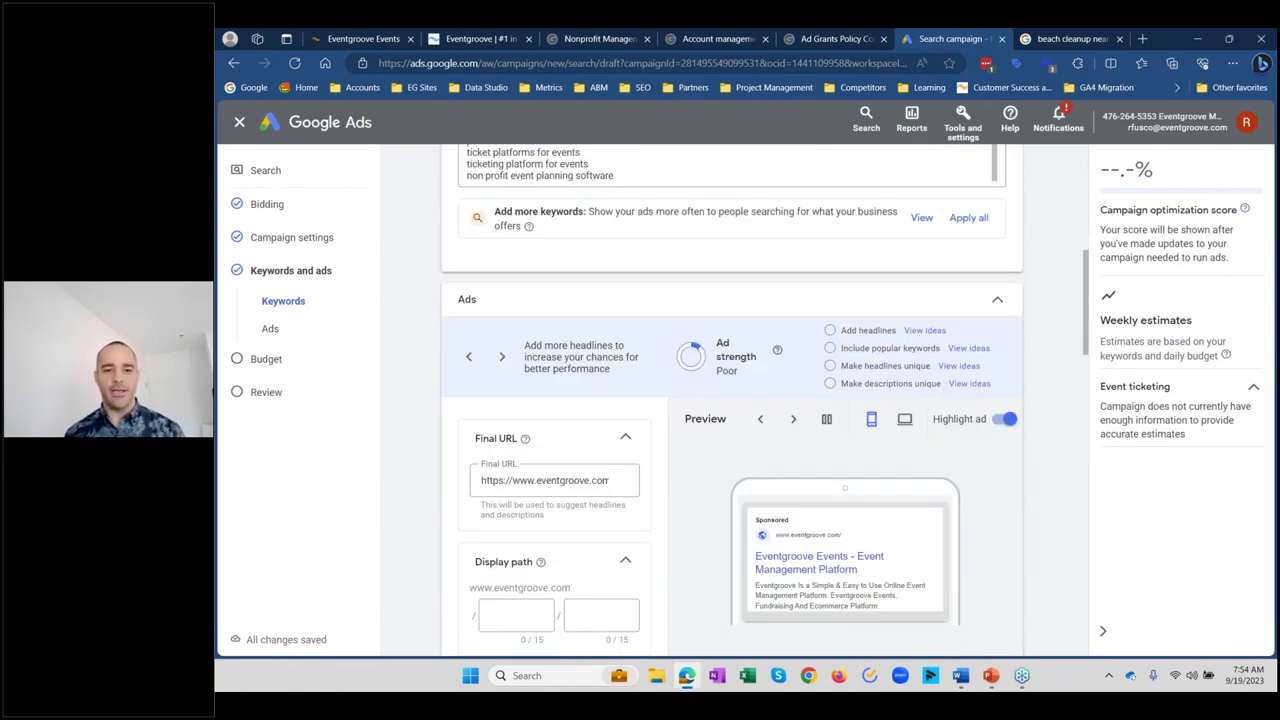
scroll(991, 410, down, 4)
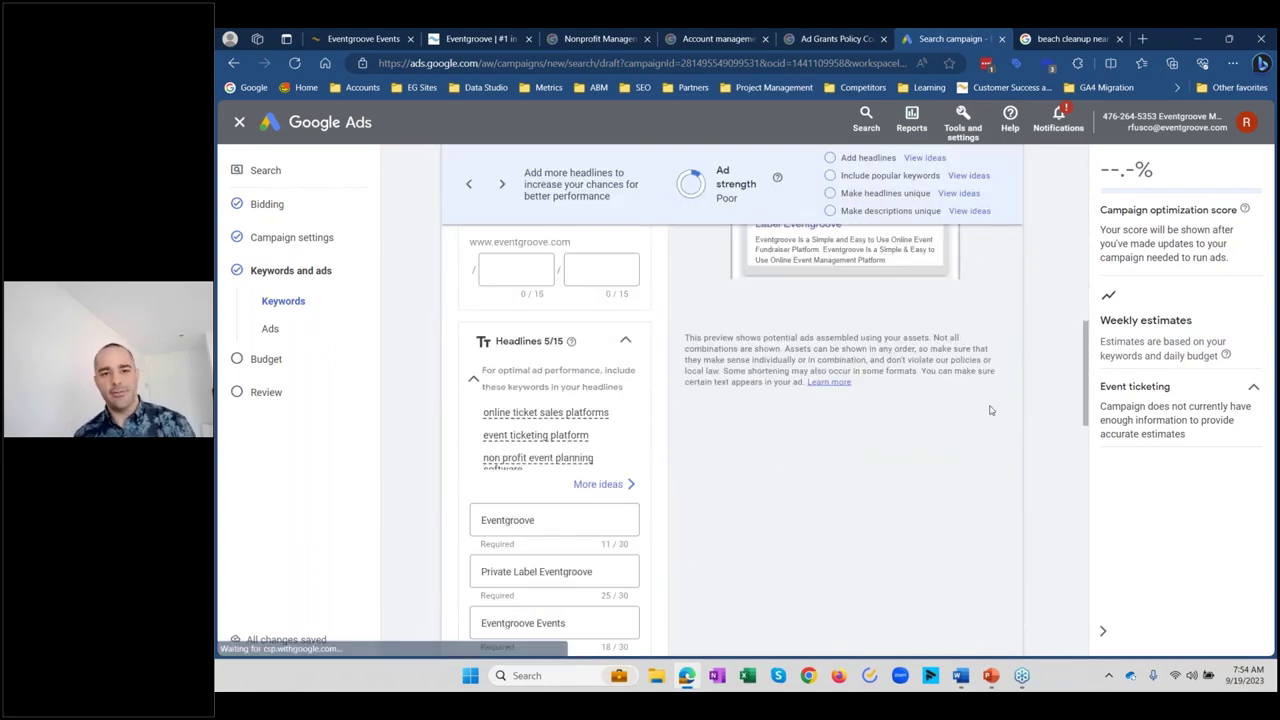
scroll(991, 410, up, 2)
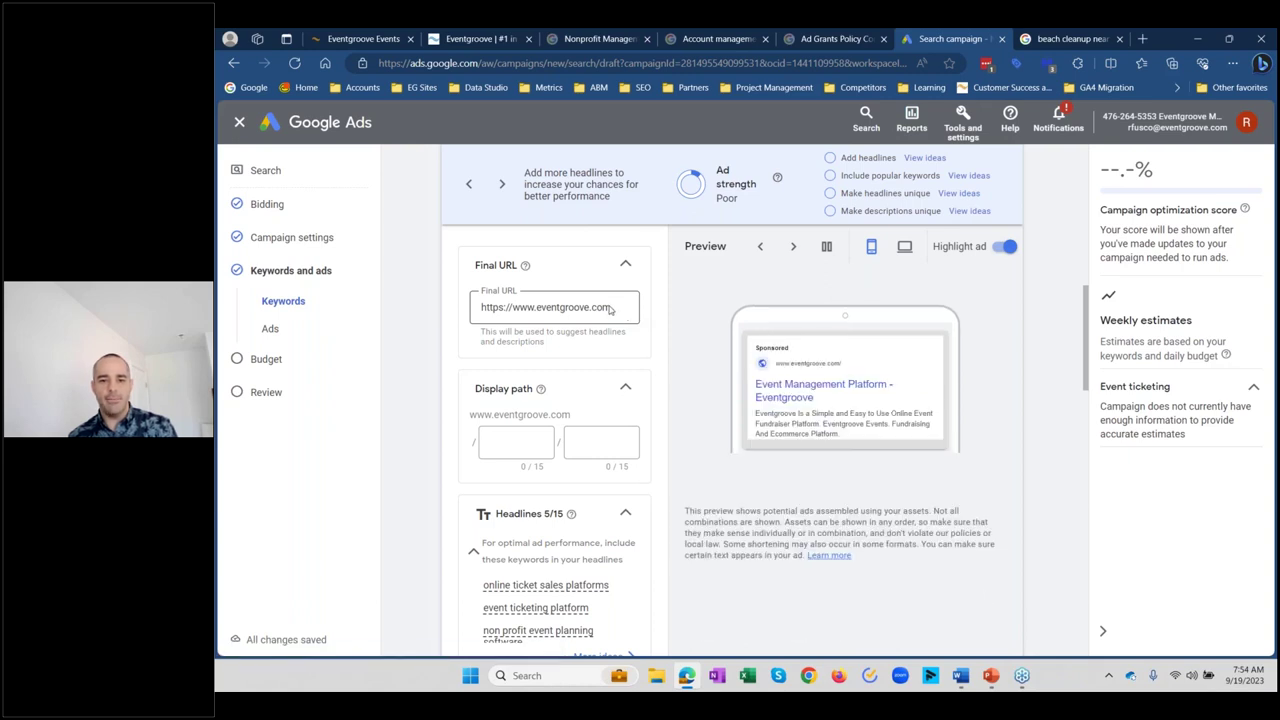
Step: Review the headlines and descriptions, then switch to the 'beach cleanup near me' results
scroll(629, 403, down, 2)
scroll(629, 403, down, 2)
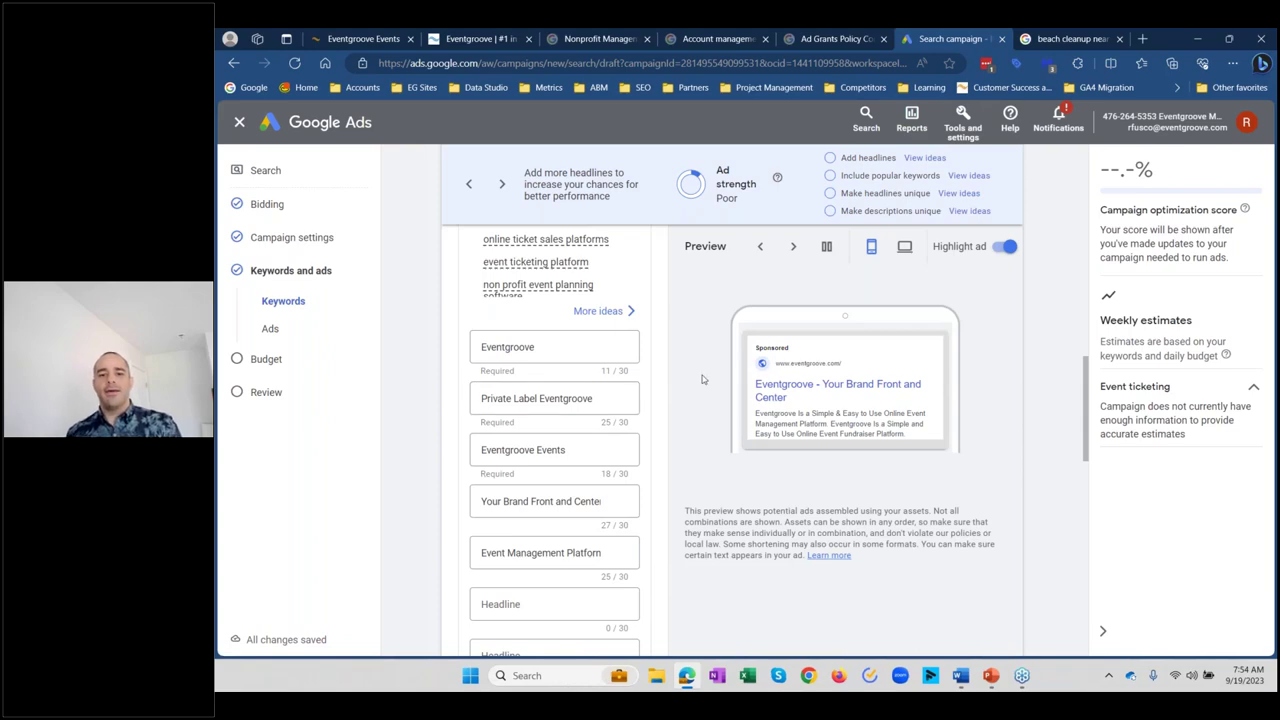
scroll(702, 375, up, 2)
scroll(702, 375, down, 2)
scroll(702, 375, up, 2)
scroll(702, 375, up, 5)
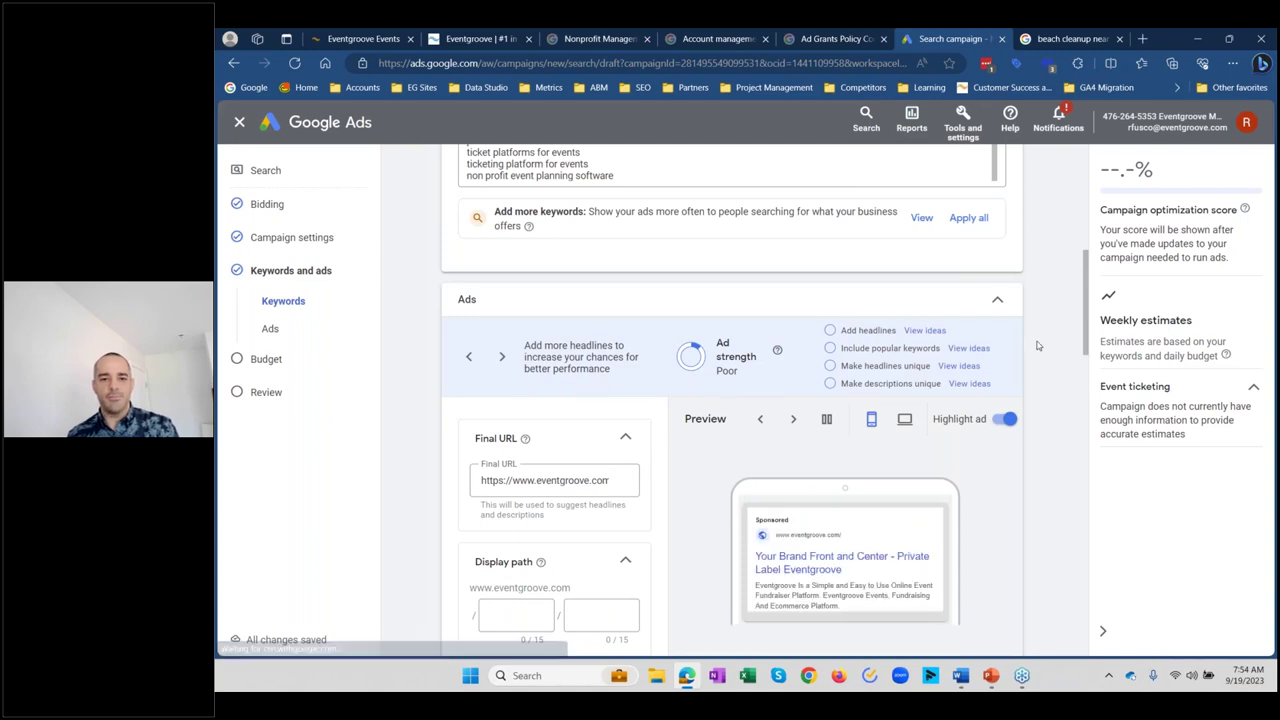
scroll(1040, 343, down, 2)
scroll(1037, 345, down, 4)
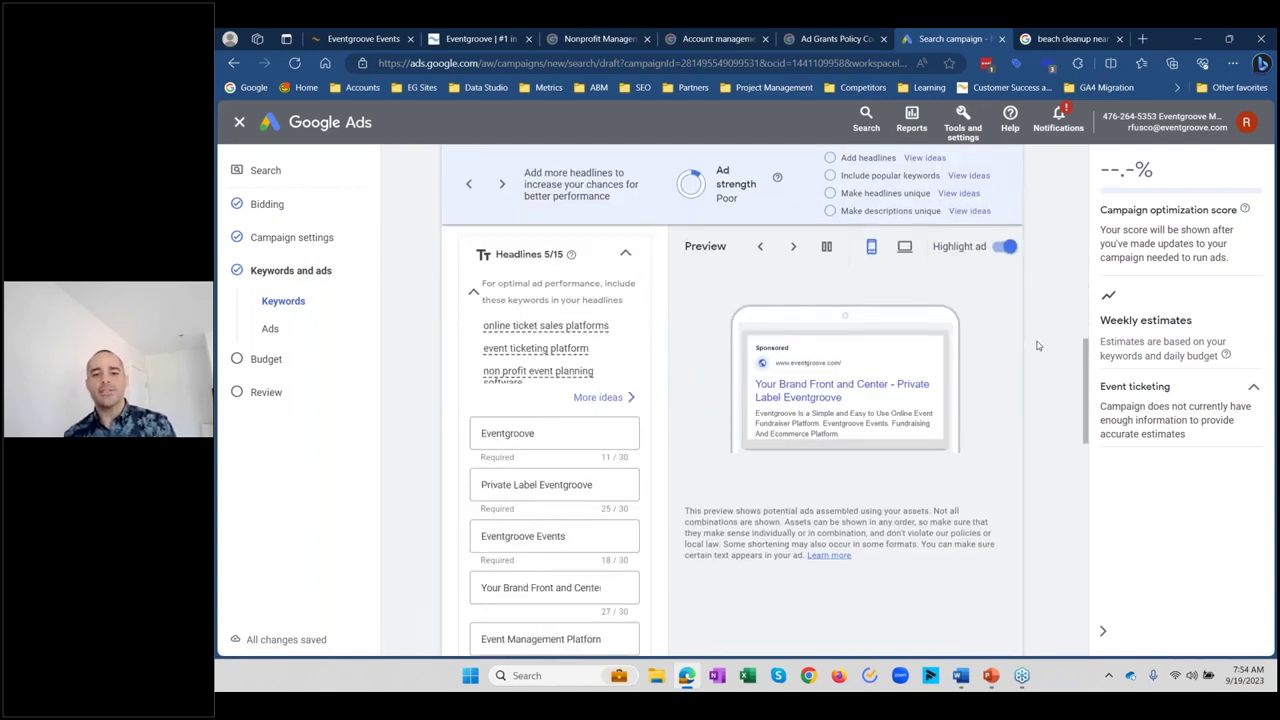
scroll(1037, 345, down, 1)
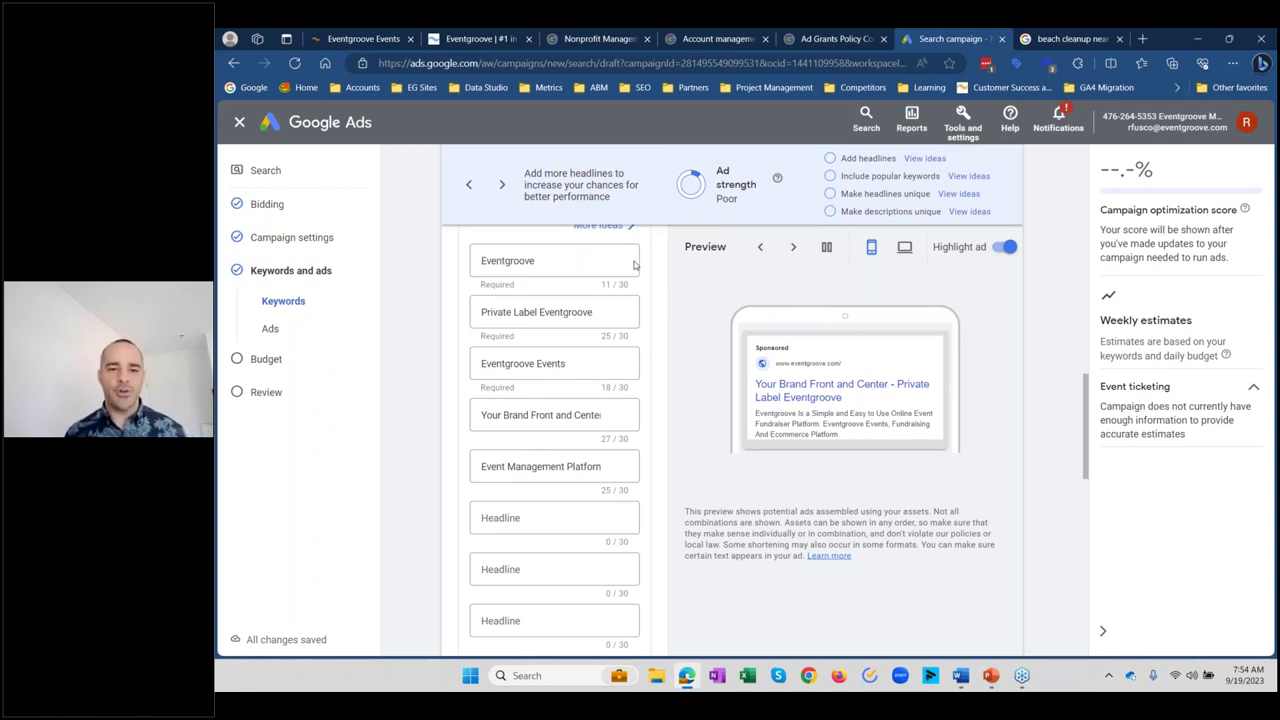
mouse_move(627, 362)
scroll(435, 305, down, 4)
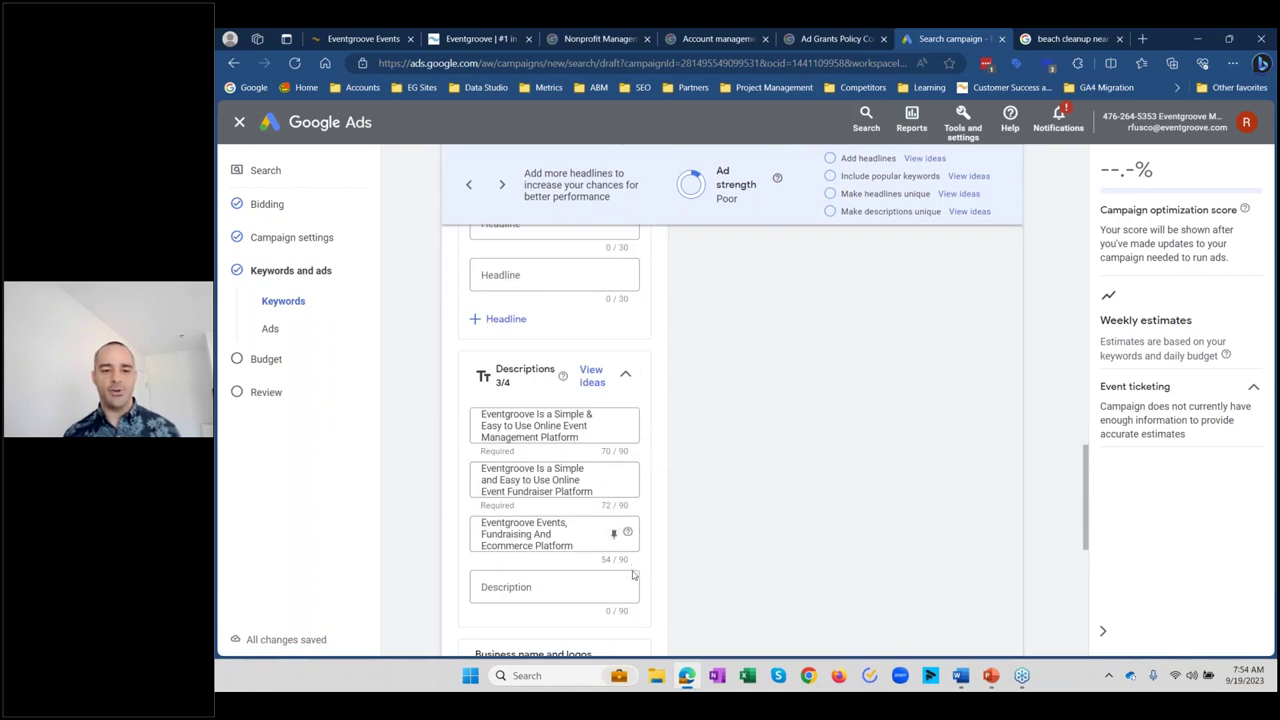
scroll(718, 430, up, 5)
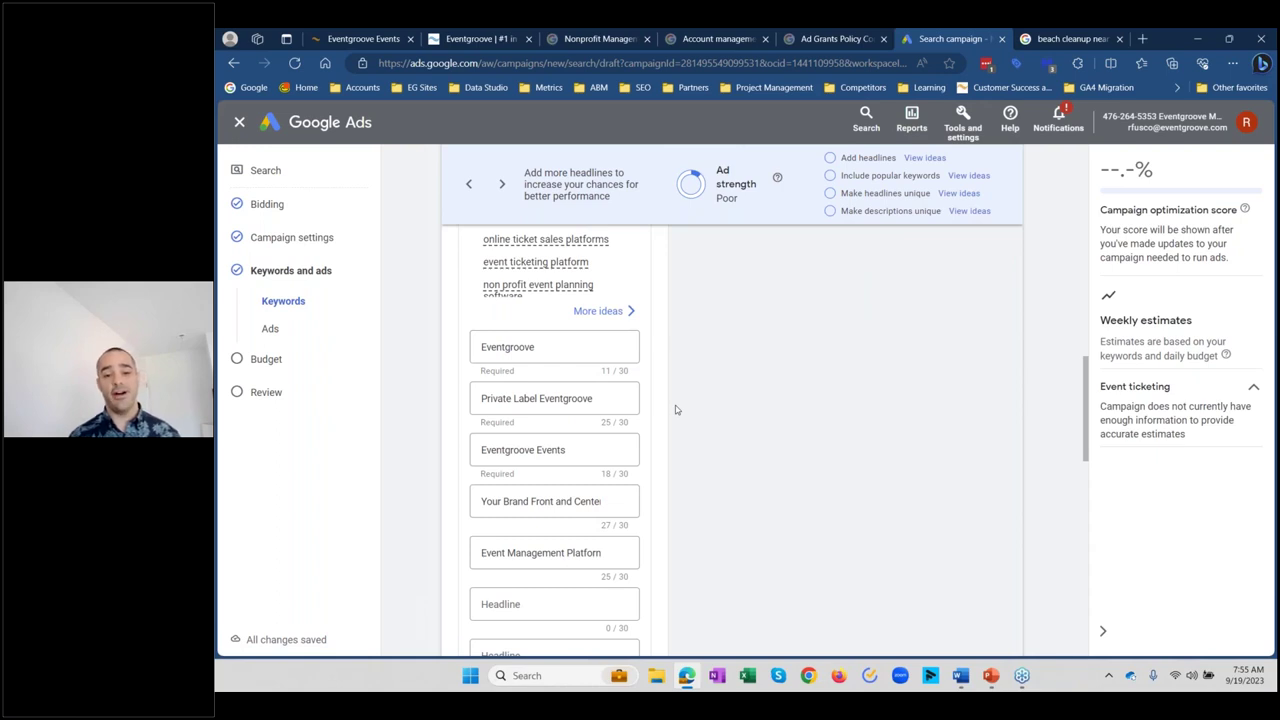
scroll(675, 410, down, 1)
scroll(675, 408, down, 4)
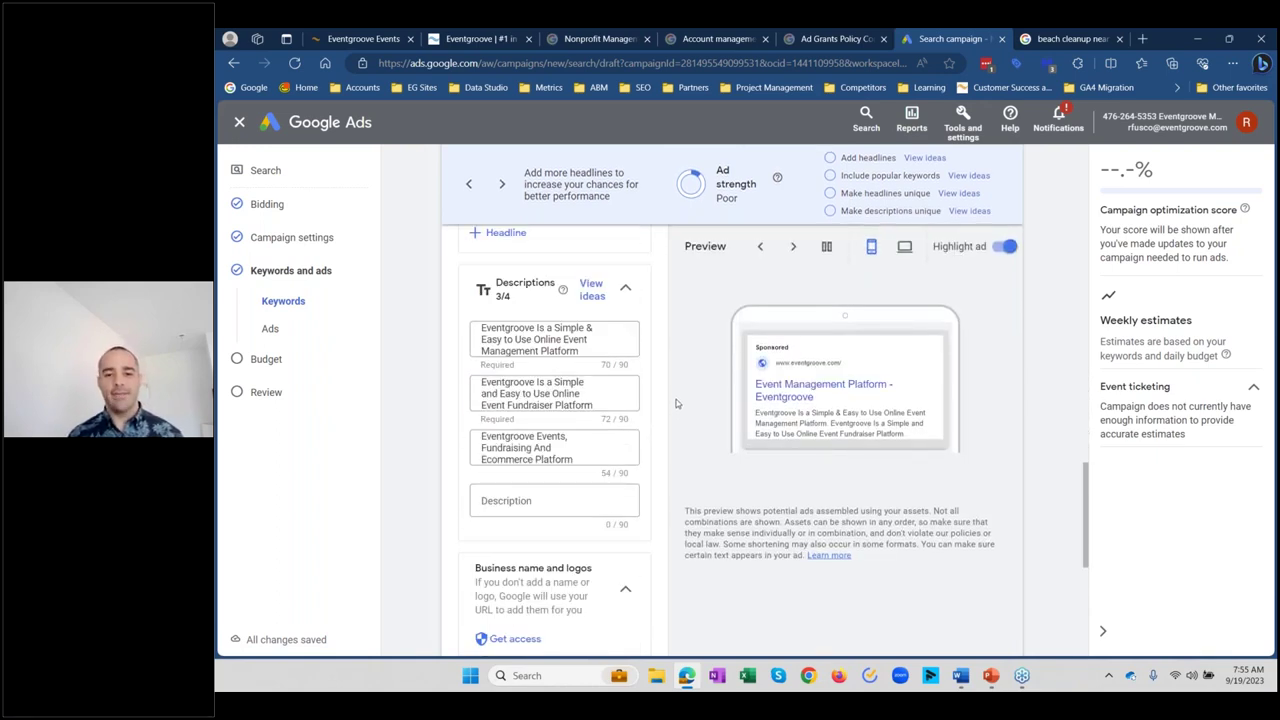
scroll(675, 405, up, 5)
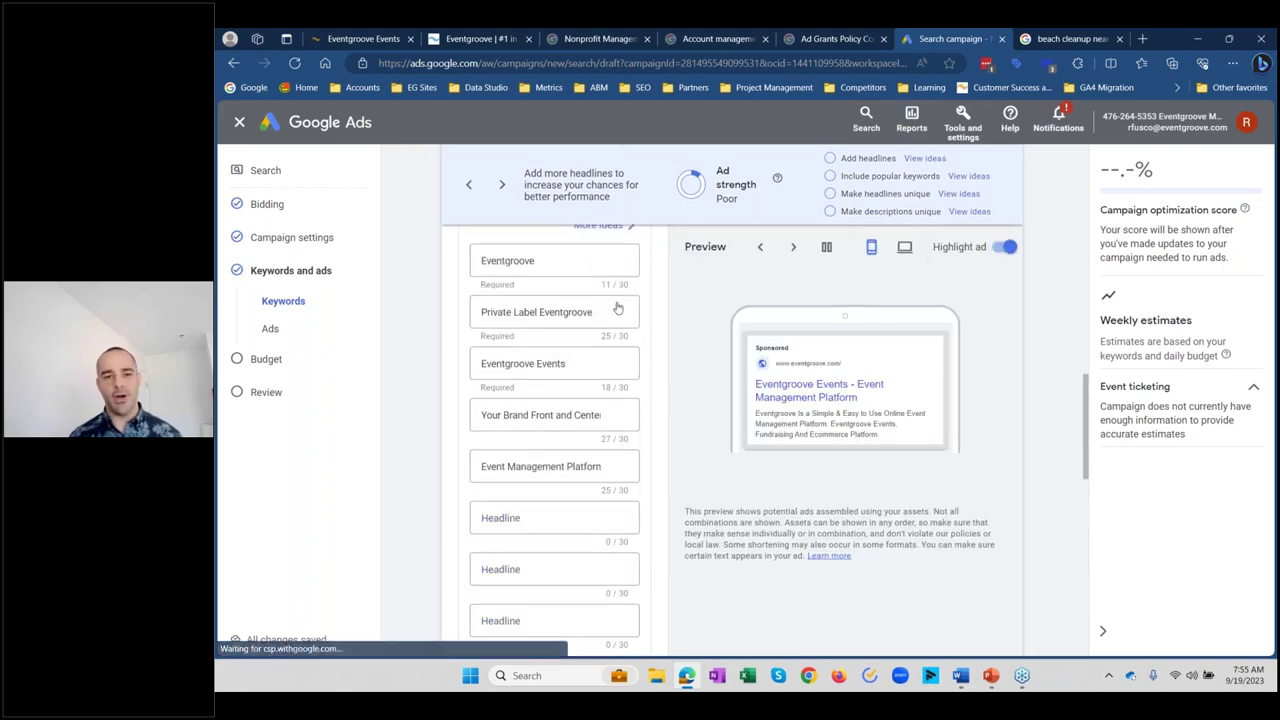
scroll(672, 417, down, 4)
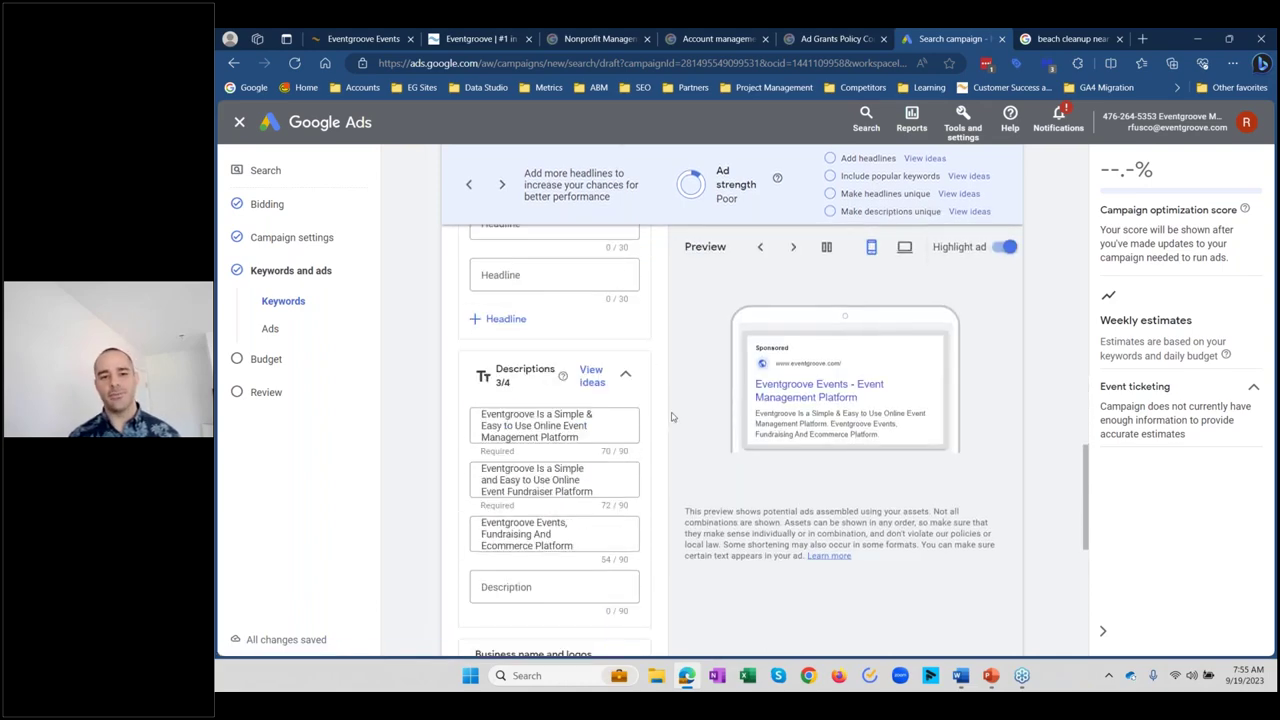
scroll(676, 415, down, 3)
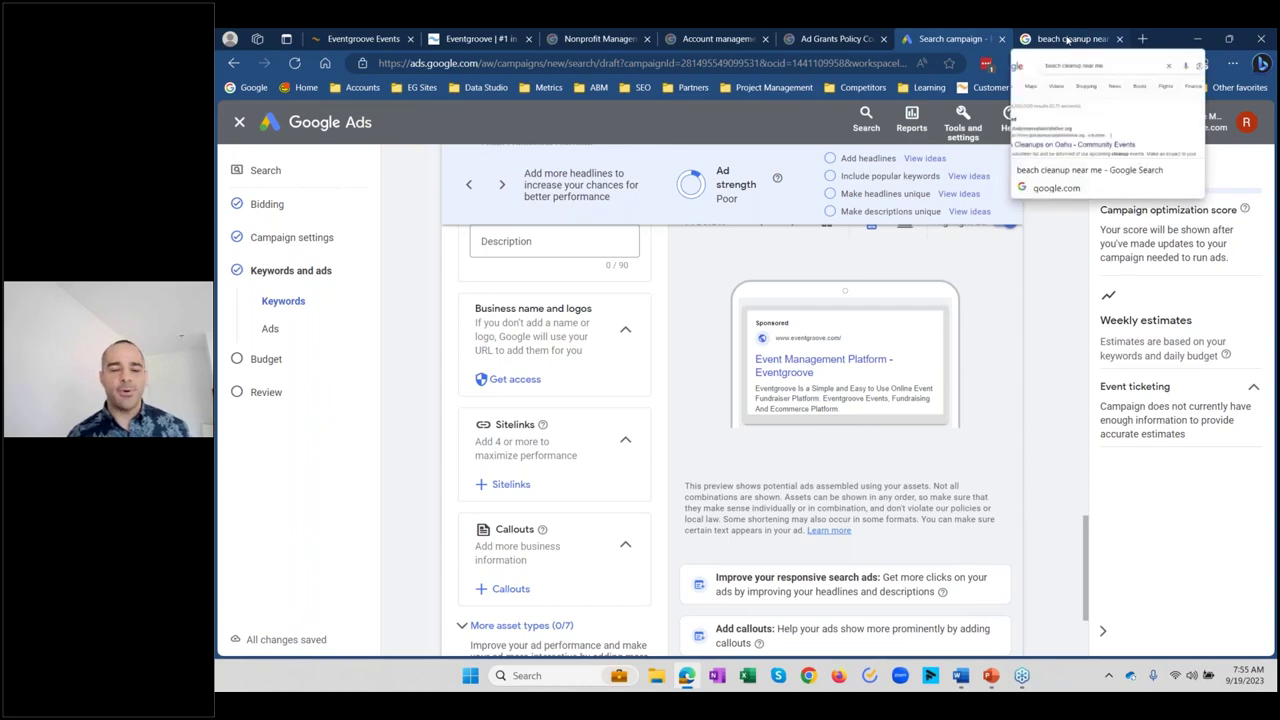
click(1068, 40)
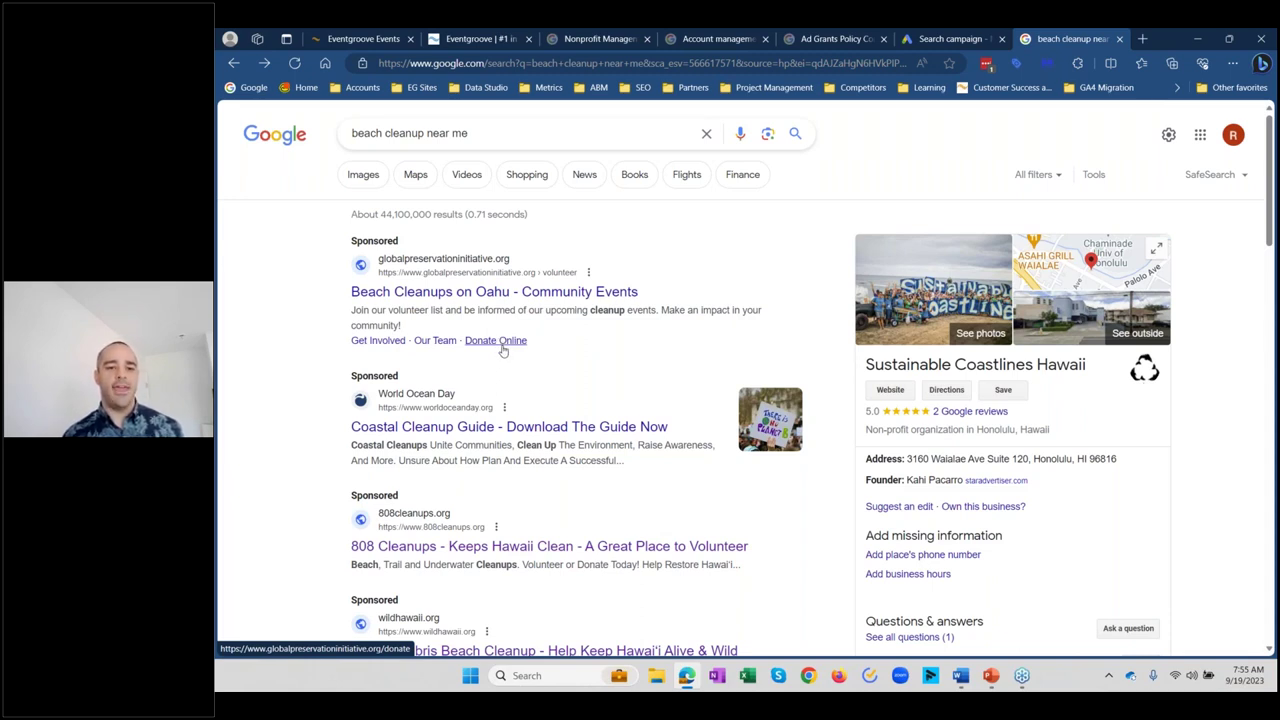
Step: Inspect the top sponsored beach cleanup ad, then return to the campaign's Sitelinks panel
drag(410, 328, 337, 302)
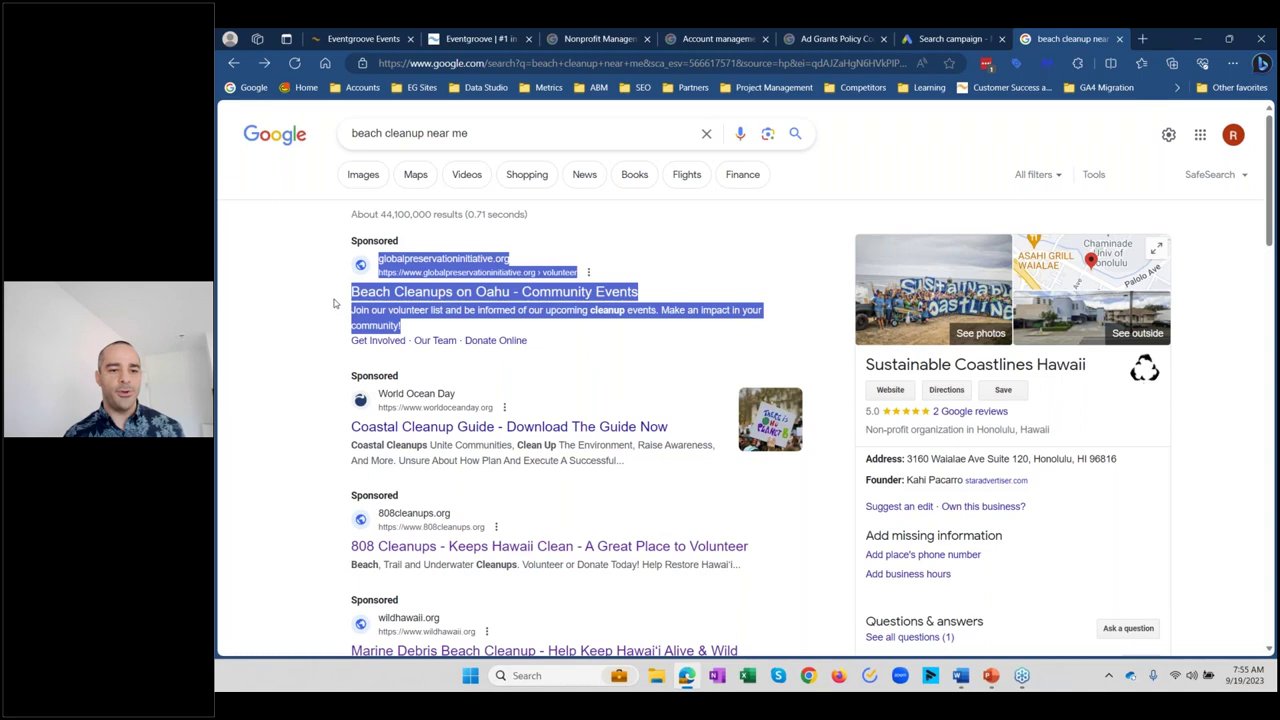
click(664, 304)
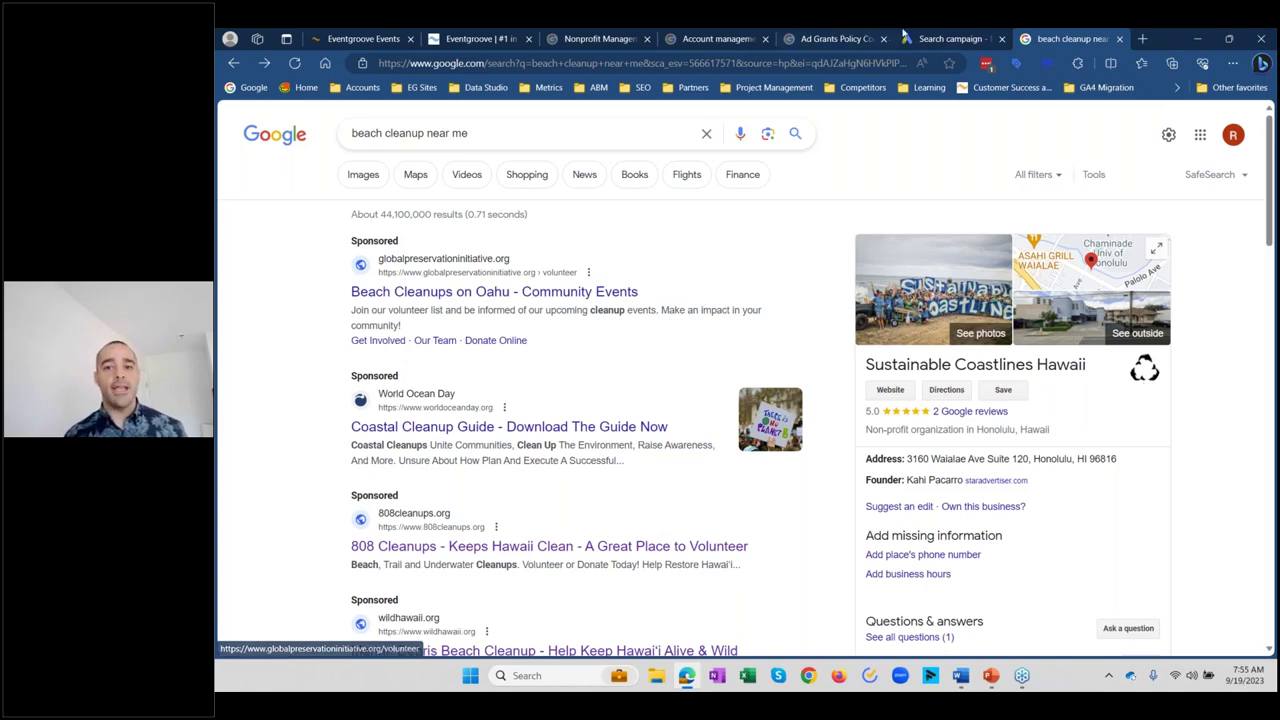
click(968, 37)
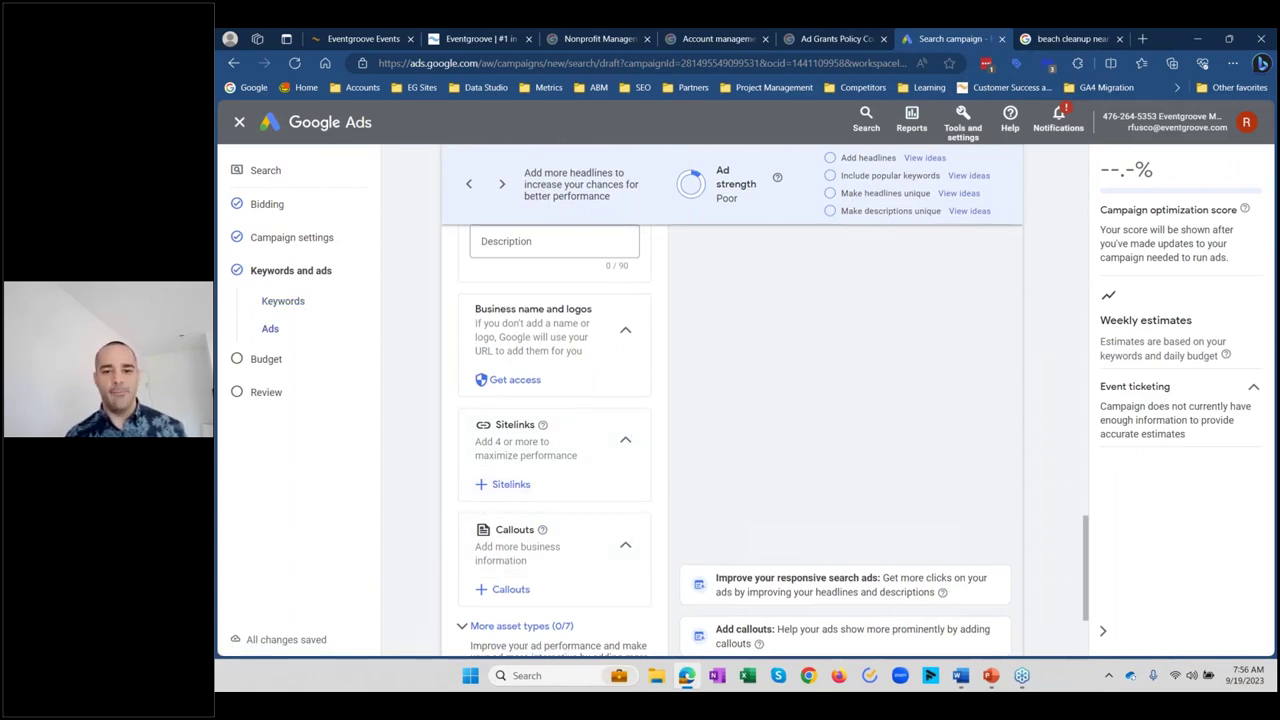
click(508, 485)
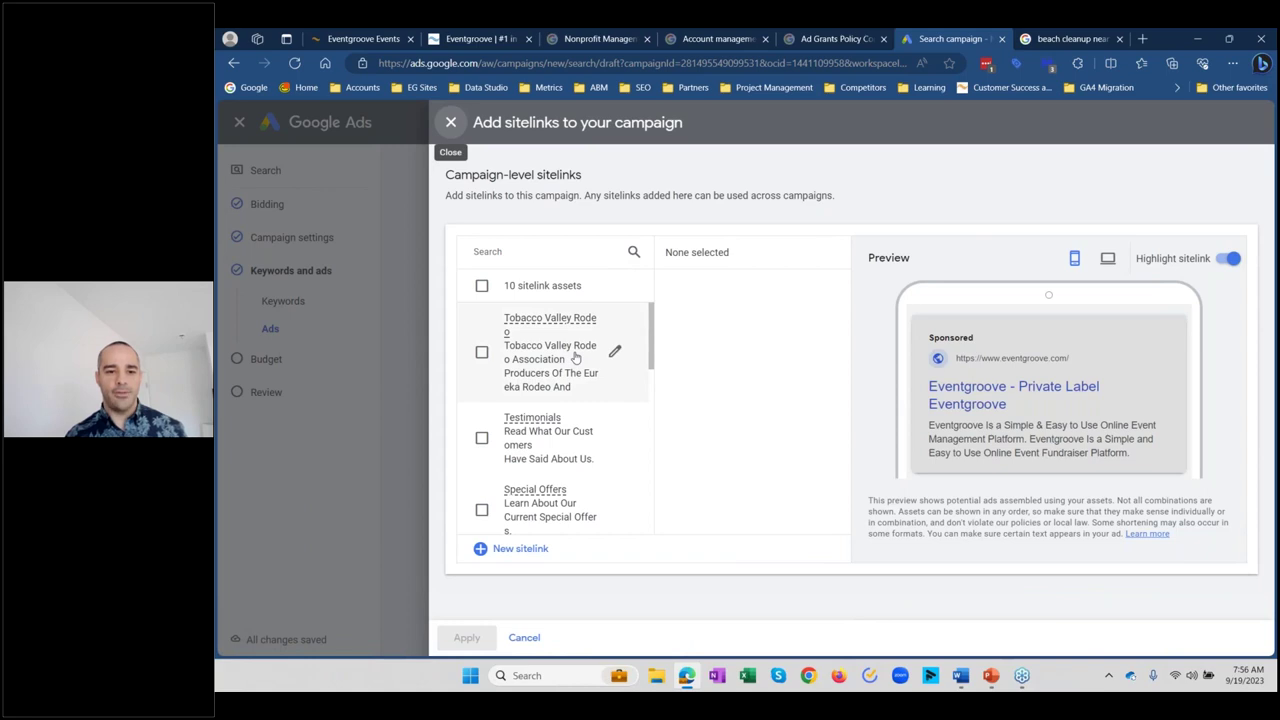
Step: Select the Testimonials, Services, Our Clients and About Us sitelinks
scroll(575, 357, down, 1)
click(481, 370)
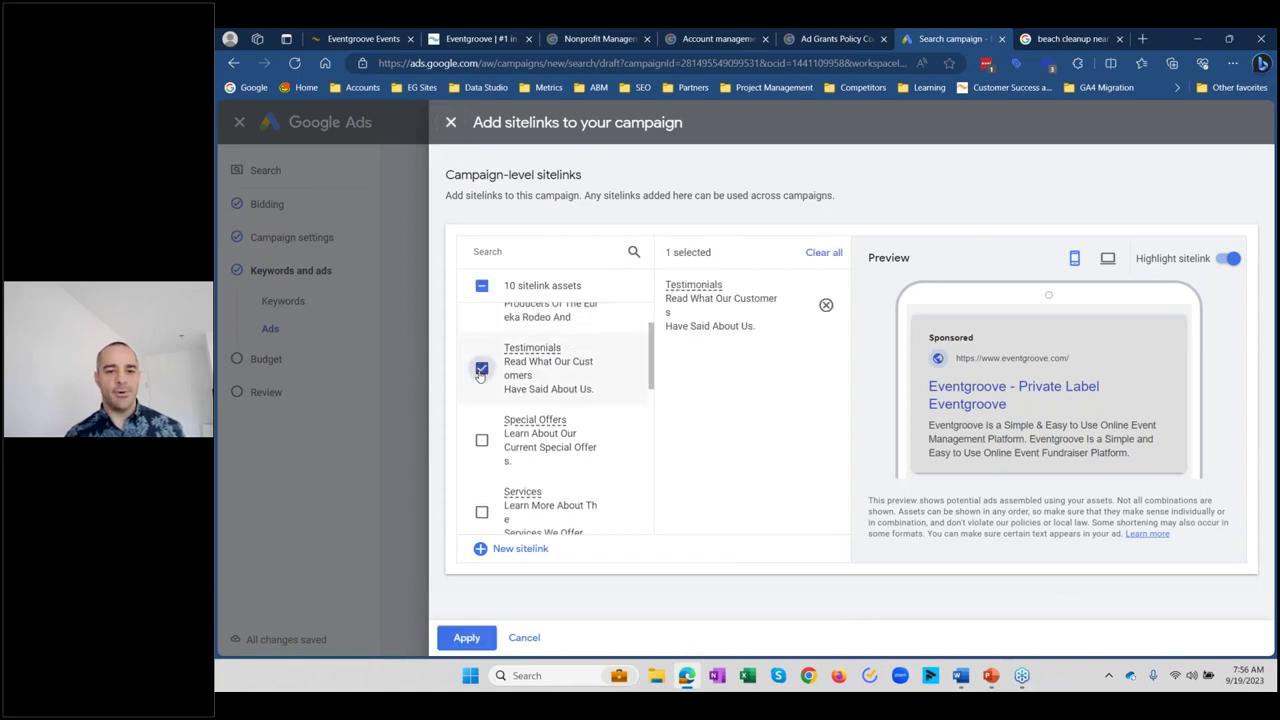
scroll(530, 372, down, 2)
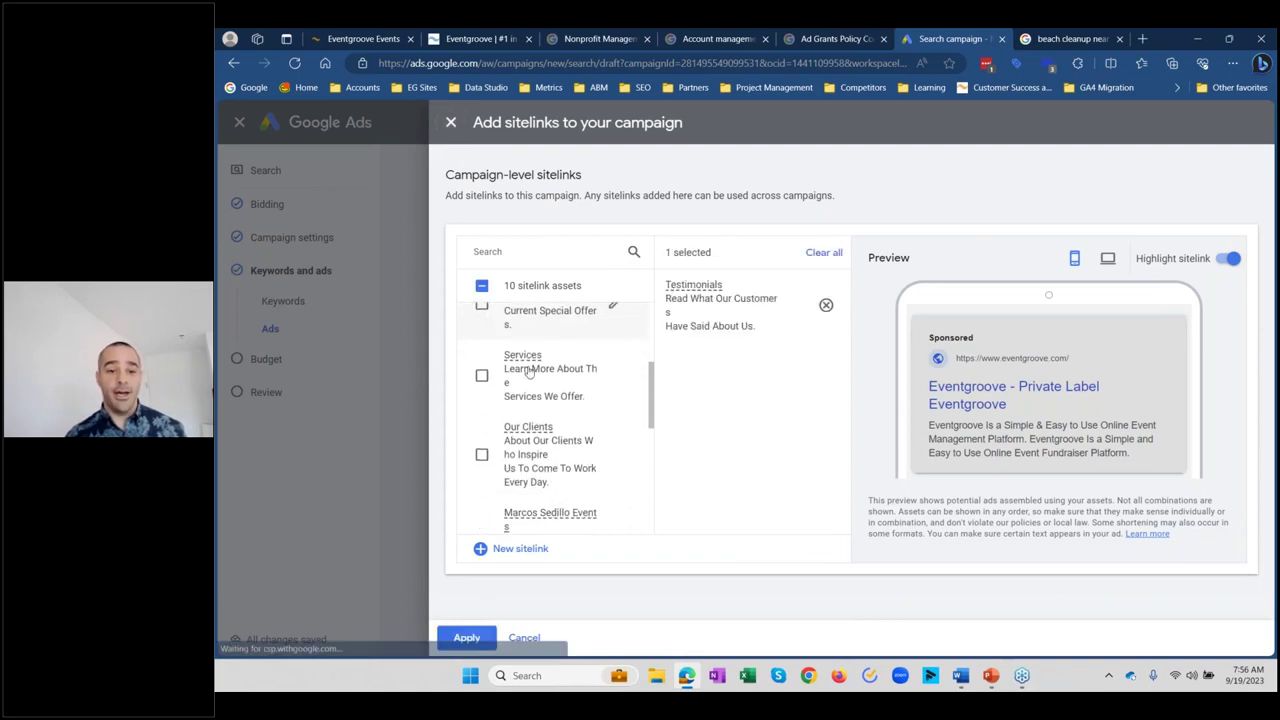
click(481, 375)
scroll(481, 375, down, 1)
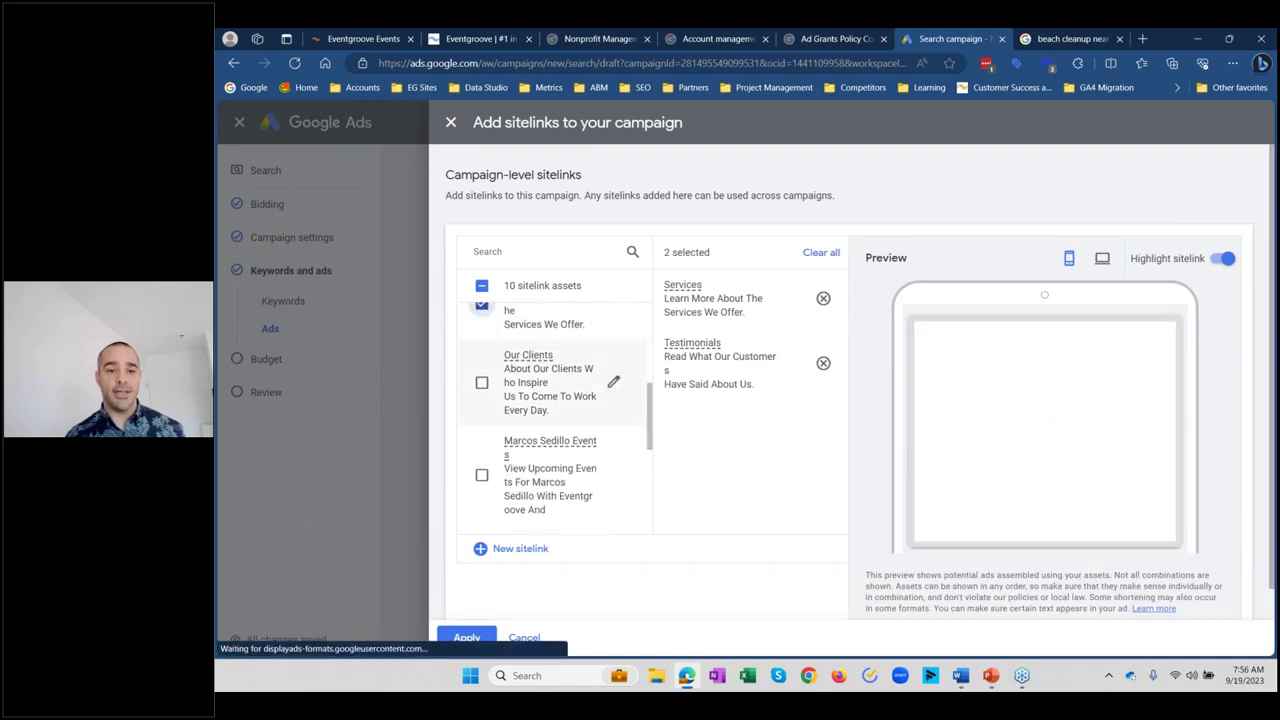
click(481, 382)
scroll(592, 432, down, 3)
scroll(592, 432, down, 2)
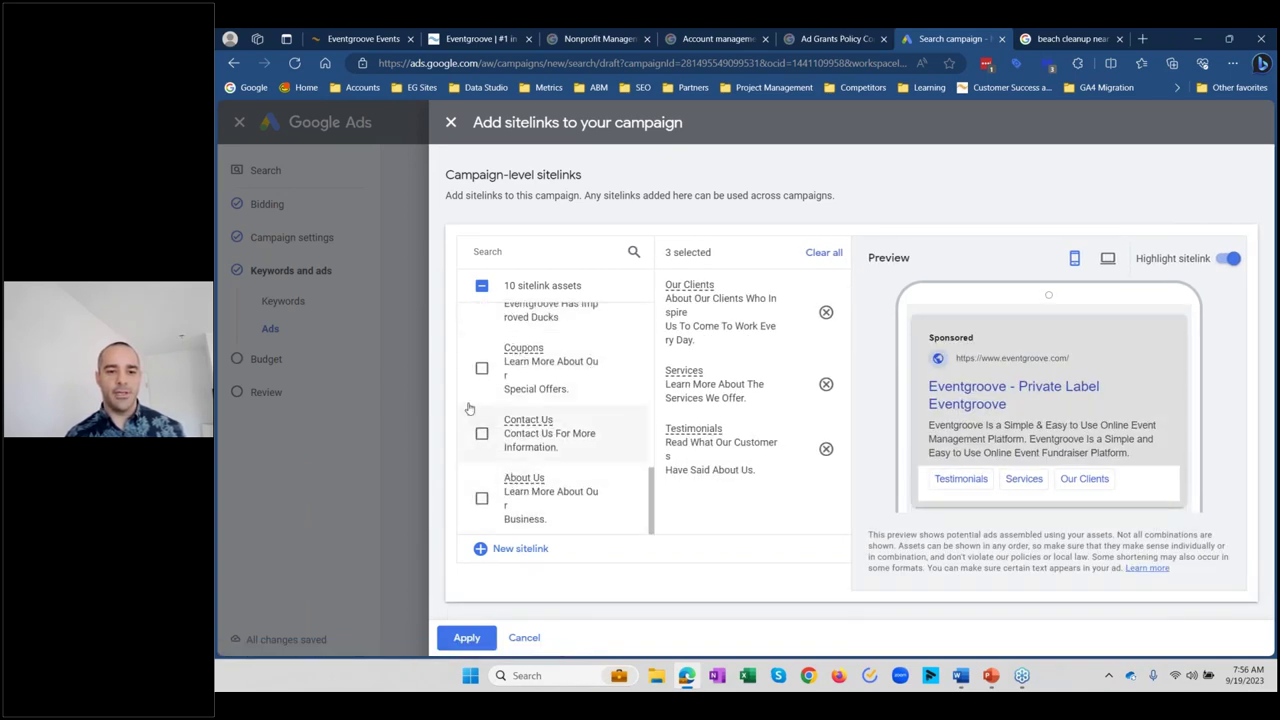
click(481, 498)
Step: Compare a new sitelink against the beach cleanup results, discard it, and apply the four selected sitelinks
scroll(560, 440, up, 4)
scroll(565, 437, down, 2)
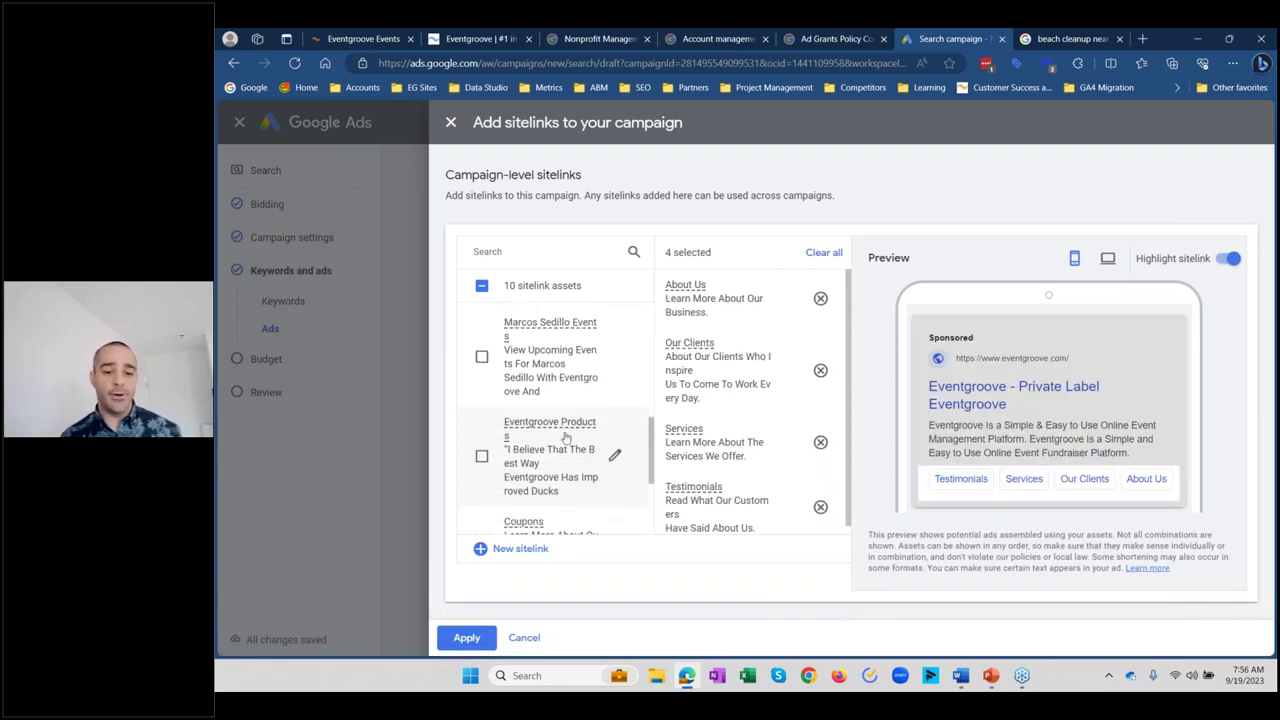
click(517, 549)
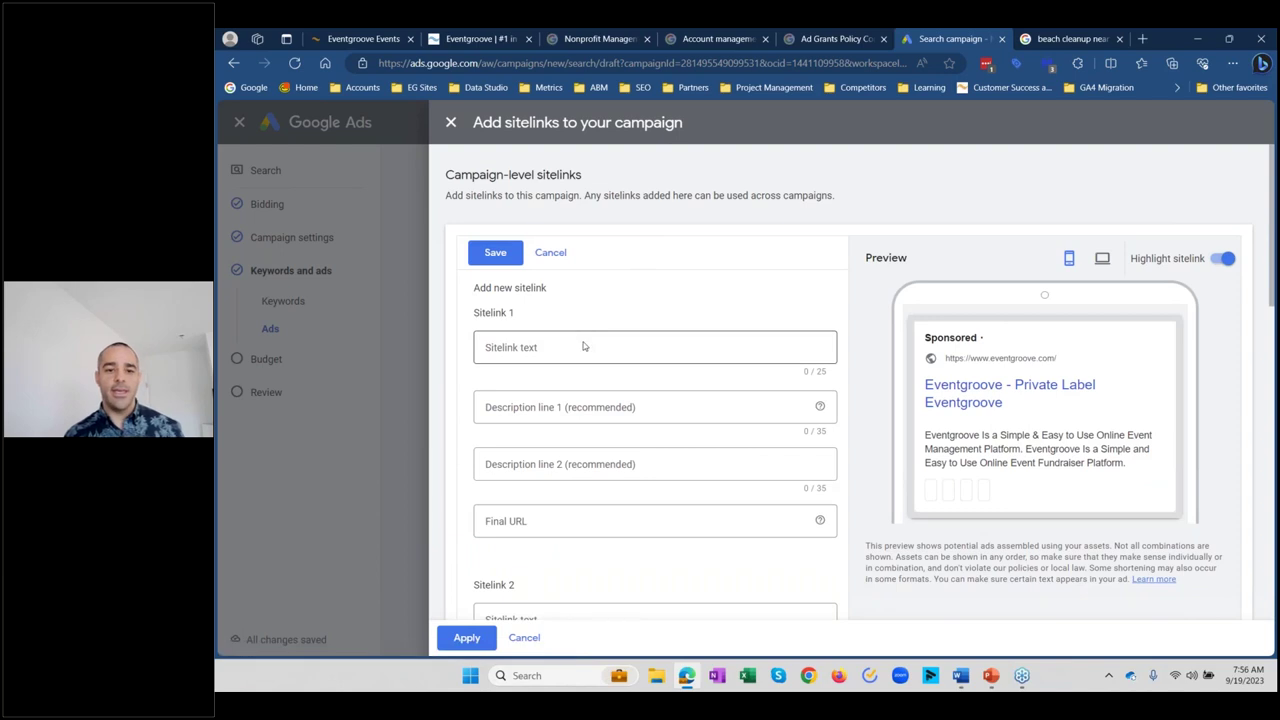
click(1065, 40)
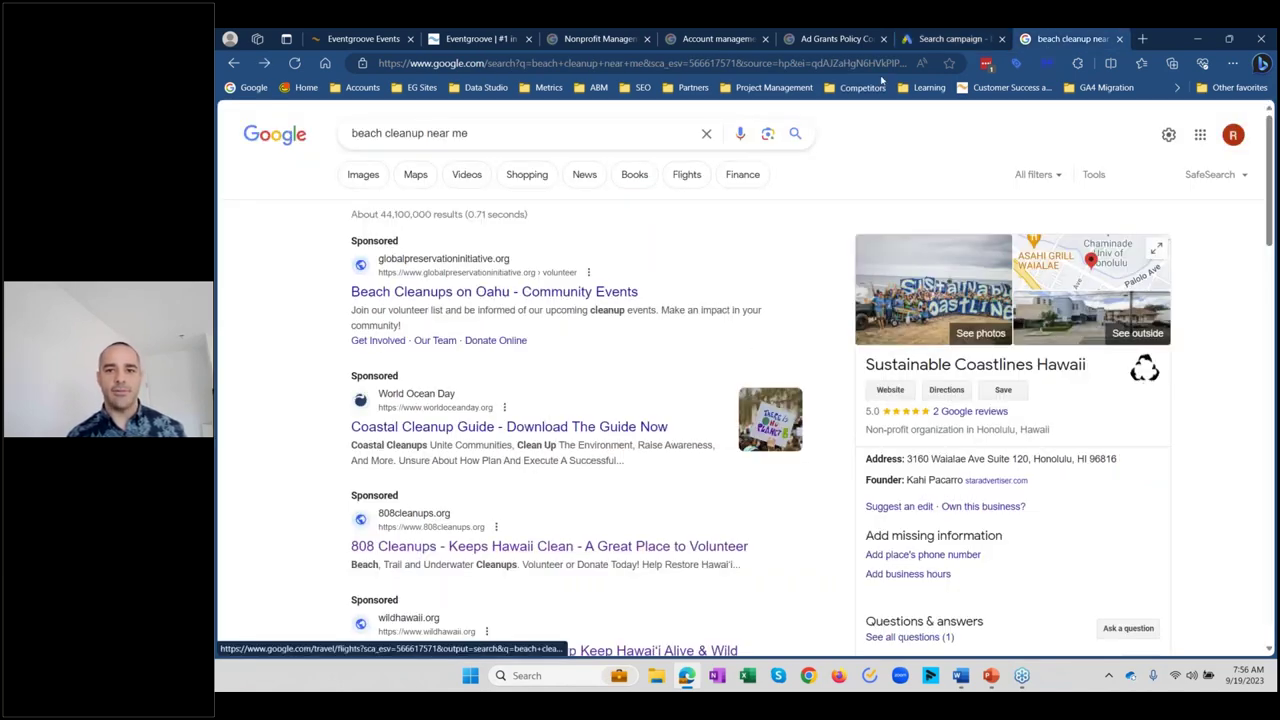
click(912, 38)
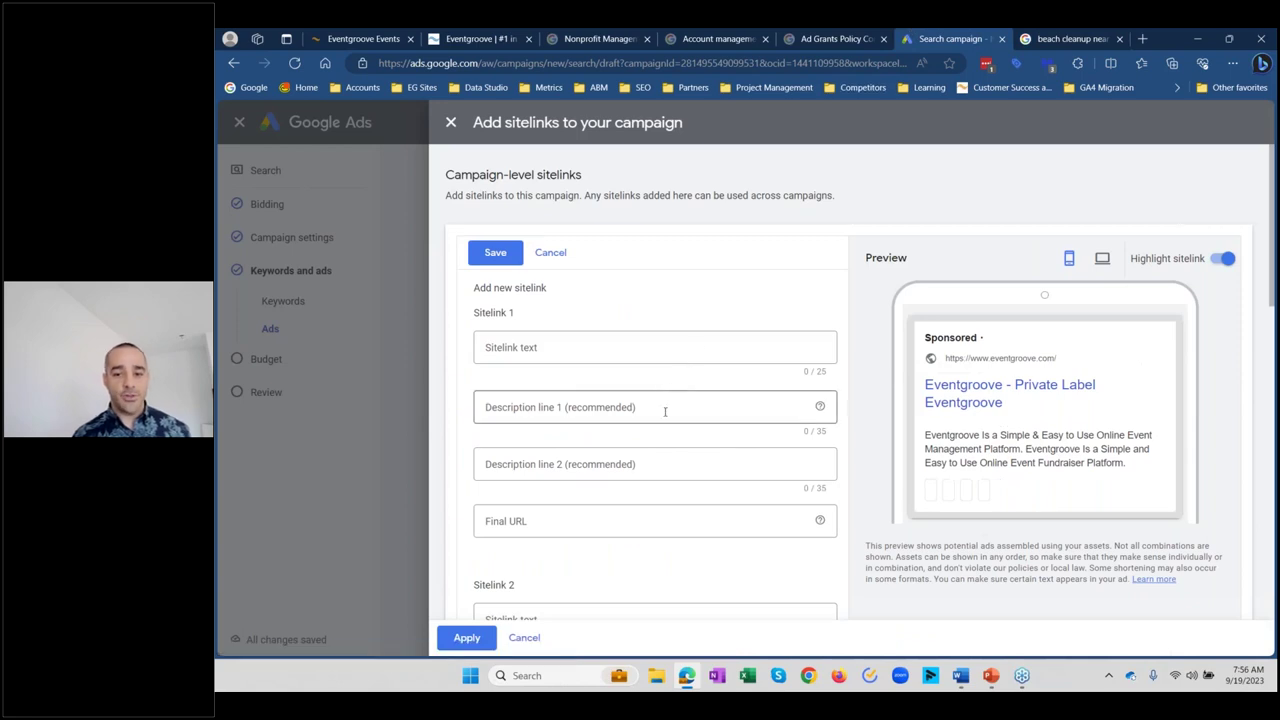
click(1070, 40)
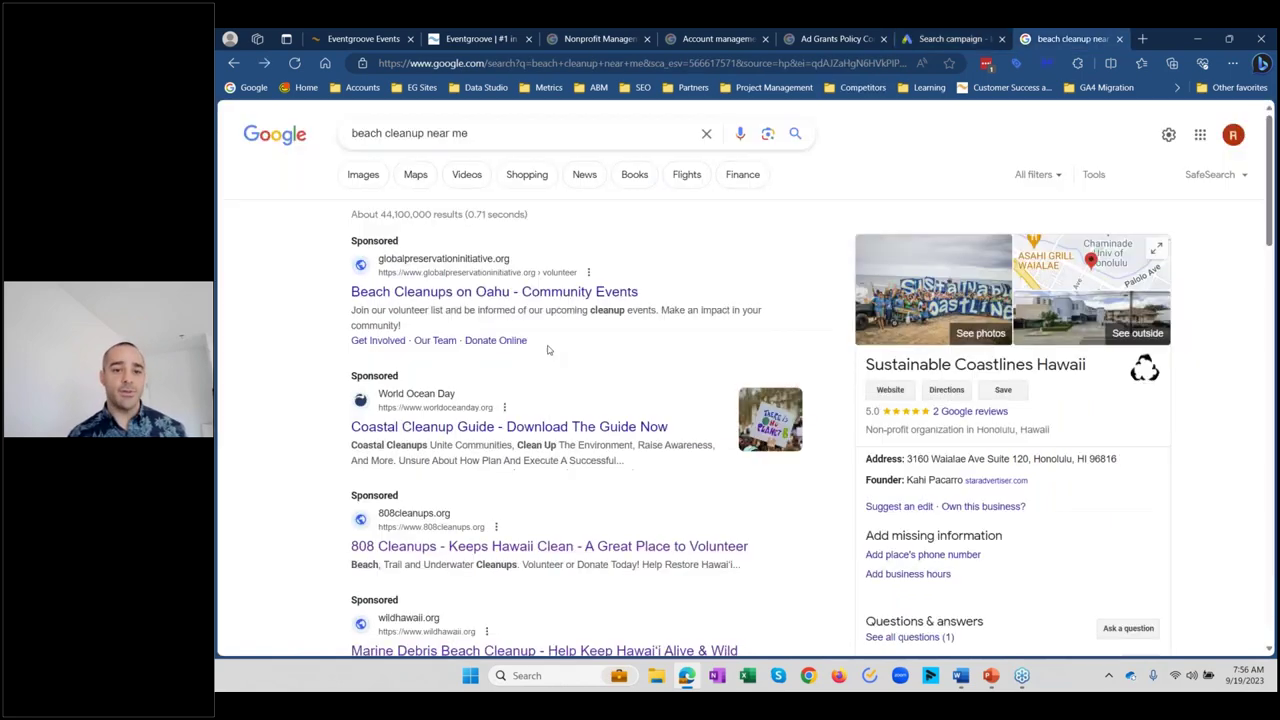
click(938, 40)
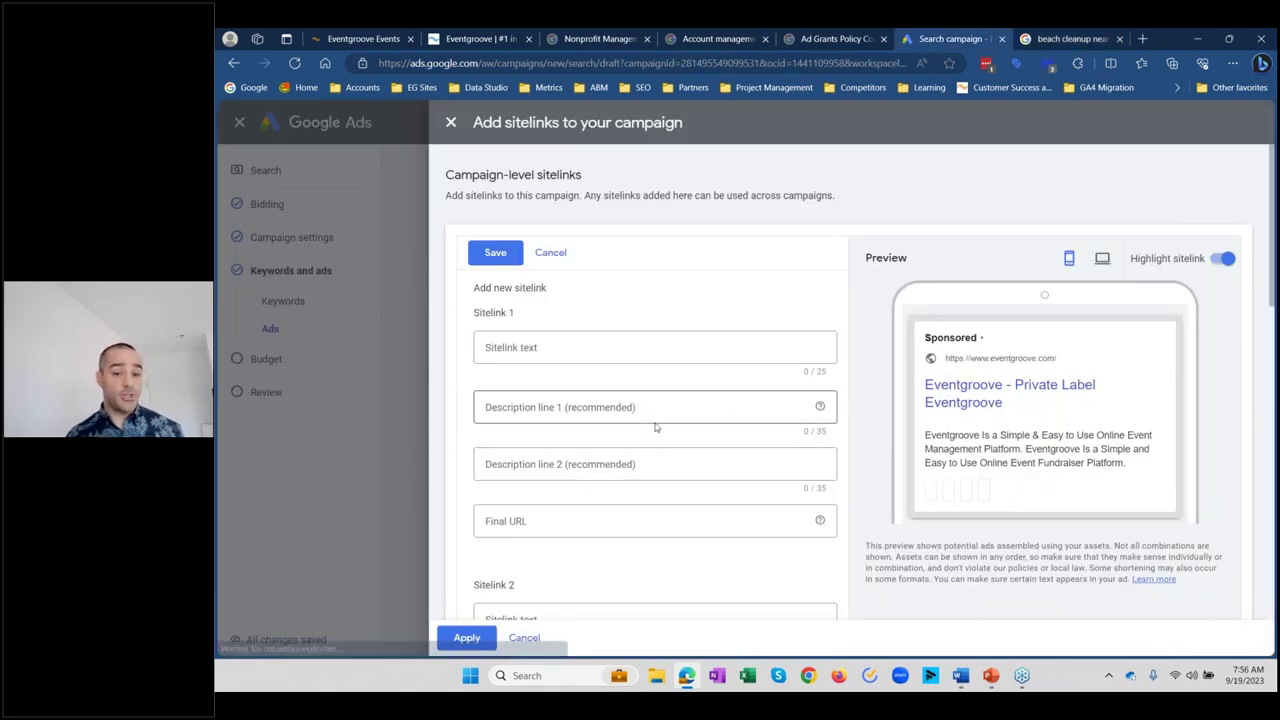
scroll(658, 418, down, 1)
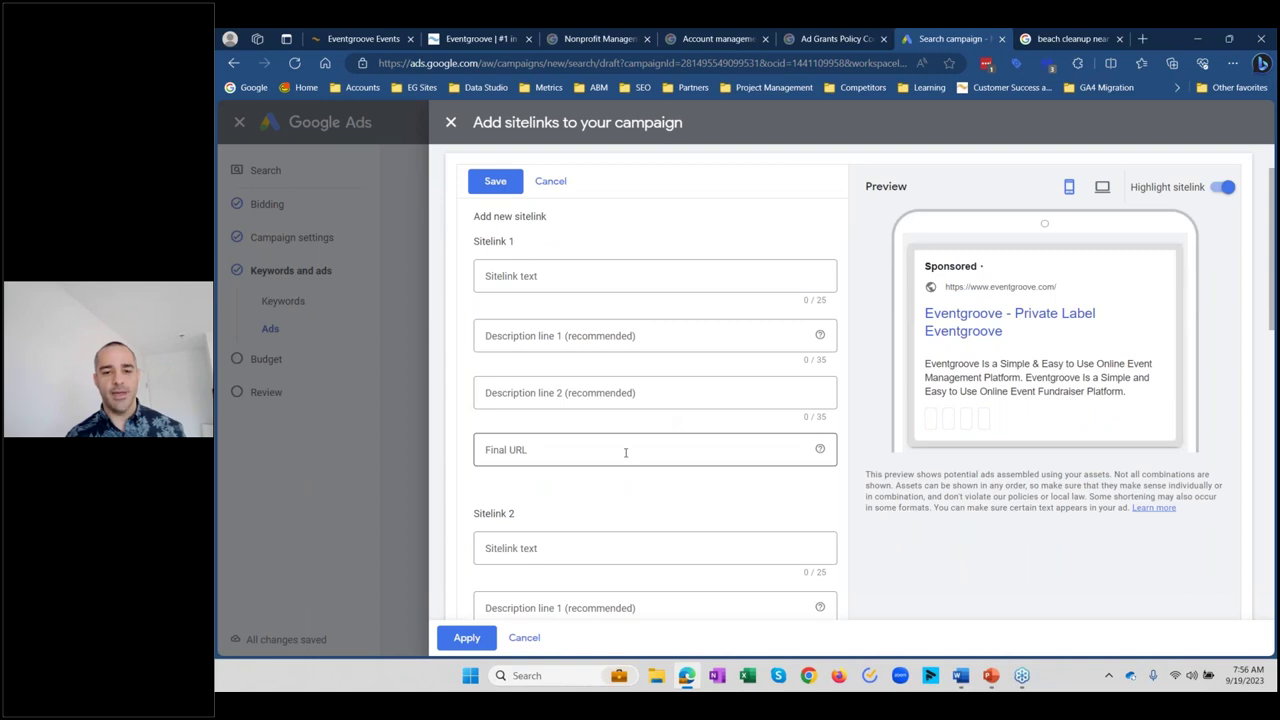
scroll(625, 452, down, 1)
scroll(577, 531, up, 2)
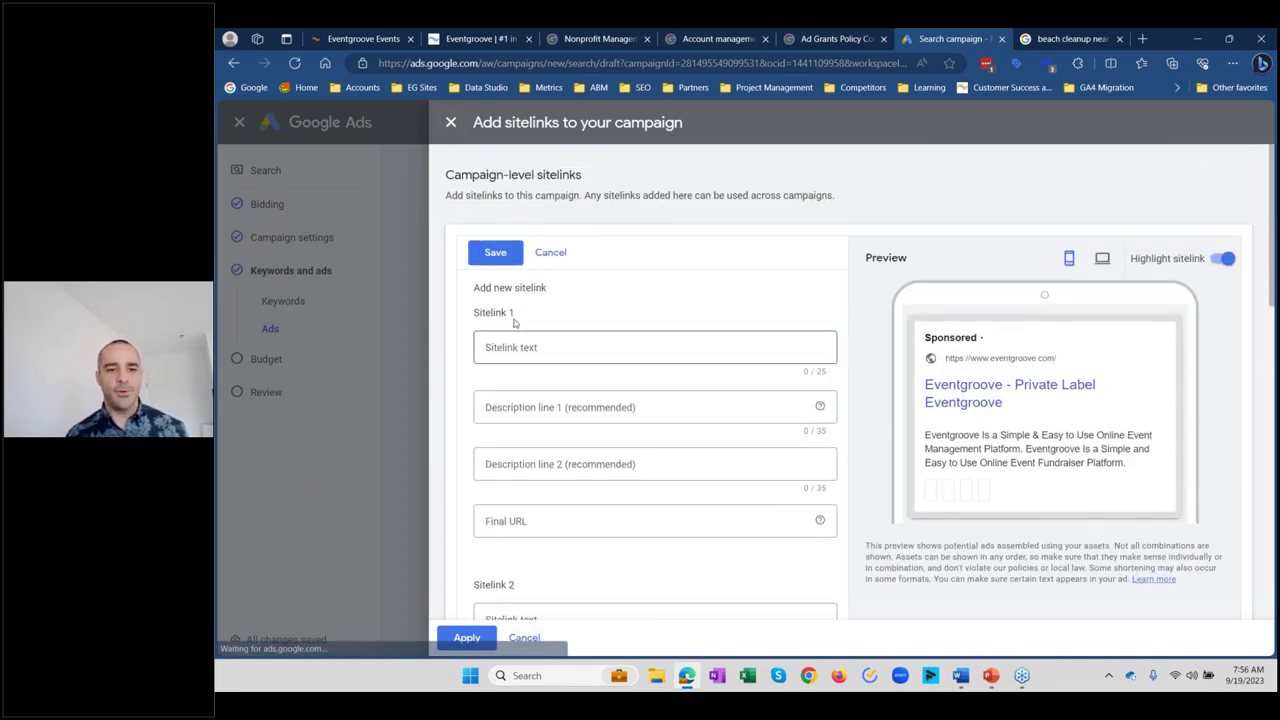
click(550, 252)
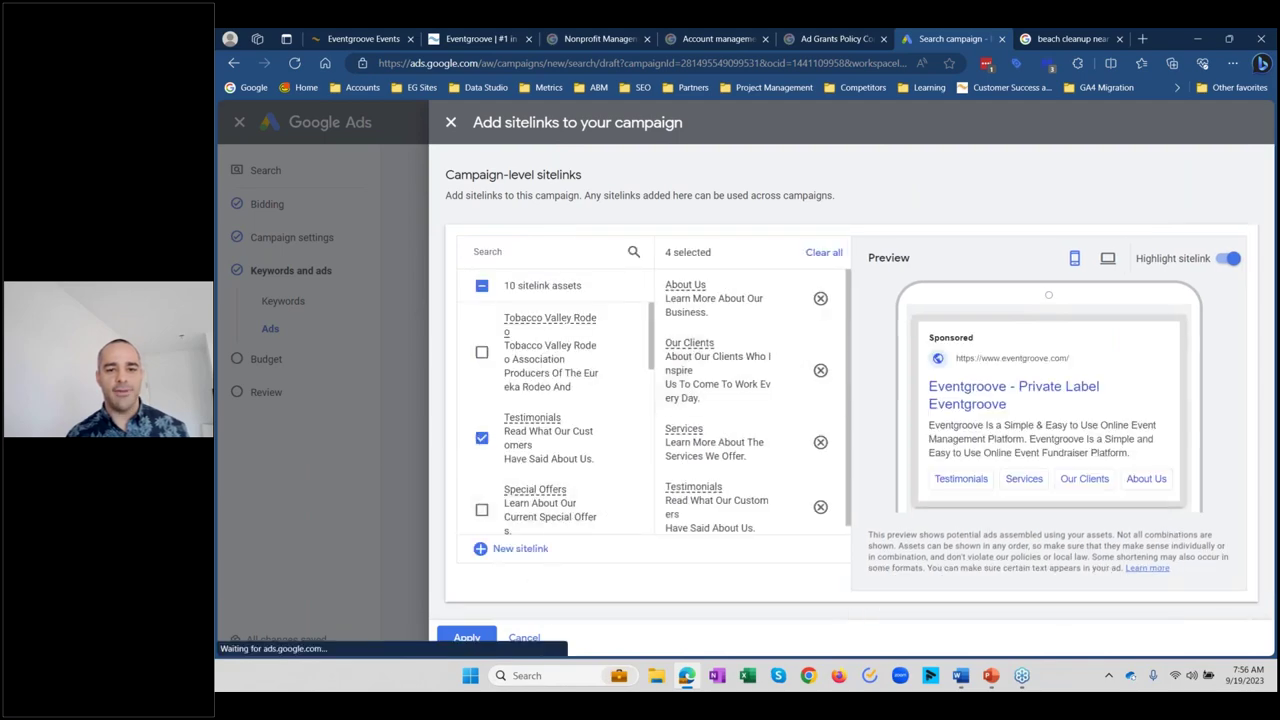
click(465, 637)
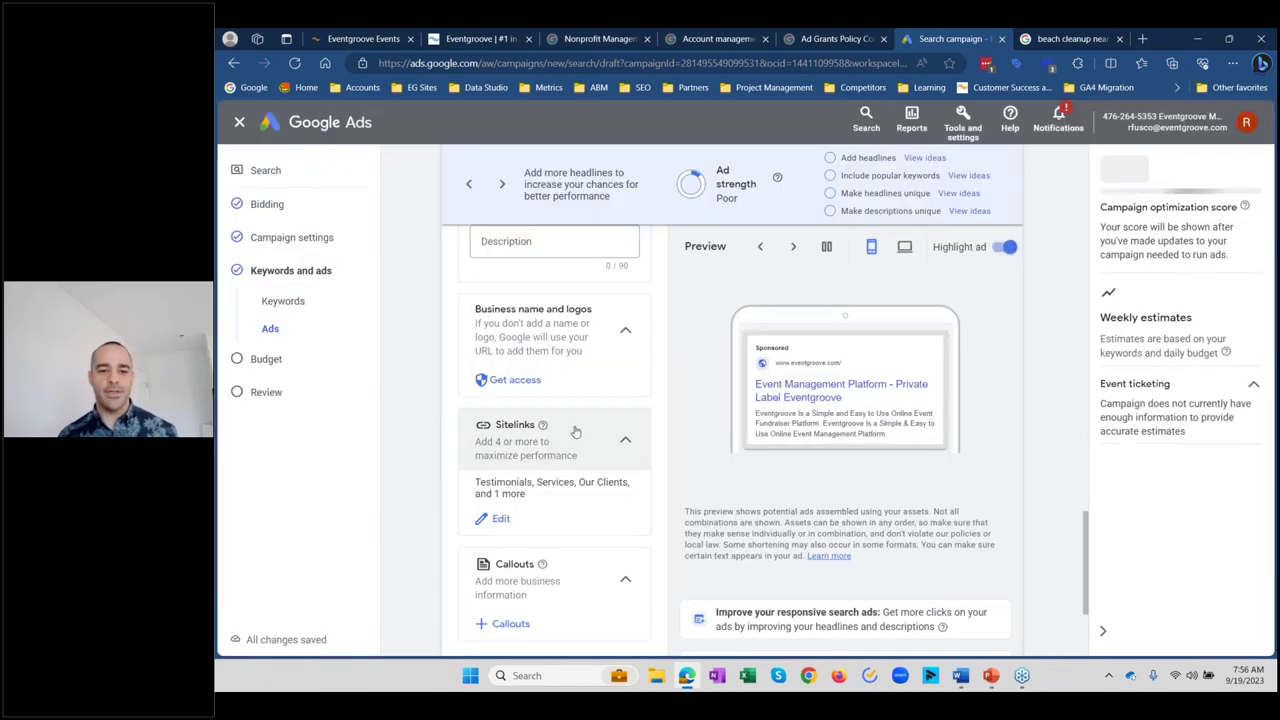
scroll(678, 385, down, 2)
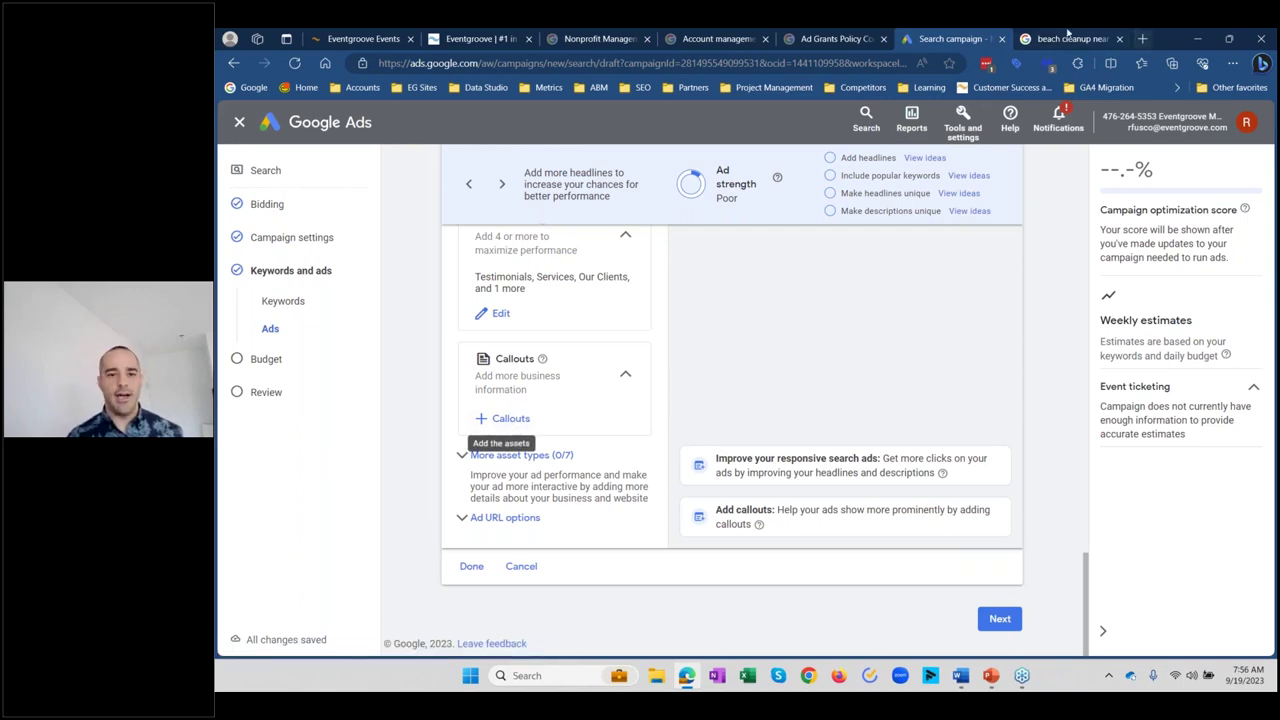
key(ctrl+Tab)
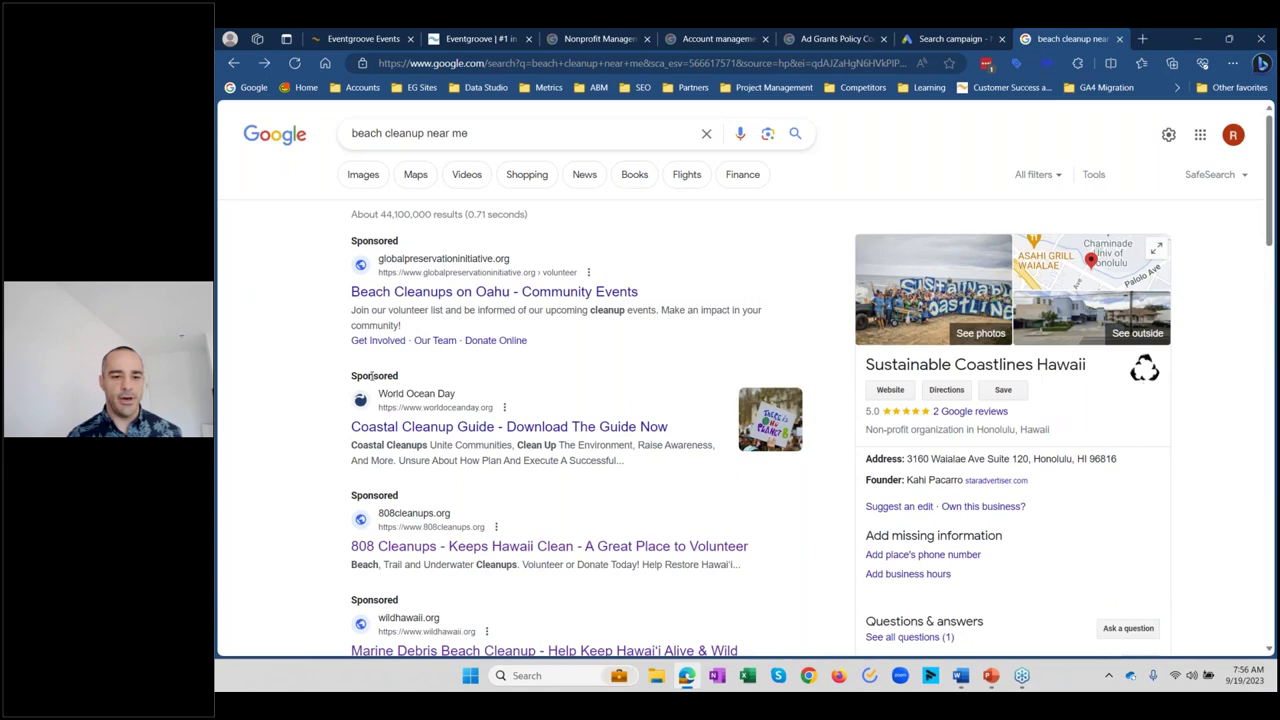
scroll(371, 376, down, 4)
scroll(365, 360, up, 4)
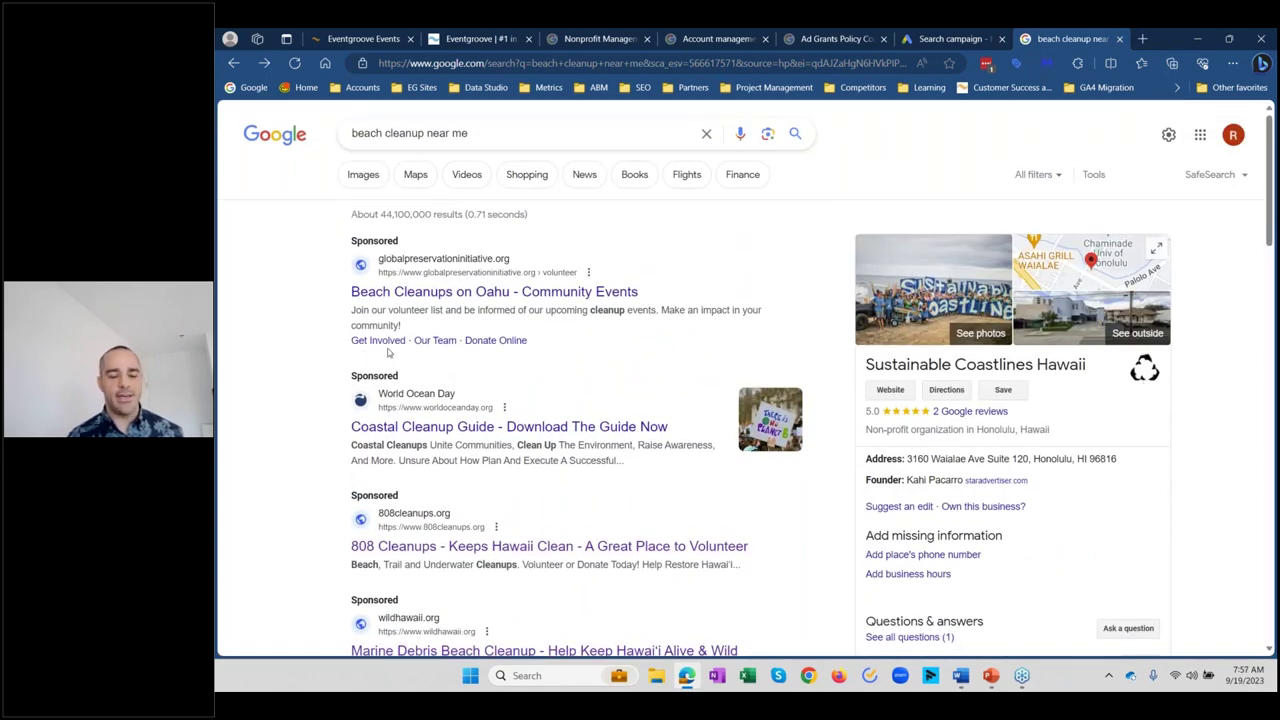
click(975, 38)
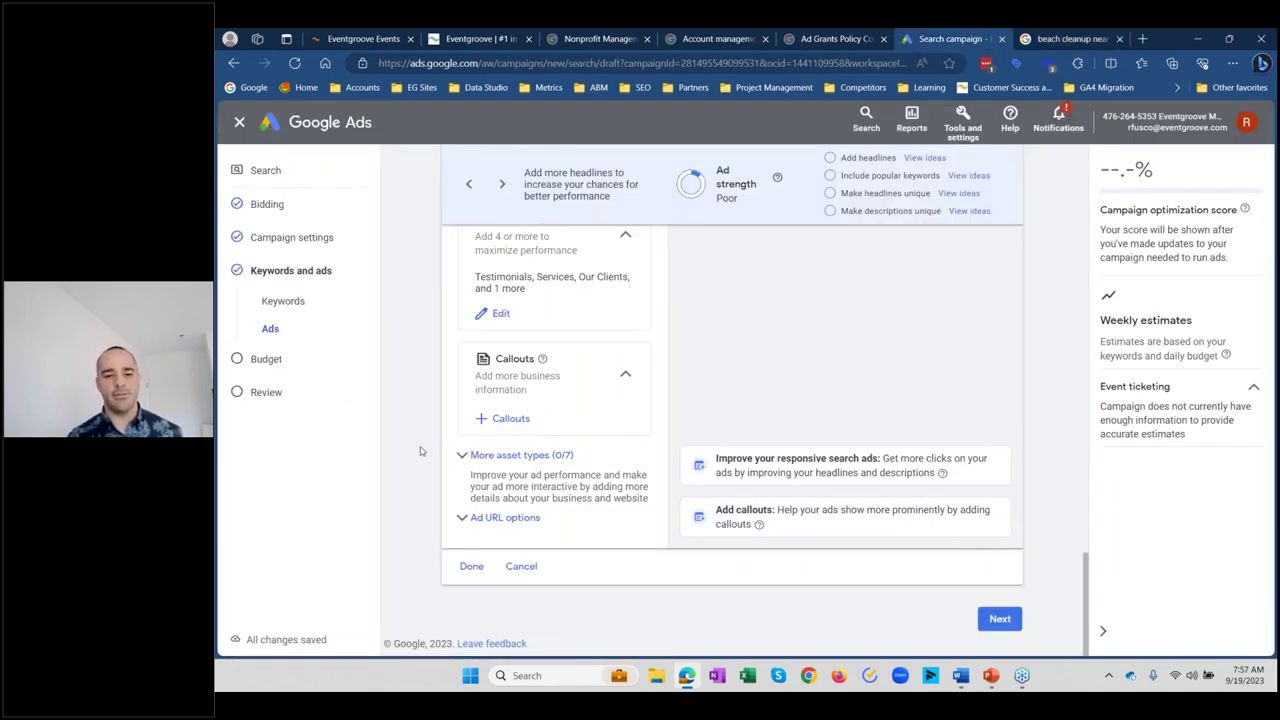
click(1012, 622)
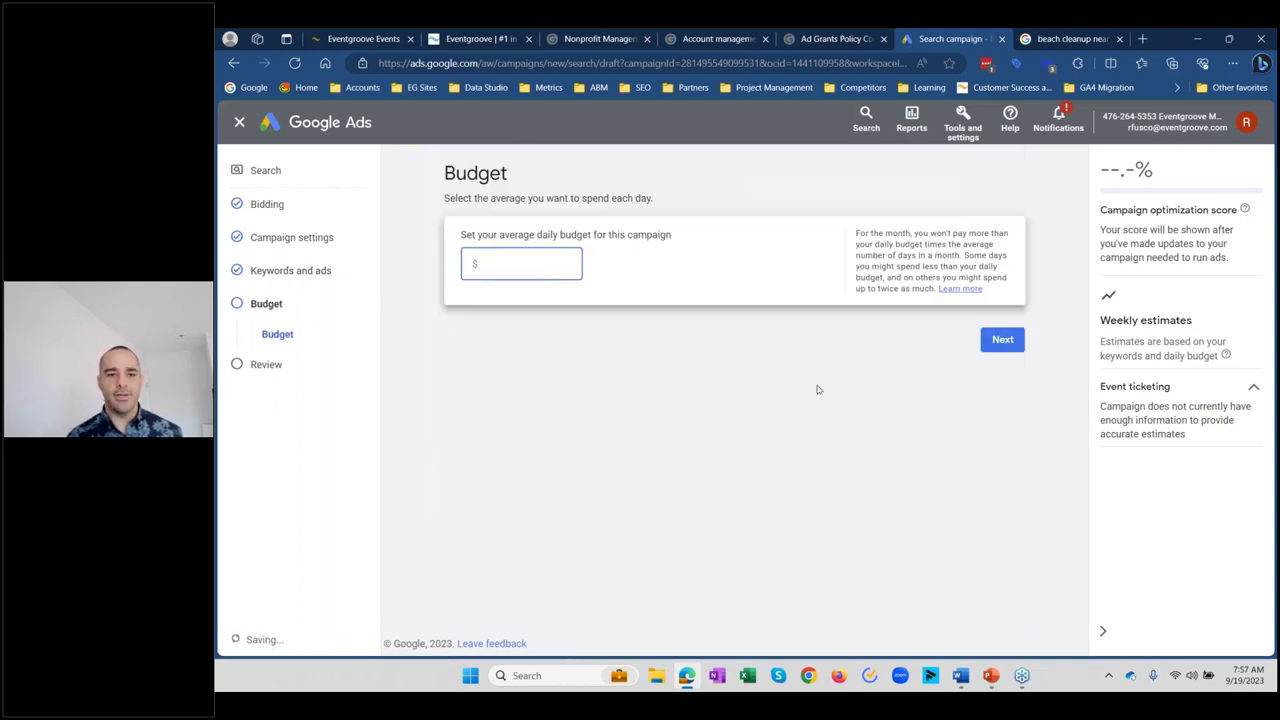
Step: Set a $329 daily budget, review the settings and publish the Eventgroove Events campaign
text(329)
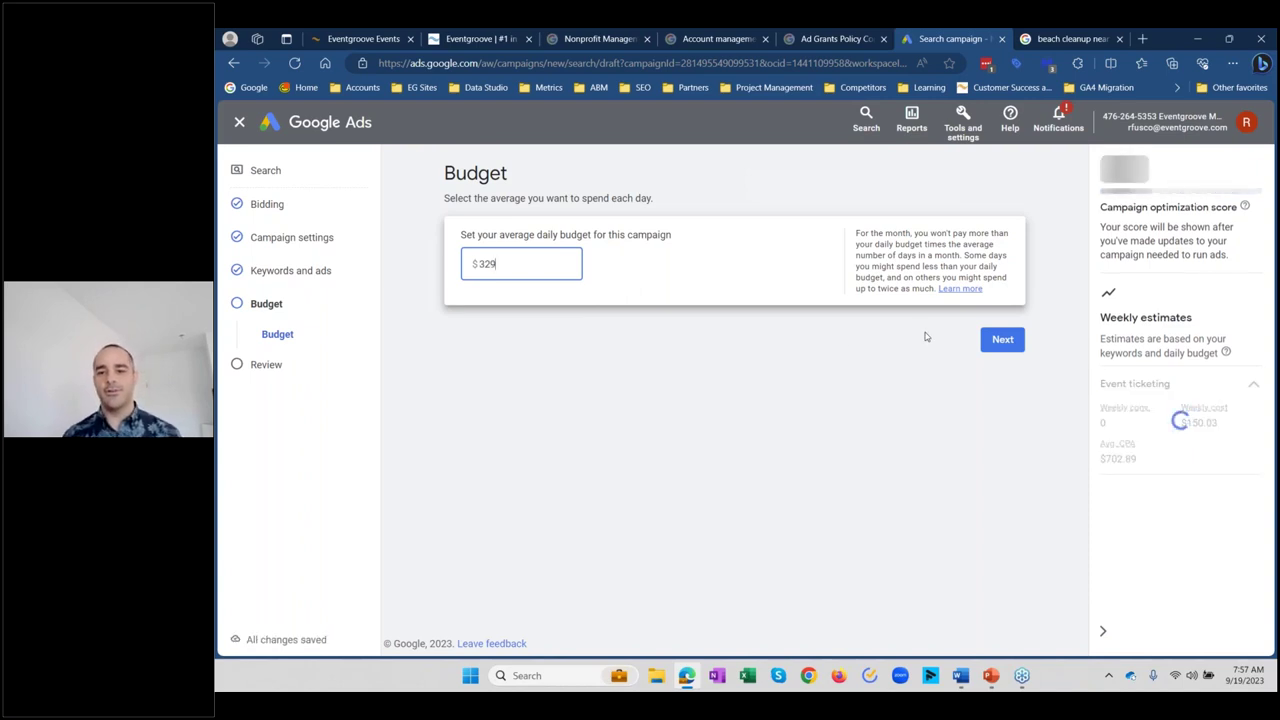
click(1000, 340)
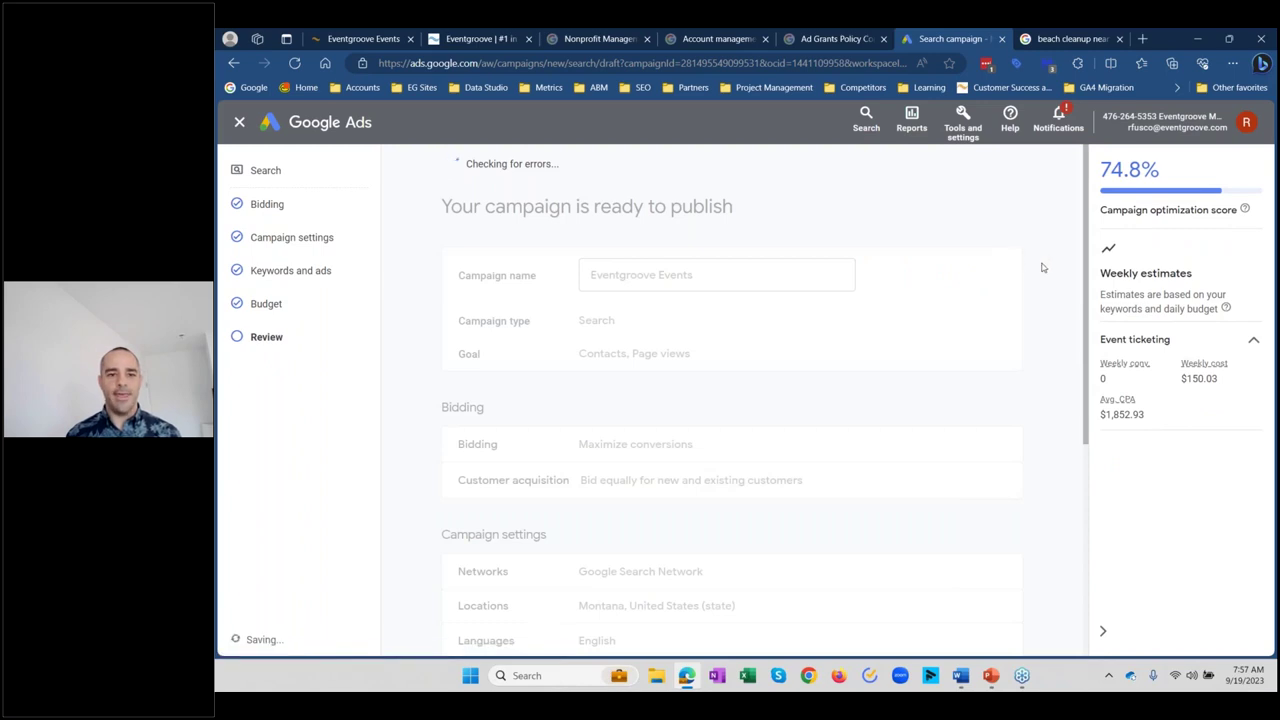
scroll(1041, 266, down, 2)
scroll(1051, 260, down, 2)
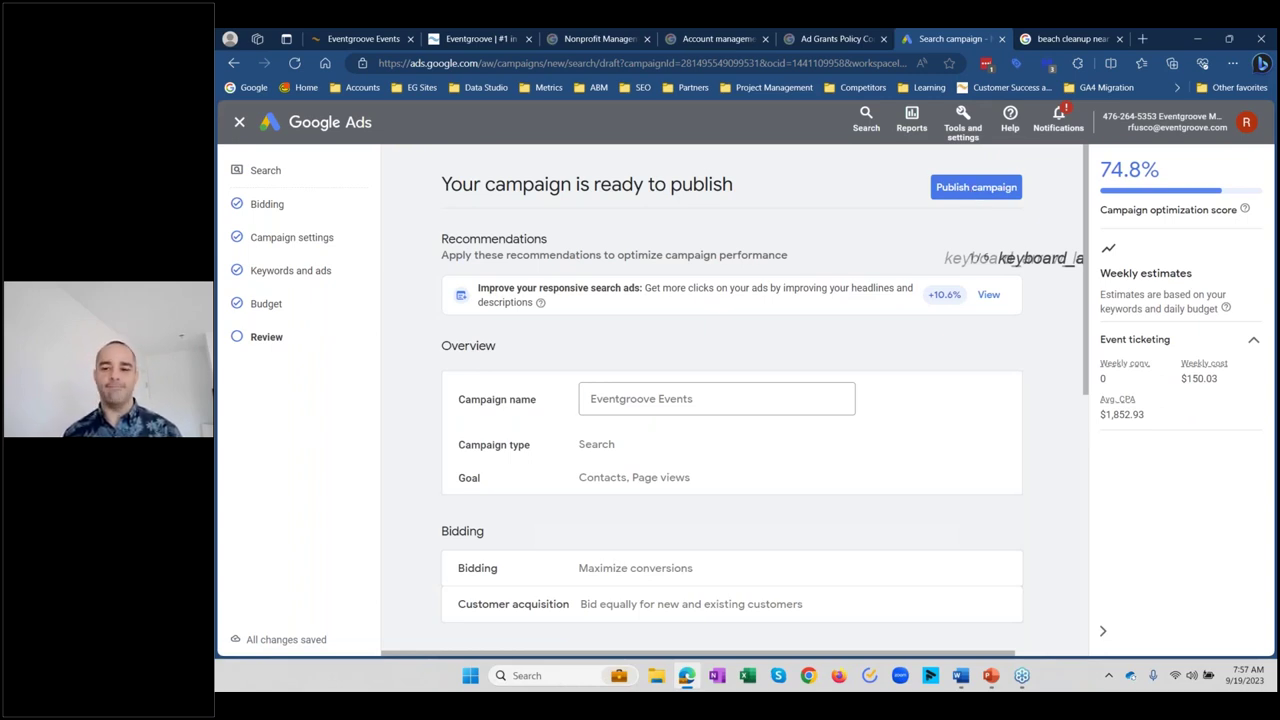
click(976, 187)
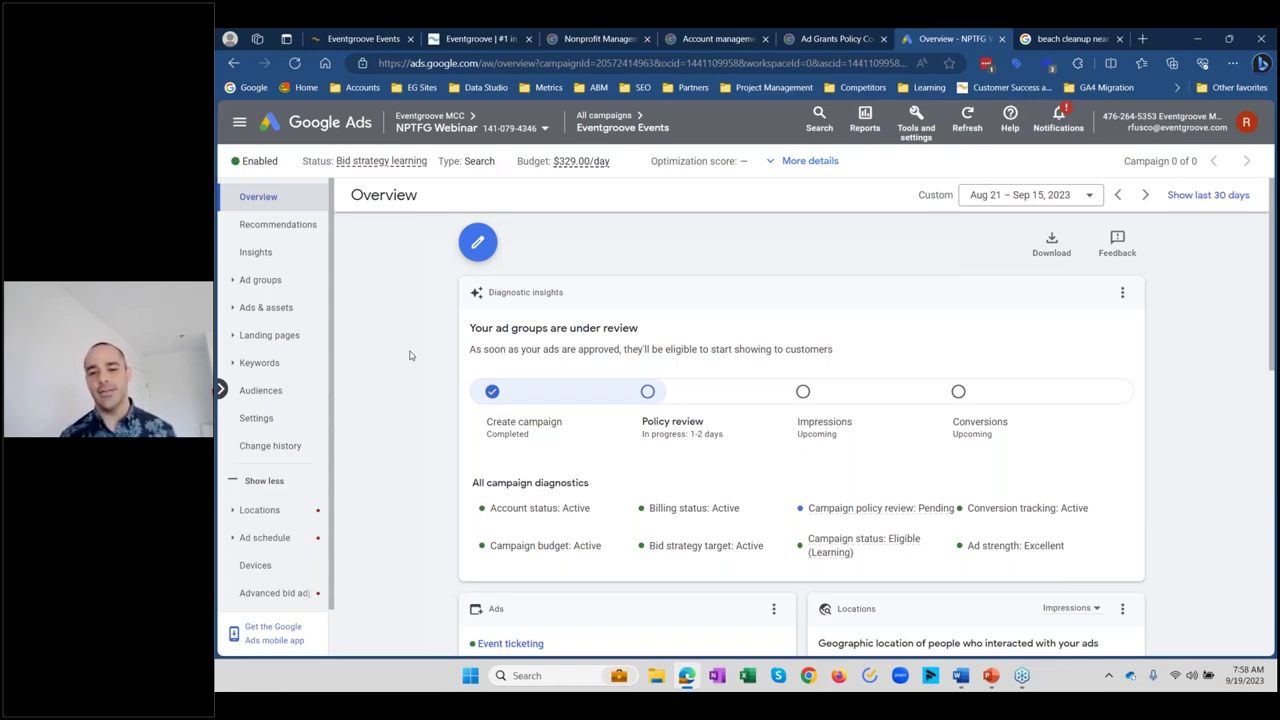
click(930, 121)
Step: Start a new Website conversion action and scan eventgroove.com for tracking
click(832, 197)
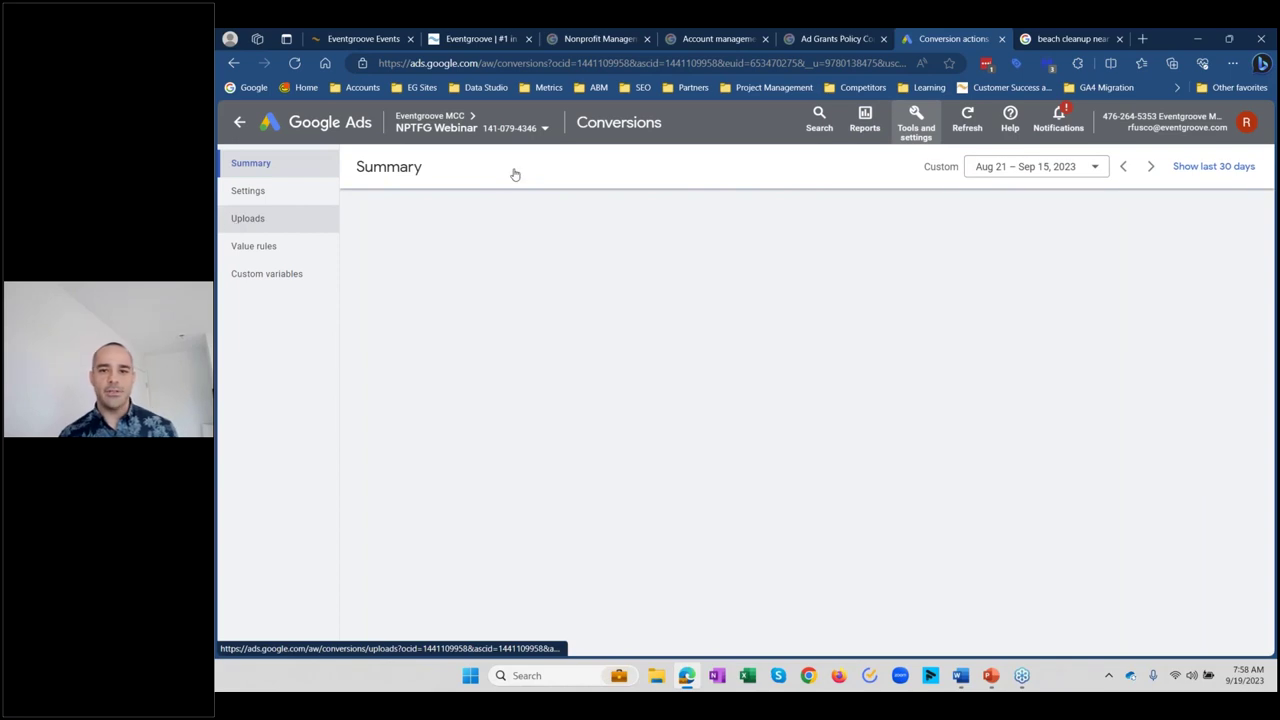
click(458, 217)
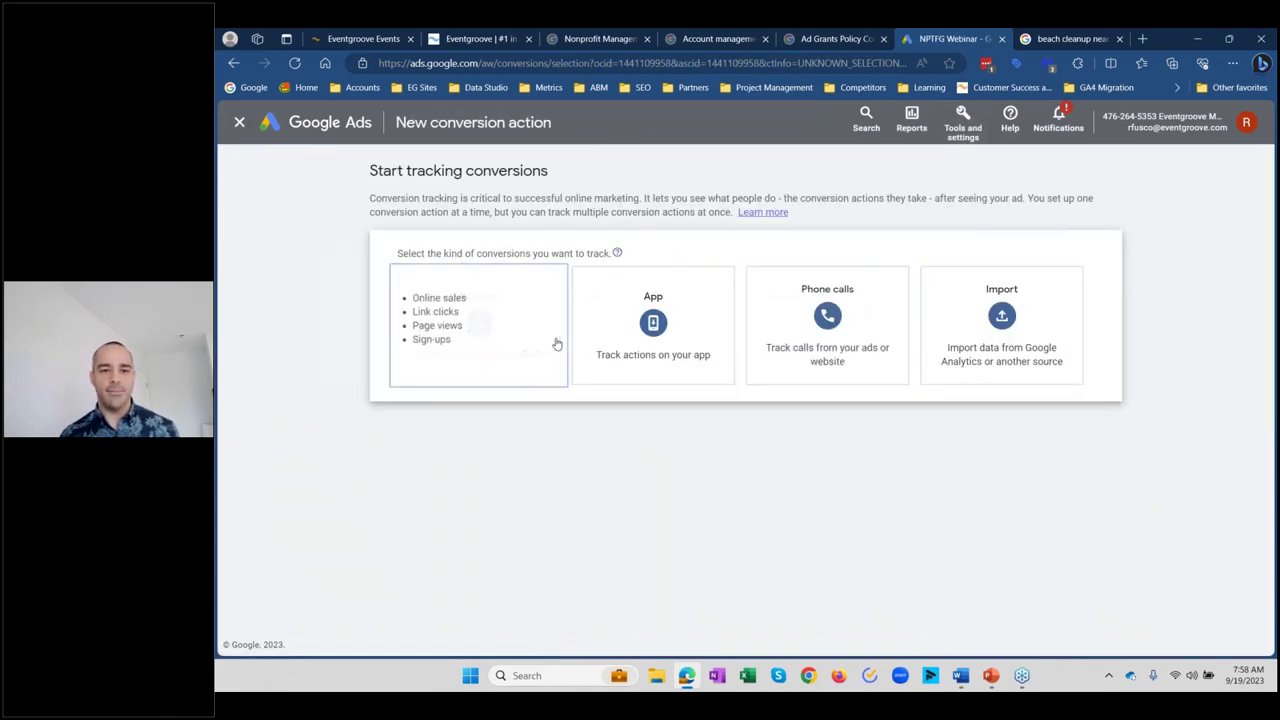
click(533, 328)
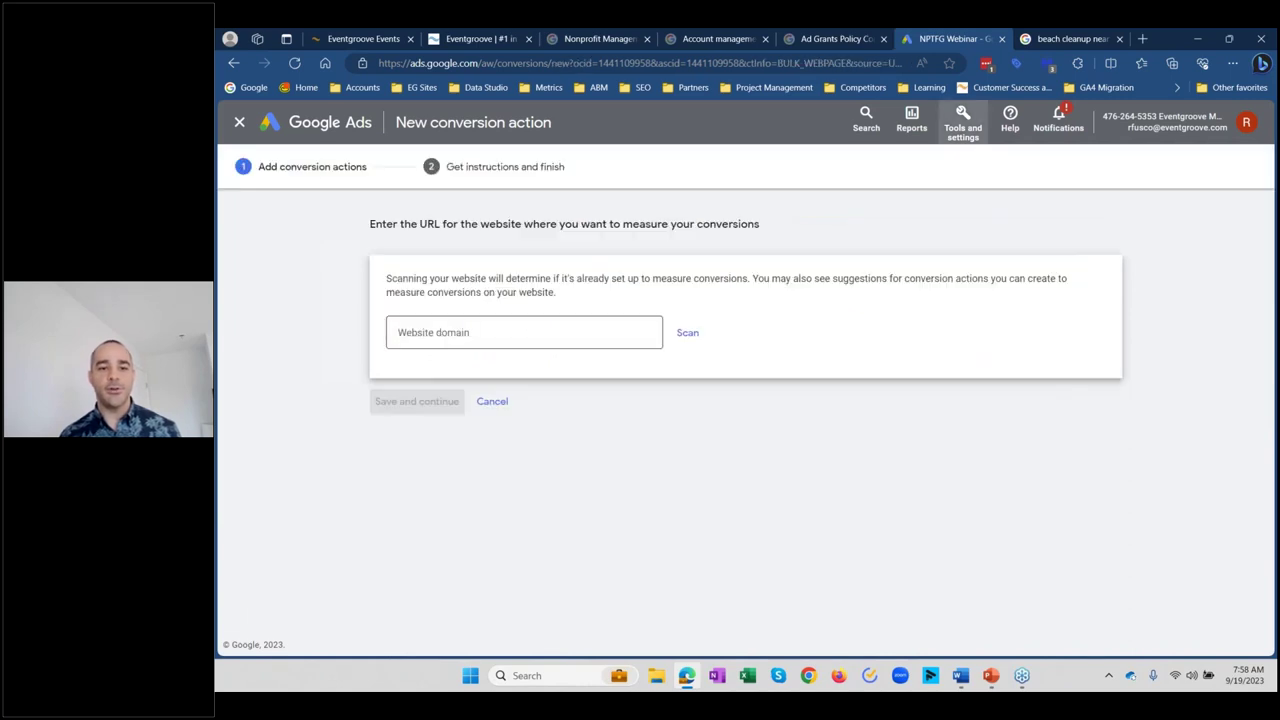
click(533, 333)
text(eventgroove.com)
key(Return)
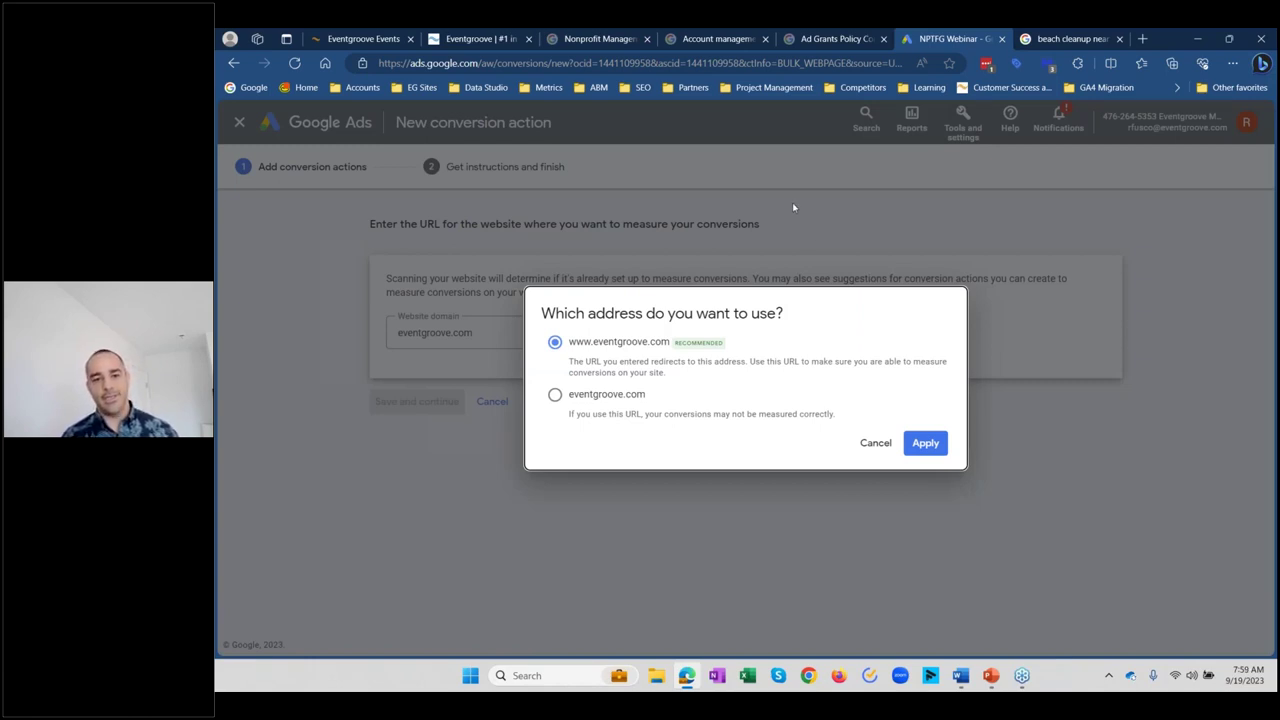
click(930, 450)
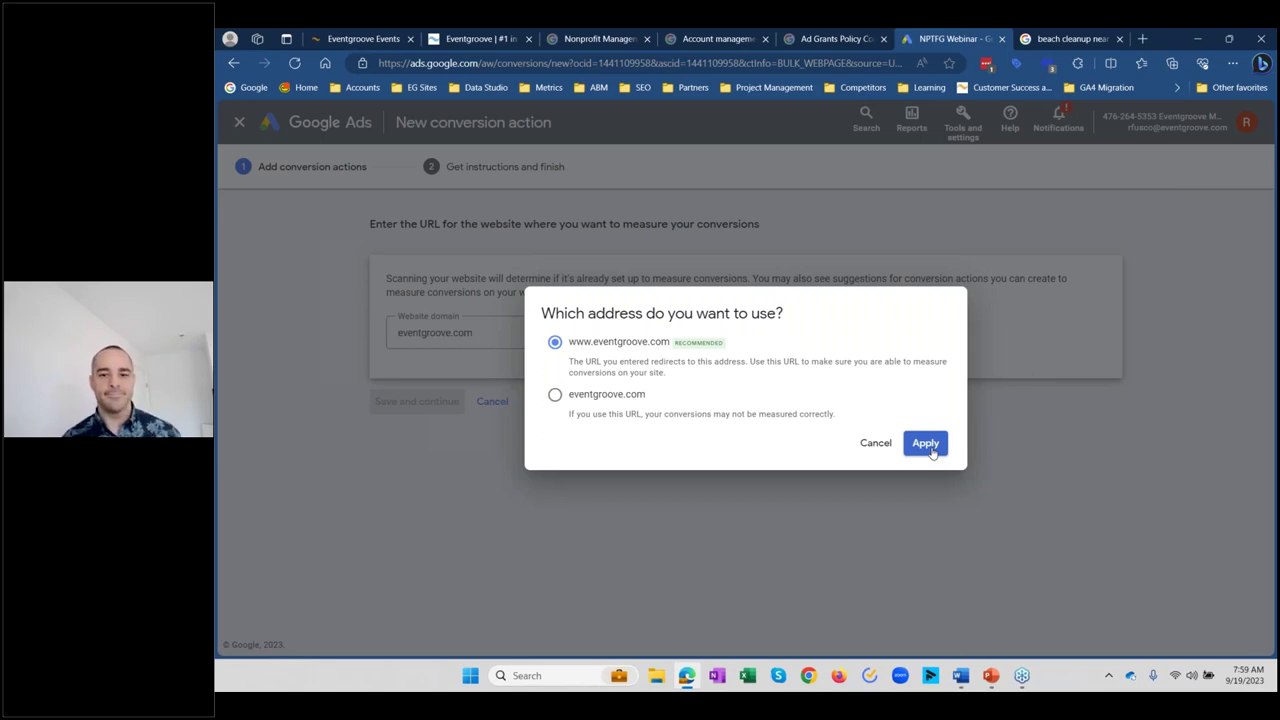
click(929, 448)
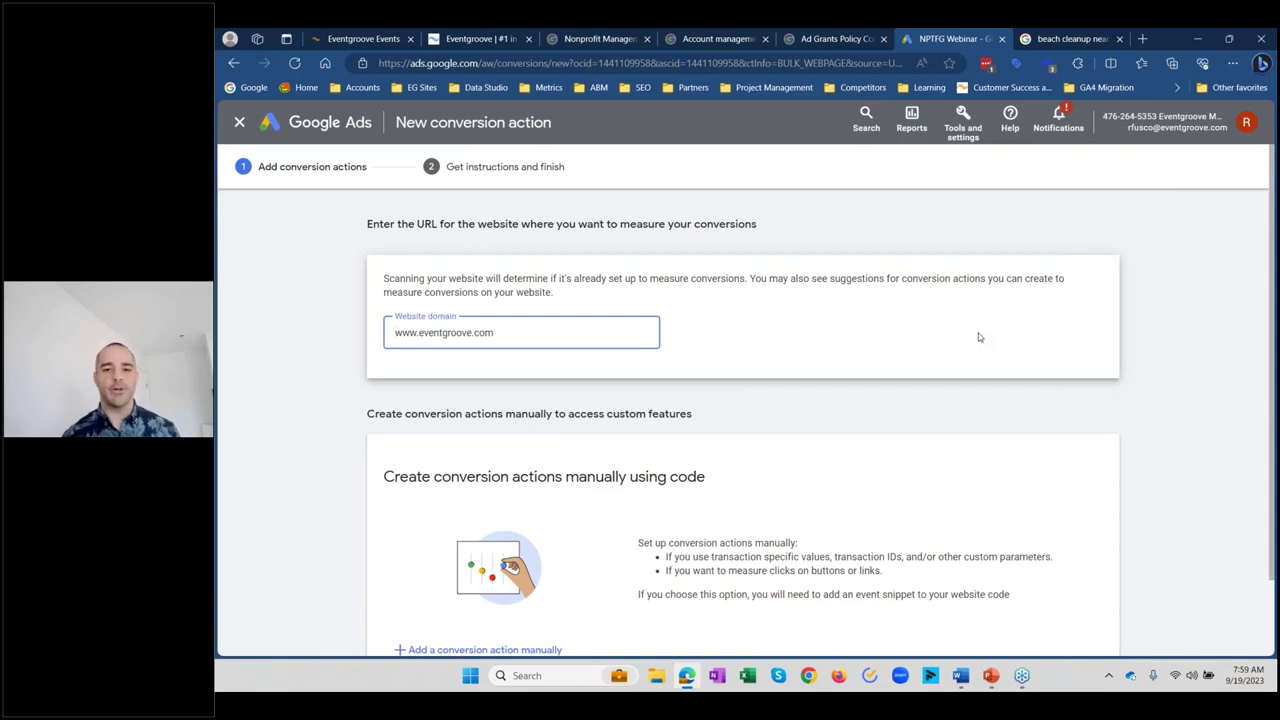
click(962, 122)
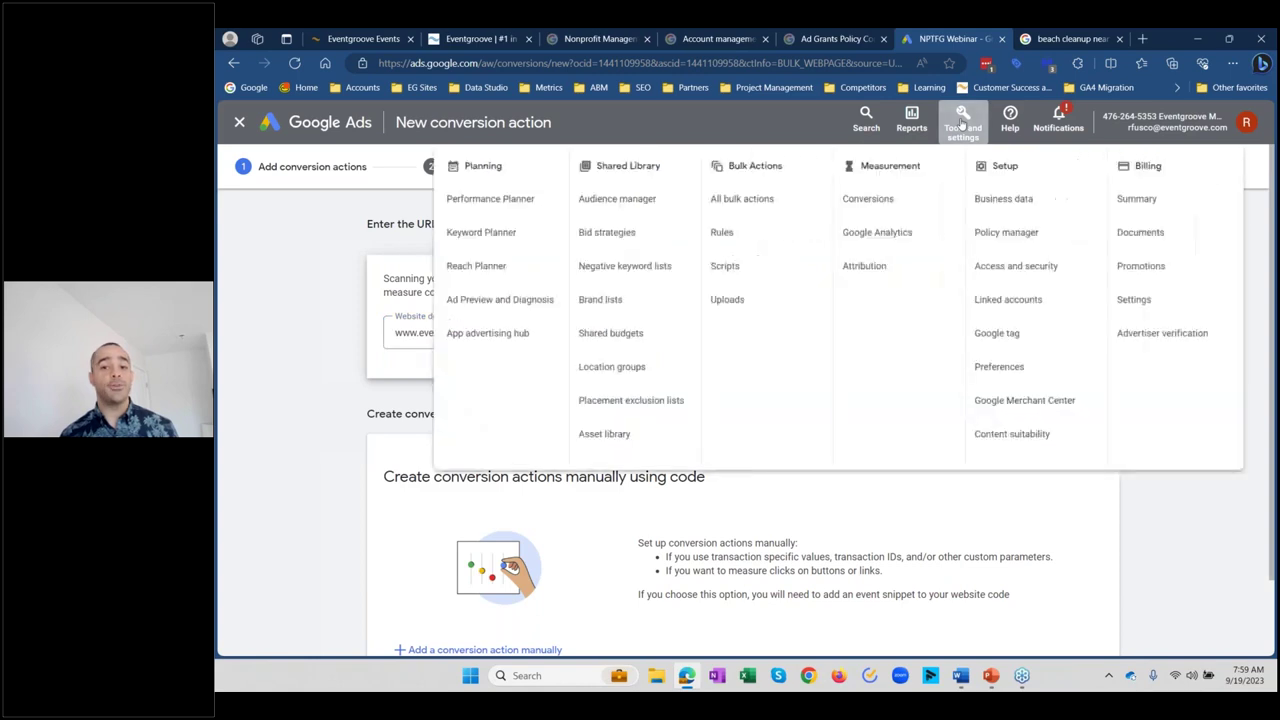
click(427, 238)
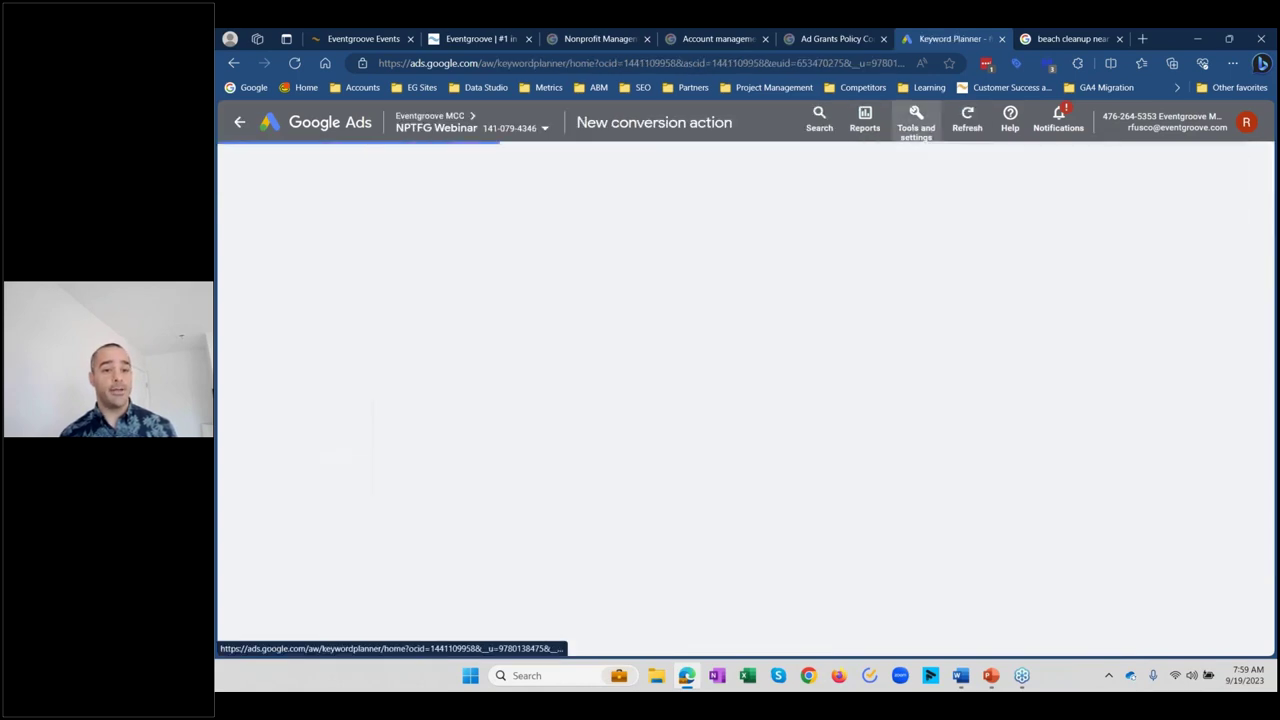
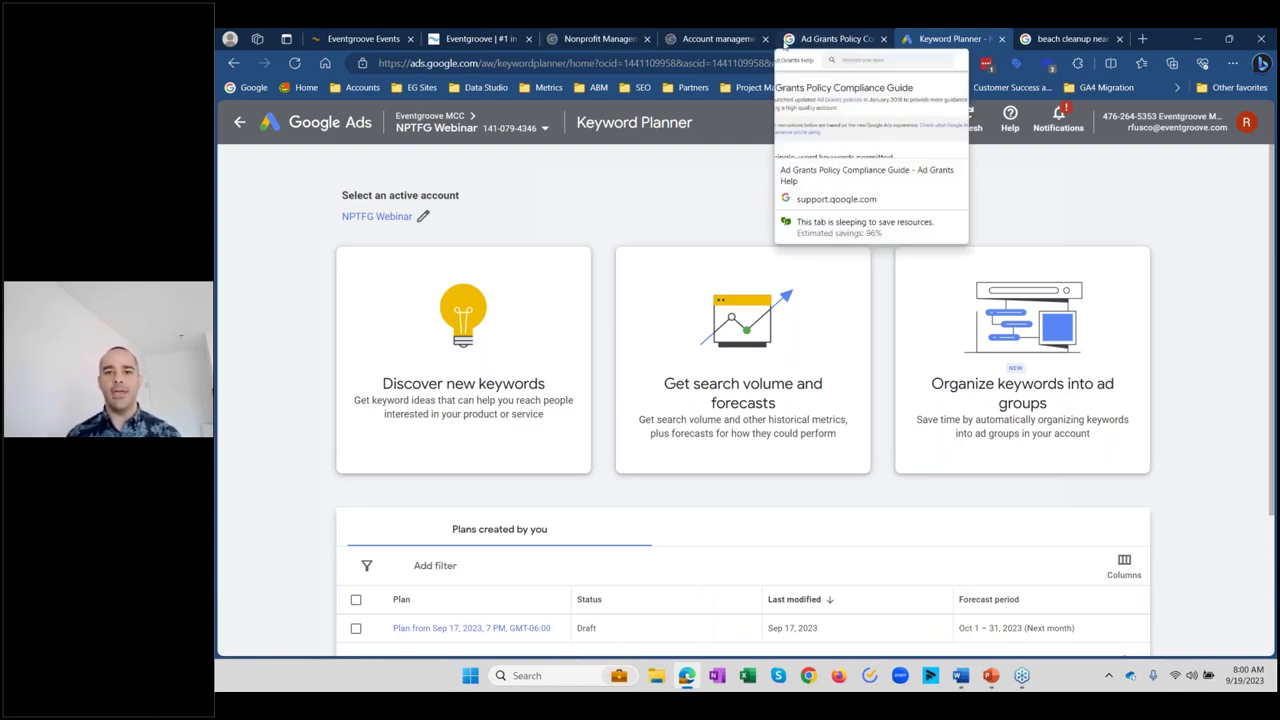
Step: Switch from Keyword Planner to the Ad Grants 'Account management policy' help page
click(722, 39)
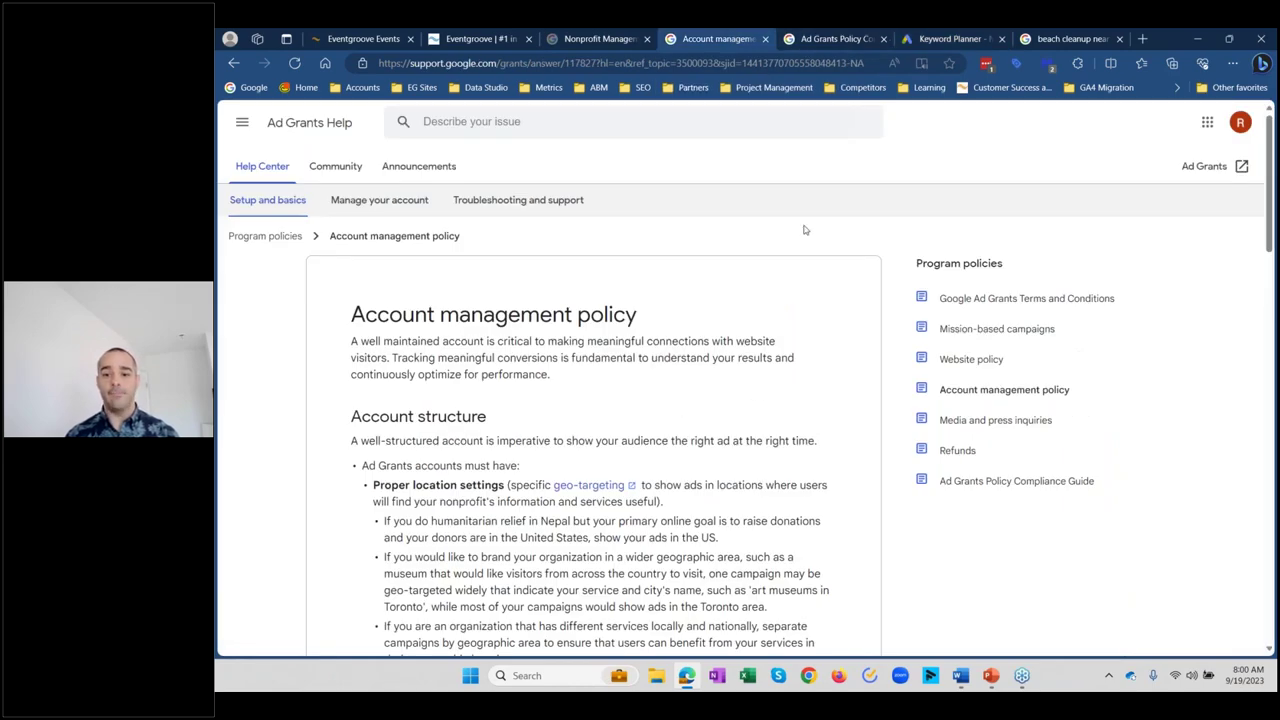
Step: Open the Ad Grants Policy Compliance Guide page and scroll down through it
click(828, 40)
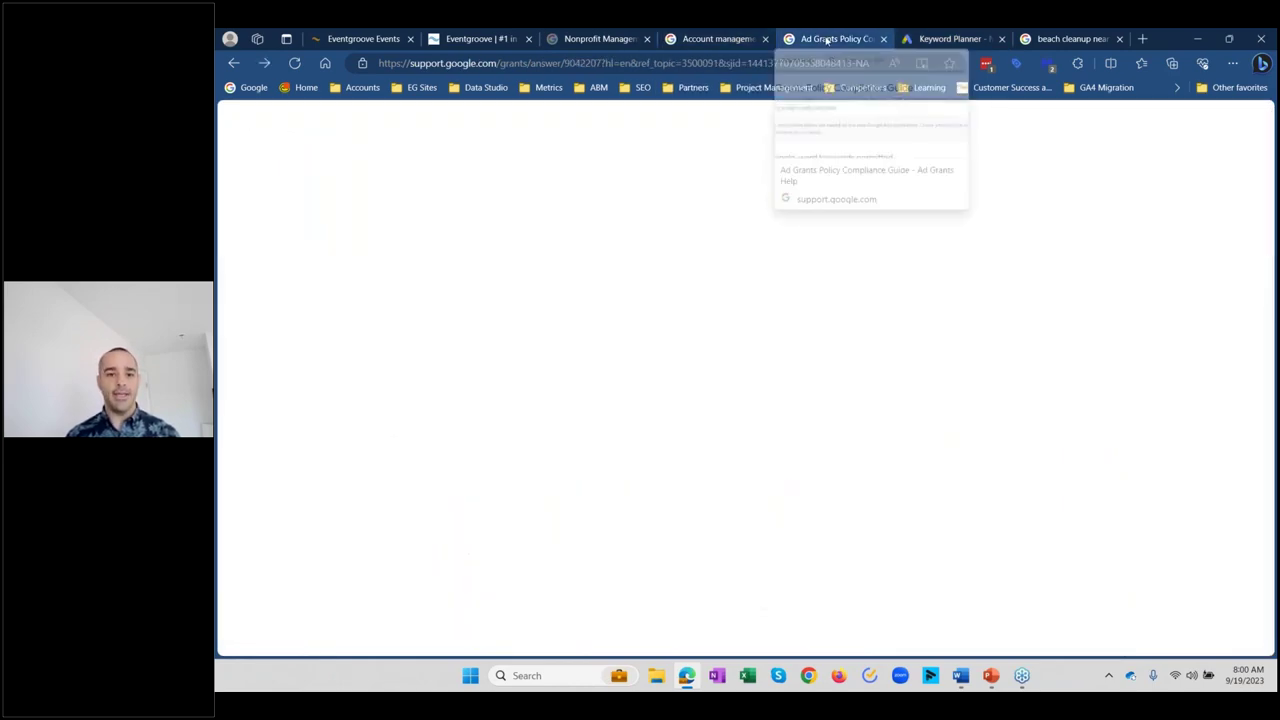
scroll(763, 317, down, 8)
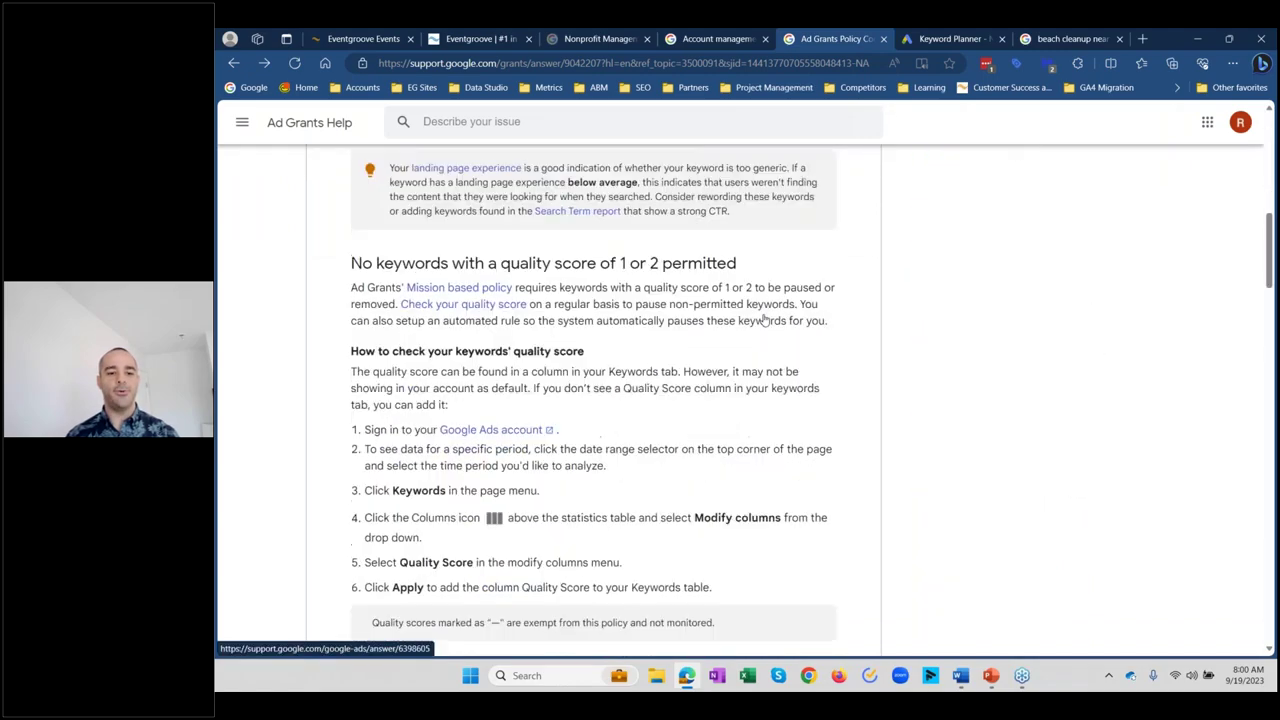
scroll(763, 317, down, 8)
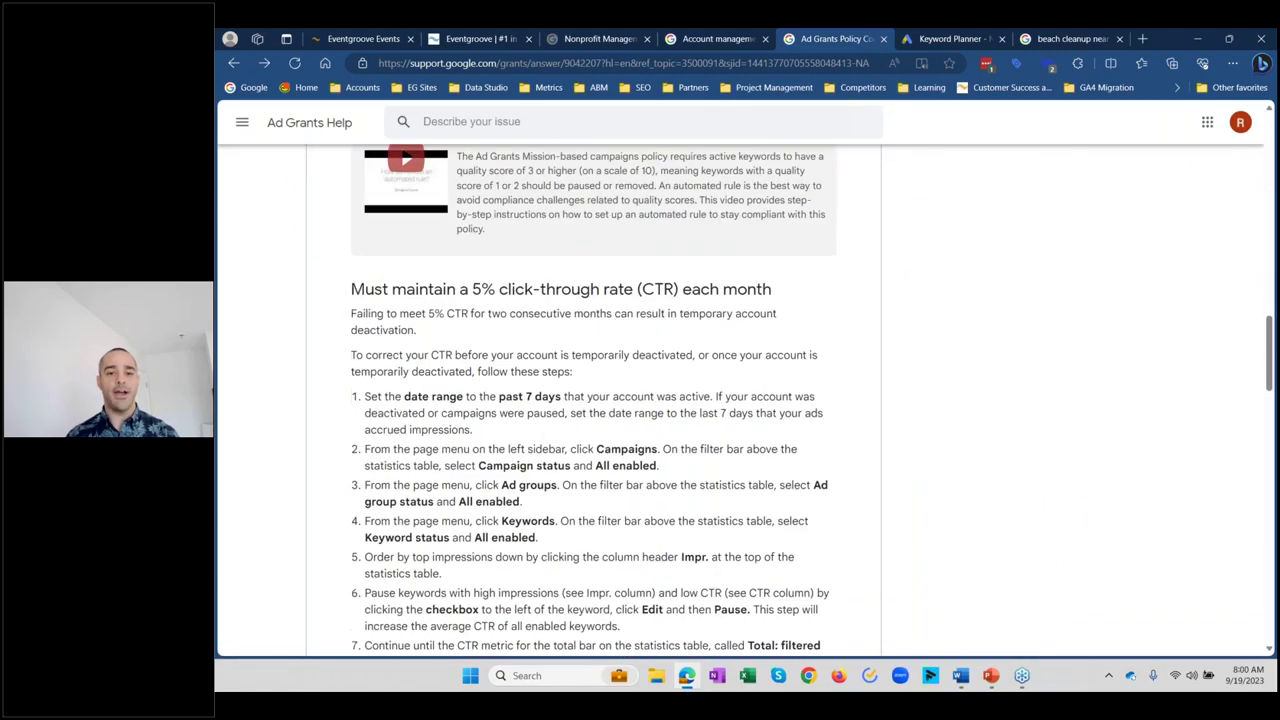
scroll(784, 298, down, 1)
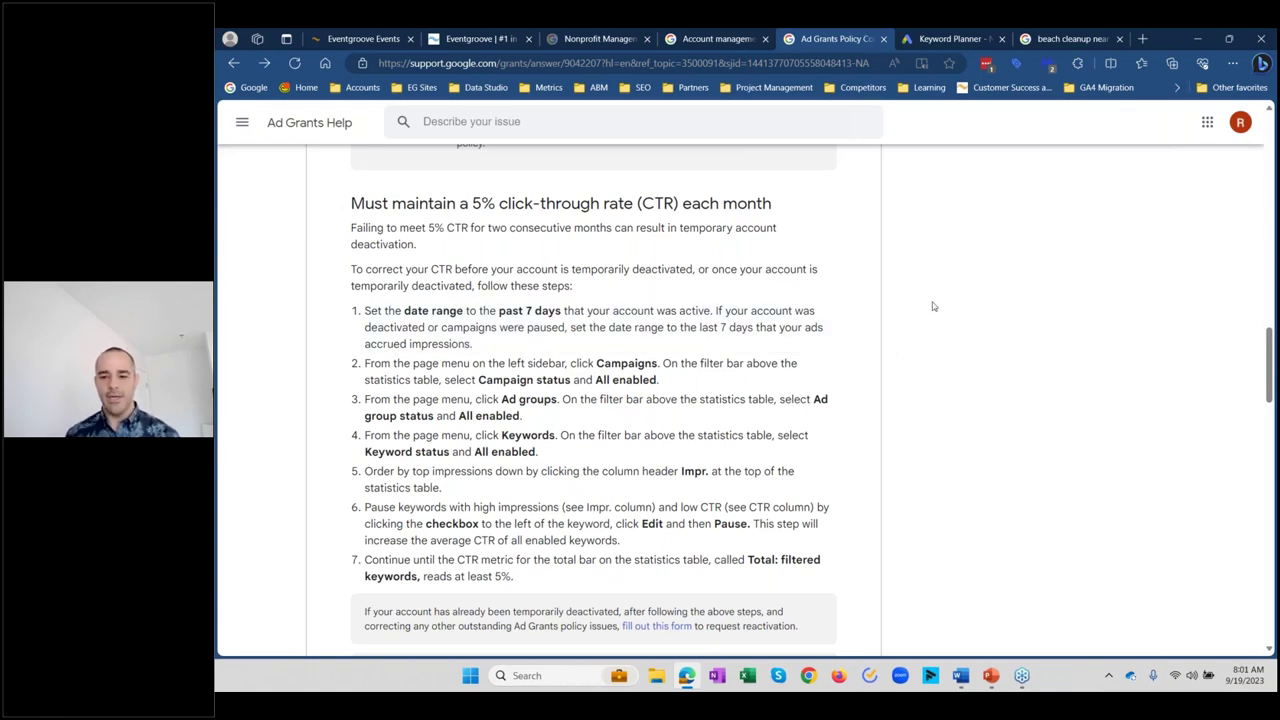
Step: Briefly check the NPTFG Paid Search presentation, then return to its full-screen Q & A slide
mouse_move(996, 682)
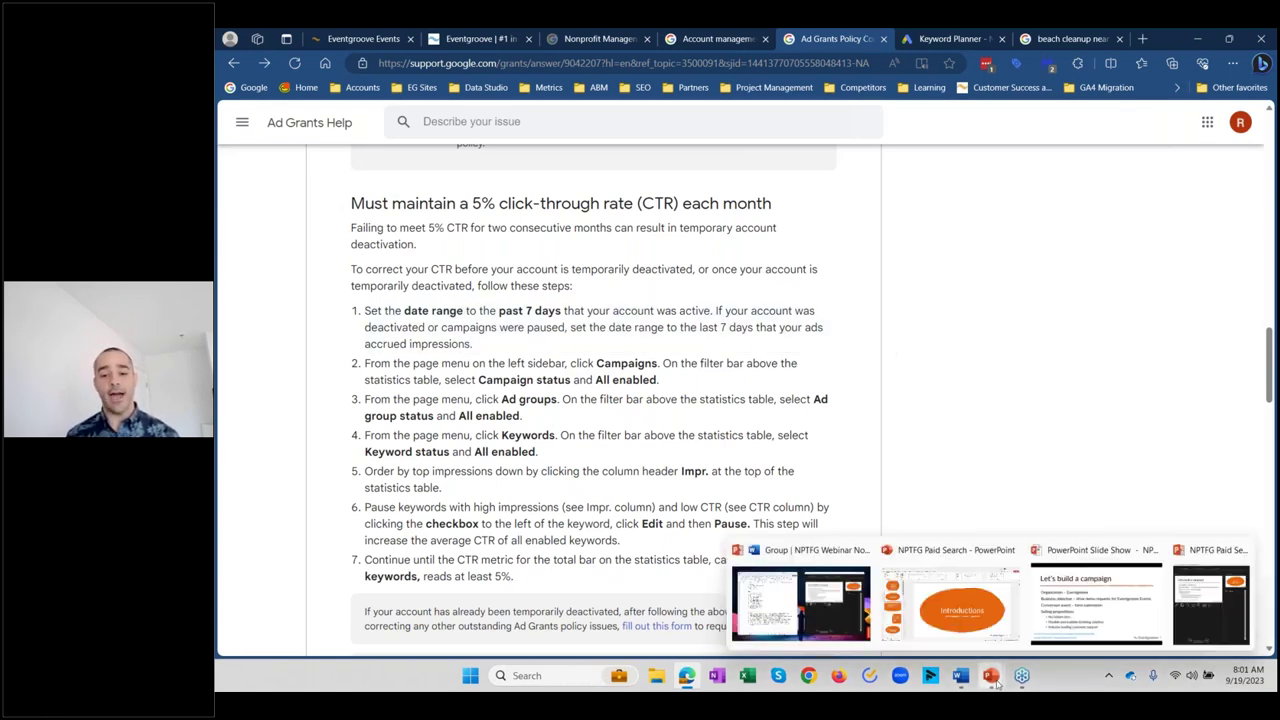
click(958, 617)
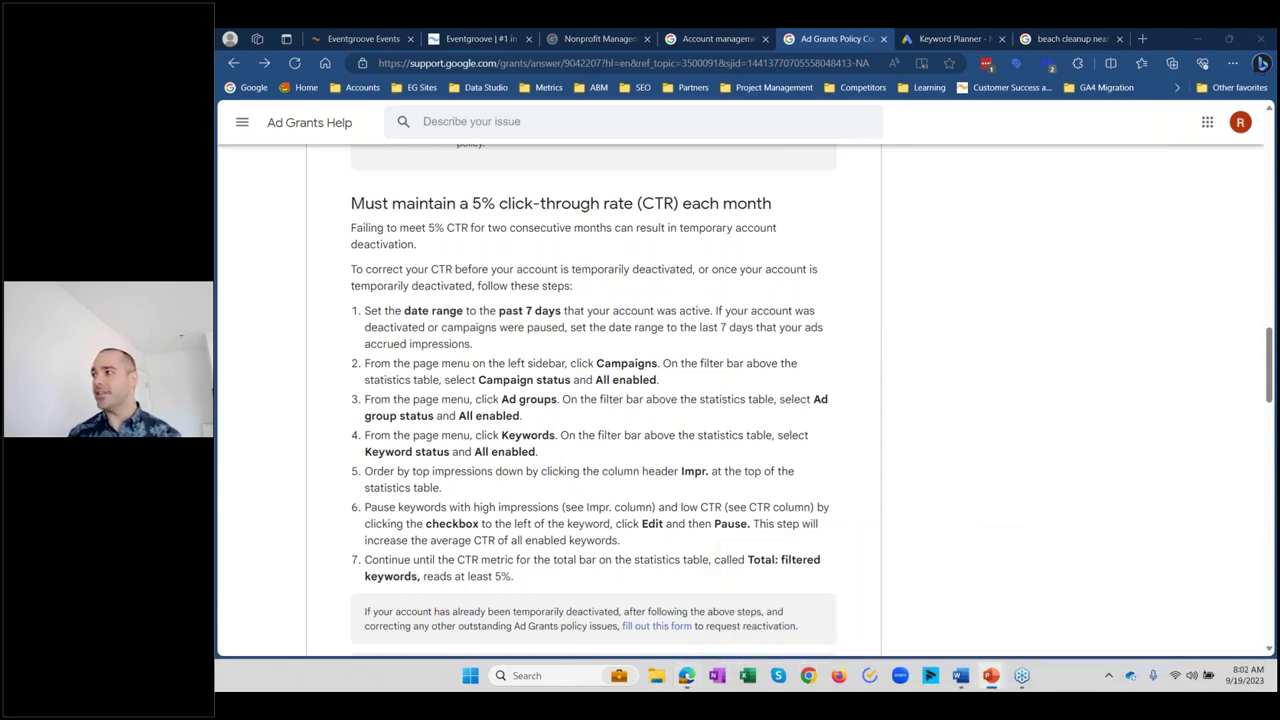
click(929, 358)
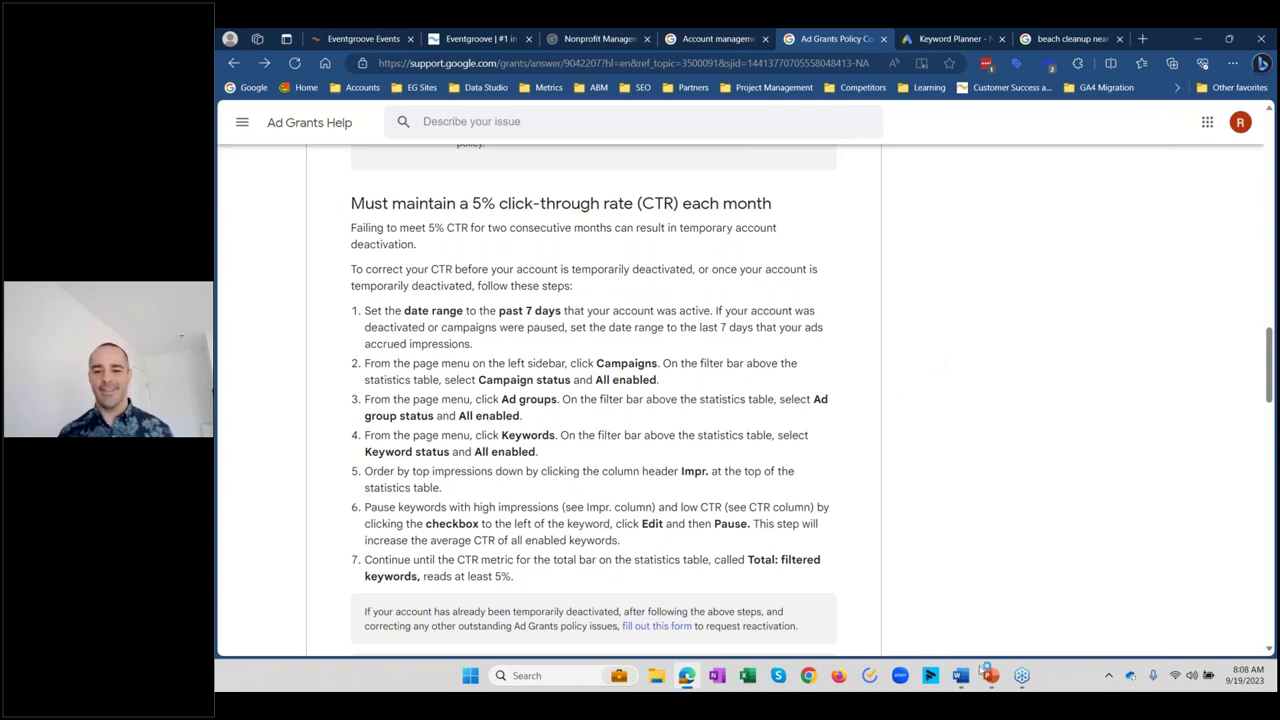
mouse_move(990, 677)
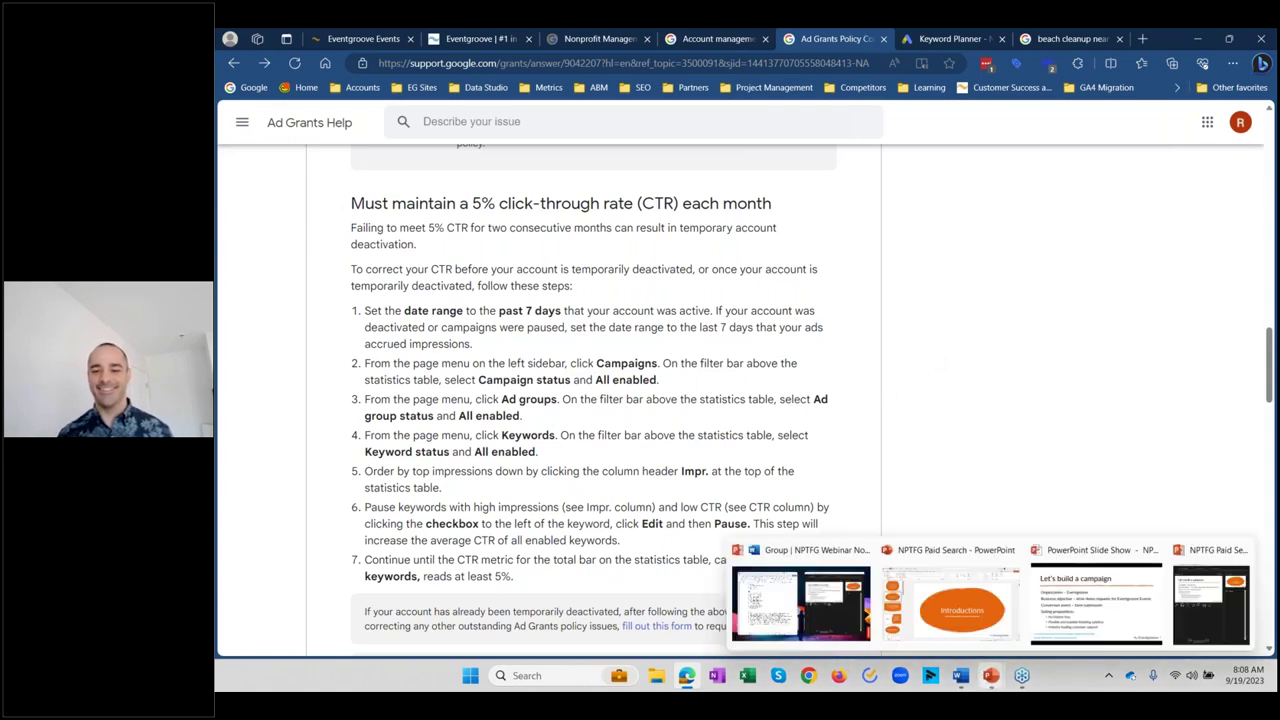
click(1093, 608)
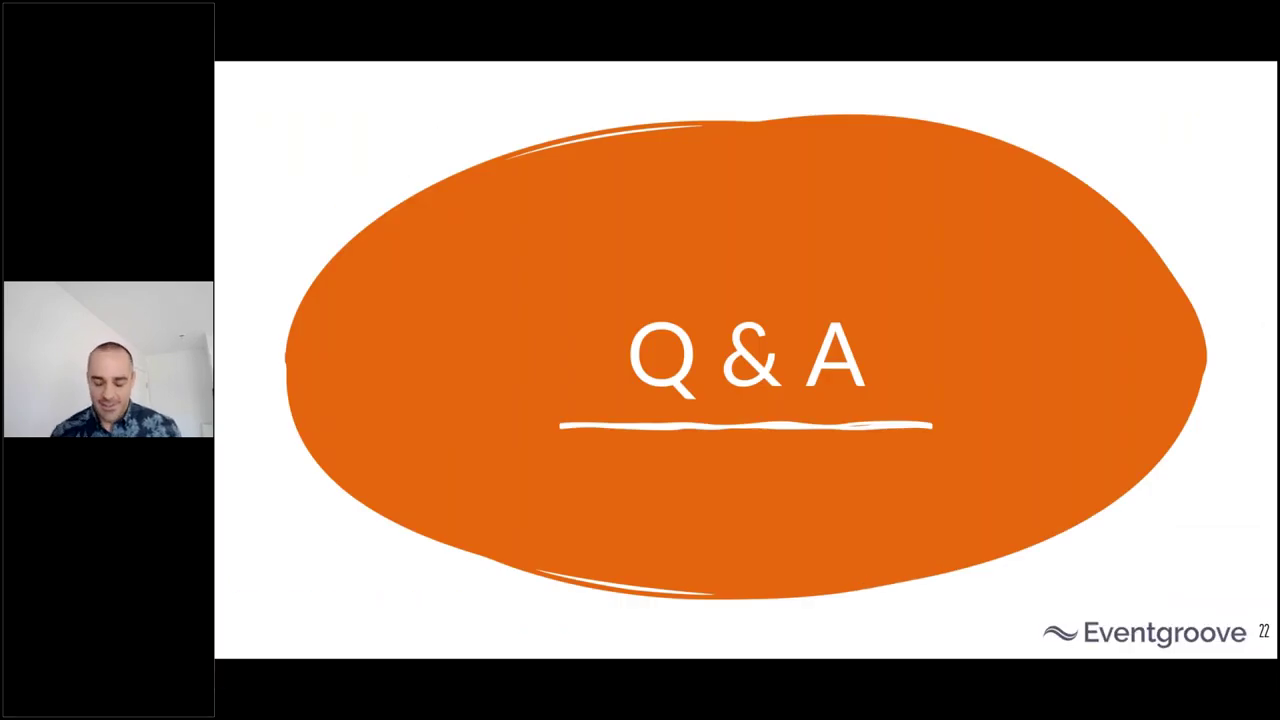